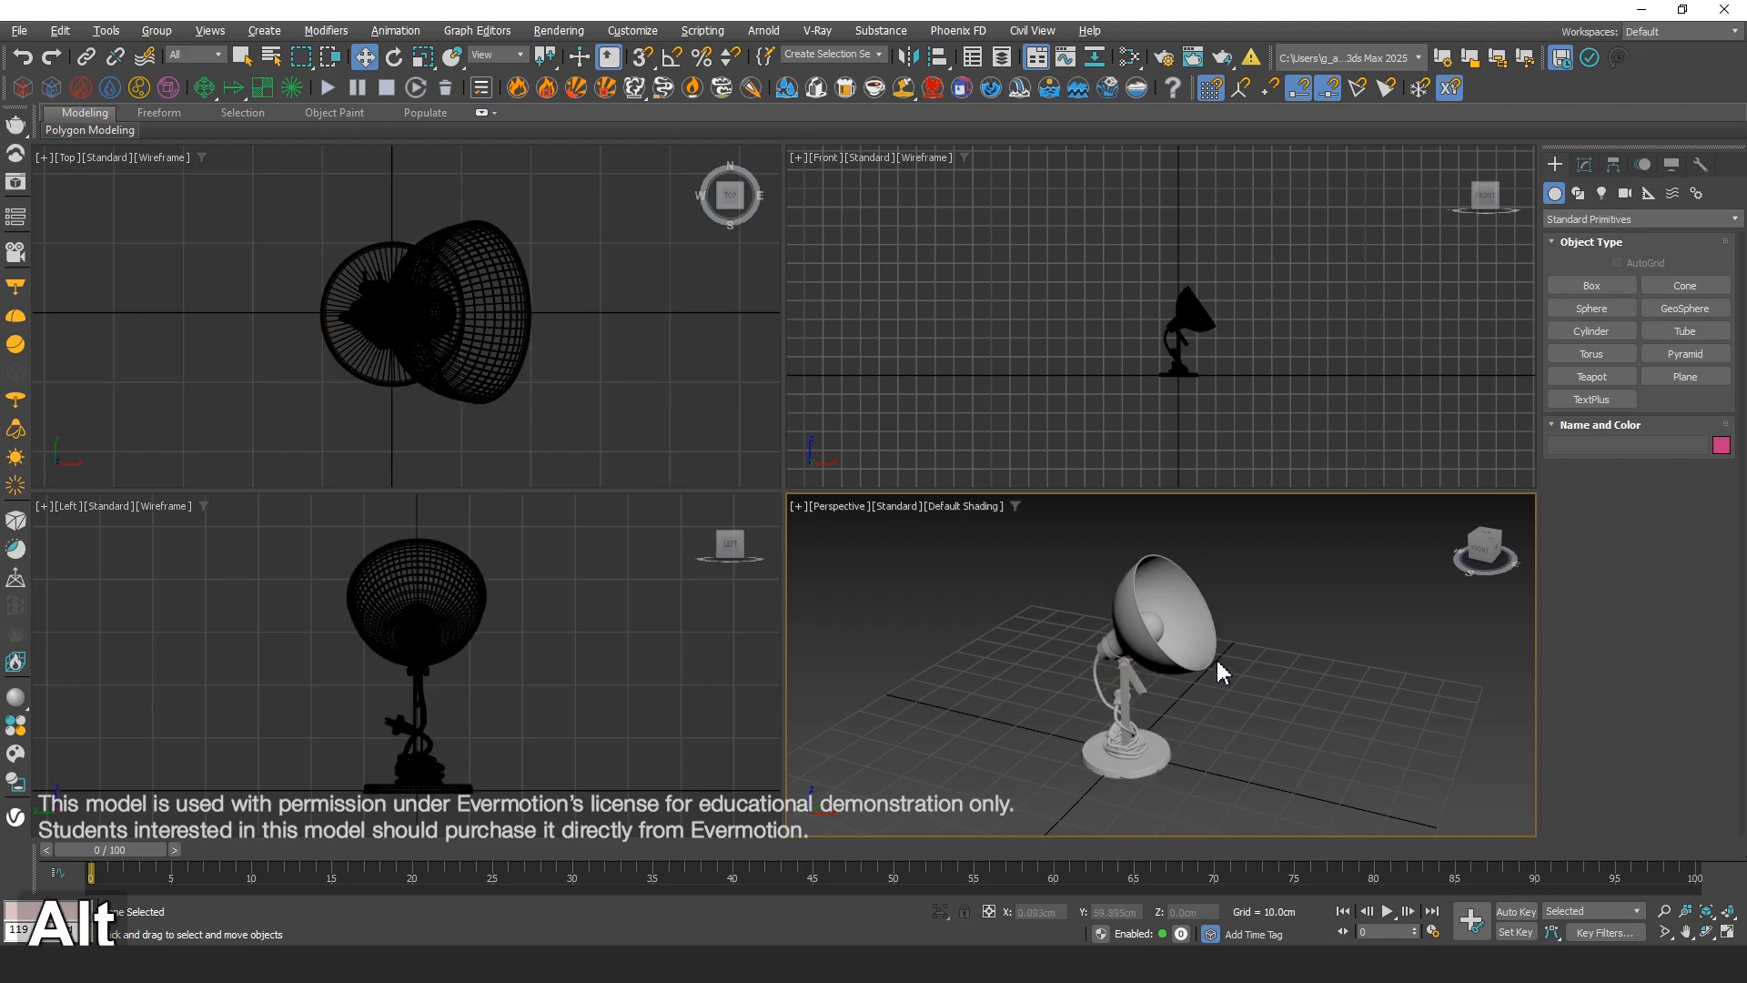
{"action": "middle_click_drag", "start_coordinate": [1217, 674], "coordinate": [1172, 682], "text": "alt"}
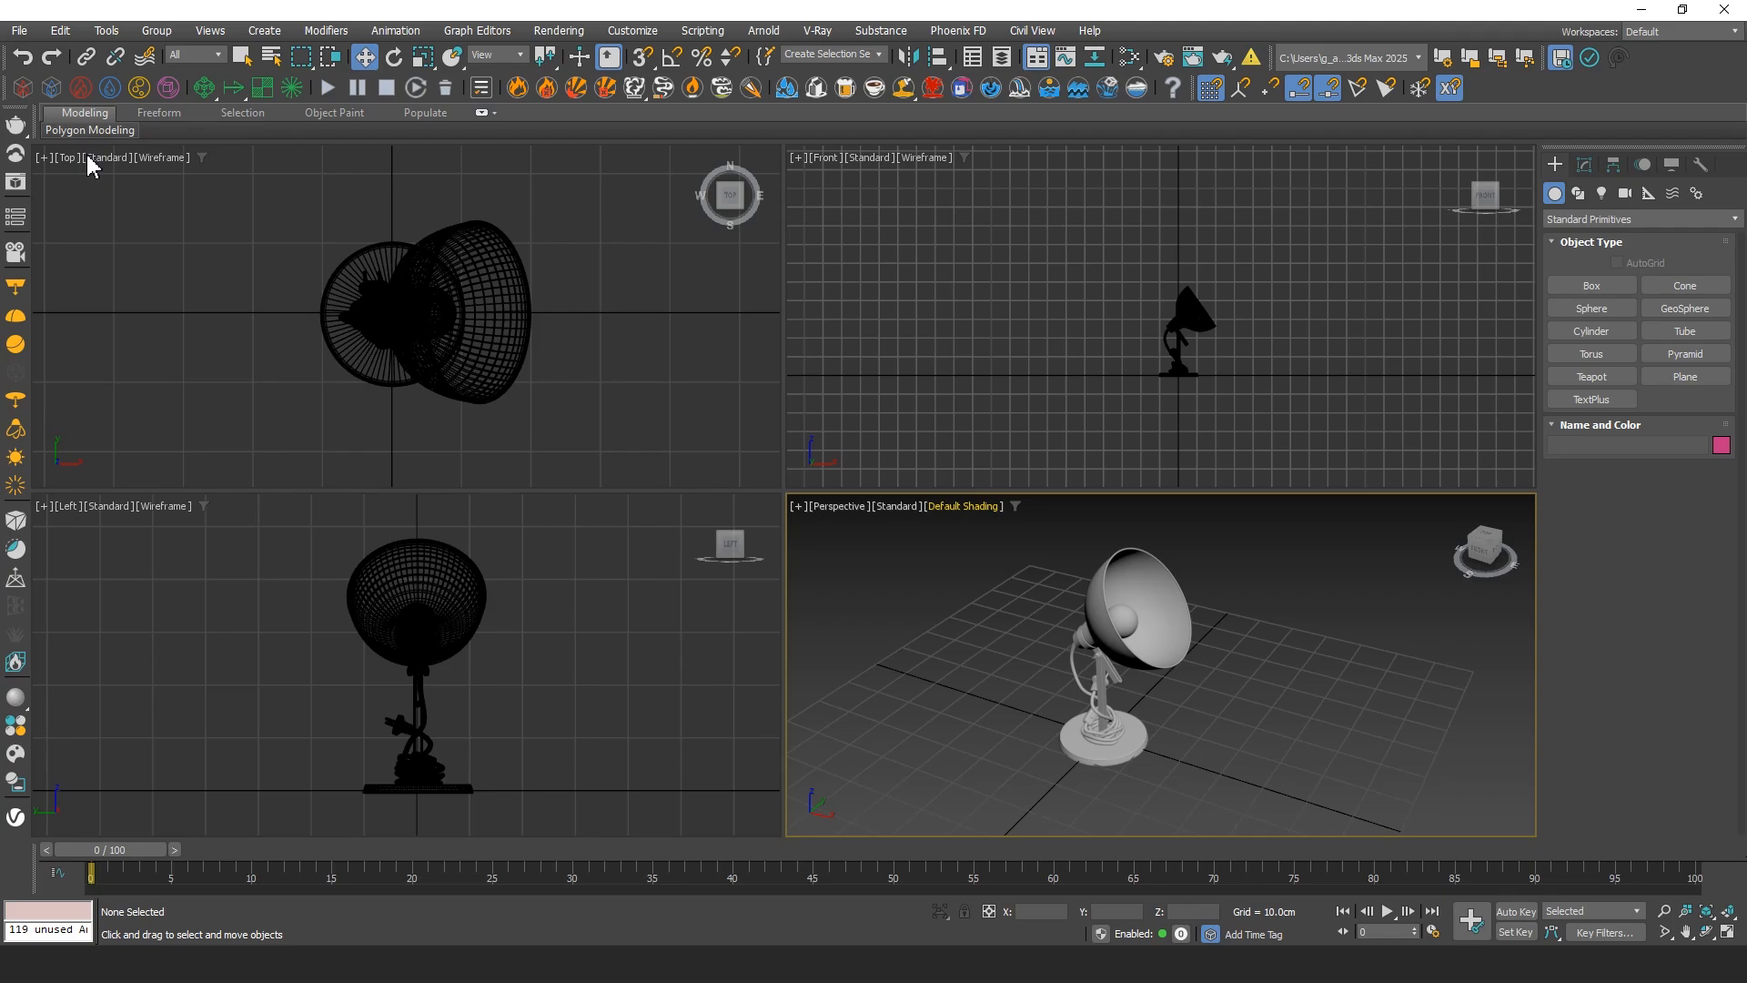
{"action": "left_click", "coordinate": [33, 30]}
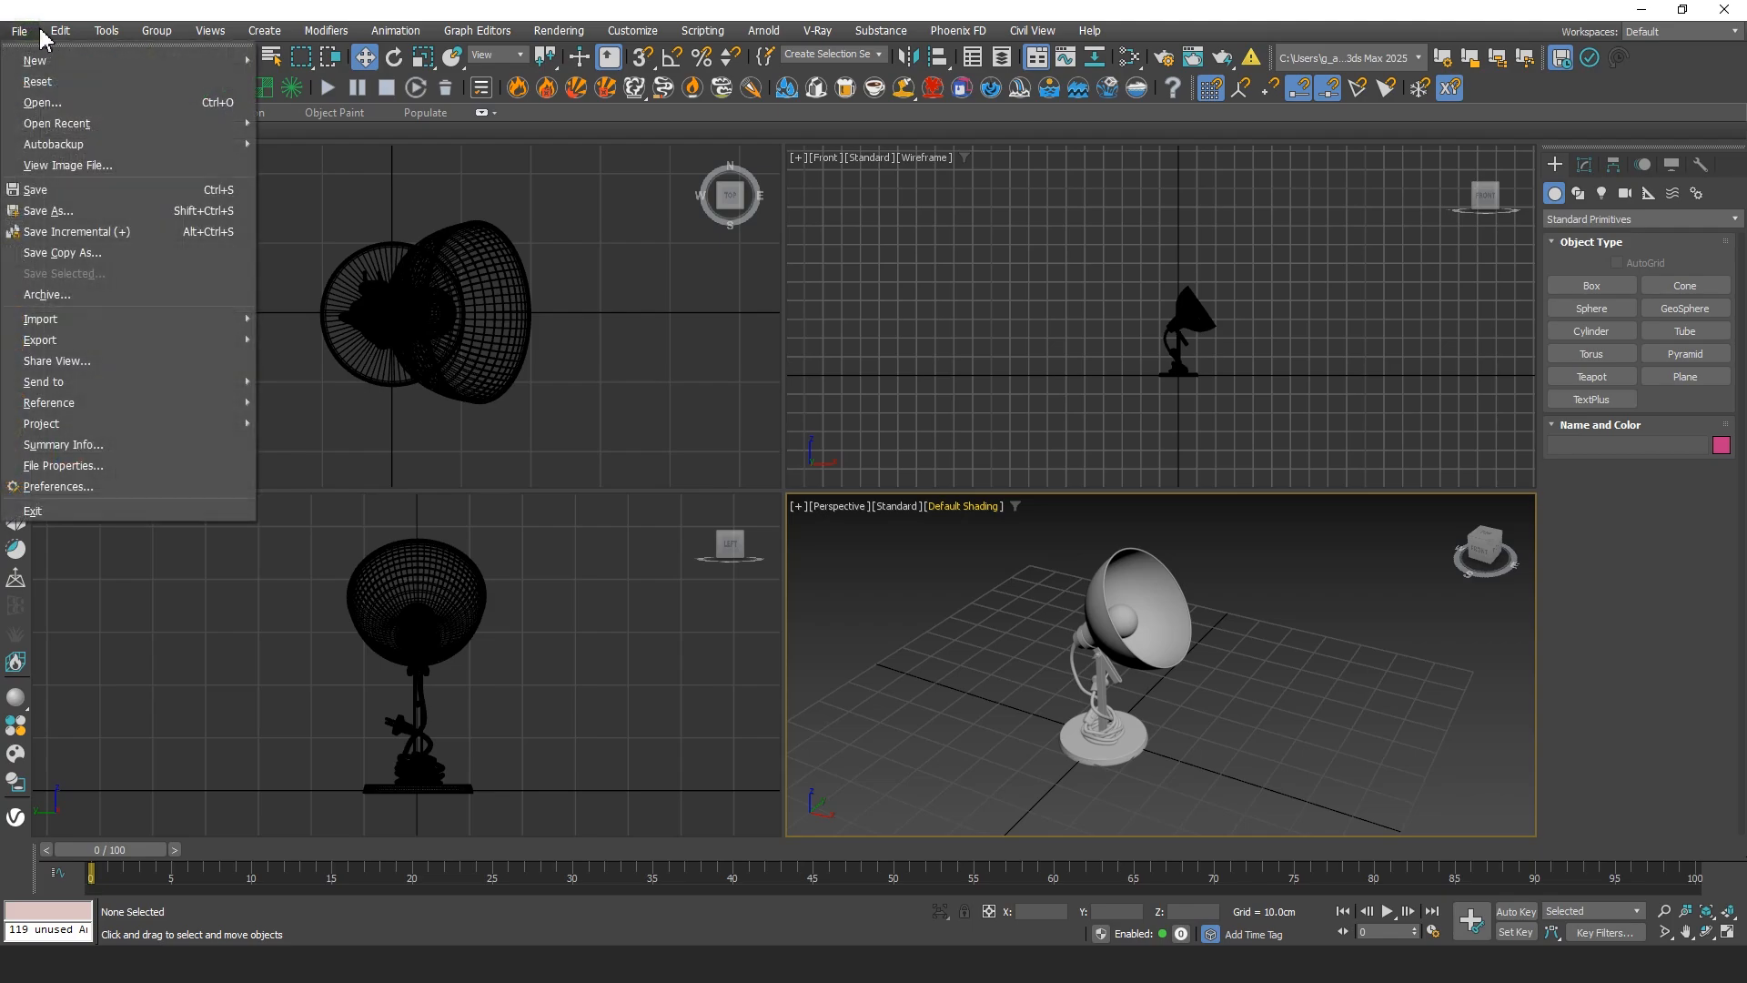
{"action": "mouse_move", "coordinate": [176, 43]}
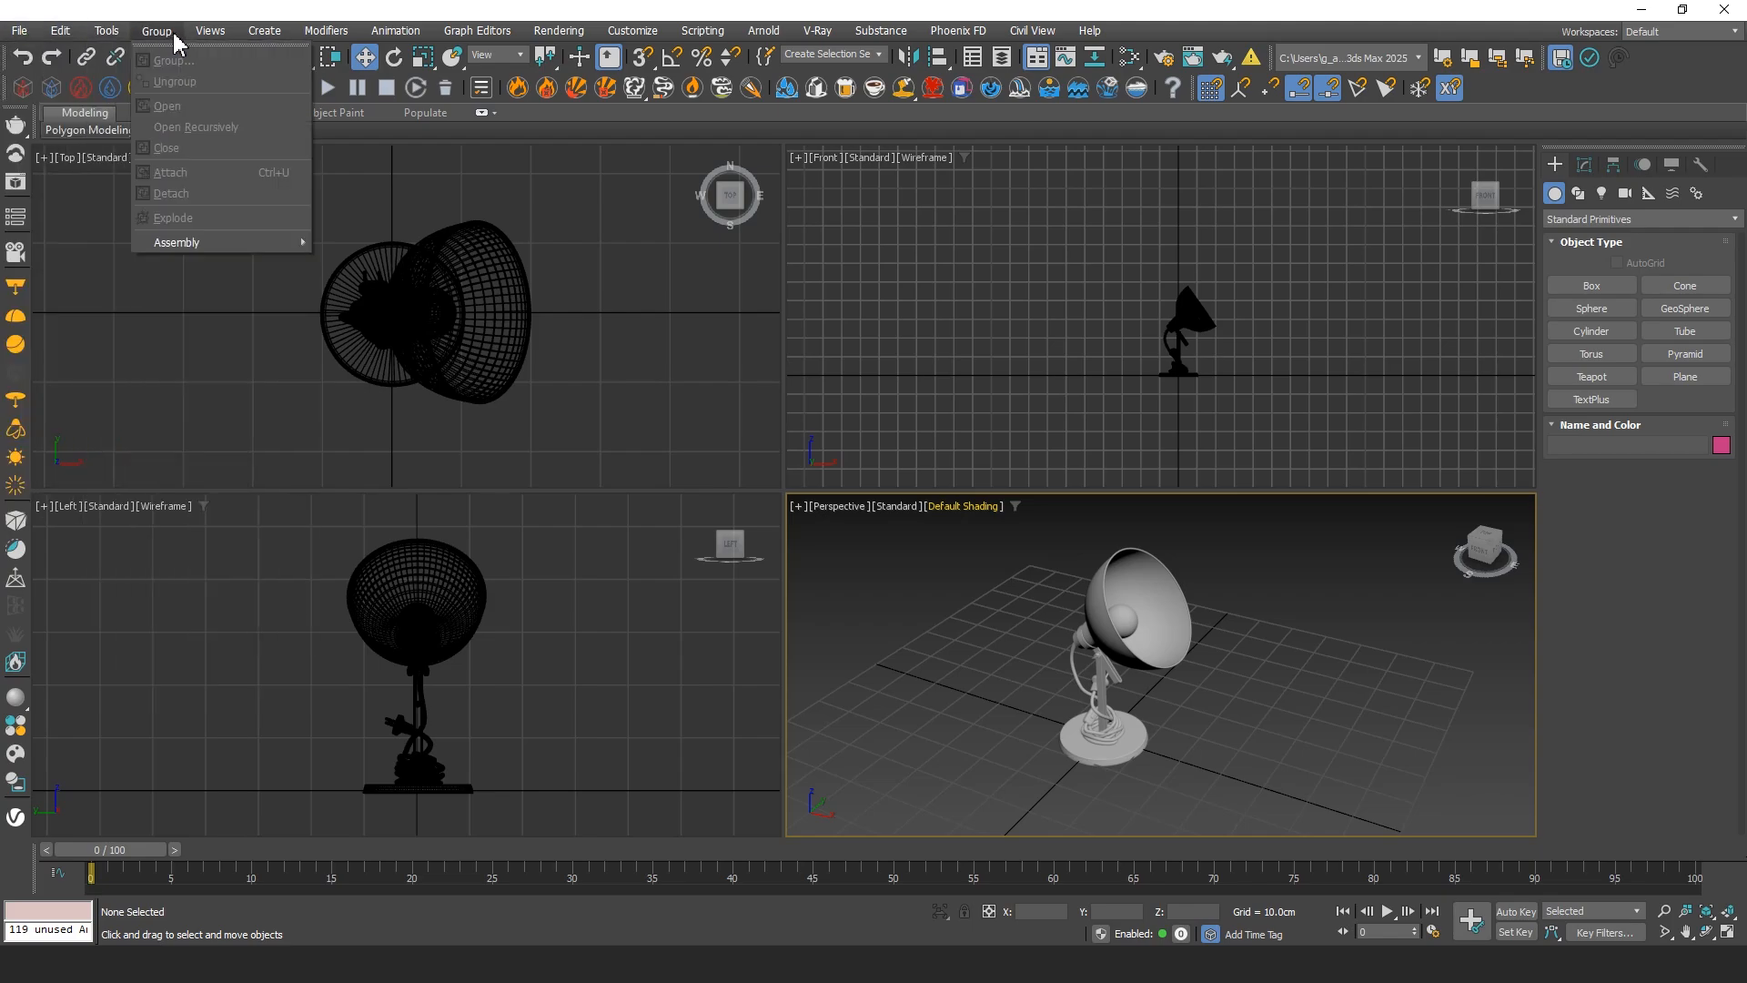
{"action": "mouse_move", "coordinate": [464, 41]}
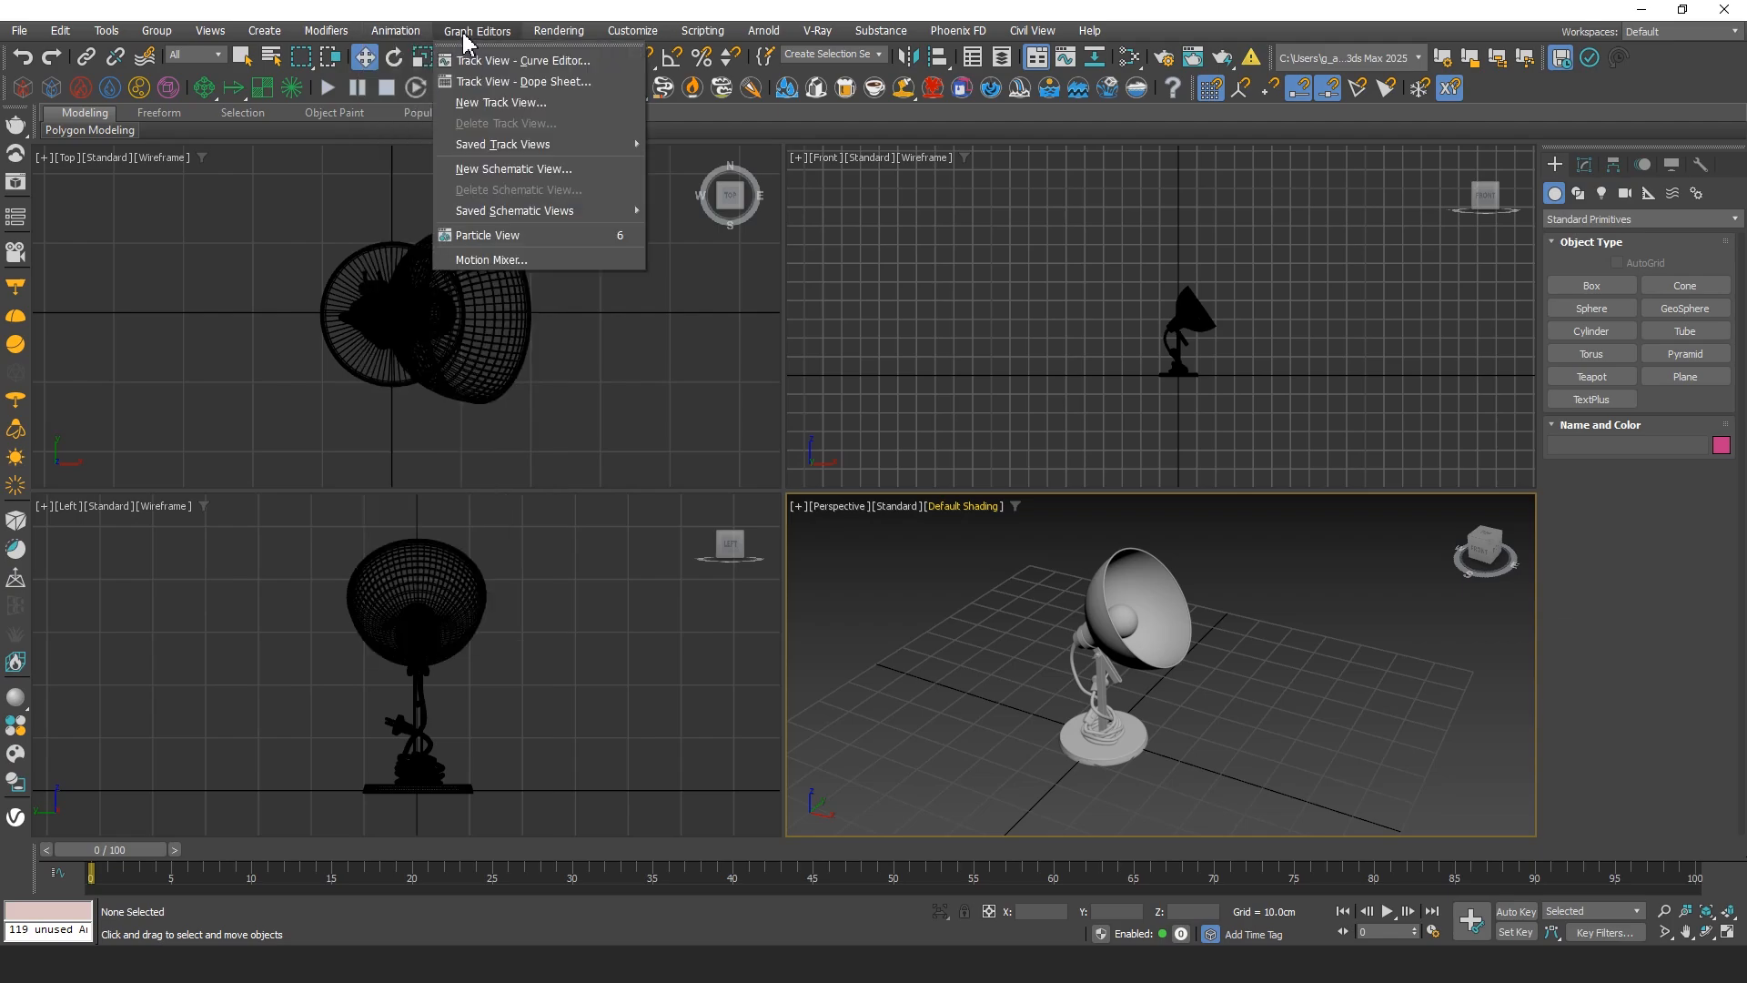
{"action": "mouse_move", "coordinate": [637, 41]}
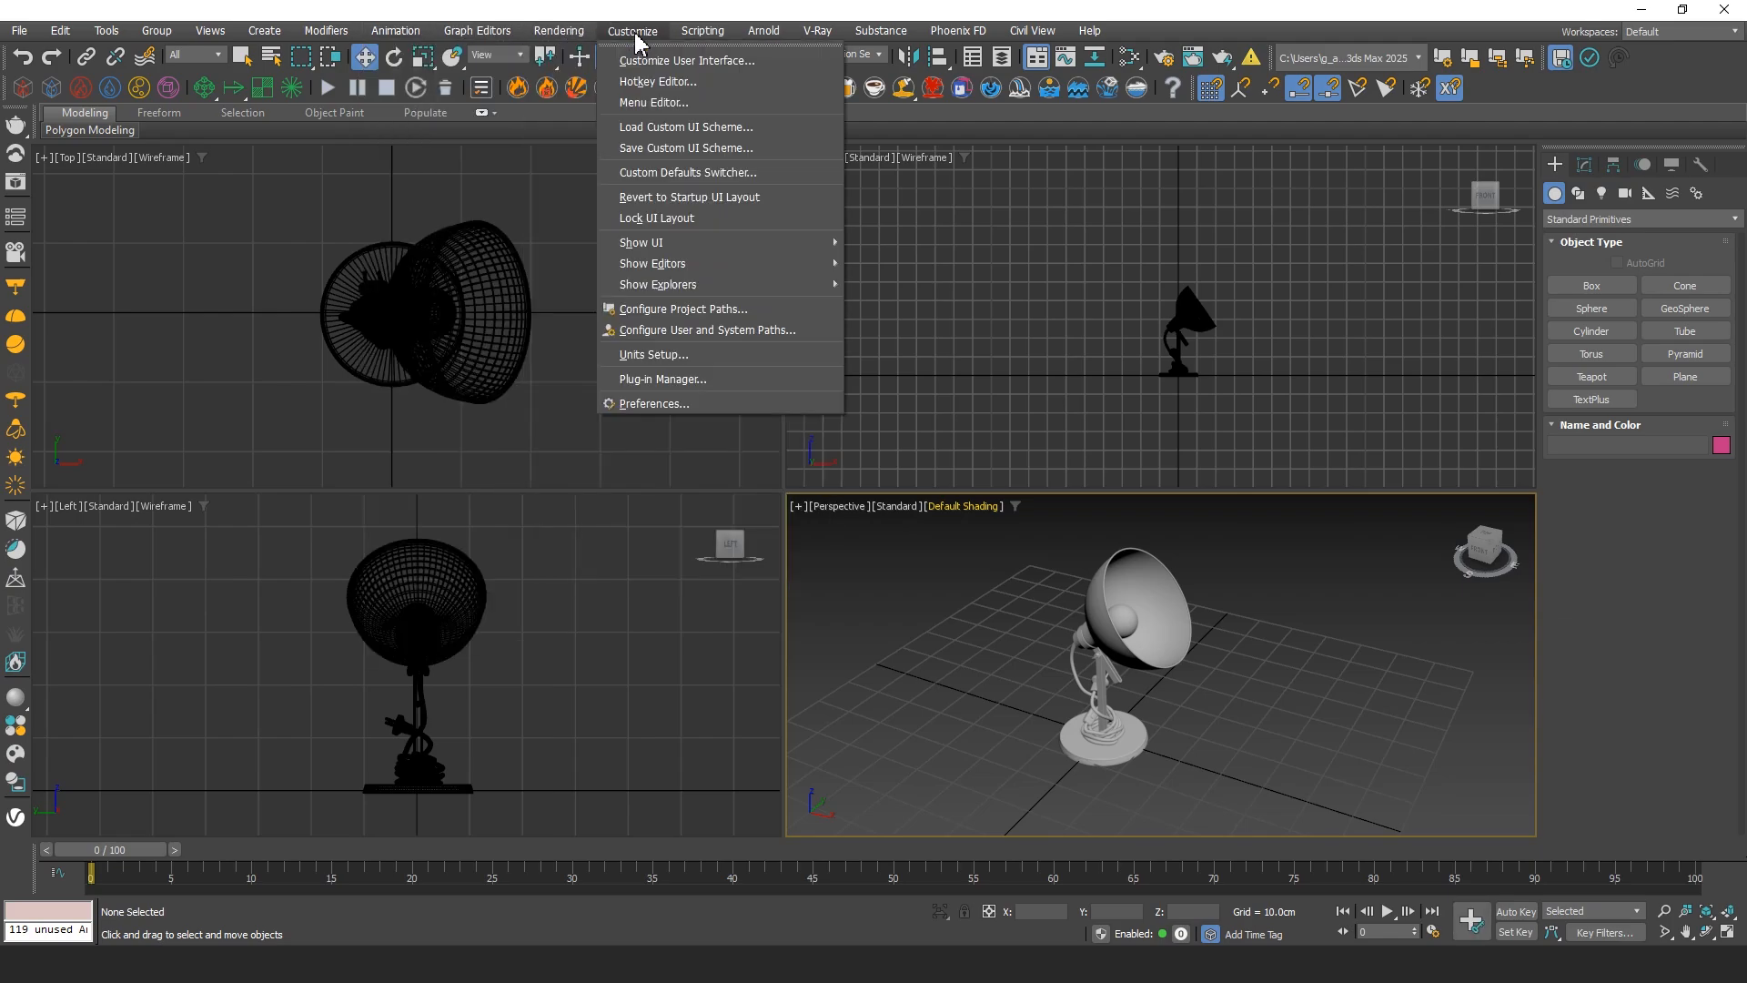
{"action": "mouse_move", "coordinate": [23, 45]}
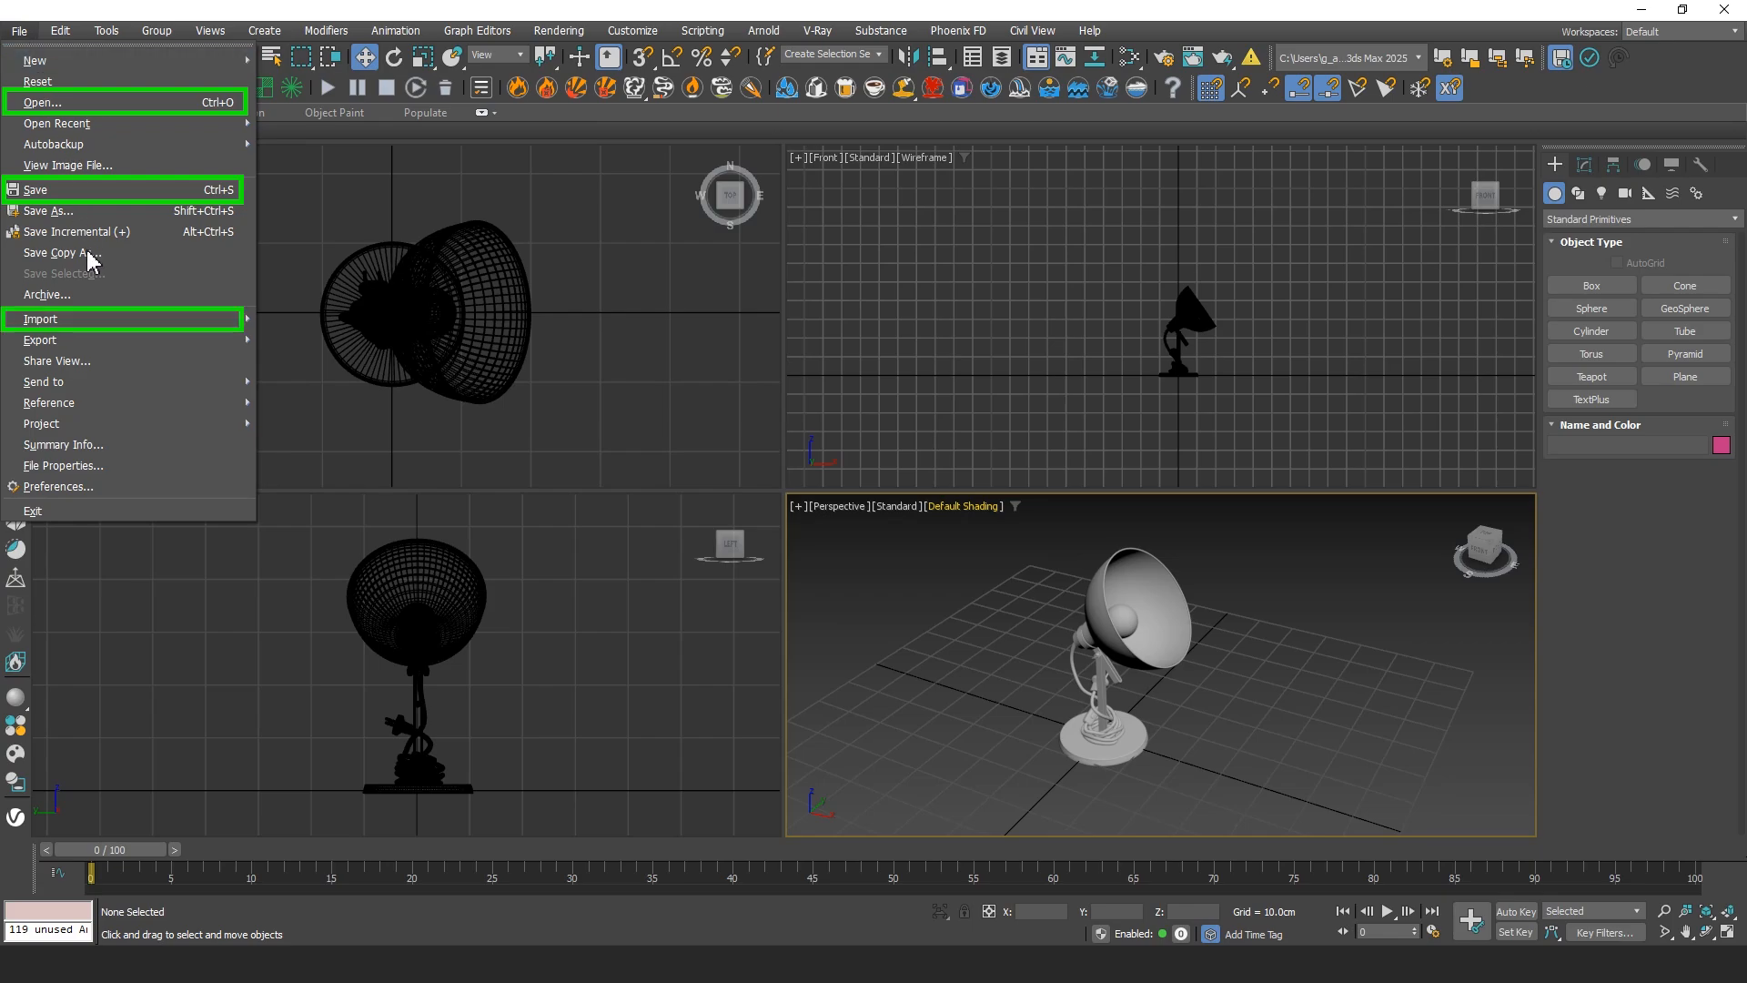
{"action": "mouse_move", "coordinate": [95, 342]}
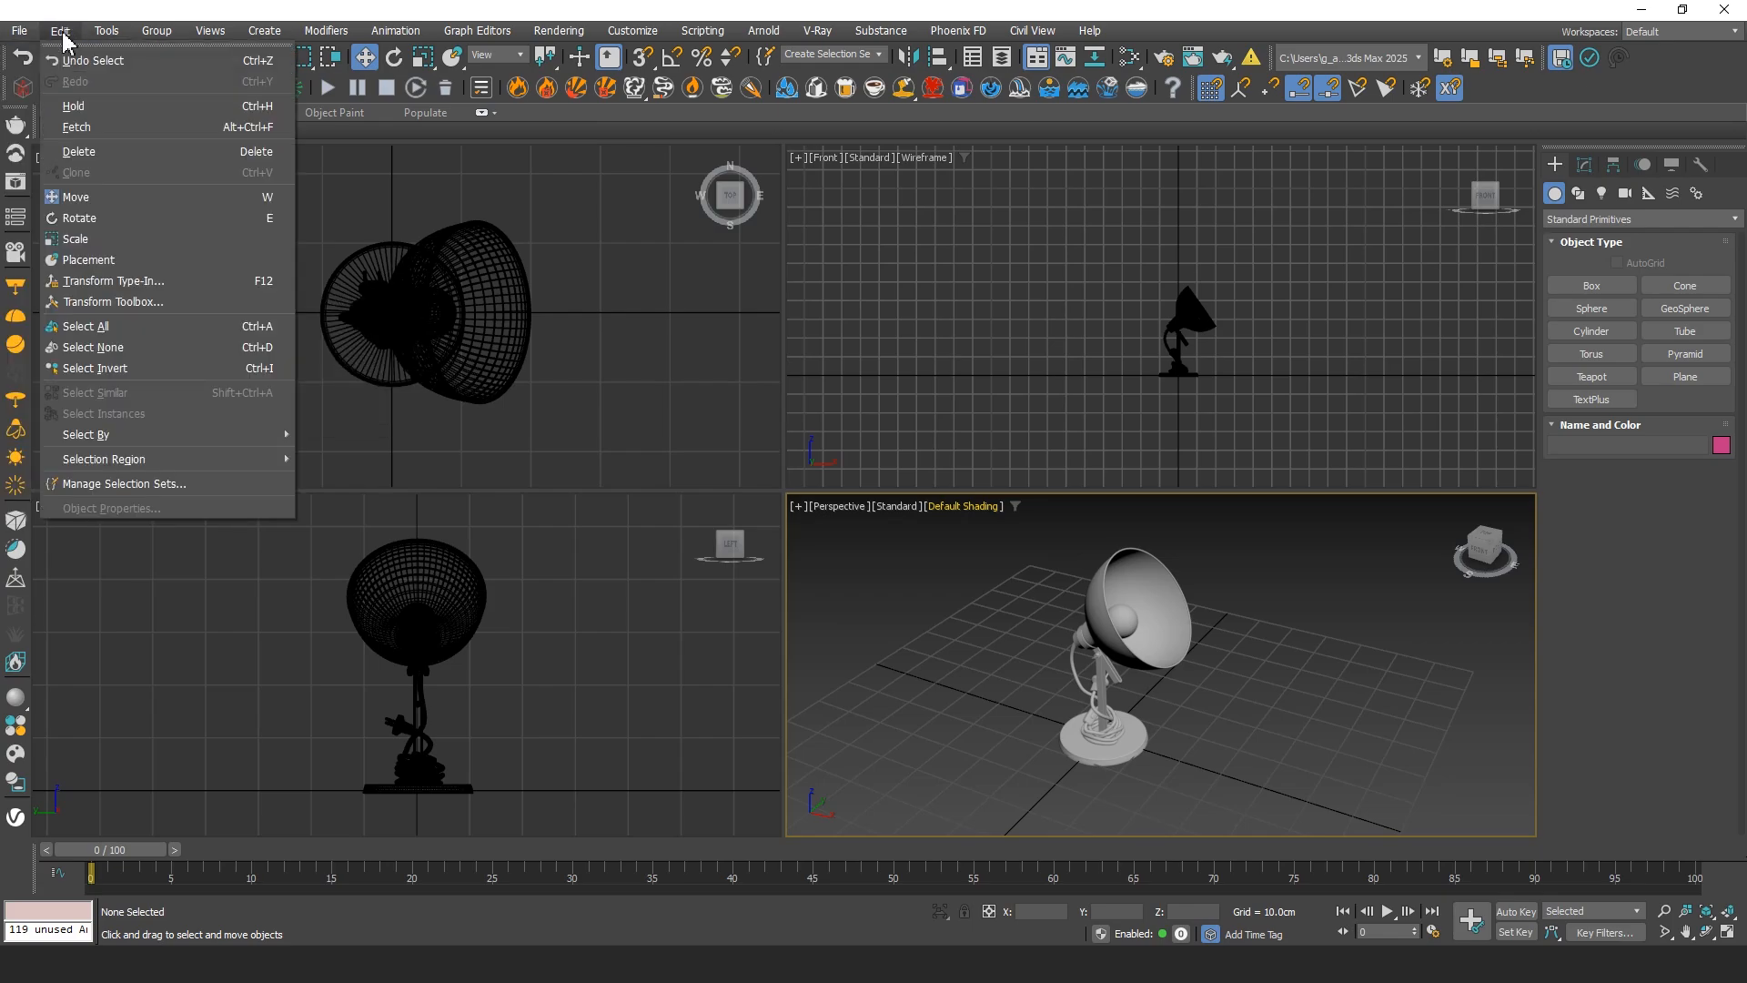
{"action": "left_click", "coordinate": [373, 164]}
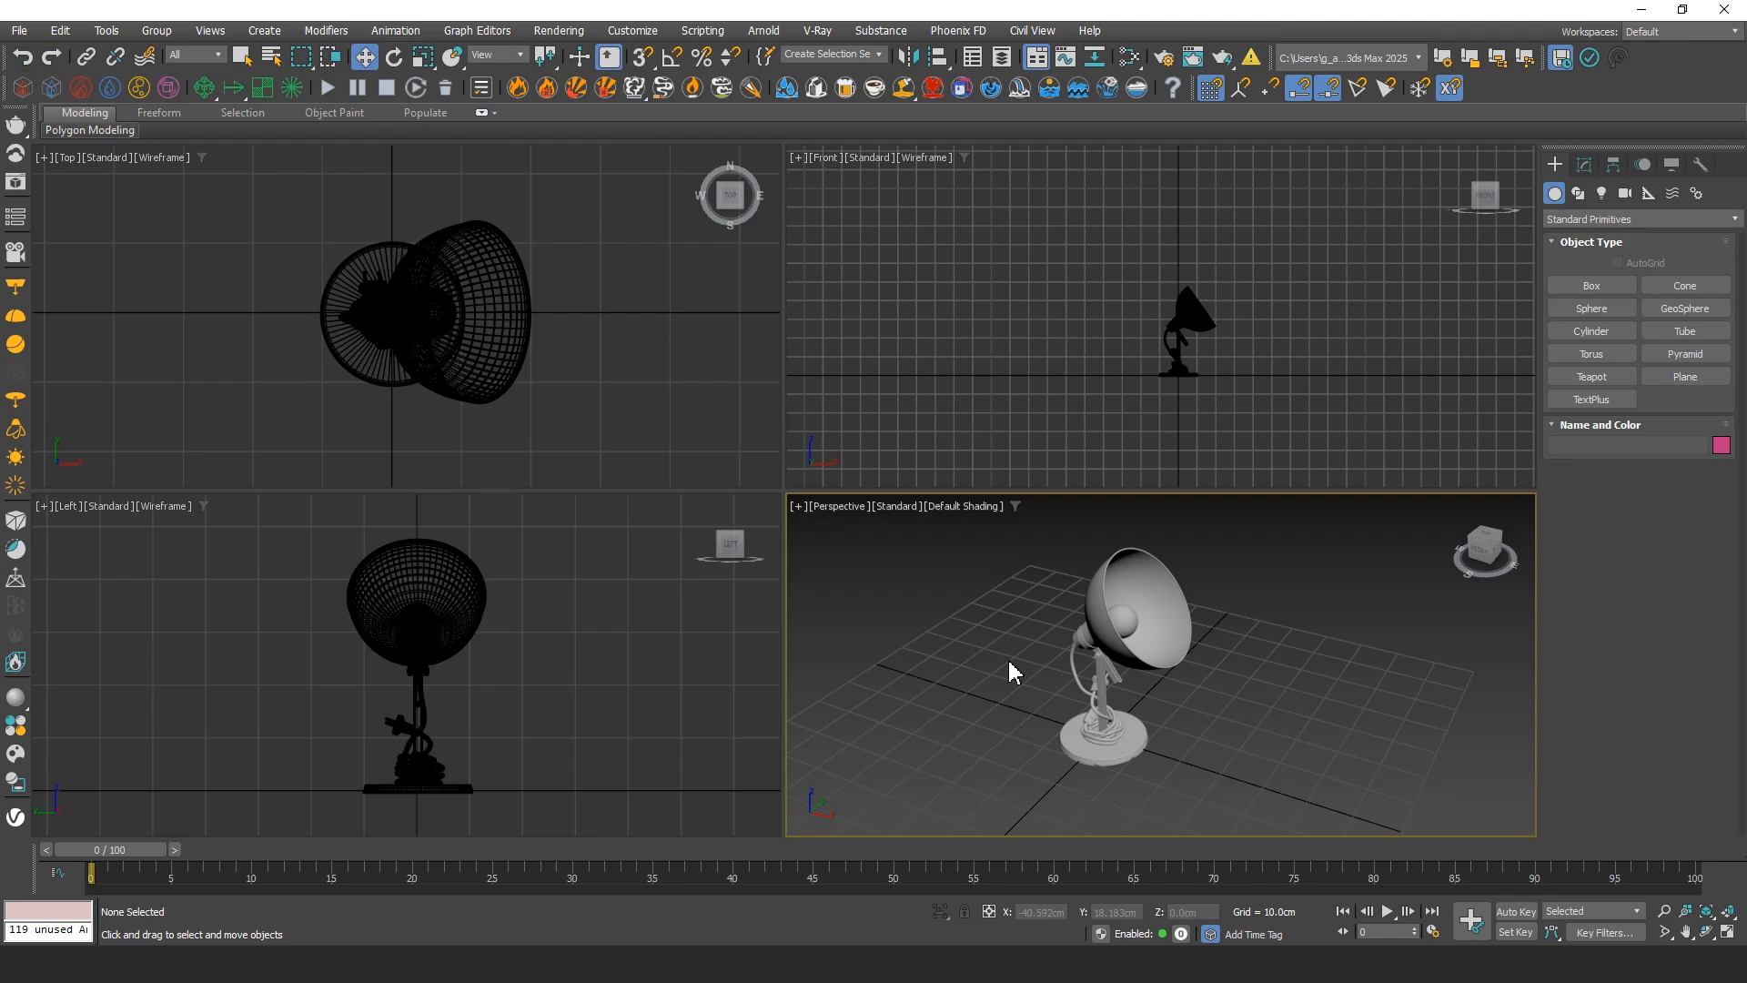
{"action": "left_click", "coordinate": [1107, 631]}
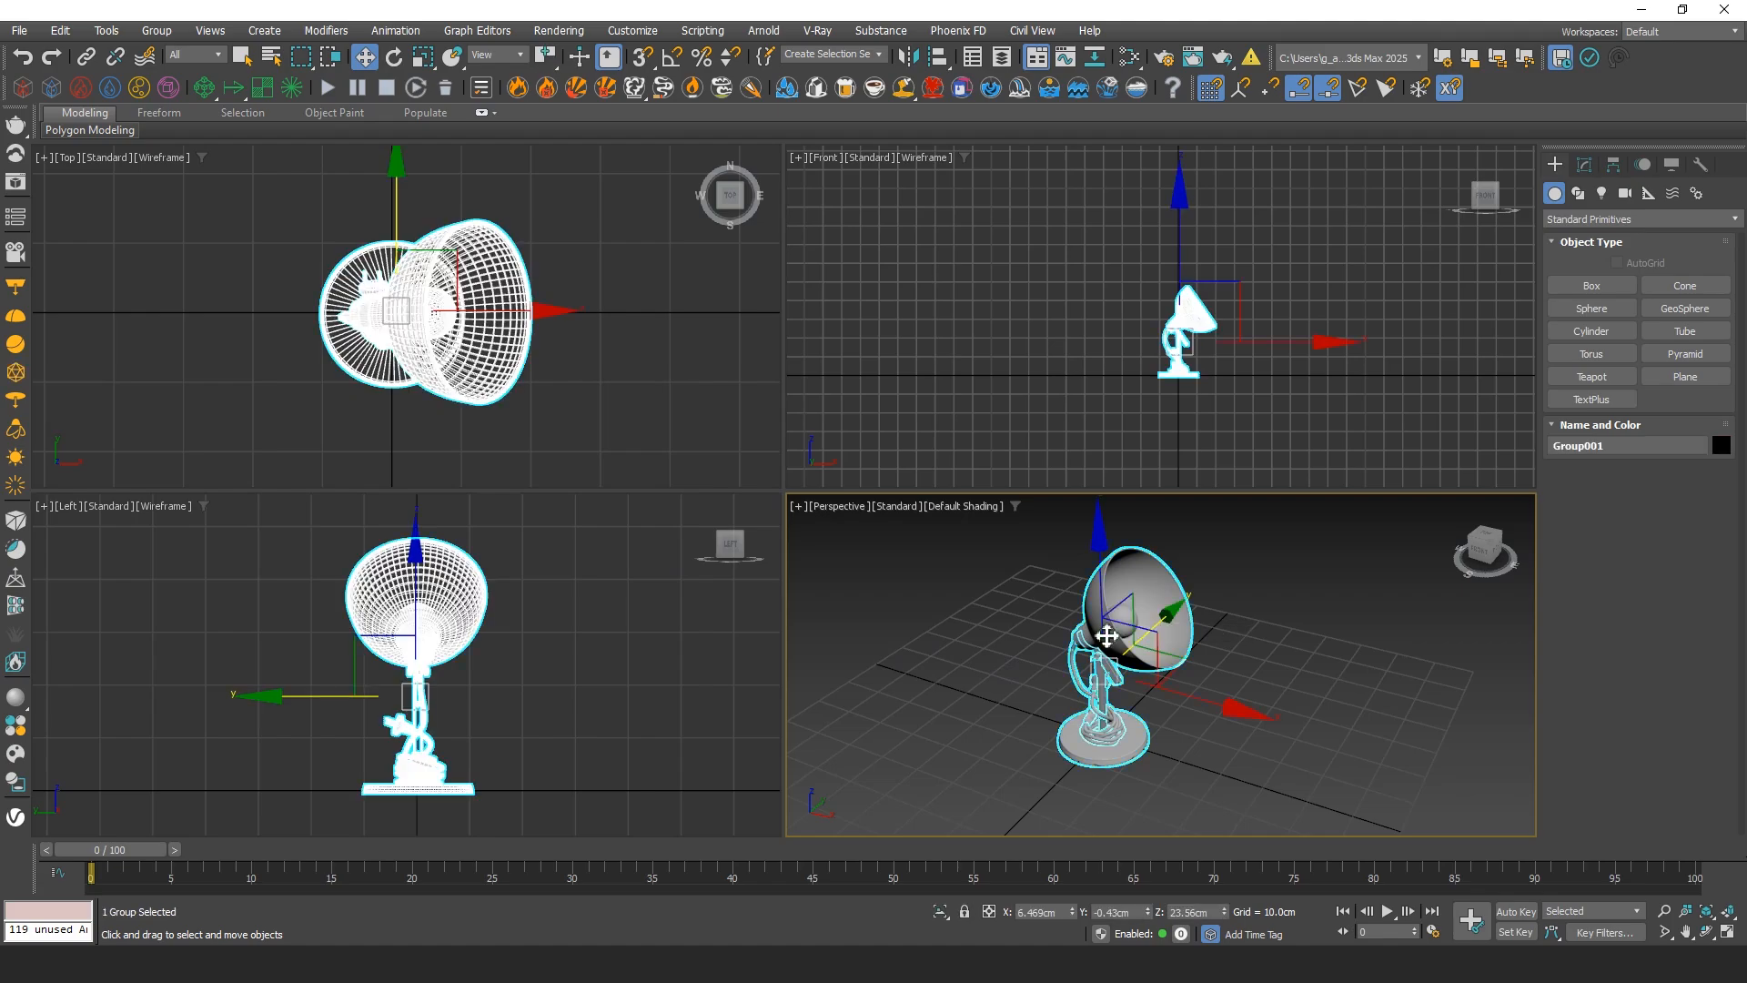
{"action": "left_click", "coordinate": [998, 632]}
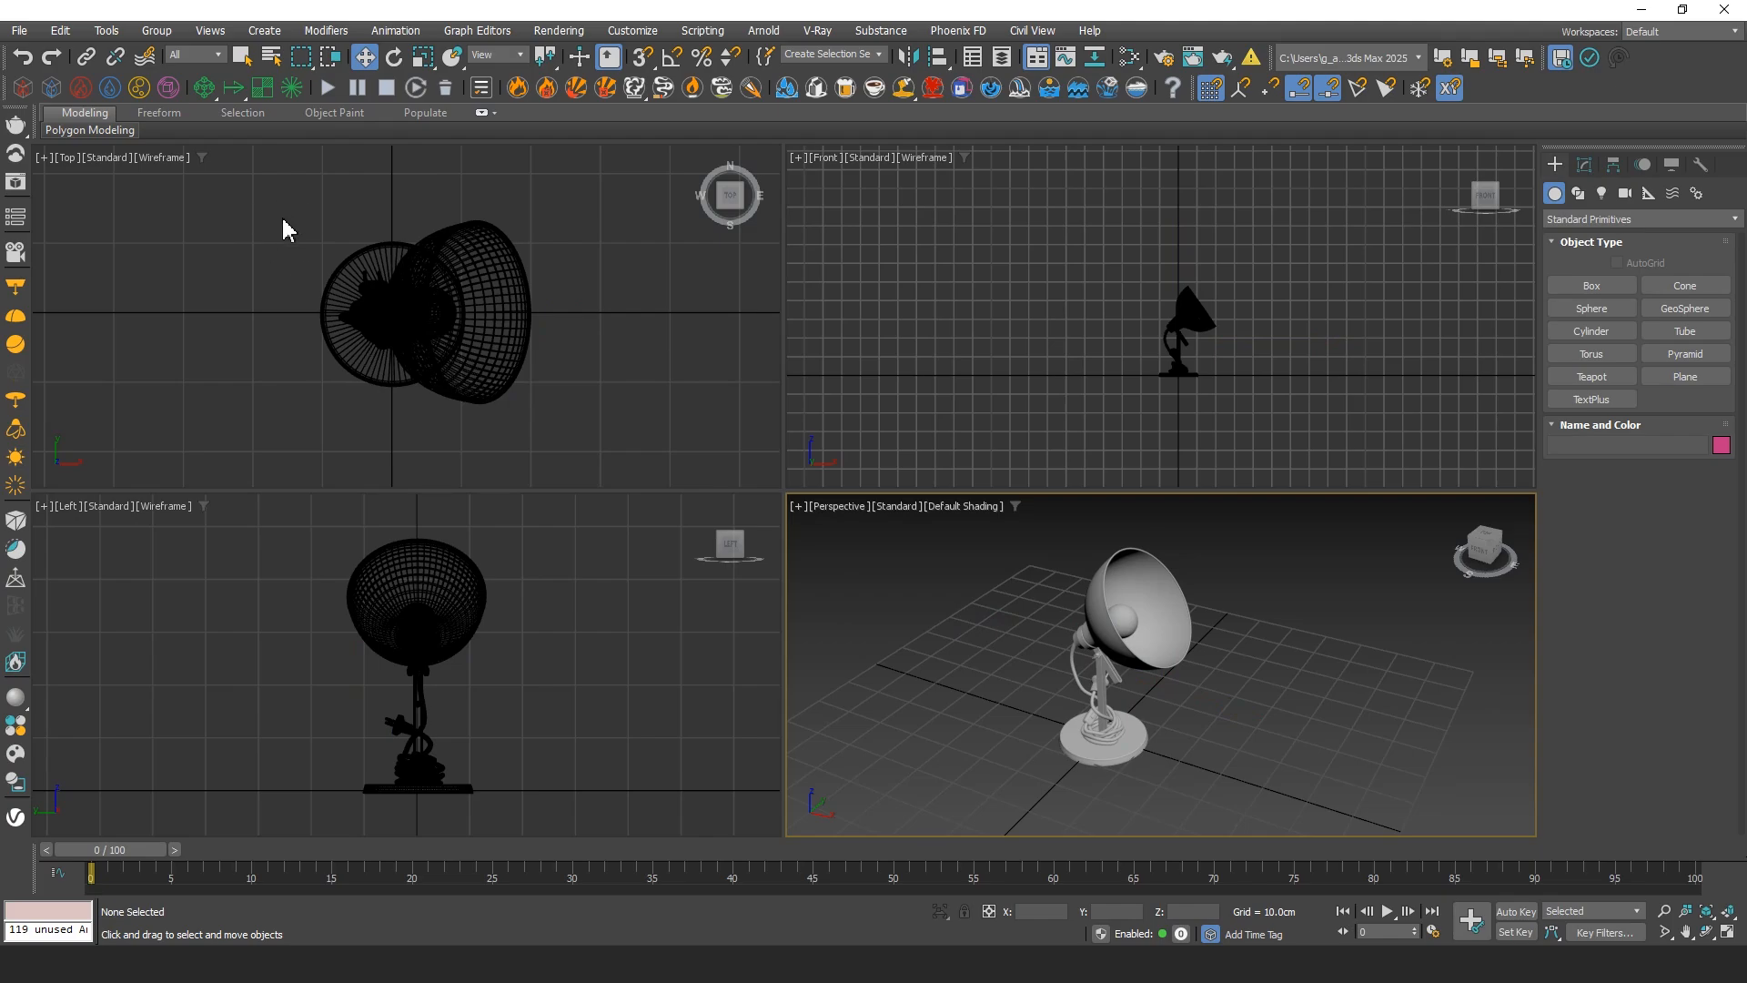
{"action": "left_click", "coordinate": [18, 30]}
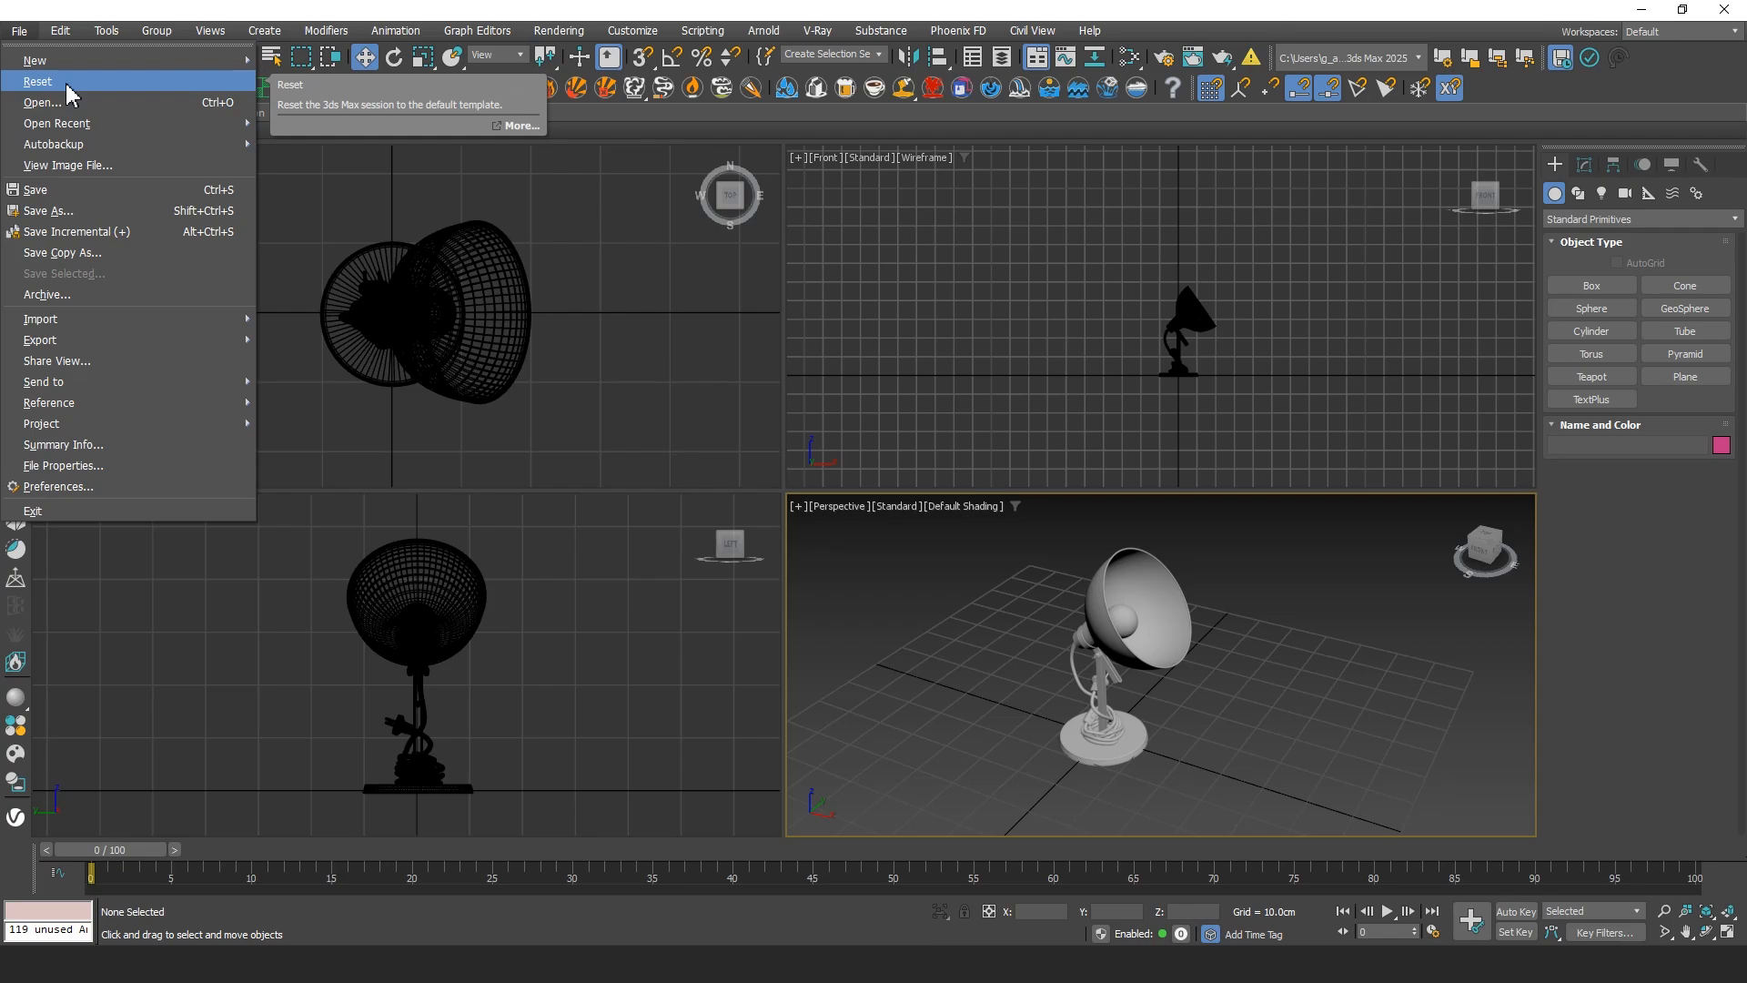
{"action": "left_click", "coordinate": [312, 206]}
{"action": "left_click", "coordinate": [107, 32]}
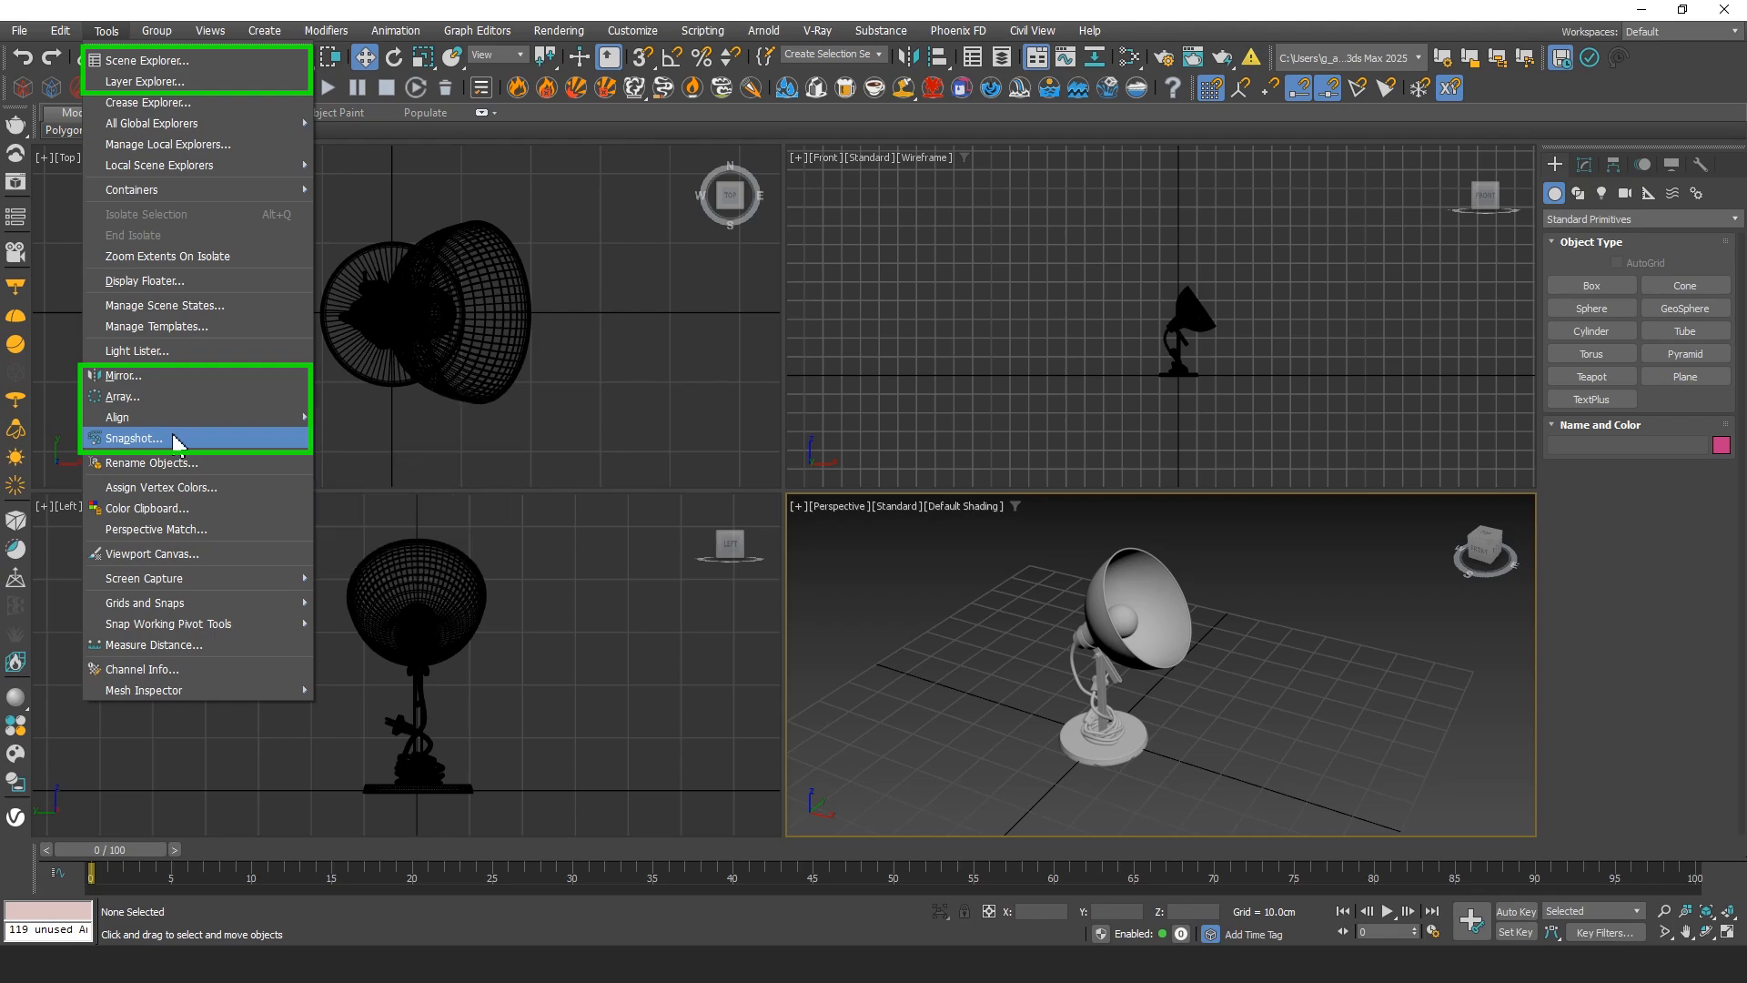
{"action": "left_click", "coordinate": [598, 328]}
{"action": "left_click", "coordinate": [558, 30]}
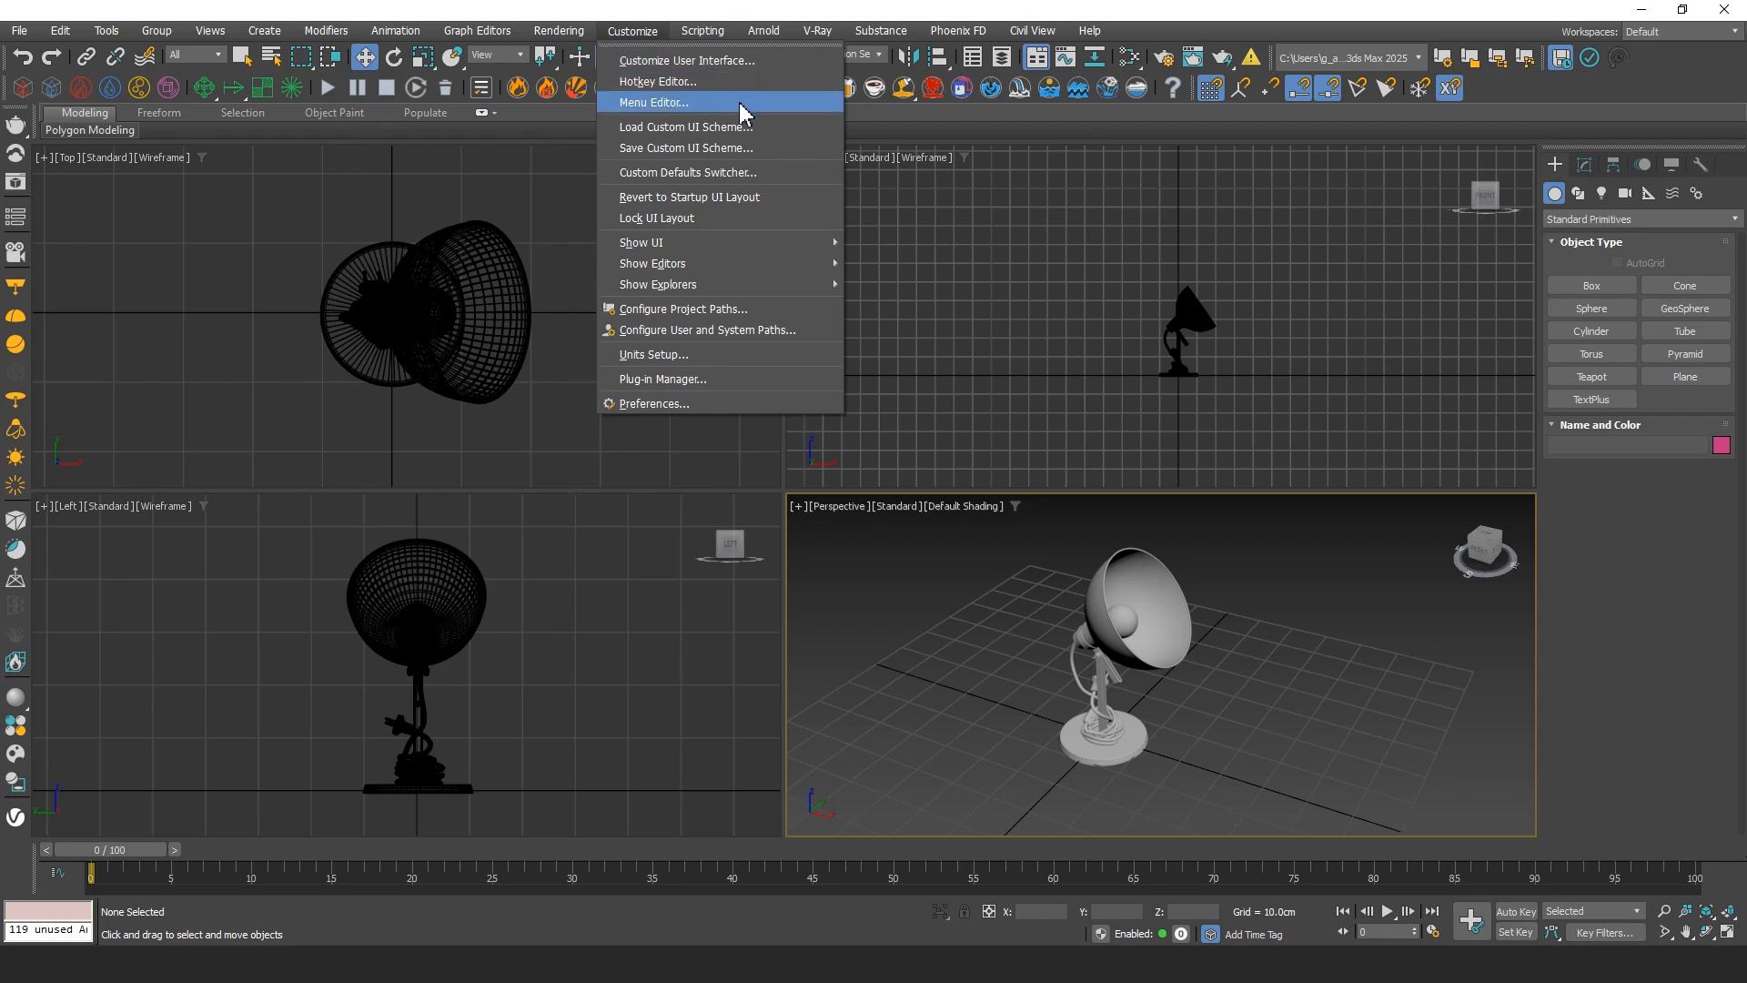
{"action": "left_click", "coordinate": [913, 624]}
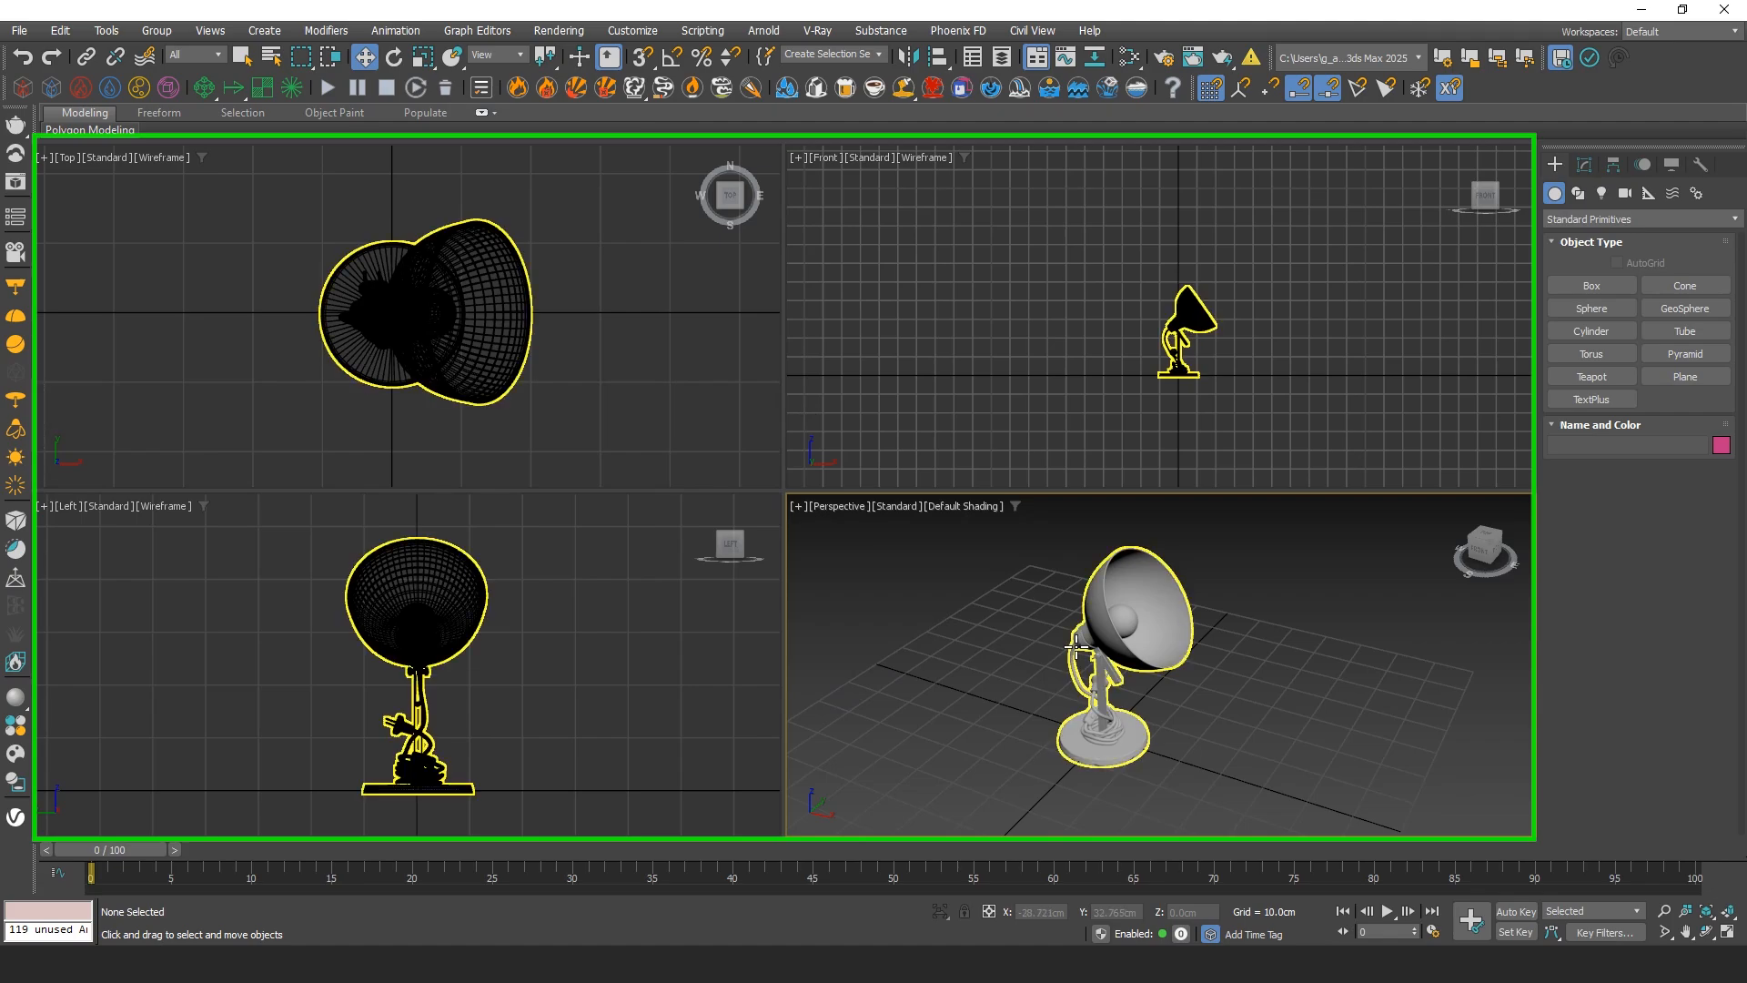
Activate the Top, Front and Left viewports in turn to compare their views of the lamp
{"action": "left_click", "coordinate": [1121, 614]}
{"action": "left_click", "coordinate": [1259, 650]}
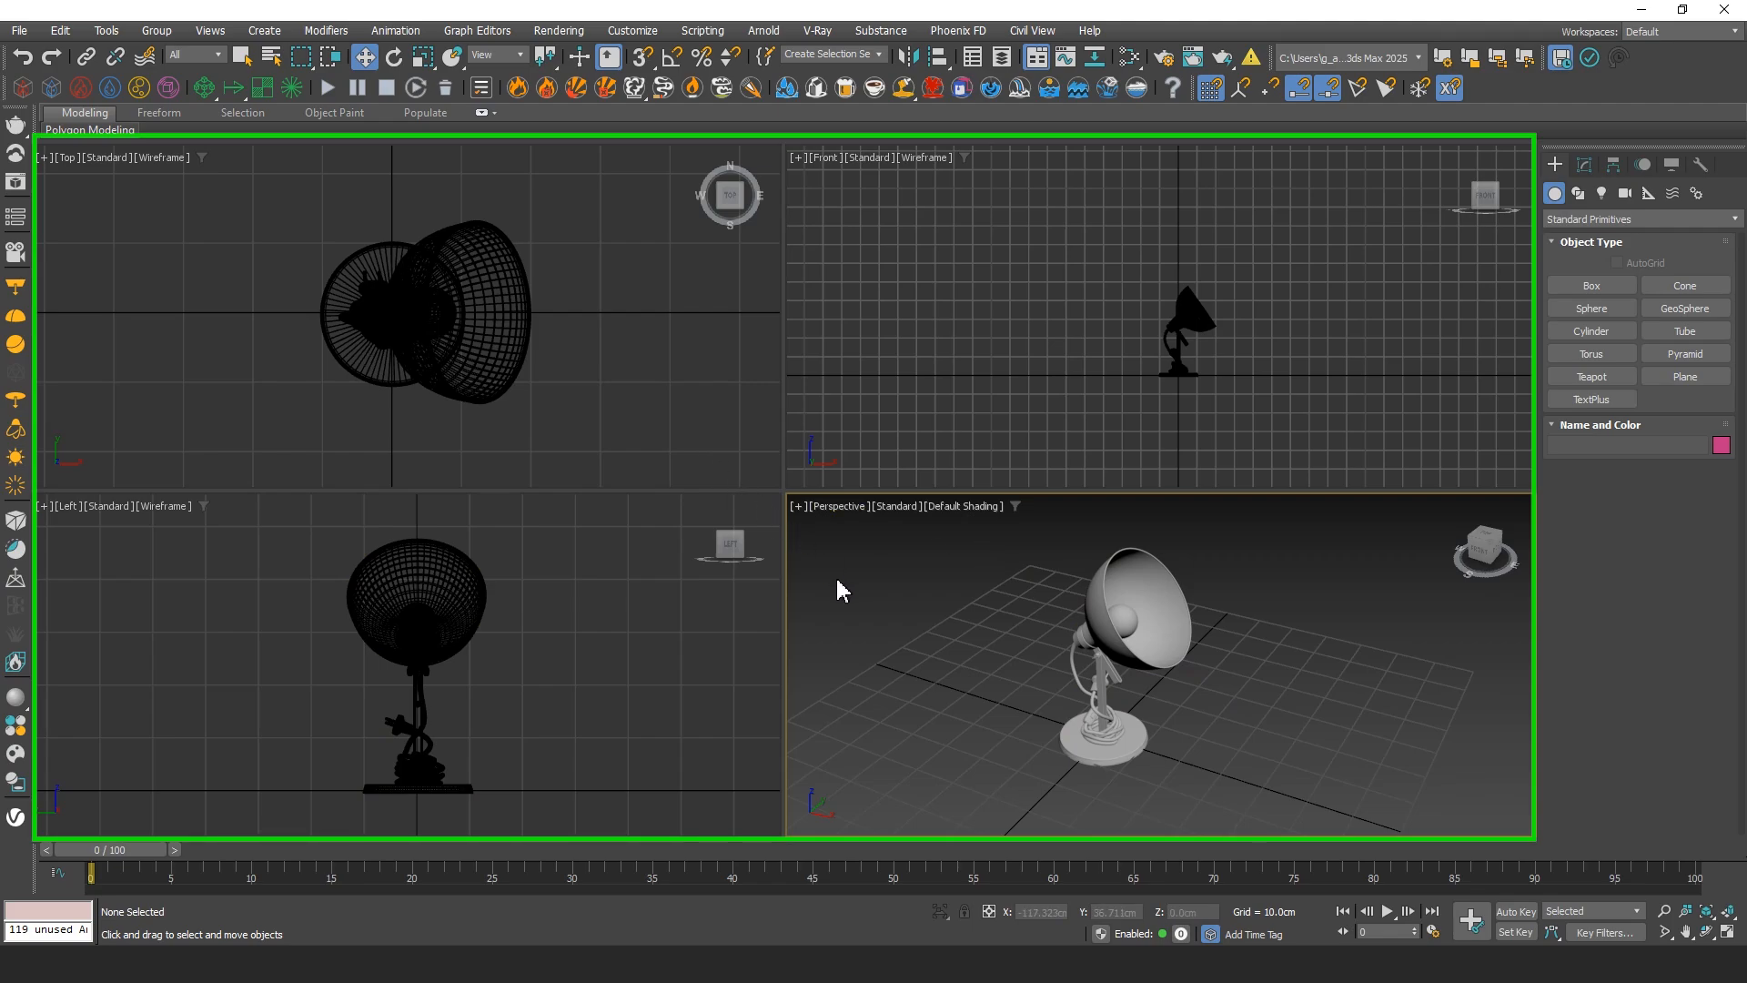
{"action": "left_click", "coordinate": [588, 333]}
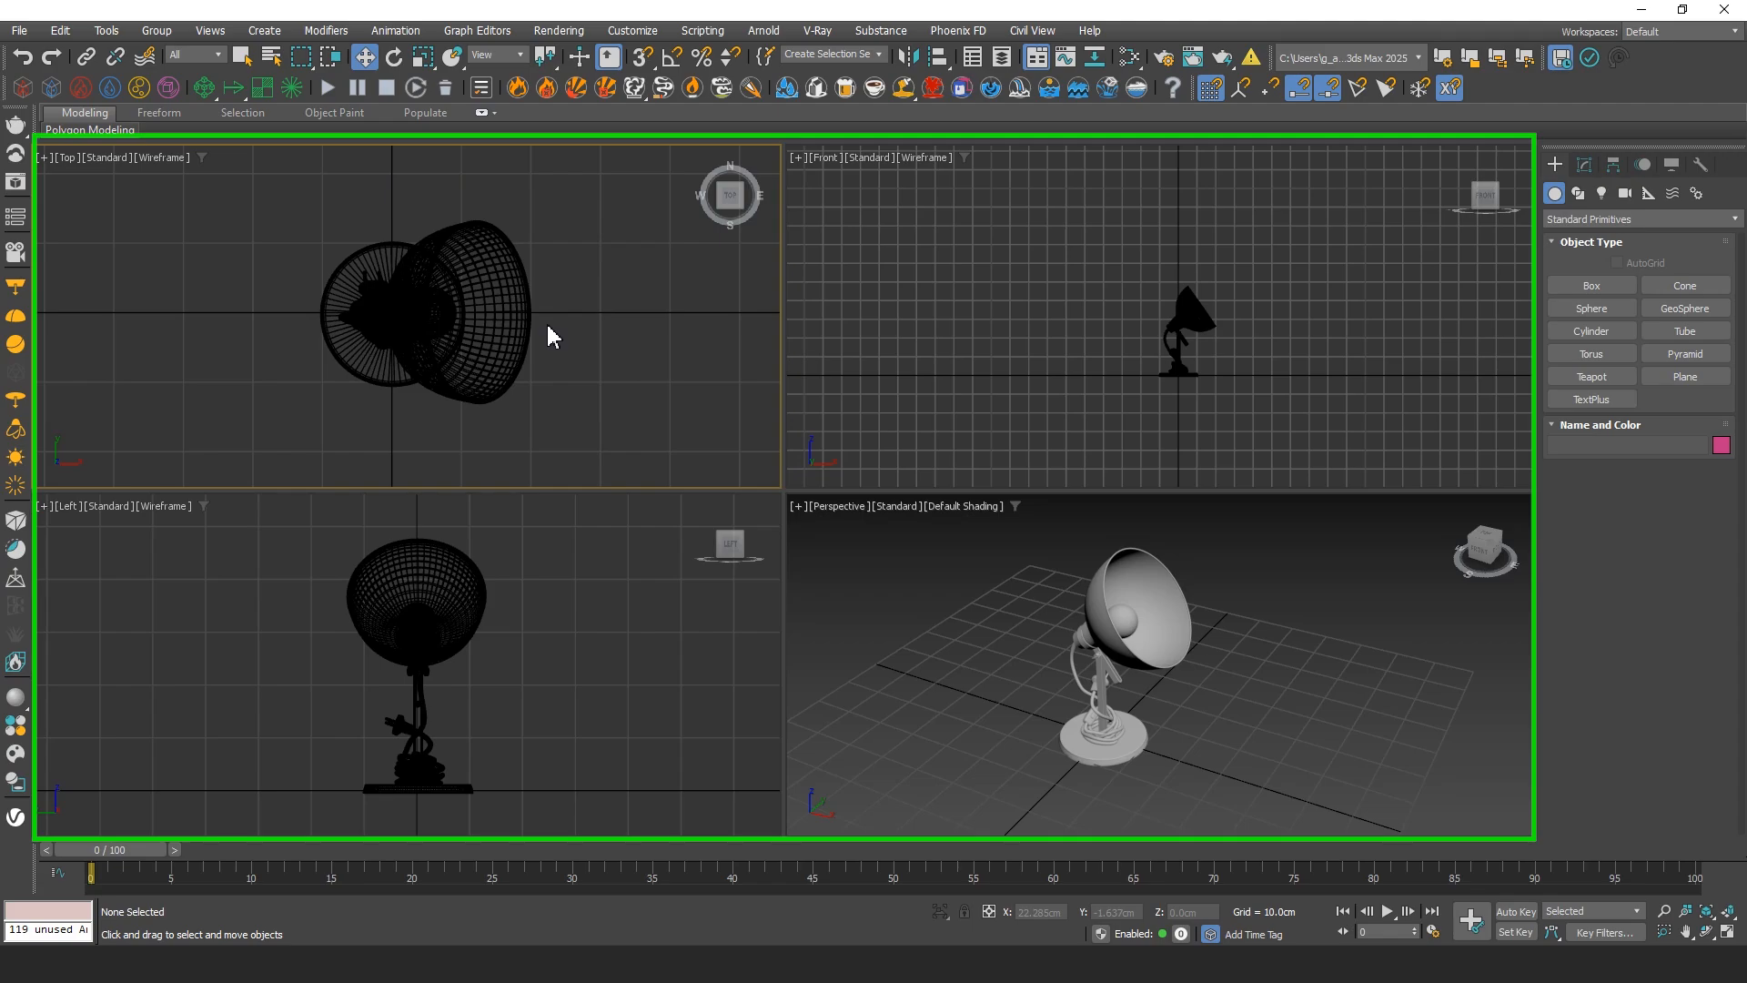
{"action": "left_click", "coordinate": [1116, 384]}
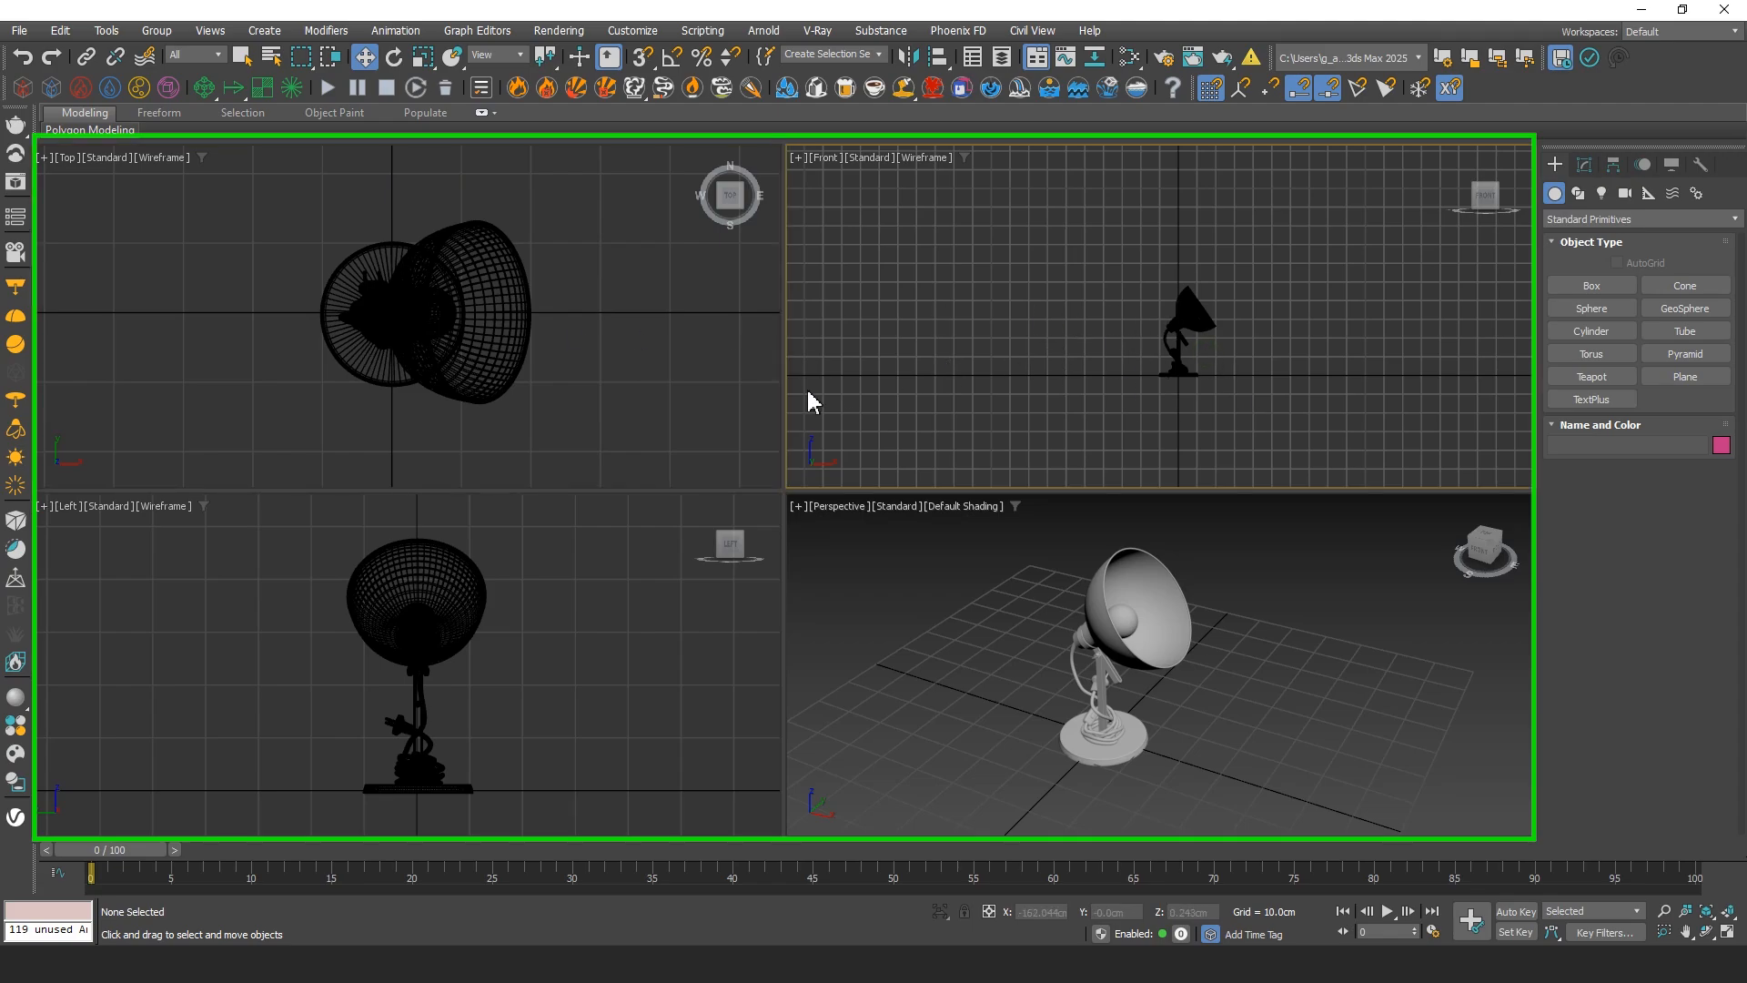
{"action": "left_click", "coordinate": [448, 629]}
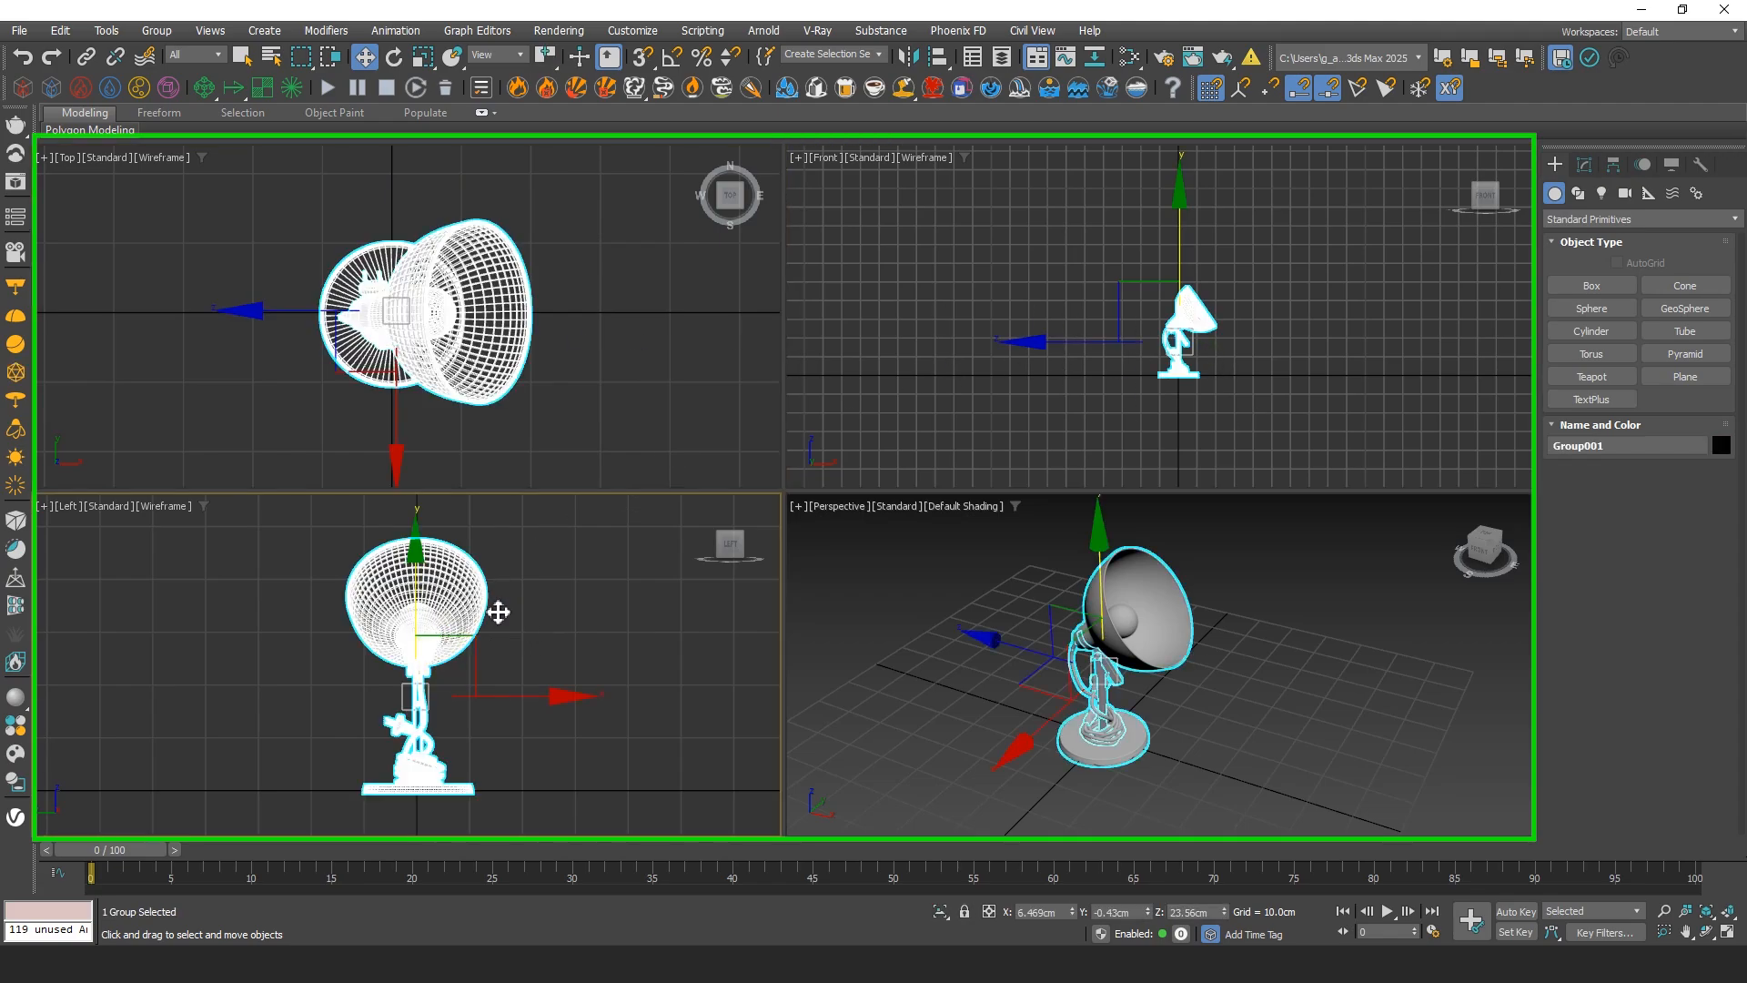
Clear the lamp selection and maximize the Perspective viewport with the lamp near its centre
{"action": "left_click", "coordinate": [940, 628]}
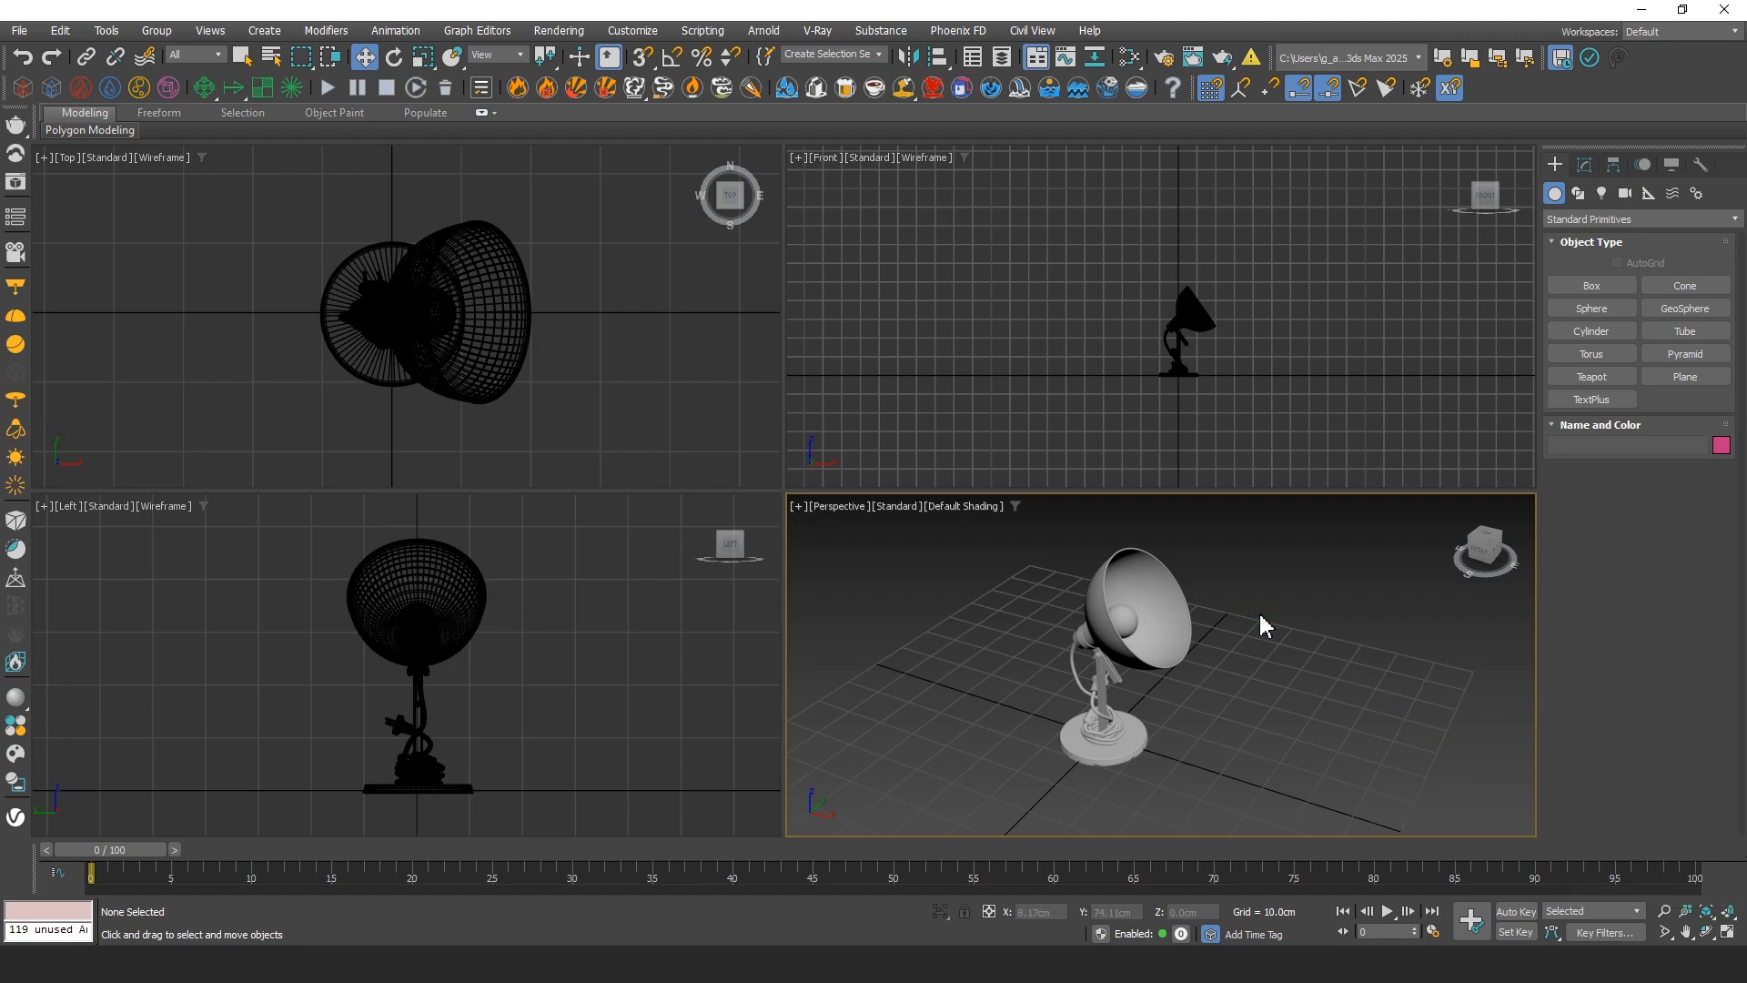
{"action": "key", "text": "alt+w"}
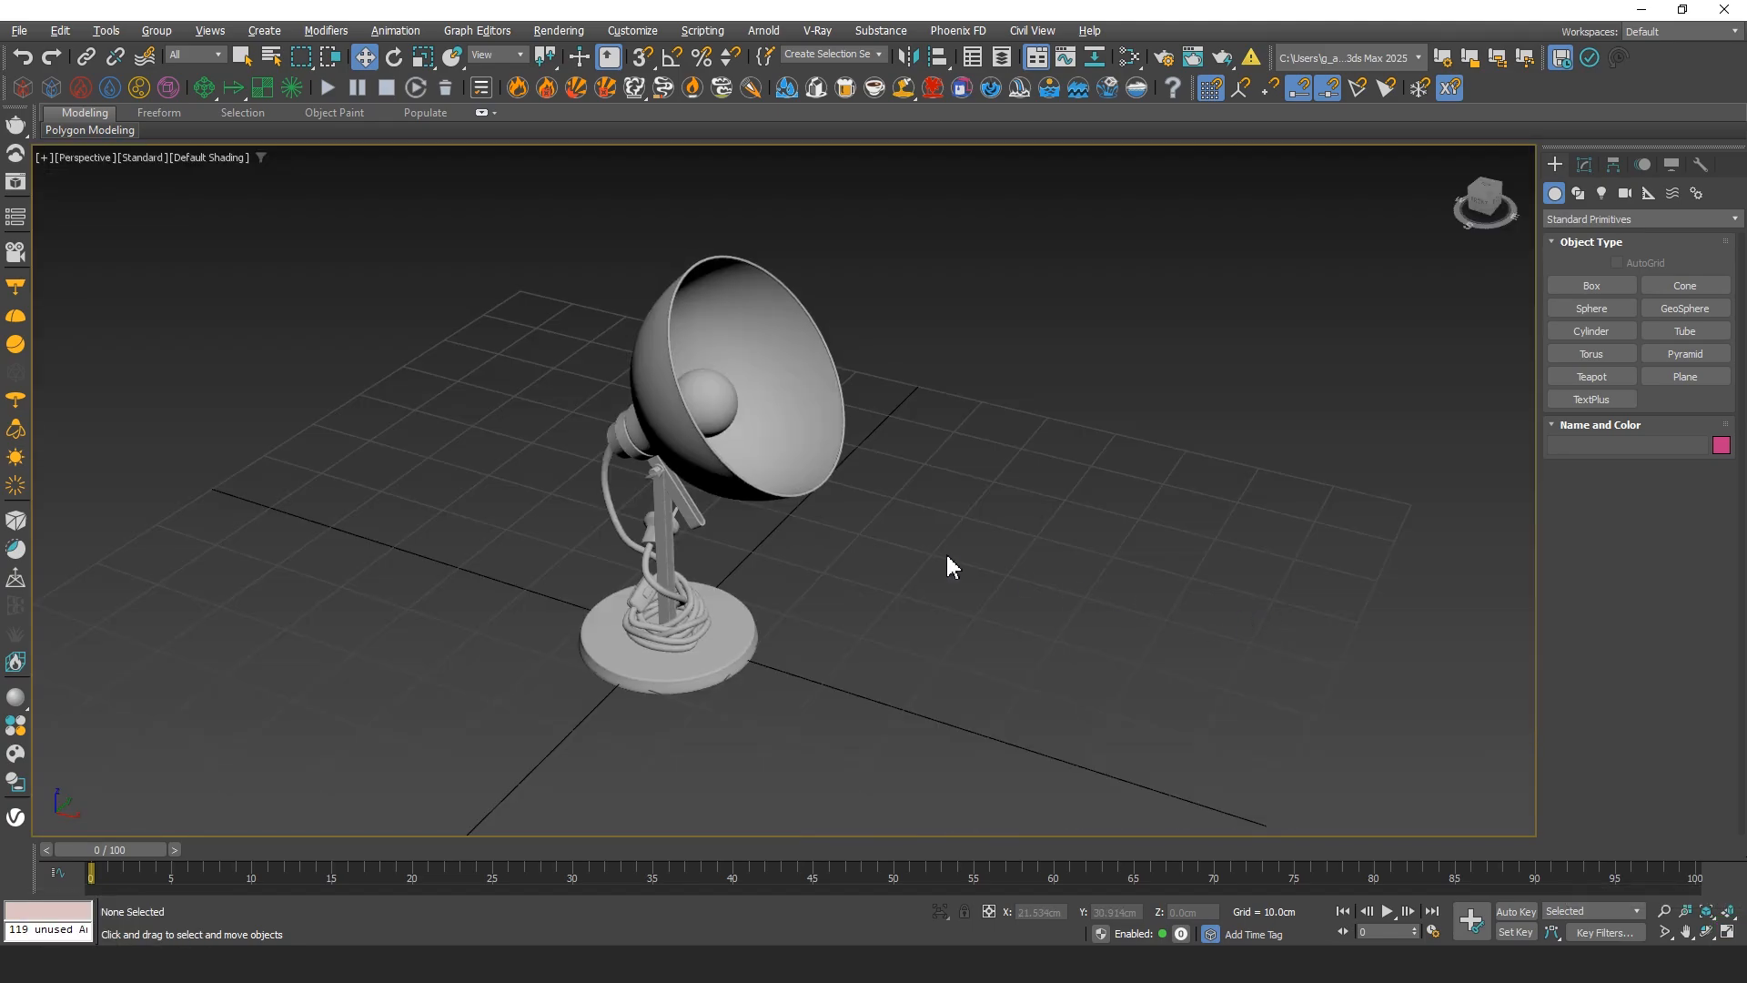
{"action": "middle_click_drag", "start_coordinate": [785, 543], "coordinate": [949, 555]}
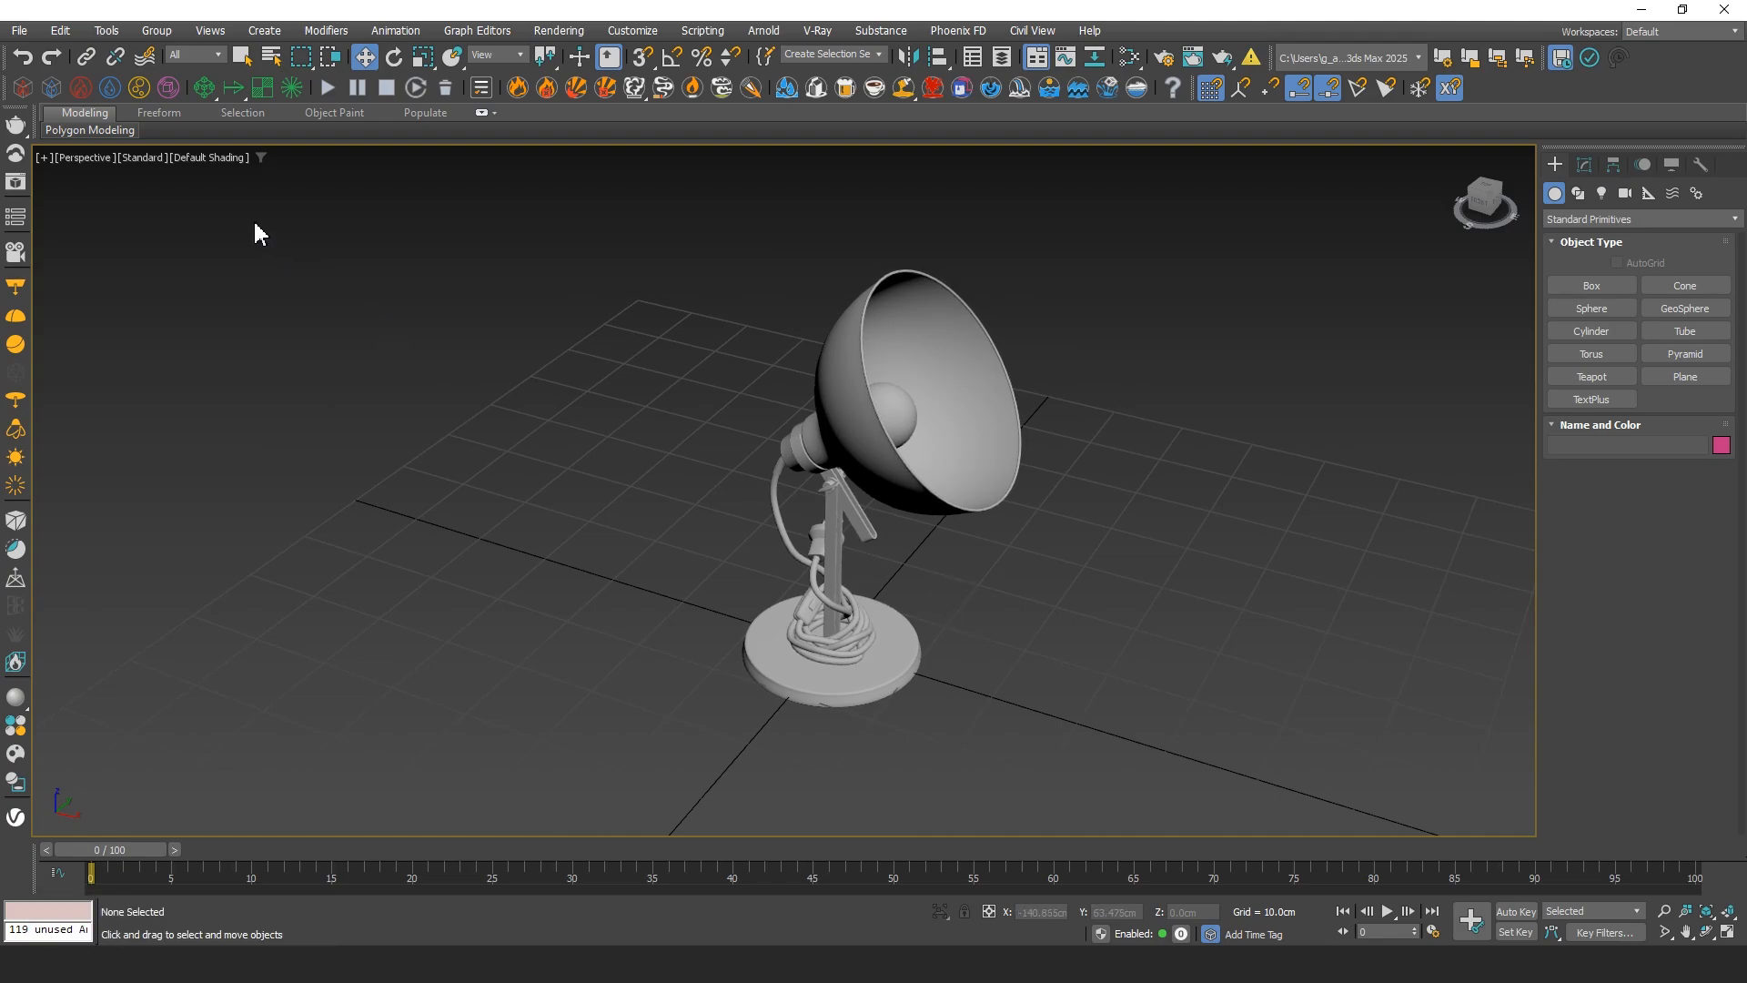
{"action": "left_click", "coordinate": [213, 159]}
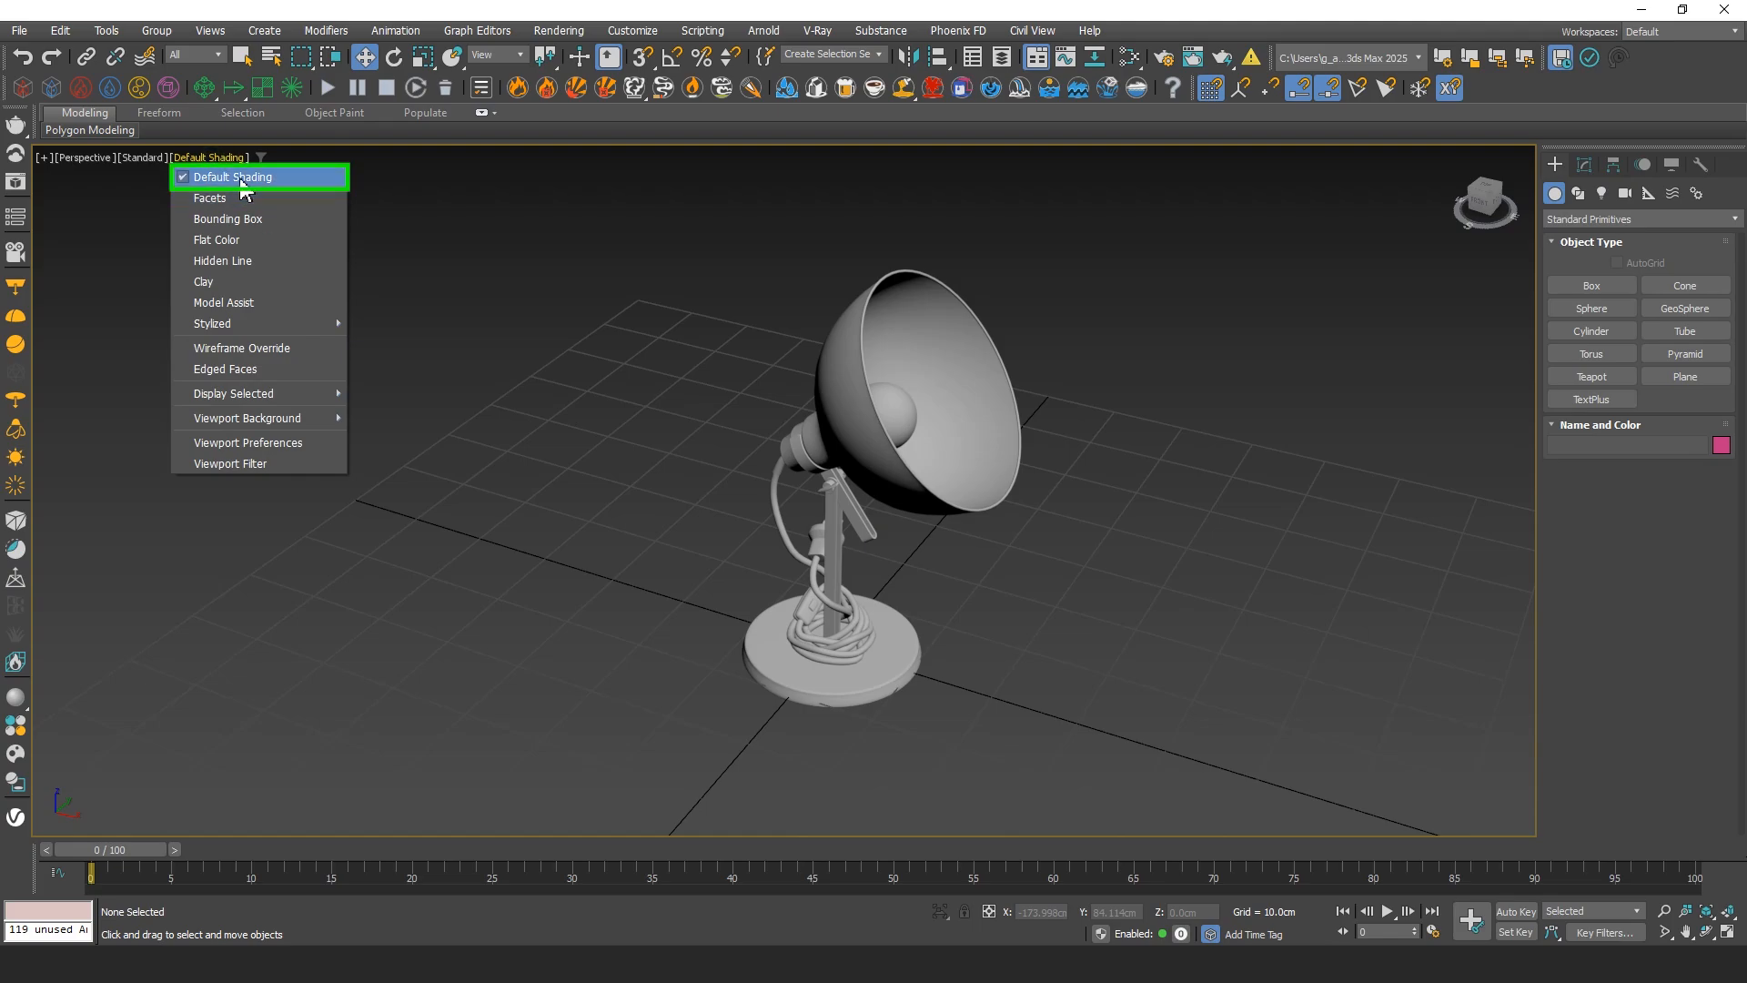
{"action": "left_click", "coordinate": [148, 164]}
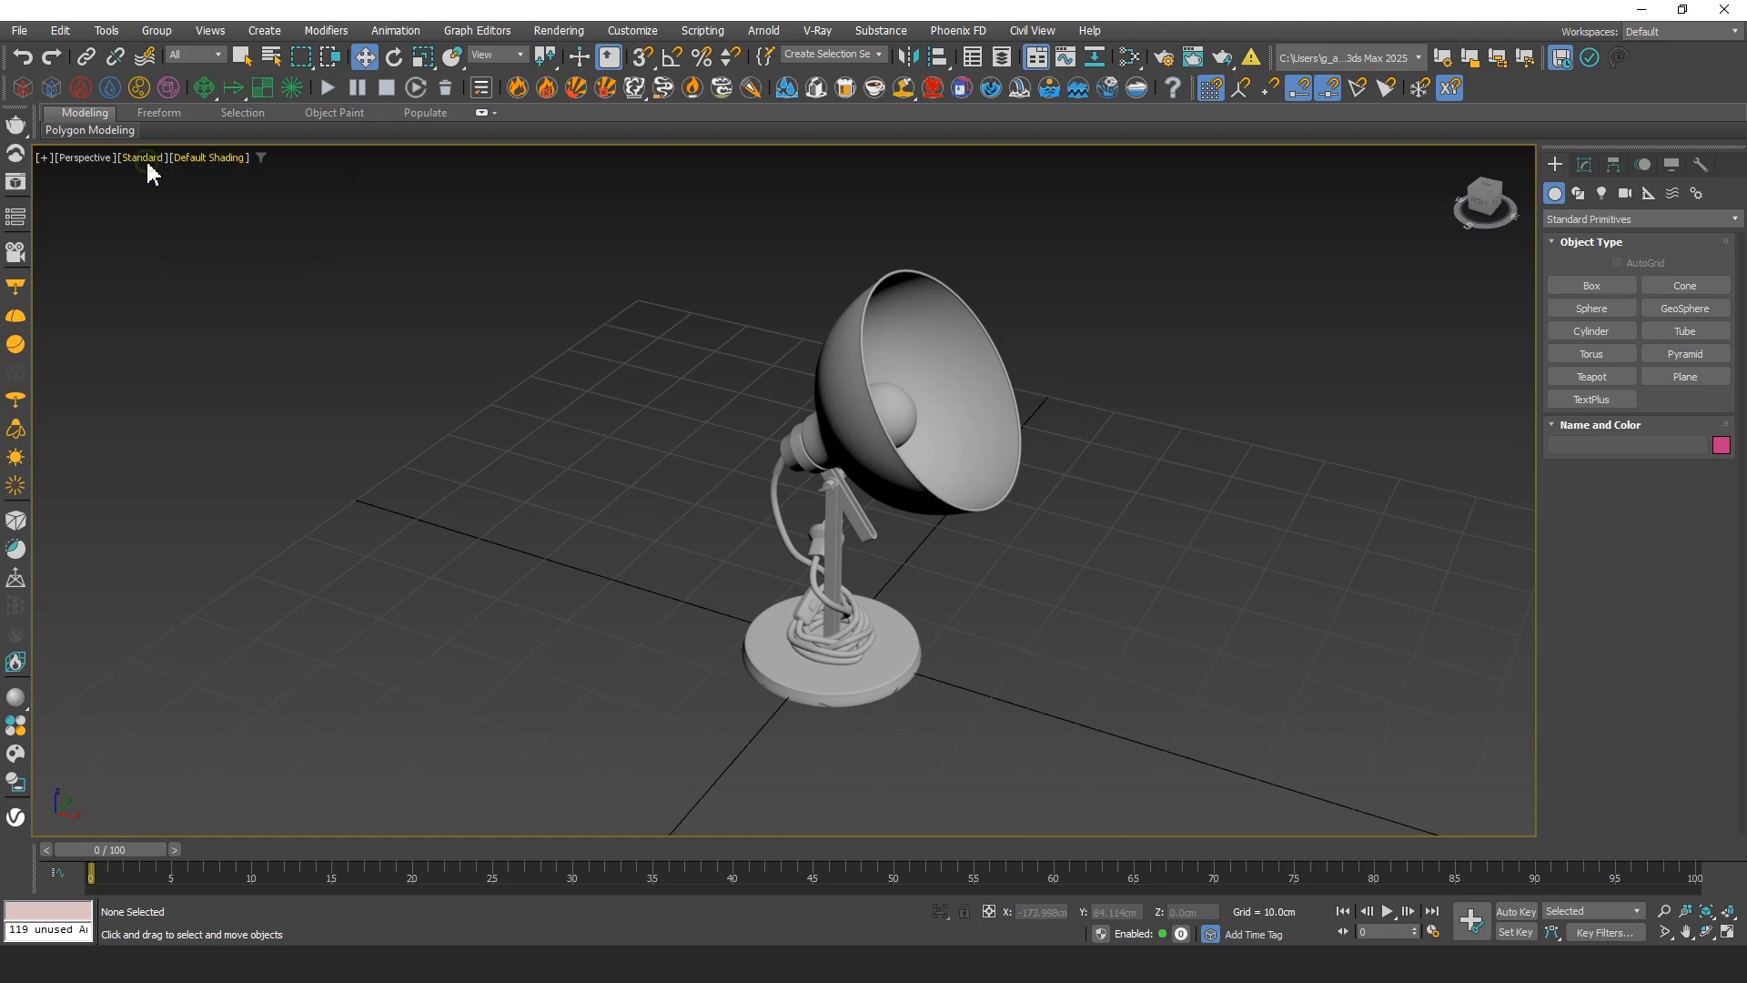
{"action": "left_click", "coordinate": [147, 164]}
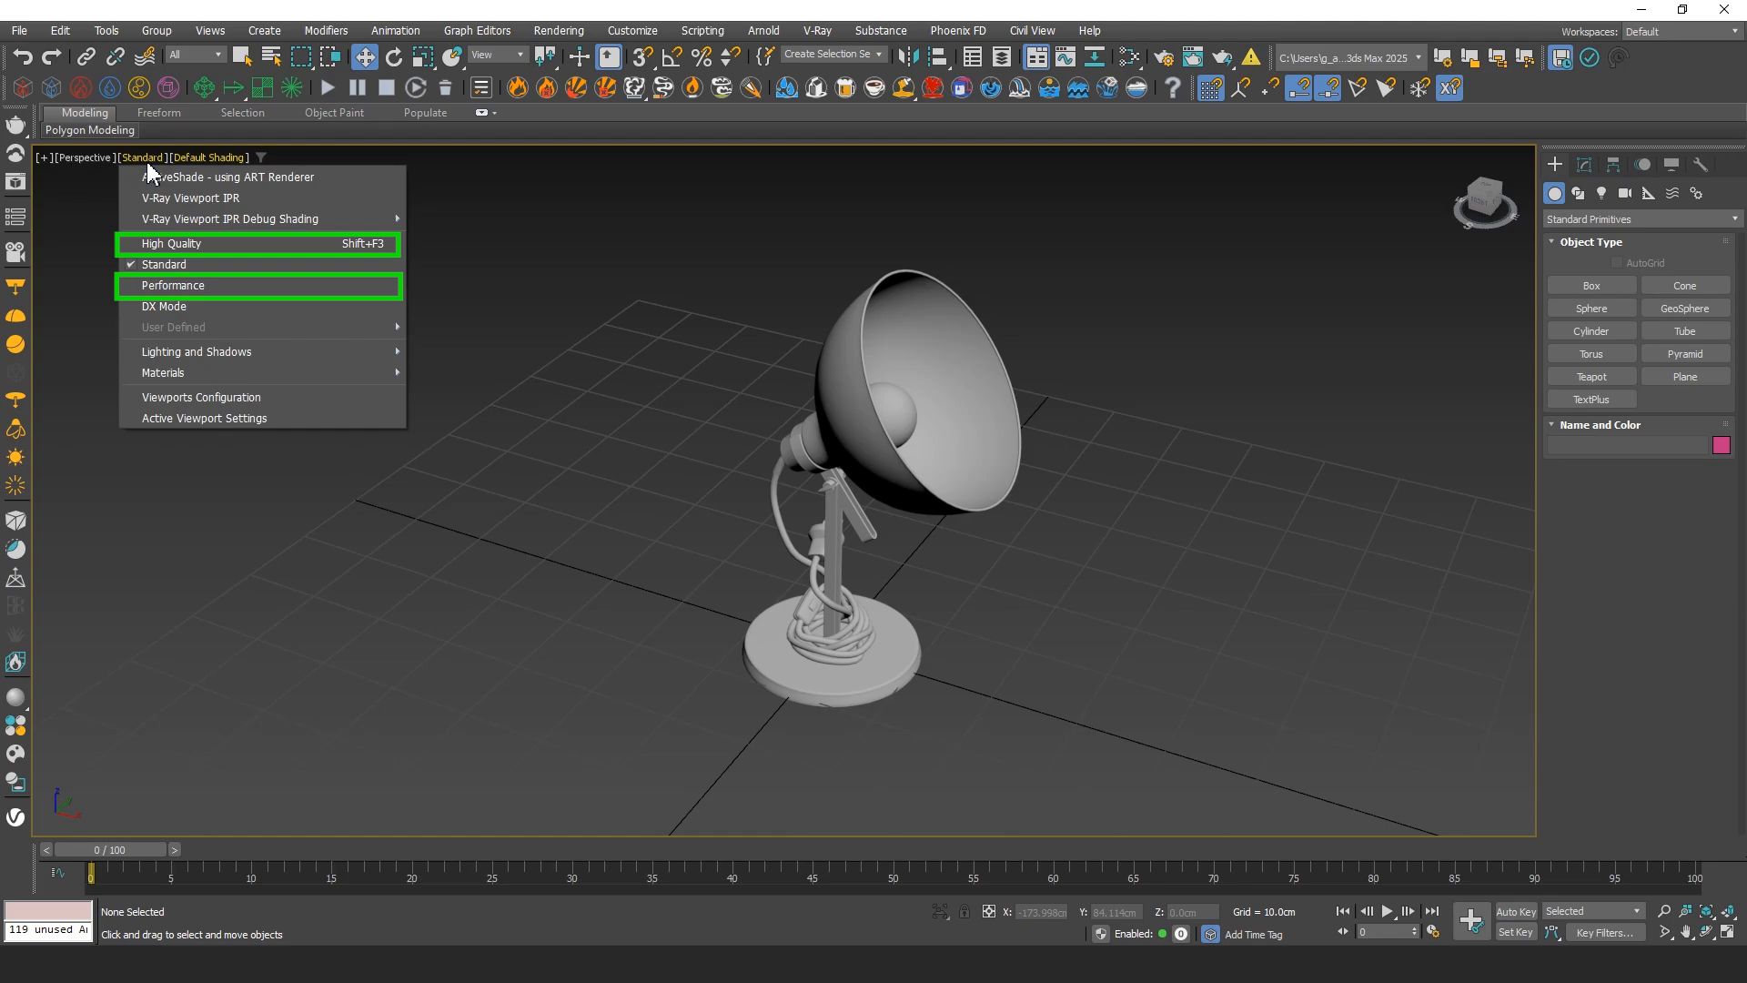
{"action": "left_click", "coordinate": [208, 159]}
{"action": "left_click", "coordinate": [602, 403]}
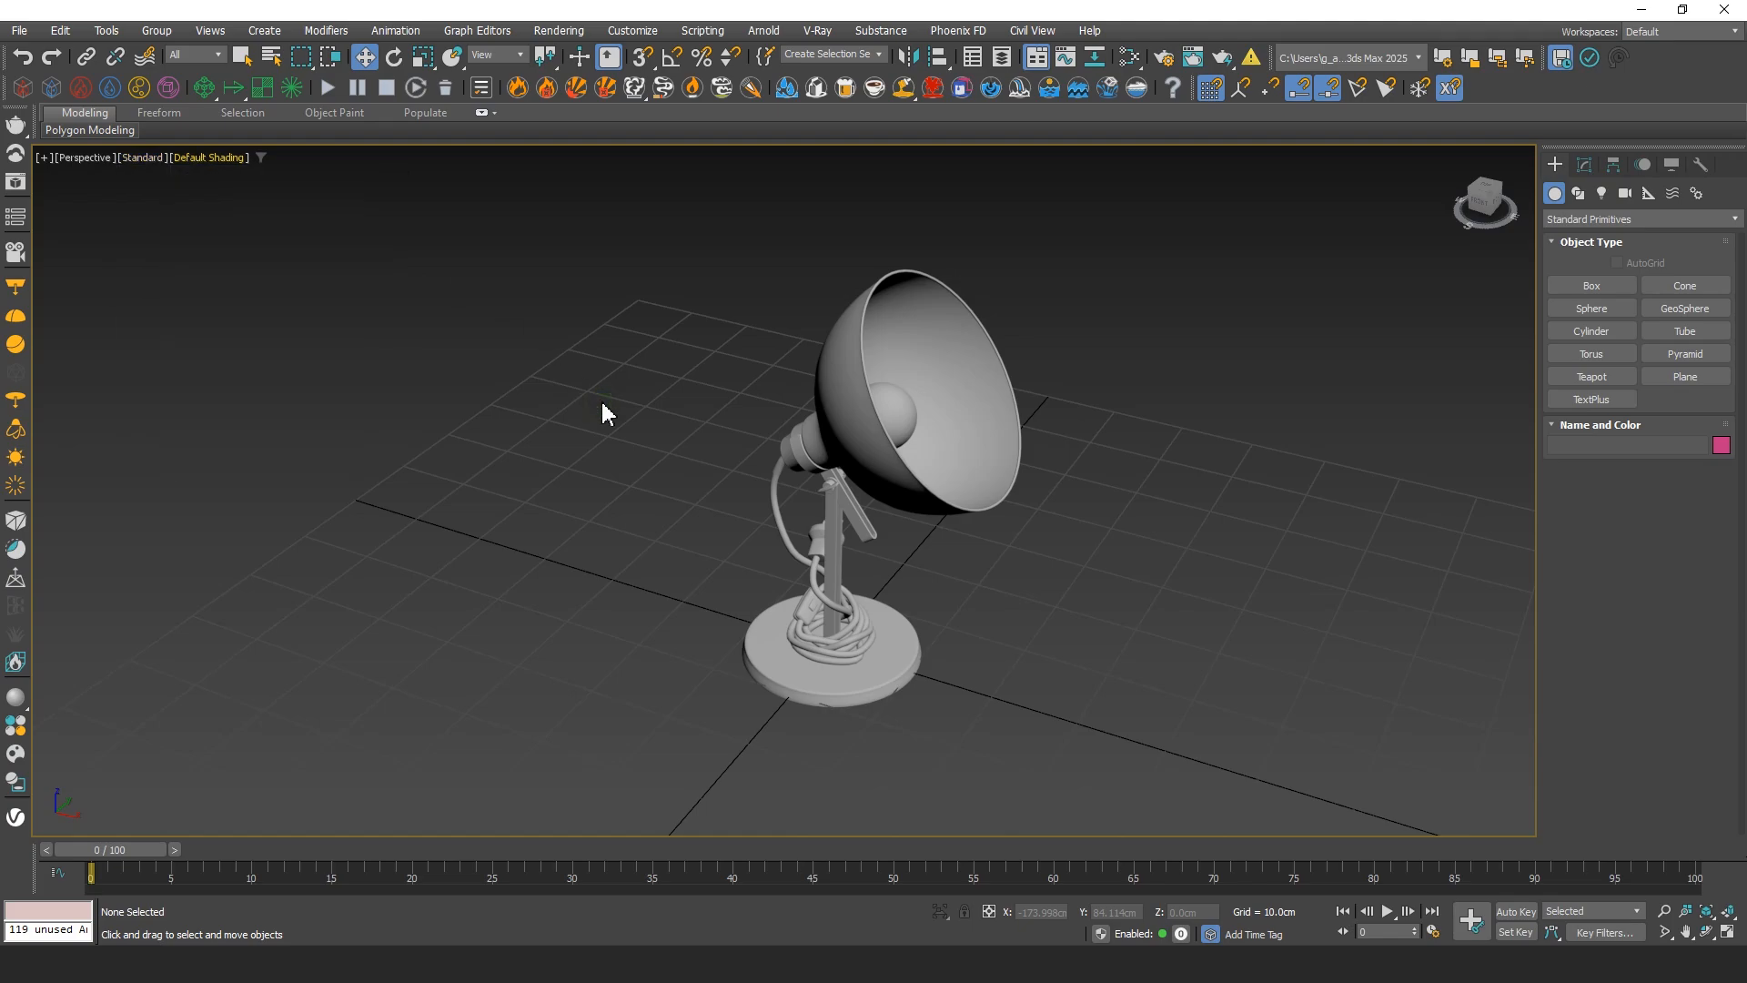
View the lamp in wireframe display in the Perspective viewport and return to default shading
{"action": "key", "text": "F3"}
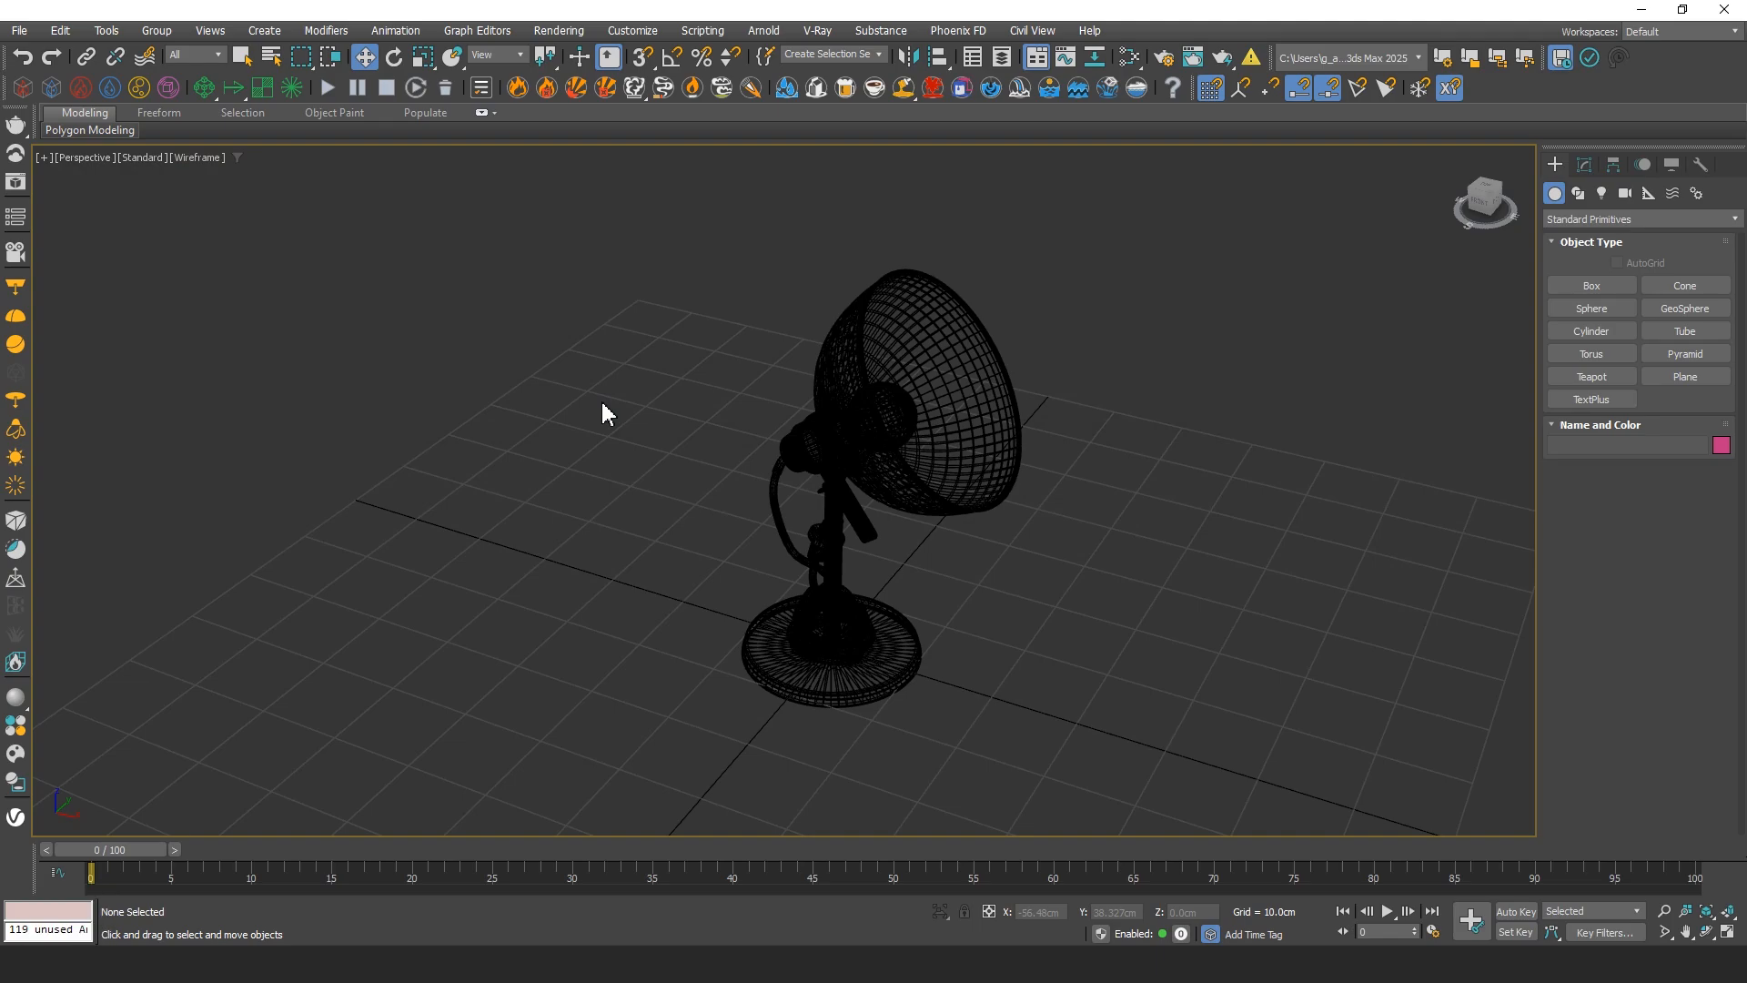
{"action": "mouse_move", "coordinate": [897, 488]}
{"action": "middle_mouse_down", "text": "alt"}
{"action": "mouse_move", "coordinate": [861, 501]}
{"action": "mouse_move", "coordinate": [890, 496]}
{"action": "middle_mouse_up", "text": "alt"}
{"action": "key", "text": "F3"}
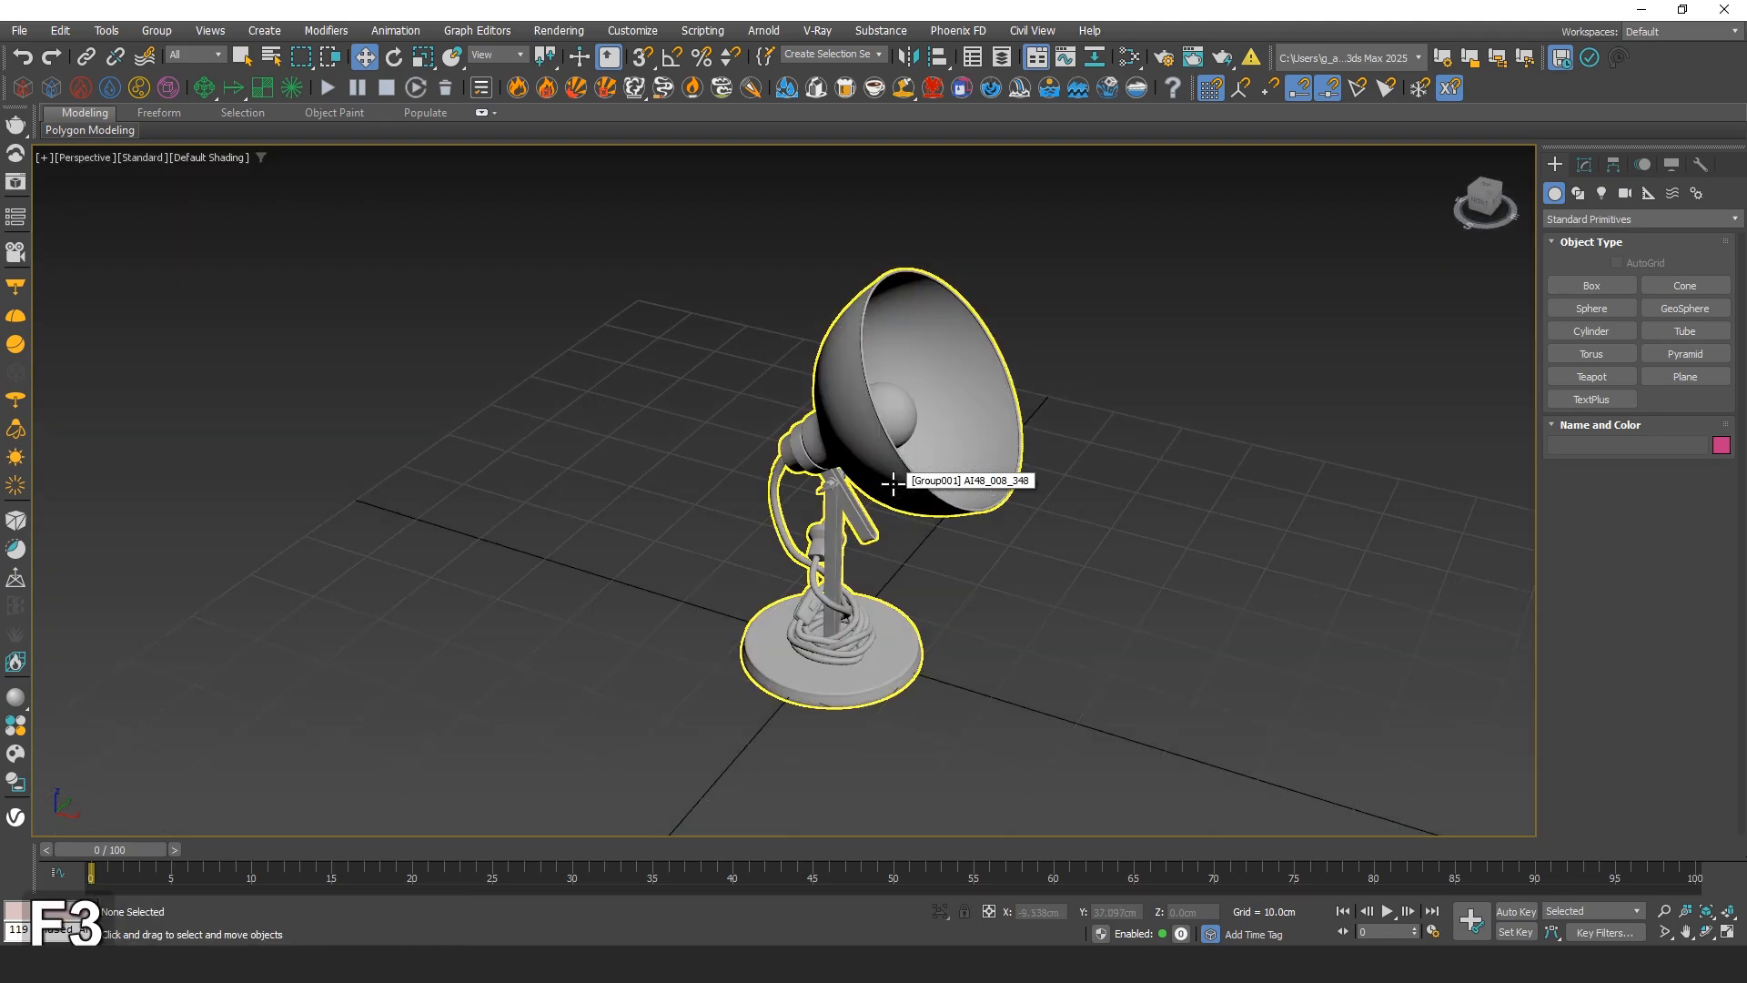
Show edged faces on the shaded lamp, inspect its mesh from another angle, and turn the edges off
{"action": "key", "text": "F4"}
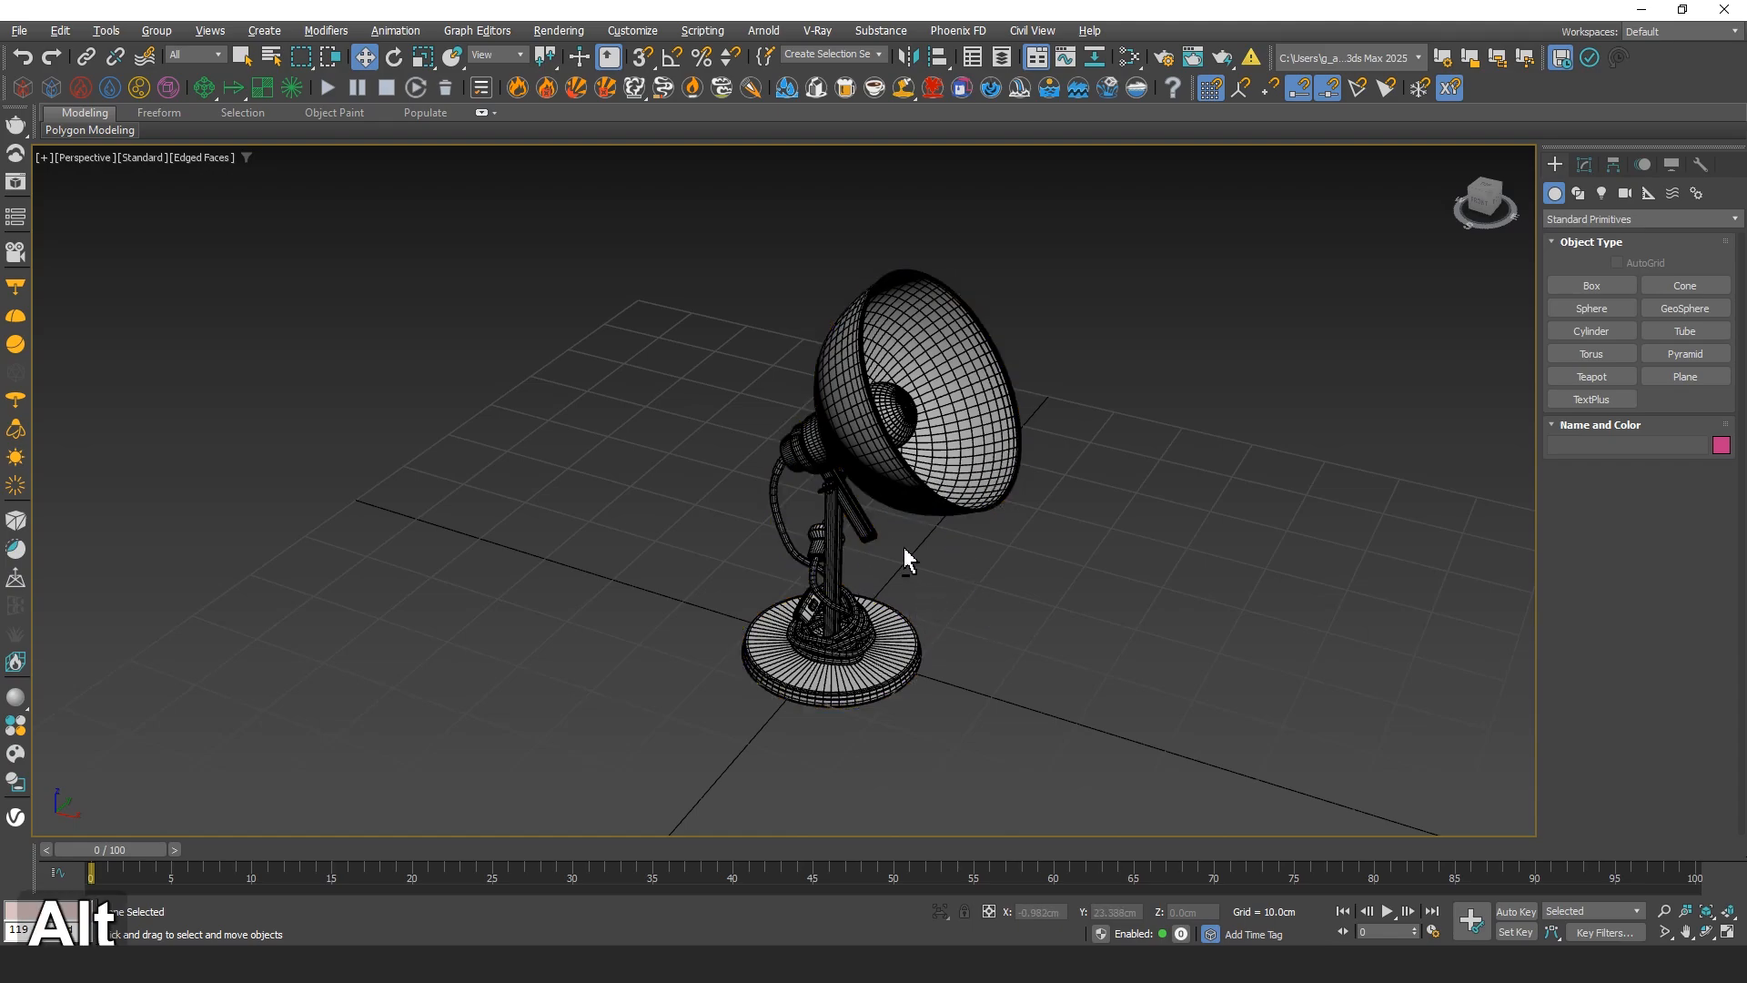
{"action": "left_click", "coordinate": [913, 488]}
{"action": "mouse_move", "coordinate": [912, 489]}
{"action": "middle_mouse_down", "text": "alt"}
{"action": "mouse_move", "coordinate": [904, 501]}
{"action": "mouse_move", "coordinate": [1057, 534]}
{"action": "middle_mouse_up", "text": "alt"}
{"action": "left_click", "coordinate": [1057, 534]}
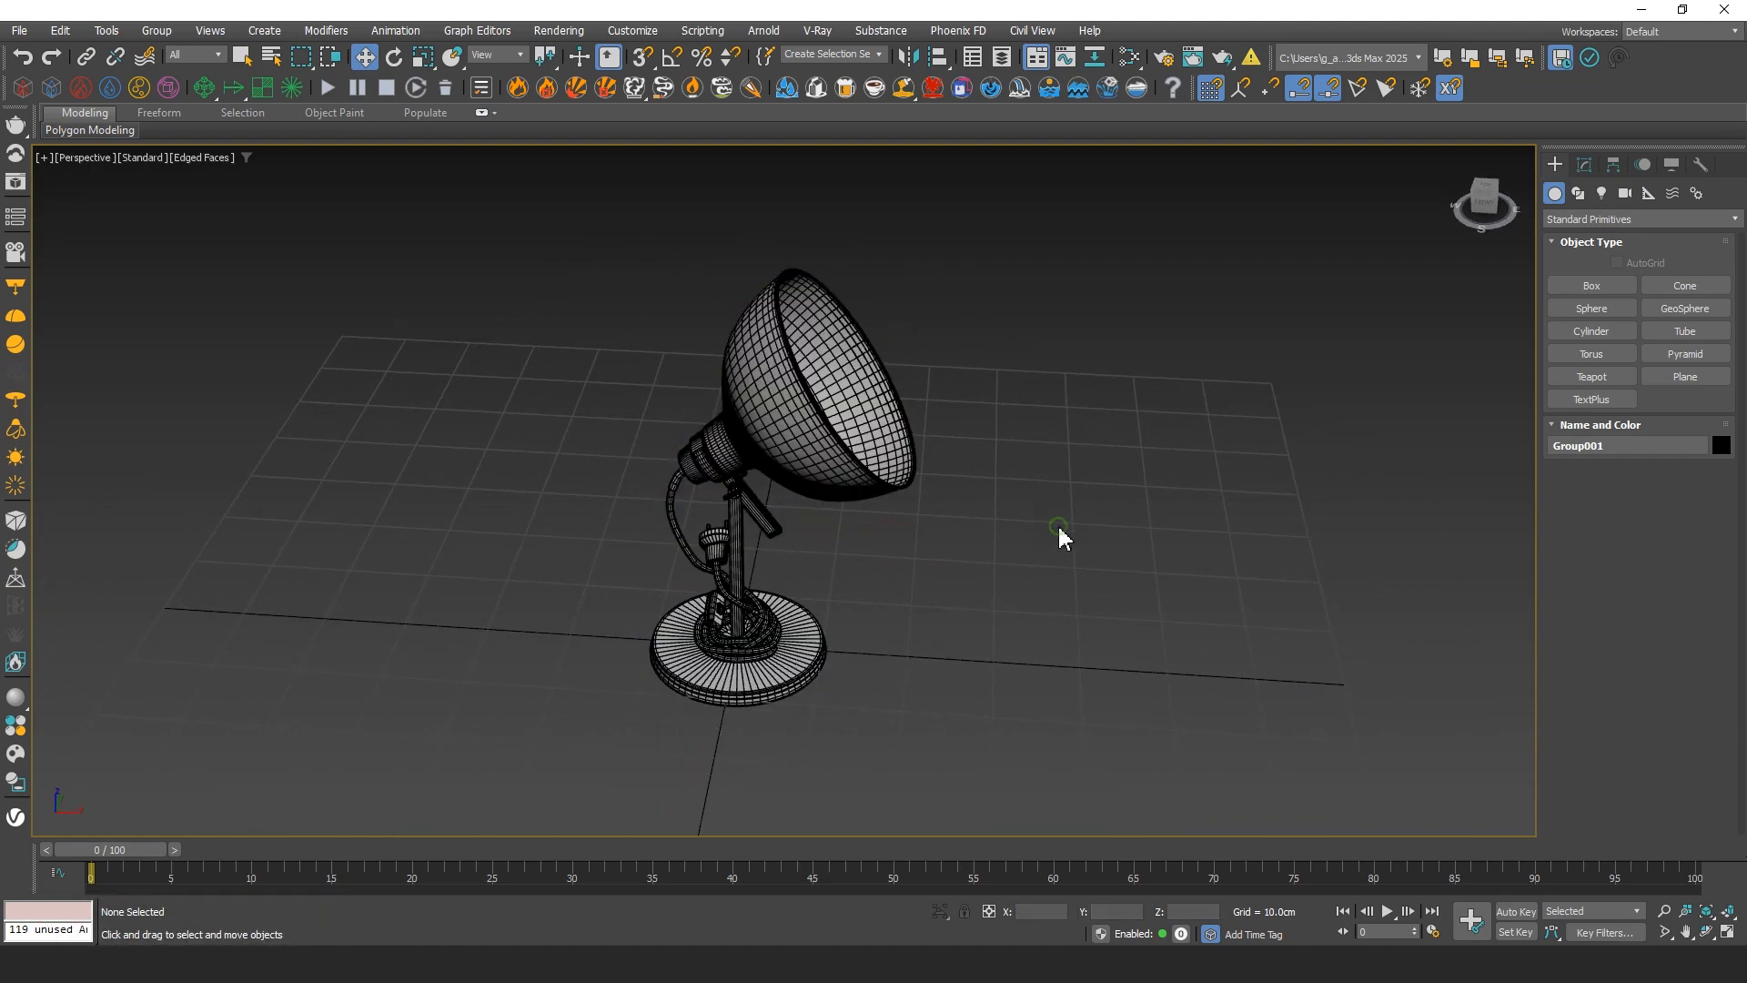
{"action": "key", "text": "F4"}
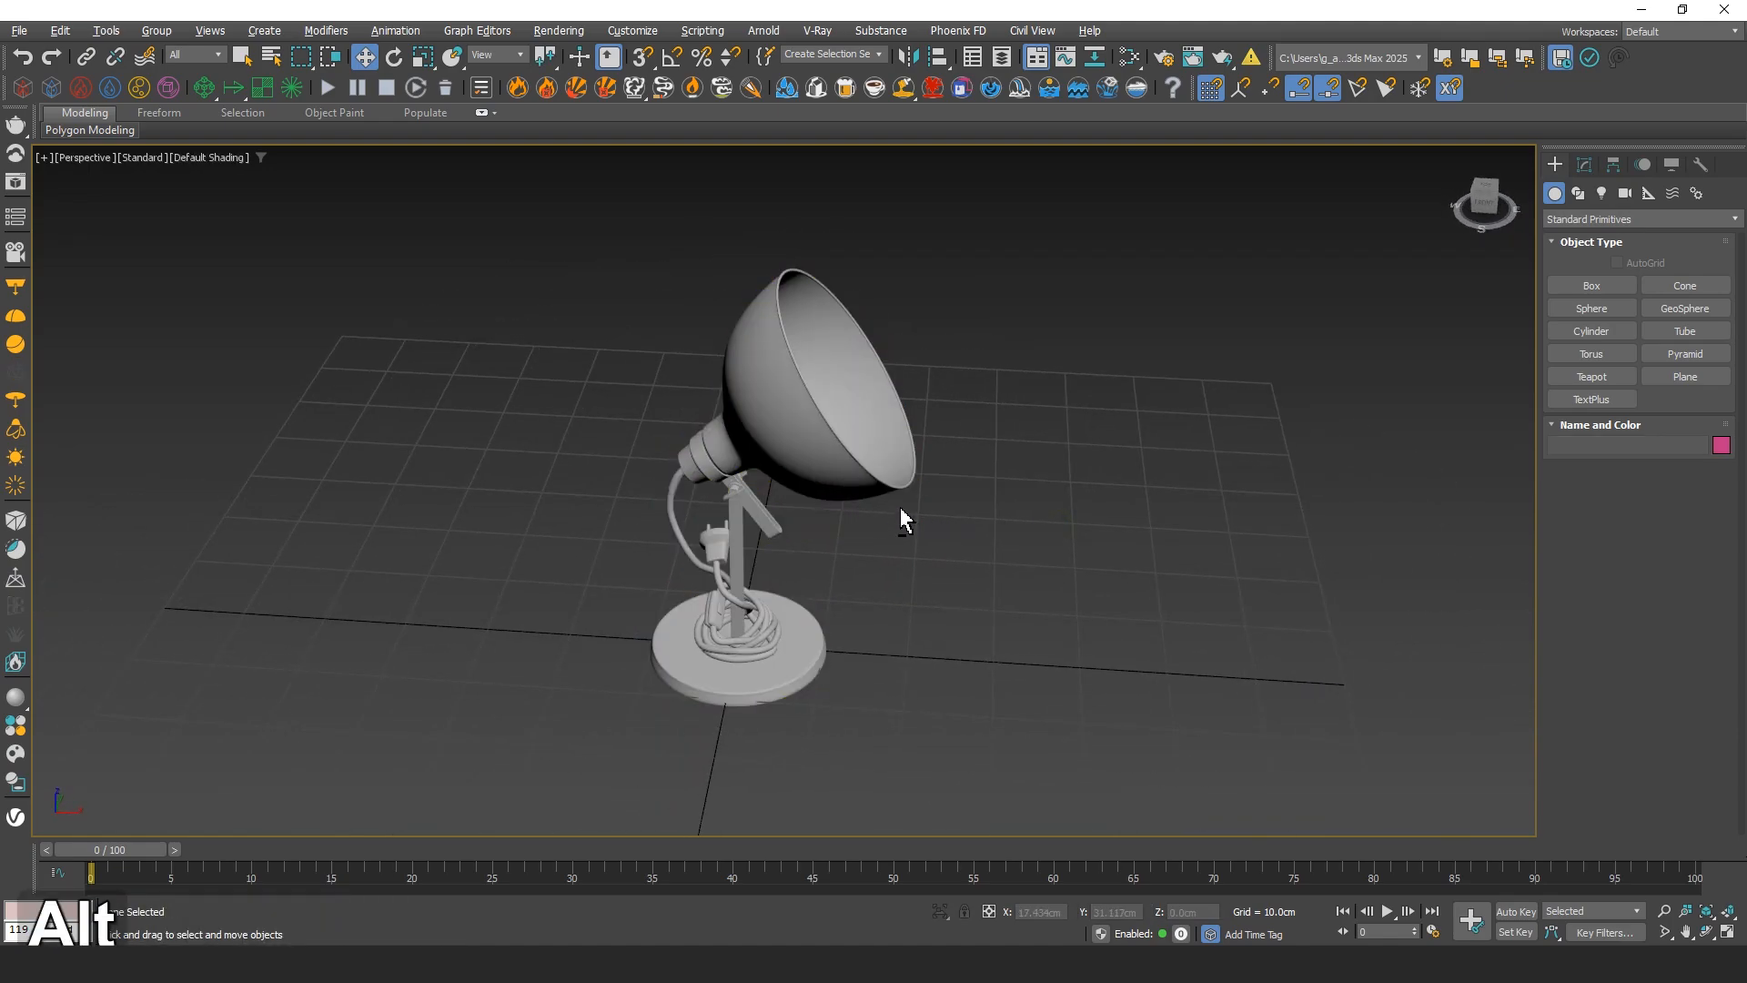
Examine the shaded lamp from different angles and distances in the Perspective viewport
{"action": "middle_click_drag", "start_coordinate": [910, 514], "coordinate": [785, 482], "text": "alt"}
{"action": "middle_click_drag", "start_coordinate": [883, 474], "coordinate": [873, 478], "text": "alt"}
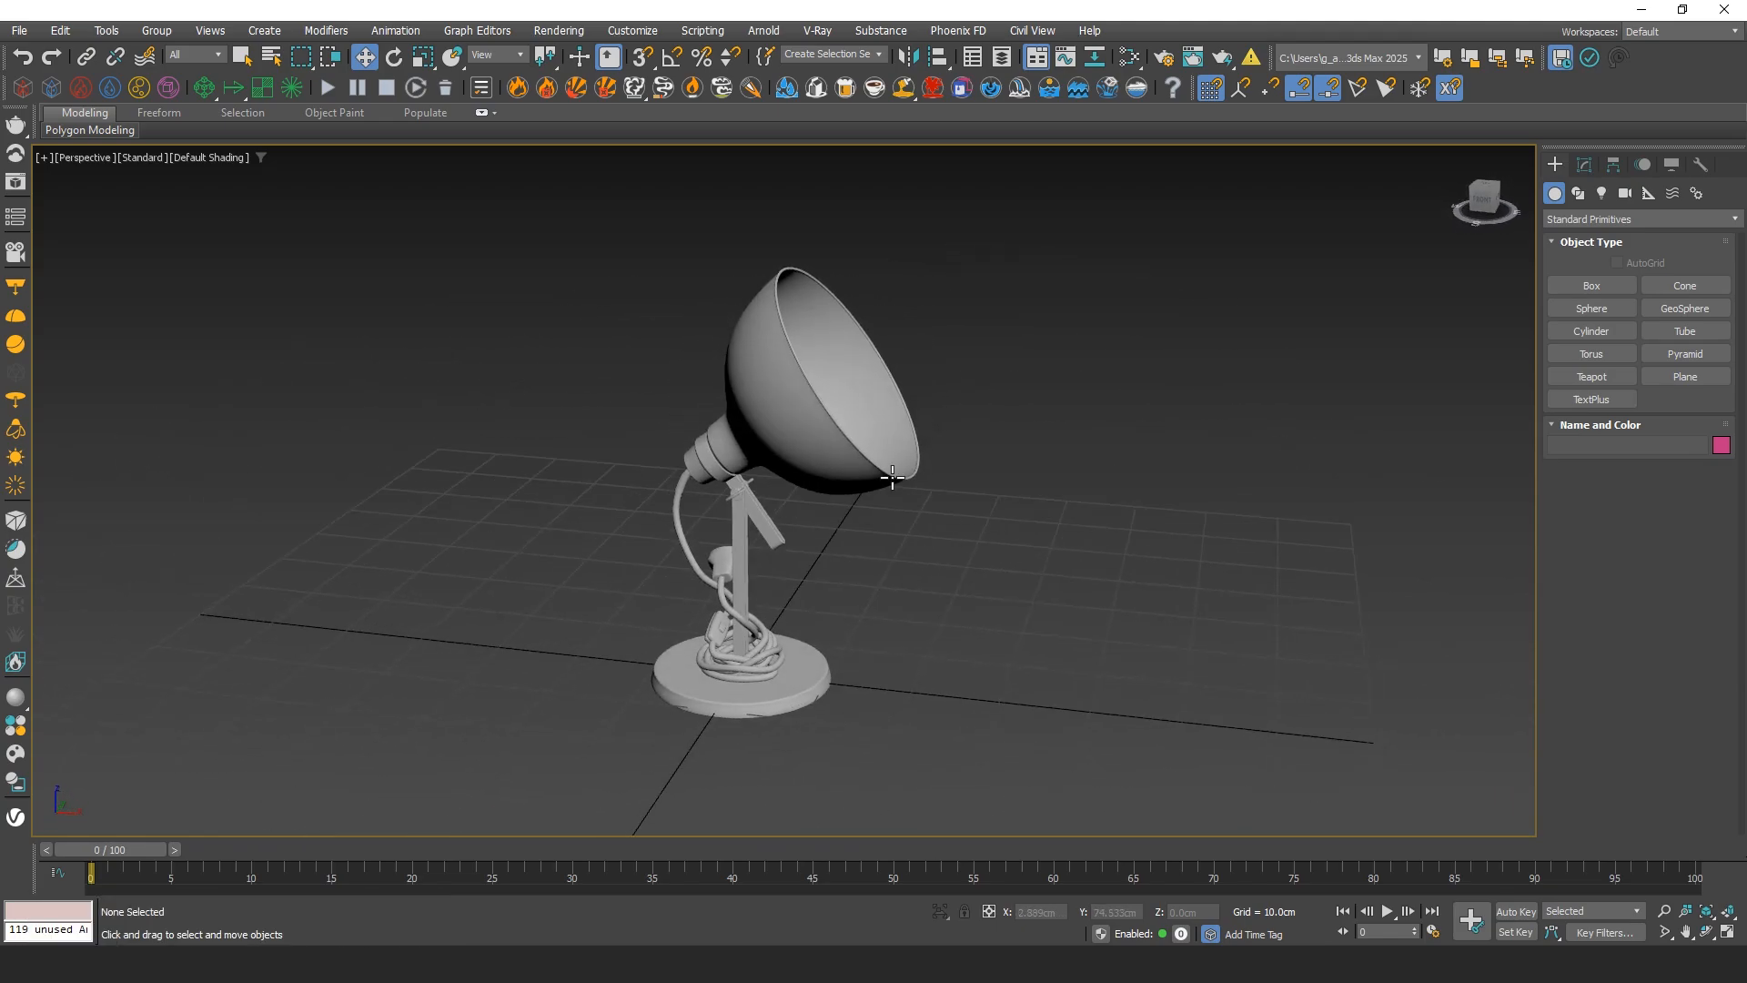
{"action": "scroll", "coordinate": [874, 479], "scroll_direction": "down", "scroll_amount": 4}
{"action": "scroll", "coordinate": [873, 480], "scroll_direction": "up", "scroll_amount": 2}
{"action": "scroll", "coordinate": [878, 482], "scroll_direction": "up", "scroll_amount": 1}
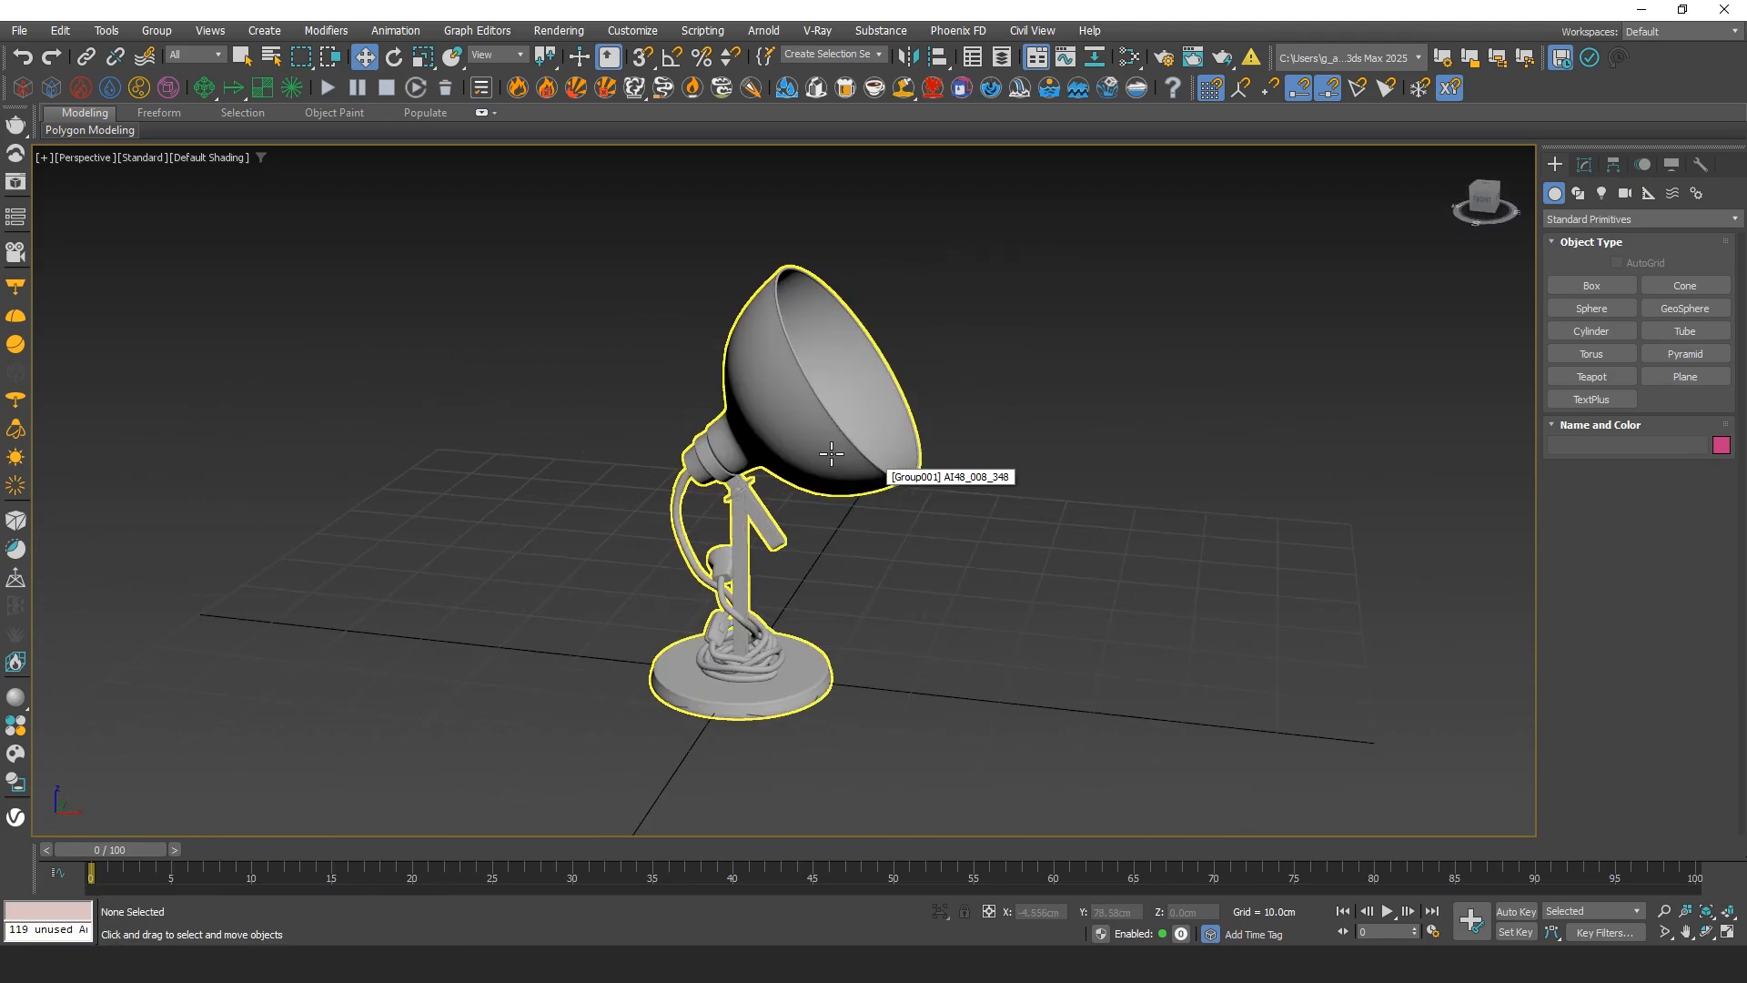
{"action": "scroll", "coordinate": [827, 453], "scroll_direction": "up", "scroll_amount": 3}
{"action": "middle_click_drag", "start_coordinate": [833, 452], "coordinate": [1009, 452]}
{"action": "scroll", "coordinate": [1009, 452], "scroll_direction": "down", "scroll_amount": 2}
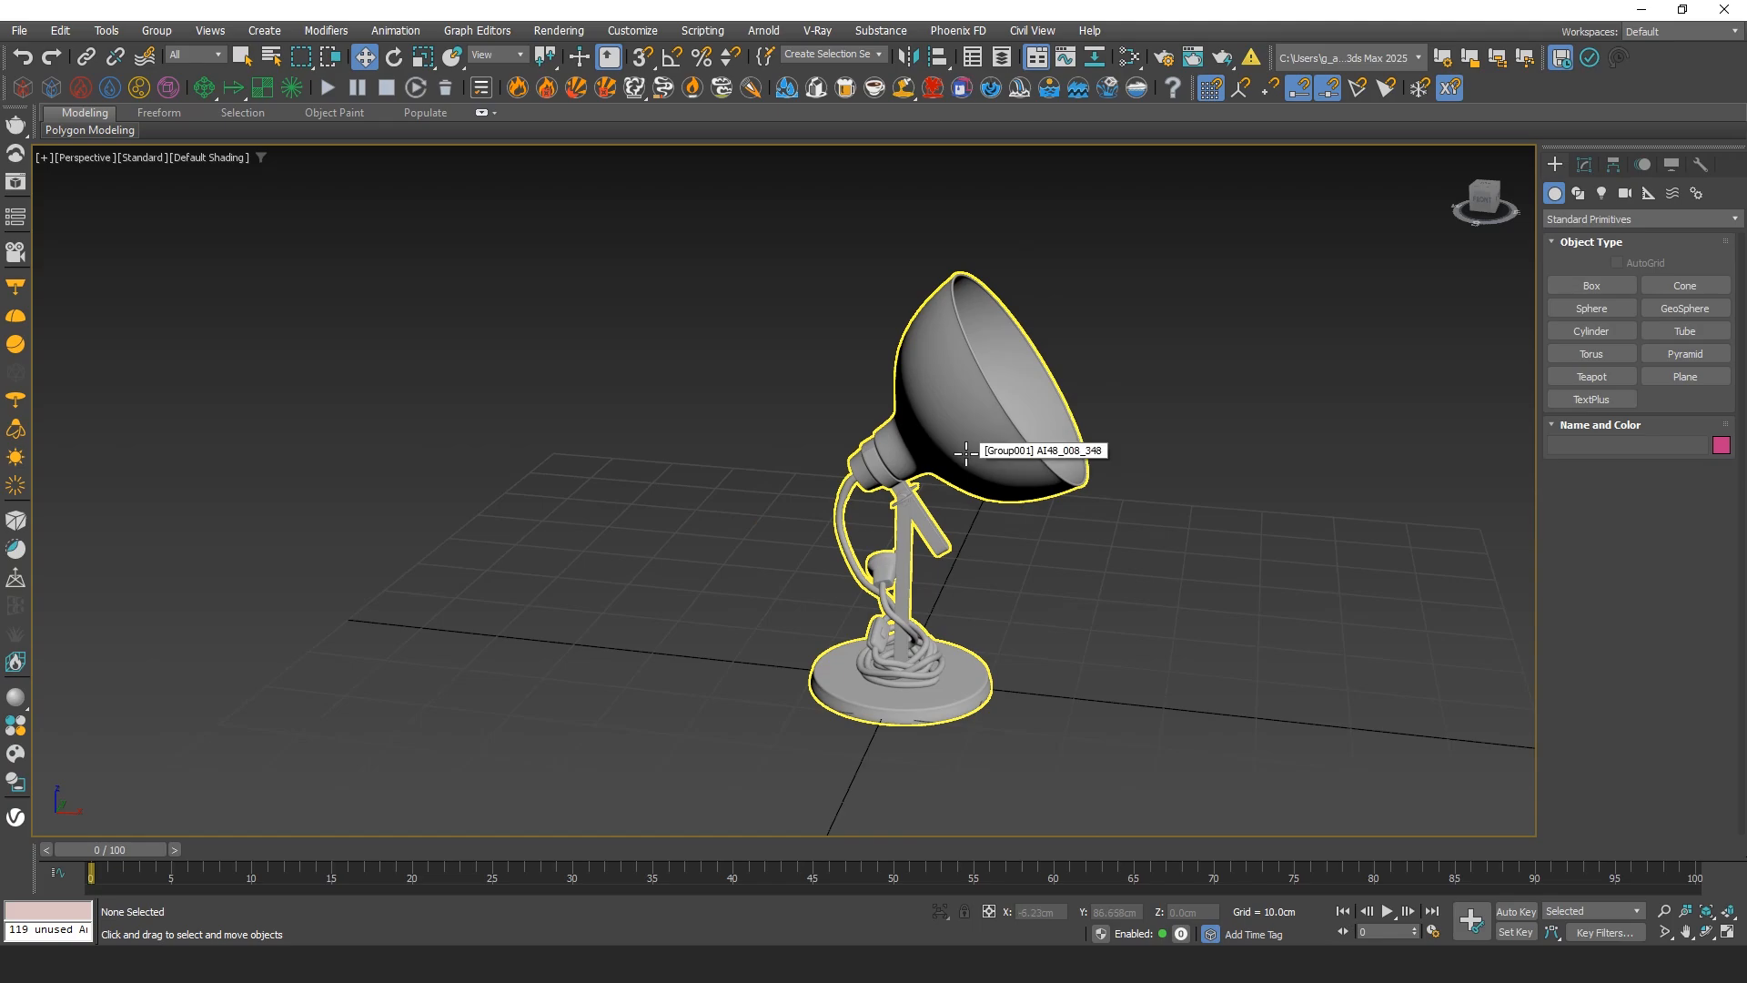
View the lamp from the Top view and the Front view in the maximized viewport
{"action": "key", "text": "t"}
{"action": "scroll", "coordinate": [965, 452], "scroll_direction": "up", "scroll_amount": 1}
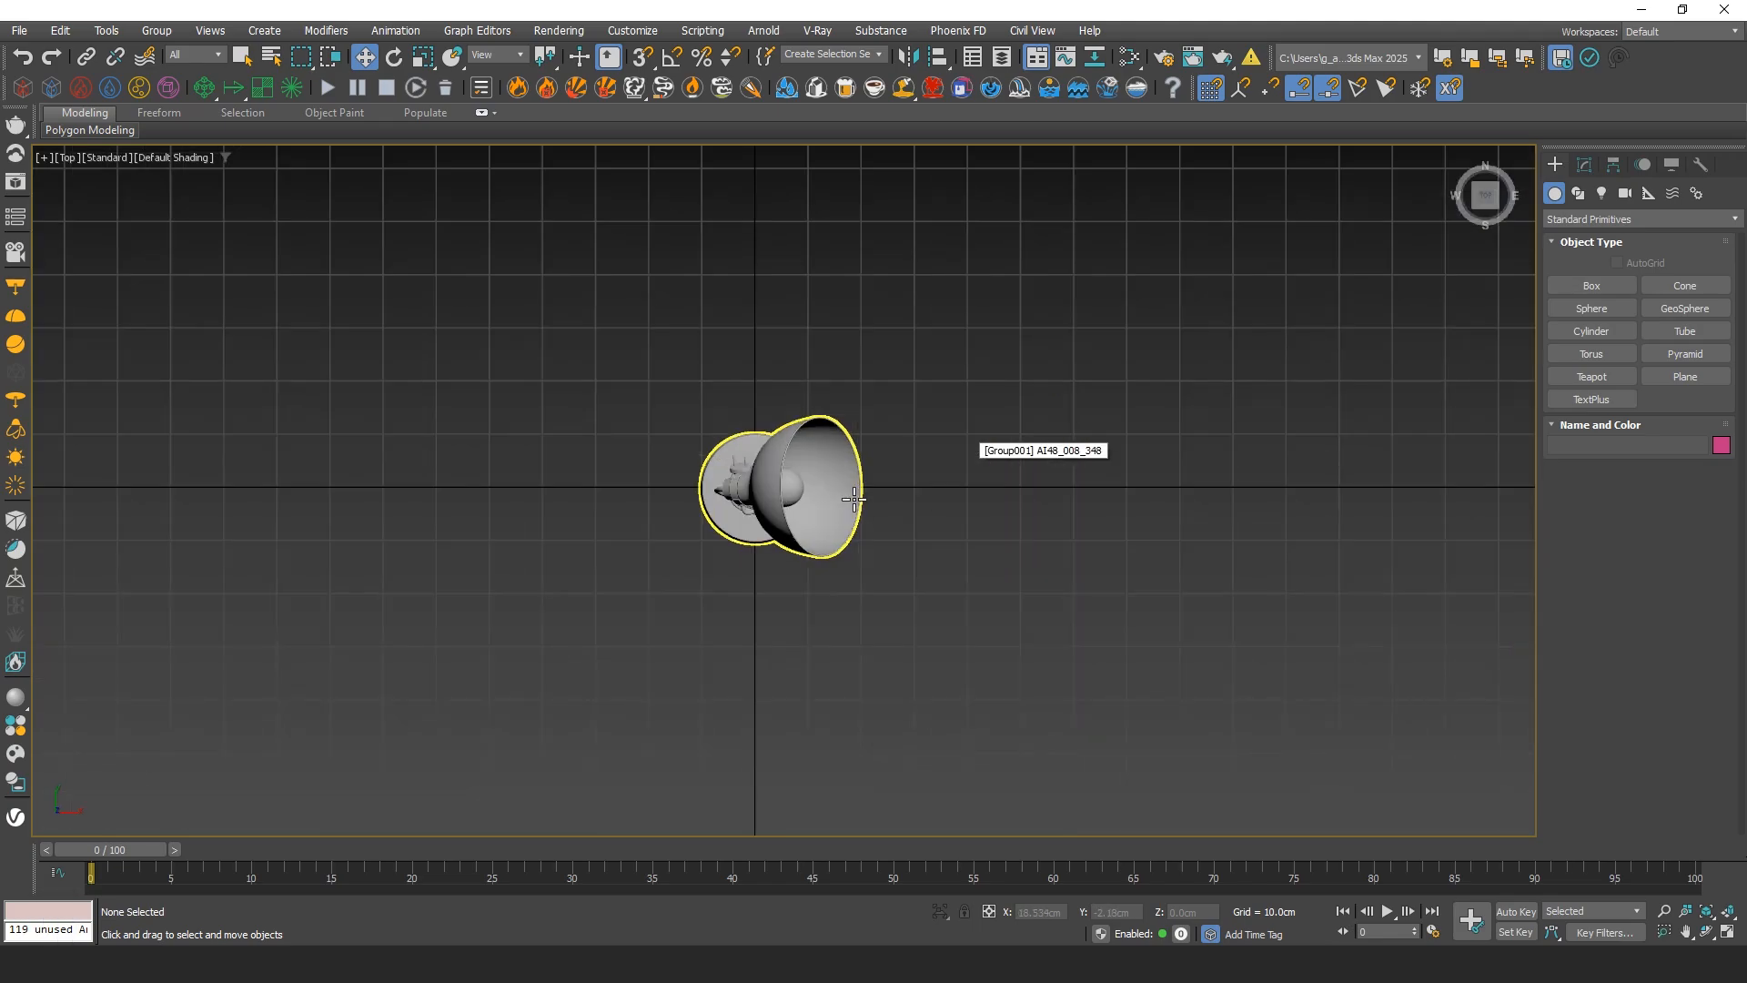
{"action": "key", "text": "f"}
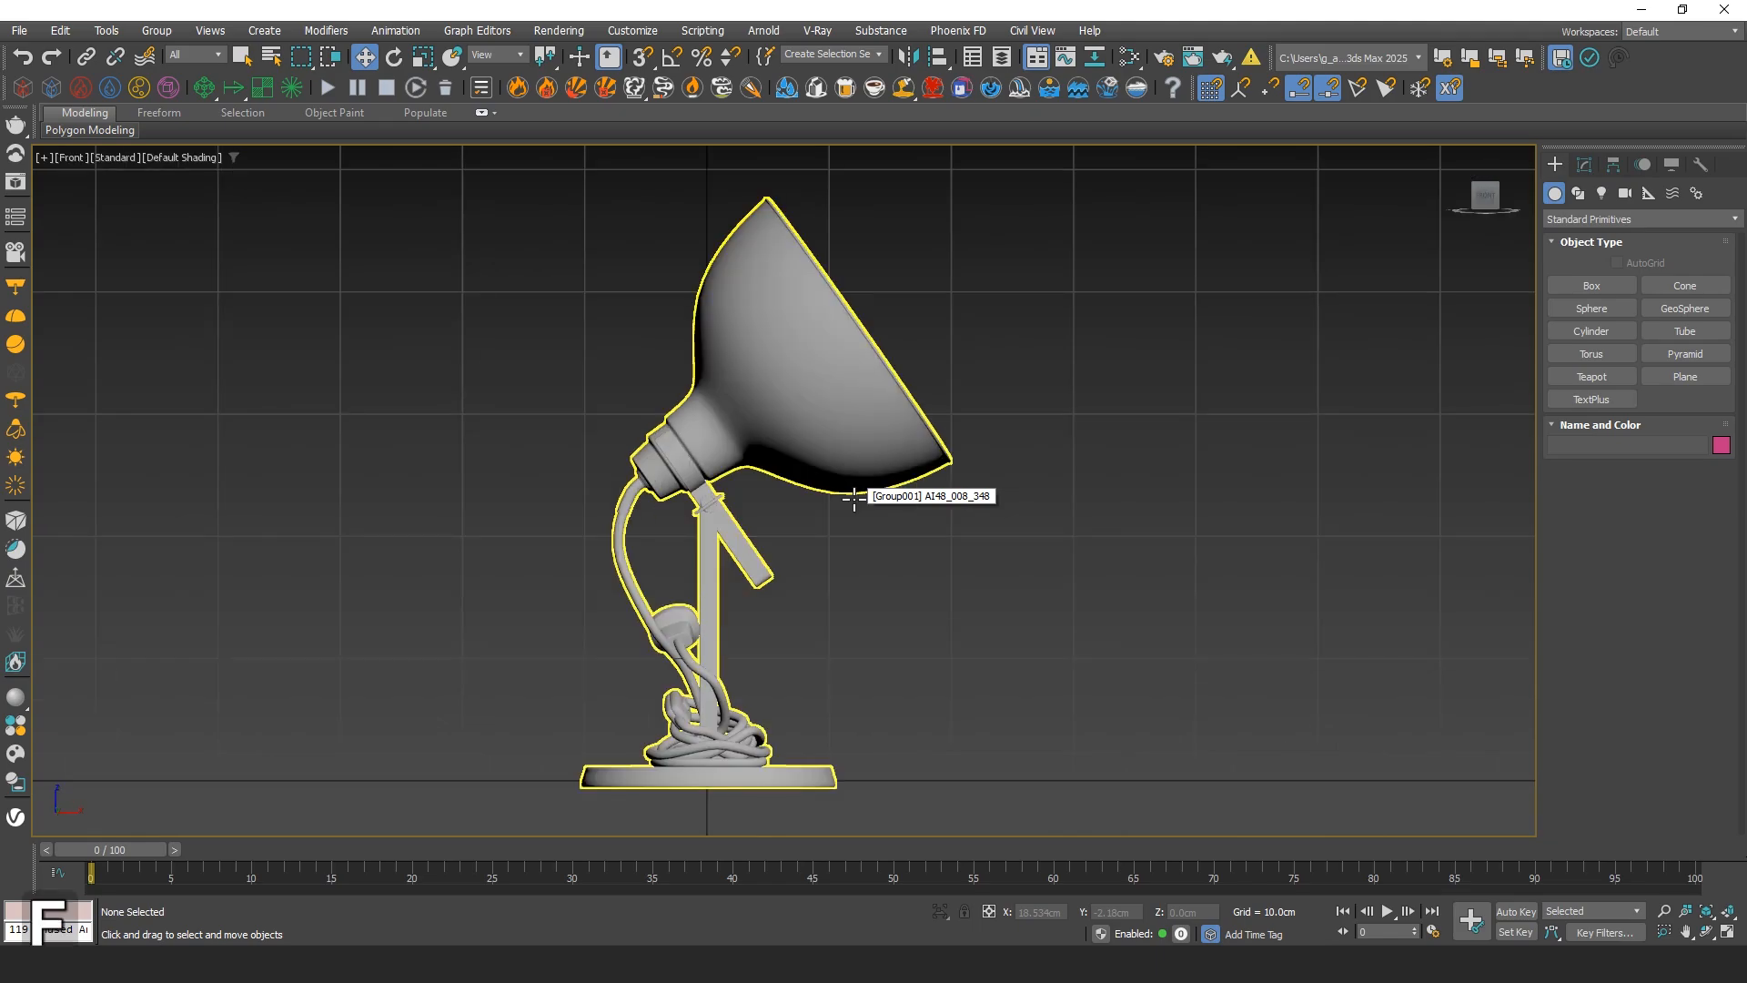
View the lamp from the Left view, return to the Perspective view and orbit around the lamp
{"action": "key", "text": "l"}
{"action": "middle_click_drag", "start_coordinate": [855, 498], "coordinate": [884, 664]}
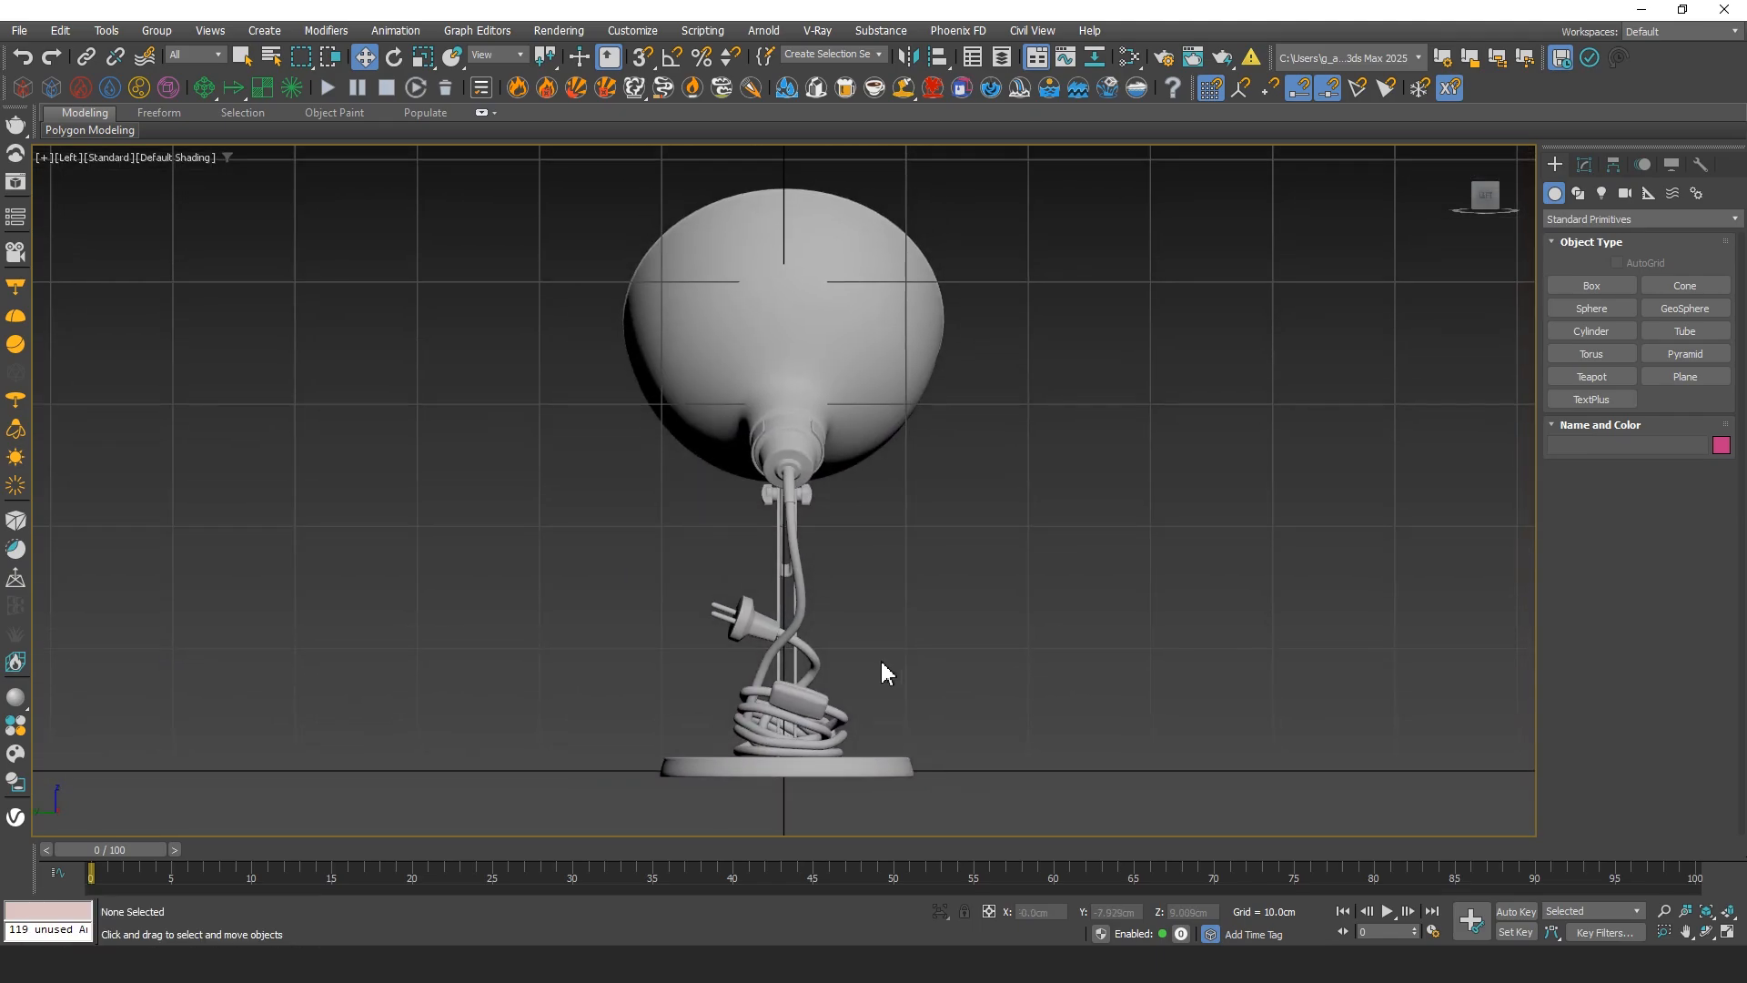
{"action": "key", "text": "p"}
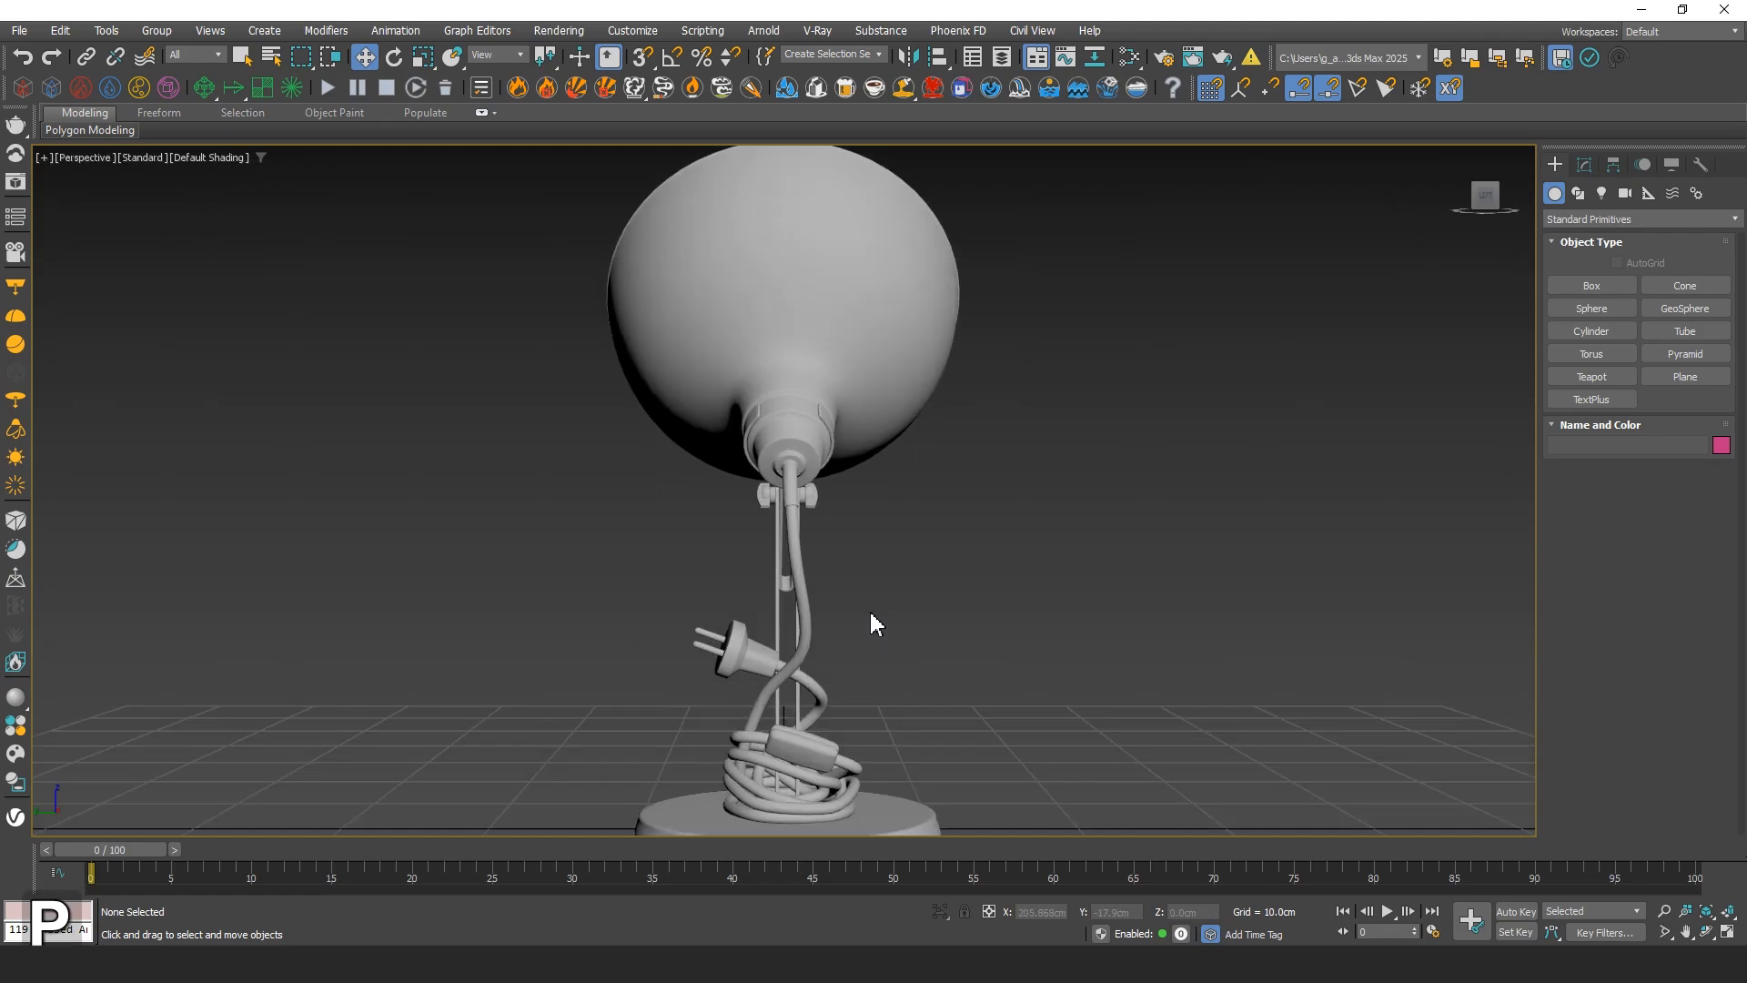
{"action": "mouse_move", "coordinate": [870, 612]}
{"action": "middle_mouse_down", "text": "alt"}
{"action": "mouse_move", "coordinate": [740, 587]}
{"action": "mouse_move", "coordinate": [903, 622]}
{"action": "mouse_move", "coordinate": [889, 613]}
{"action": "middle_mouse_up", "text": "alt"}
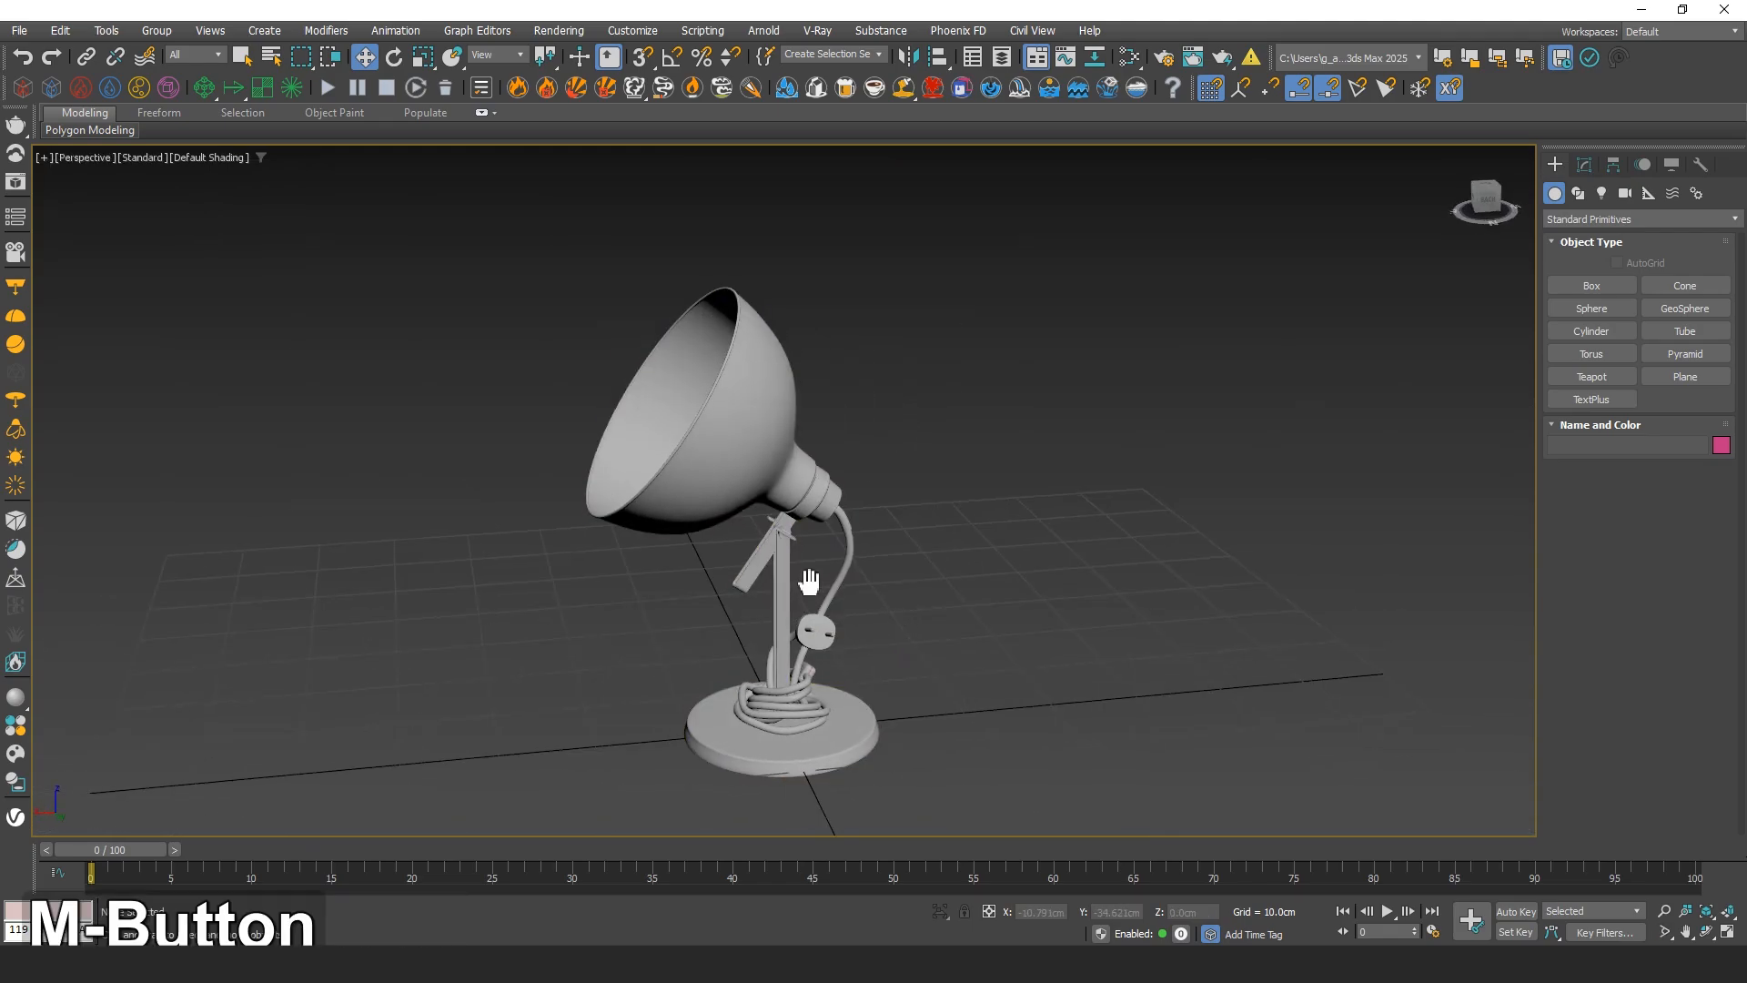
{"action": "middle_click_drag", "start_coordinate": [803, 570], "coordinate": [864, 551], "text": "alt"}
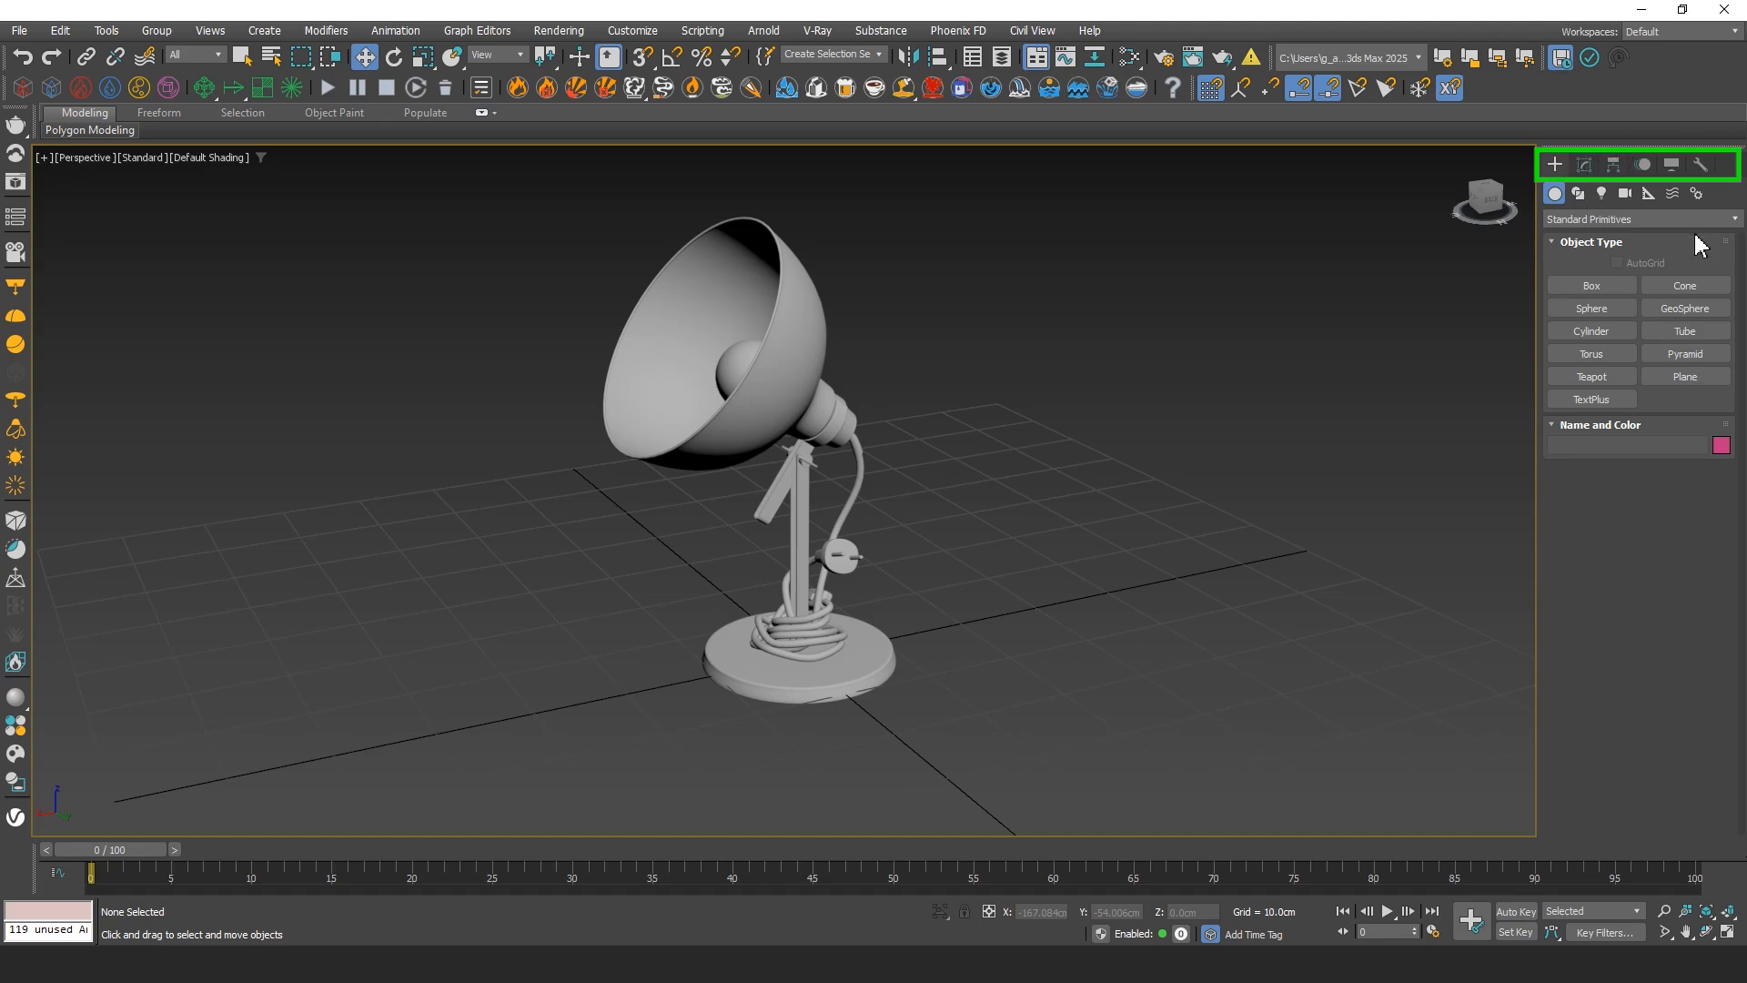
Look through the command categories for Modify, Hierarchy, Motion, Display and Utilities
{"action": "left_click", "coordinate": [1586, 166]}
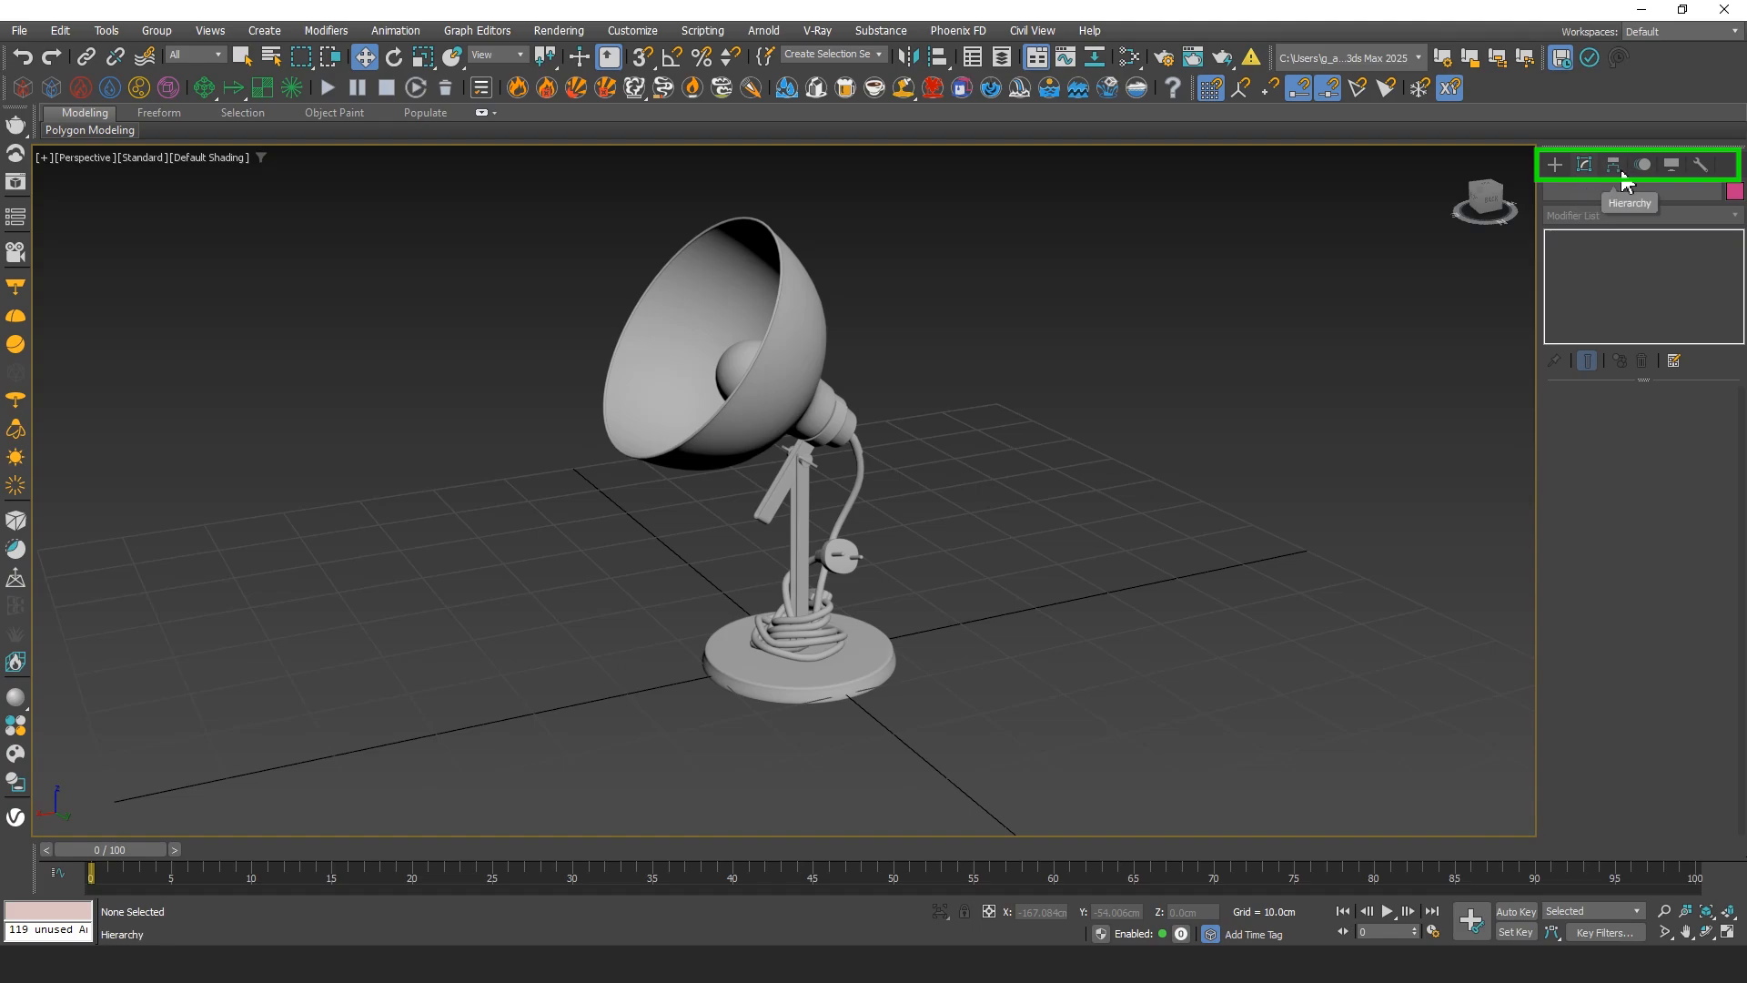
{"action": "left_click", "coordinate": [1621, 175]}
{"action": "left_click", "coordinate": [1644, 167]}
{"action": "left_click", "coordinate": [1671, 166]}
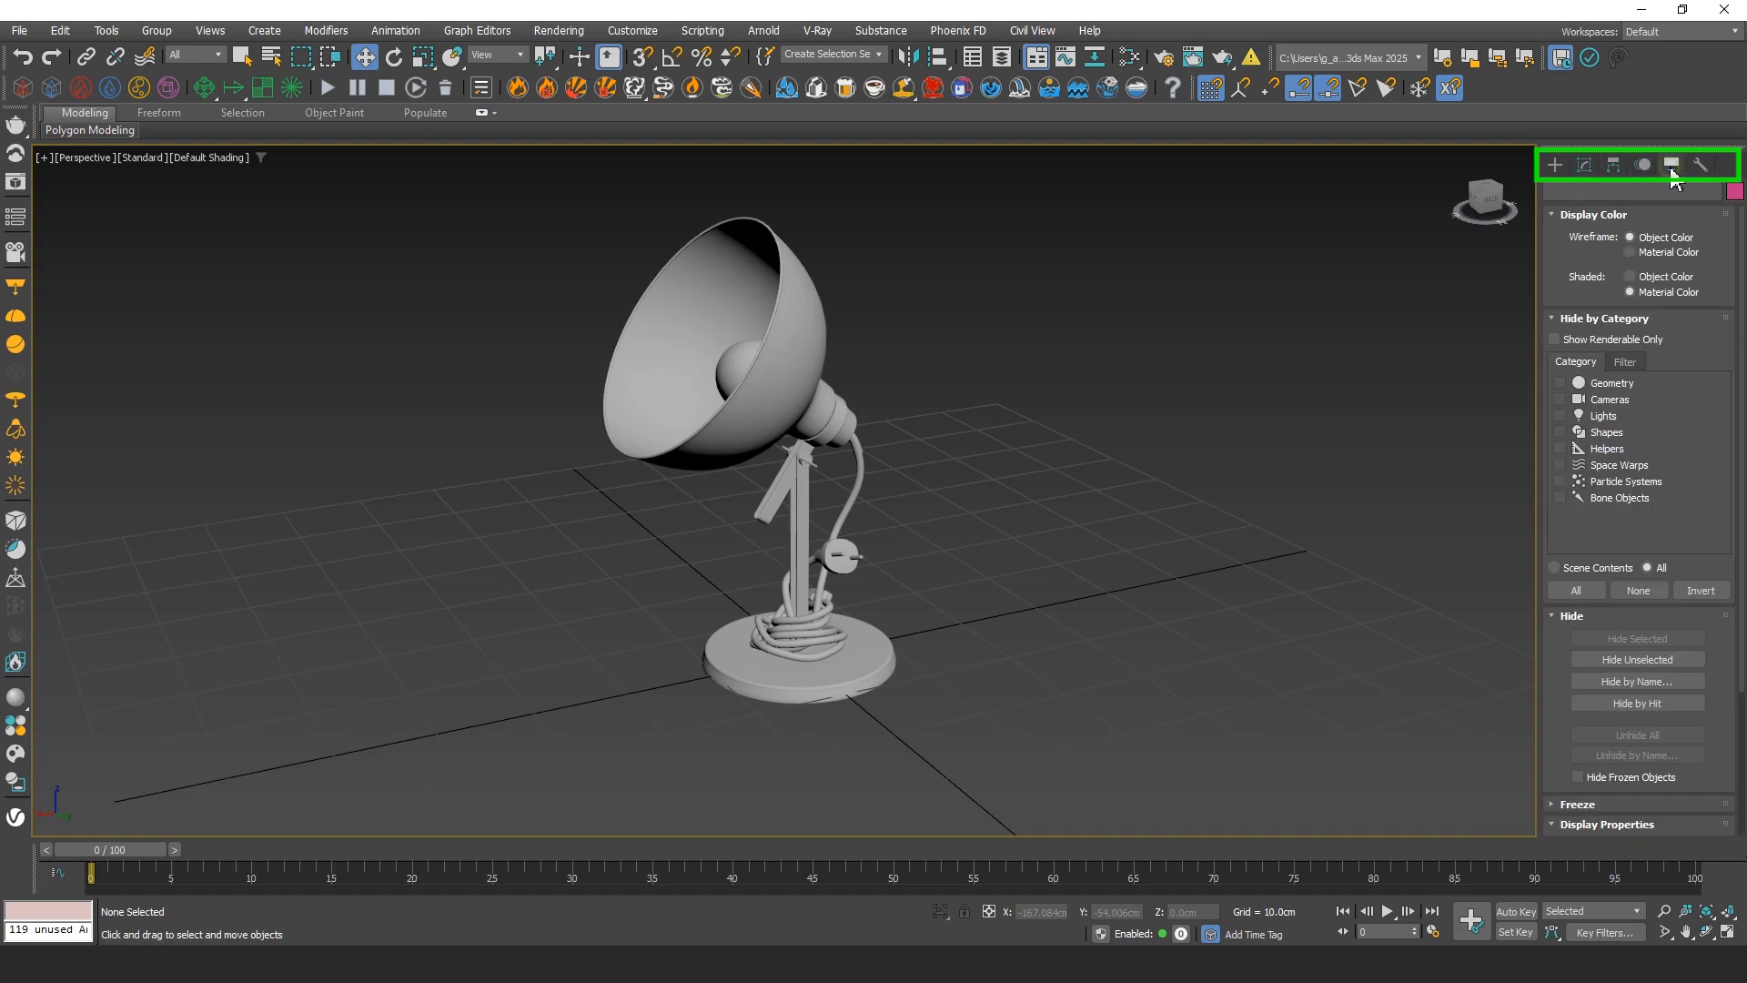
{"action": "left_click", "coordinate": [1708, 172]}
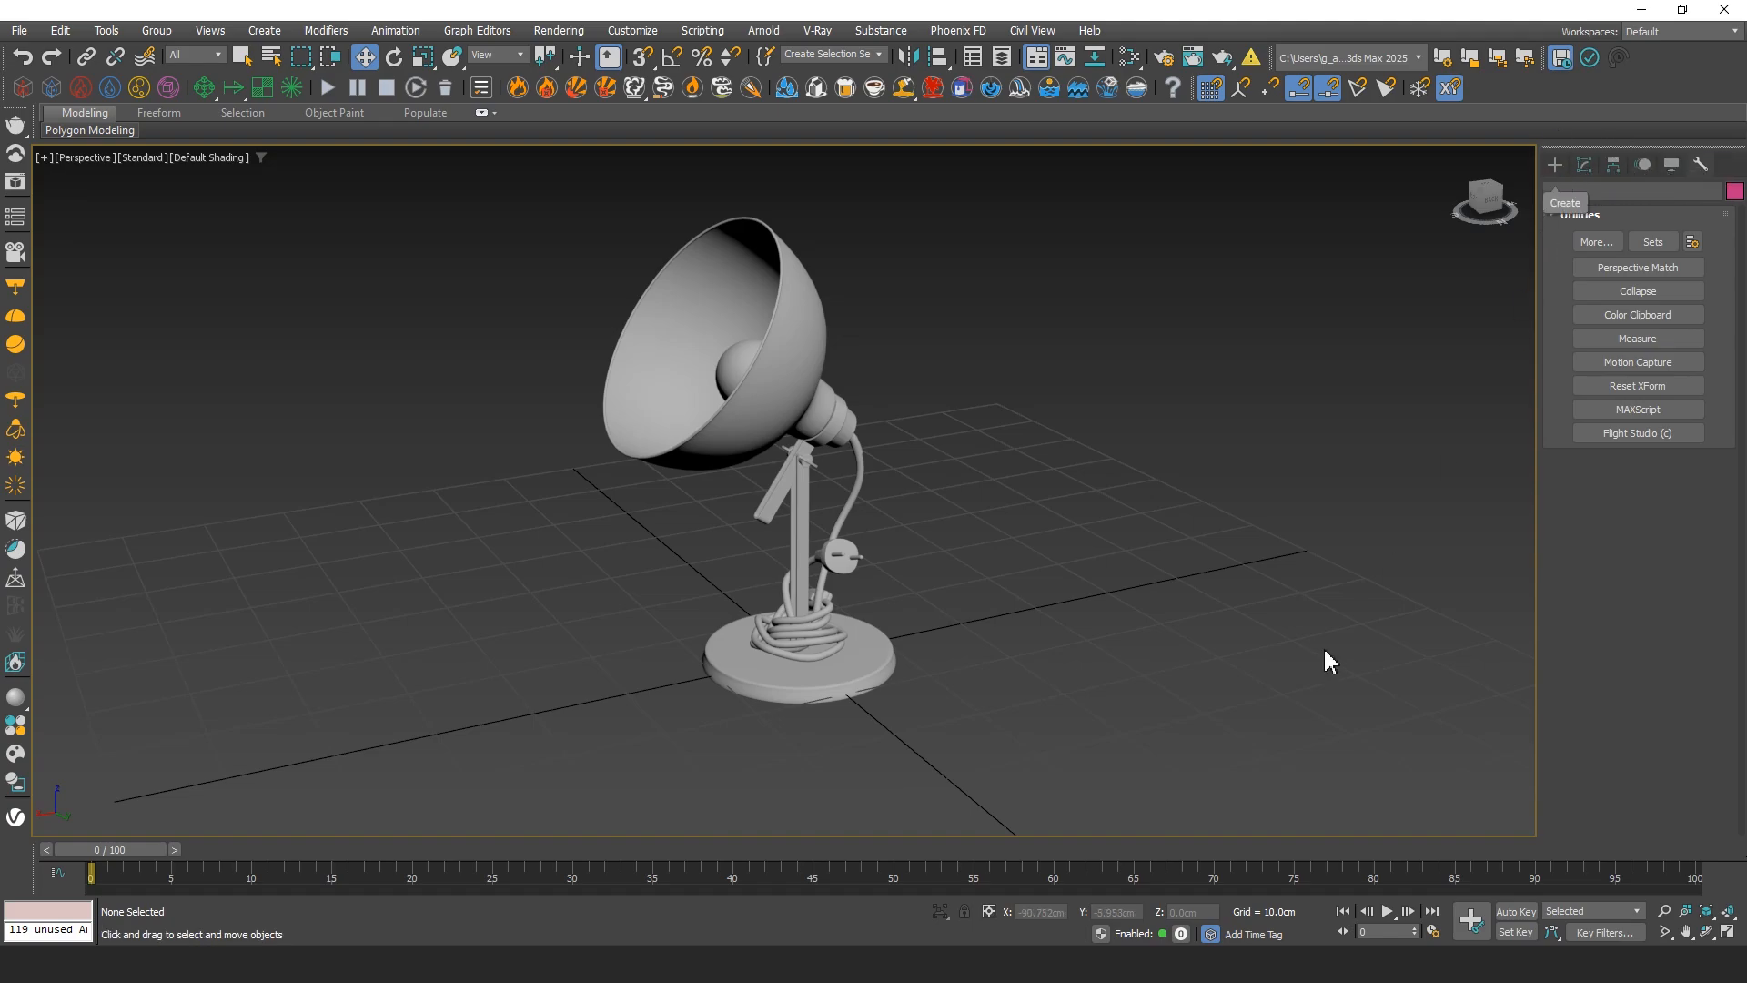
Play the animation timeline briefly and stop it at frame 20
{"action": "left_click_drag", "start_coordinate": [146, 849], "coordinate": [100, 865]}
{"action": "left_click", "coordinate": [1388, 913]}
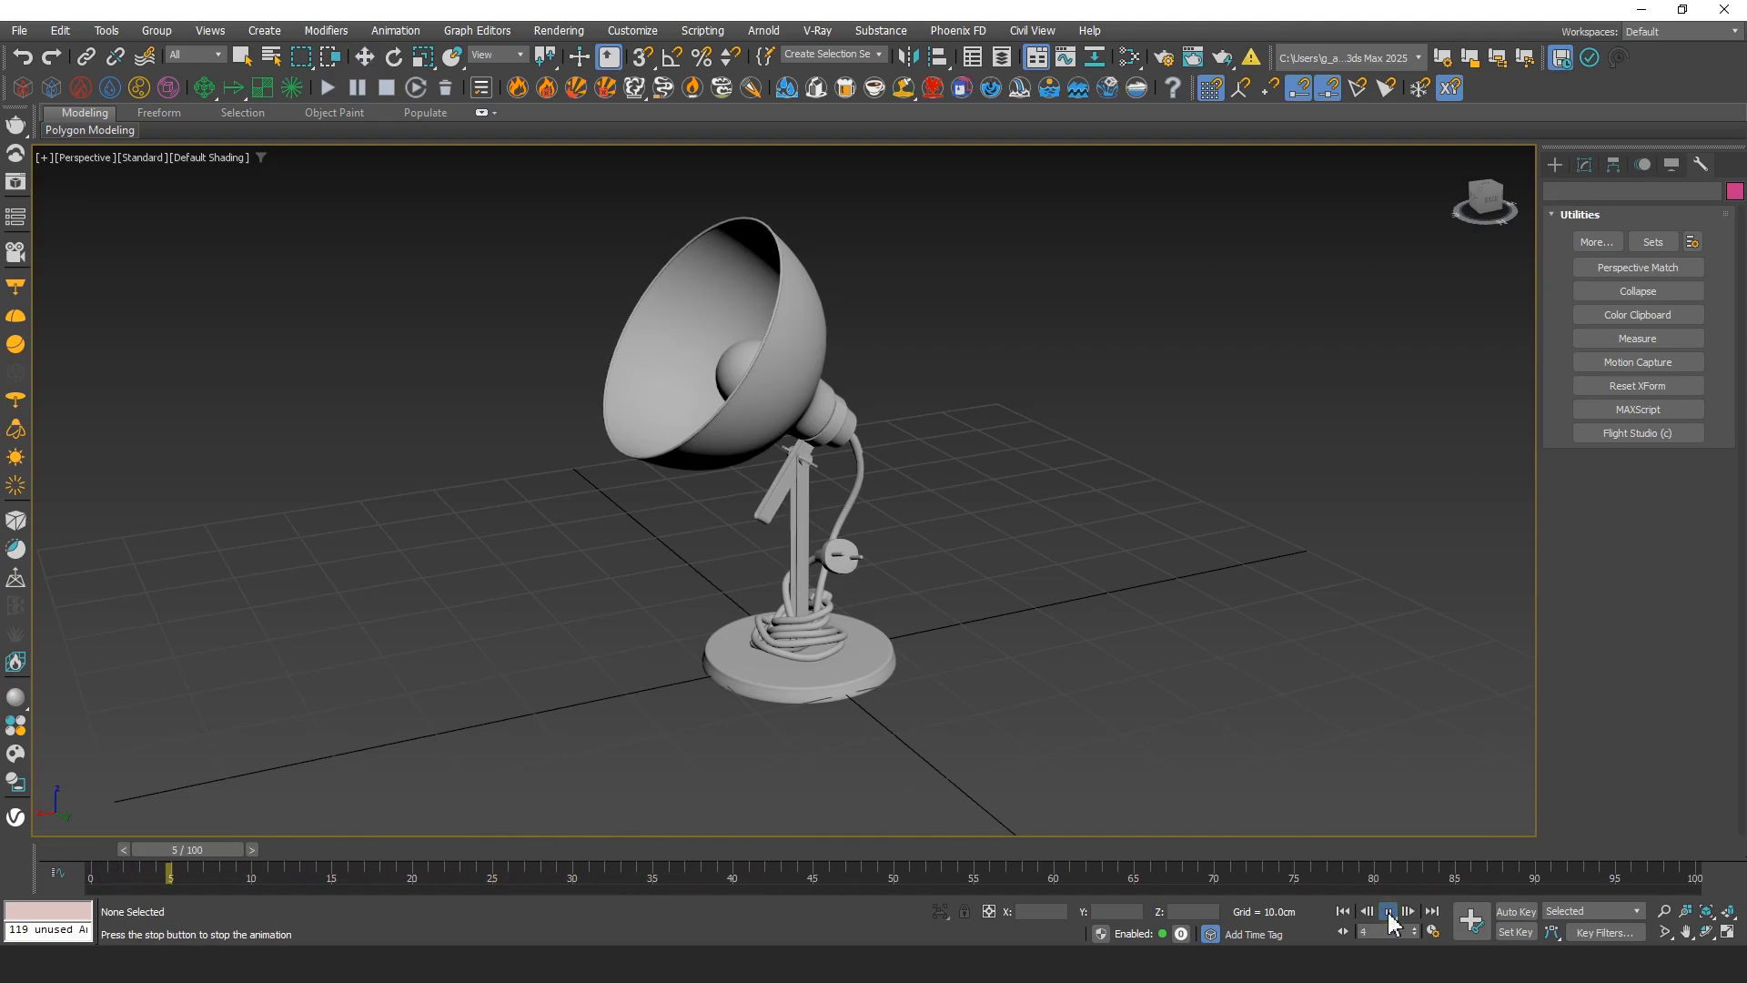
{"action": "left_click", "coordinate": [1388, 913]}
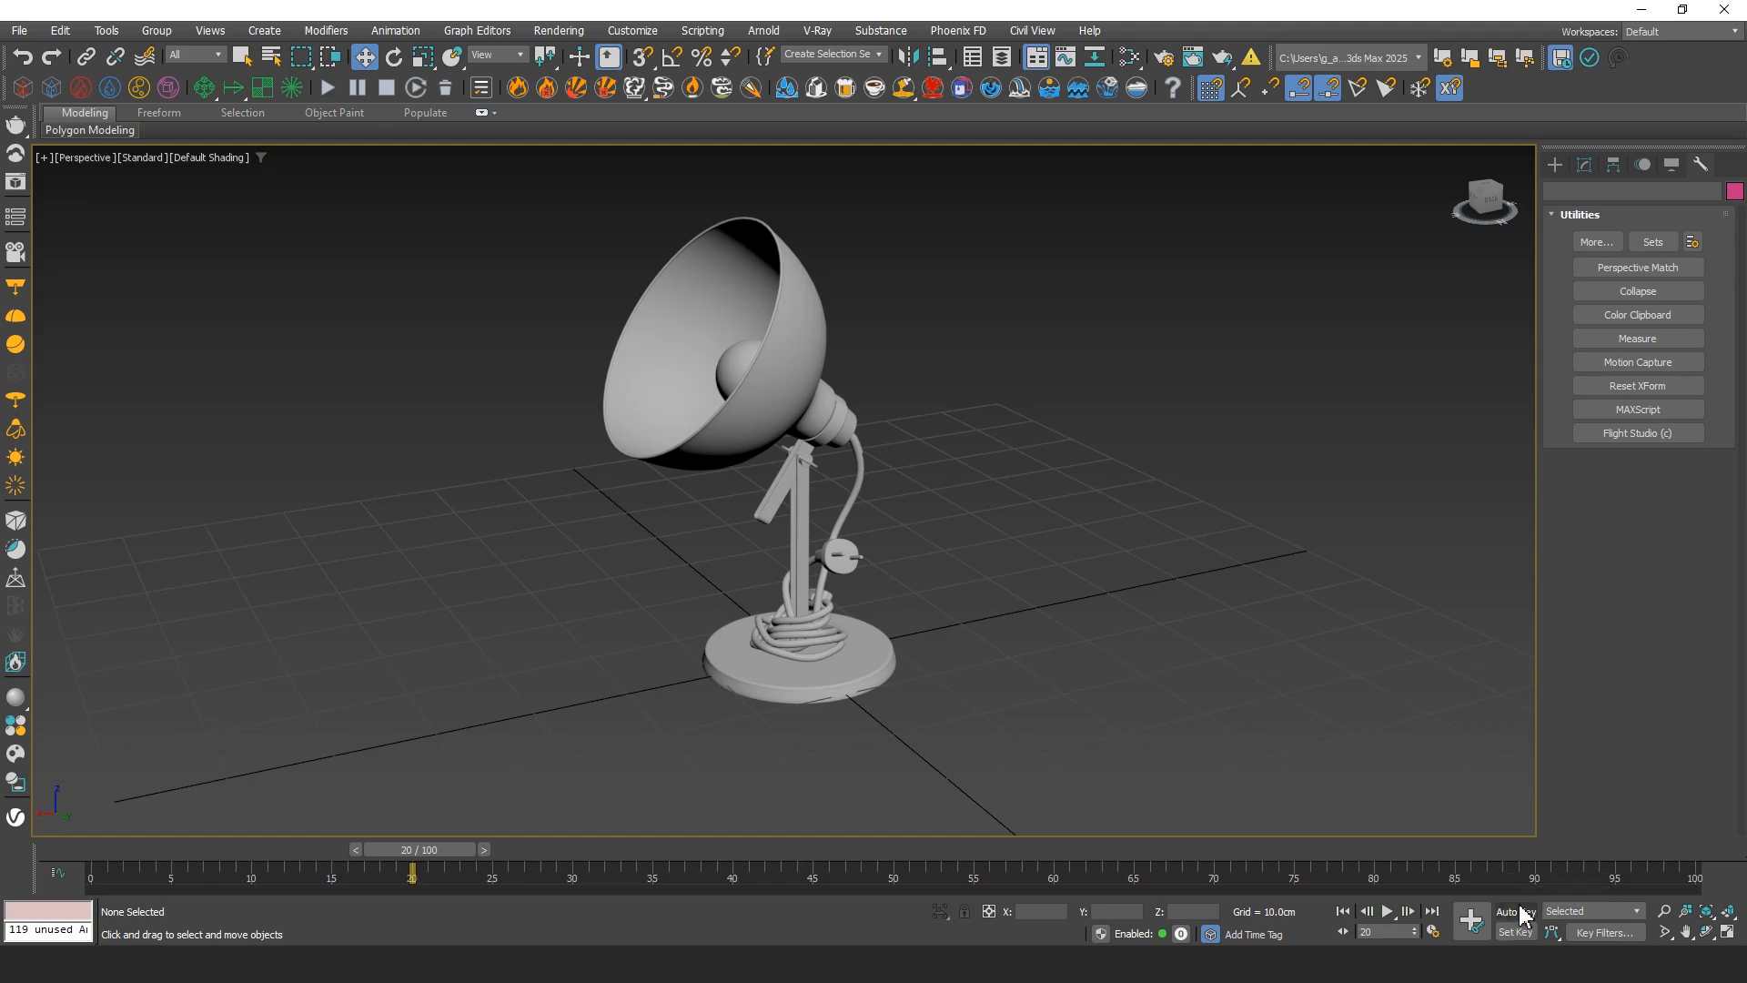
Switch Auto Key mode on and off again, and return the time slider to frame 0
{"action": "left_click", "coordinate": [1516, 911]}
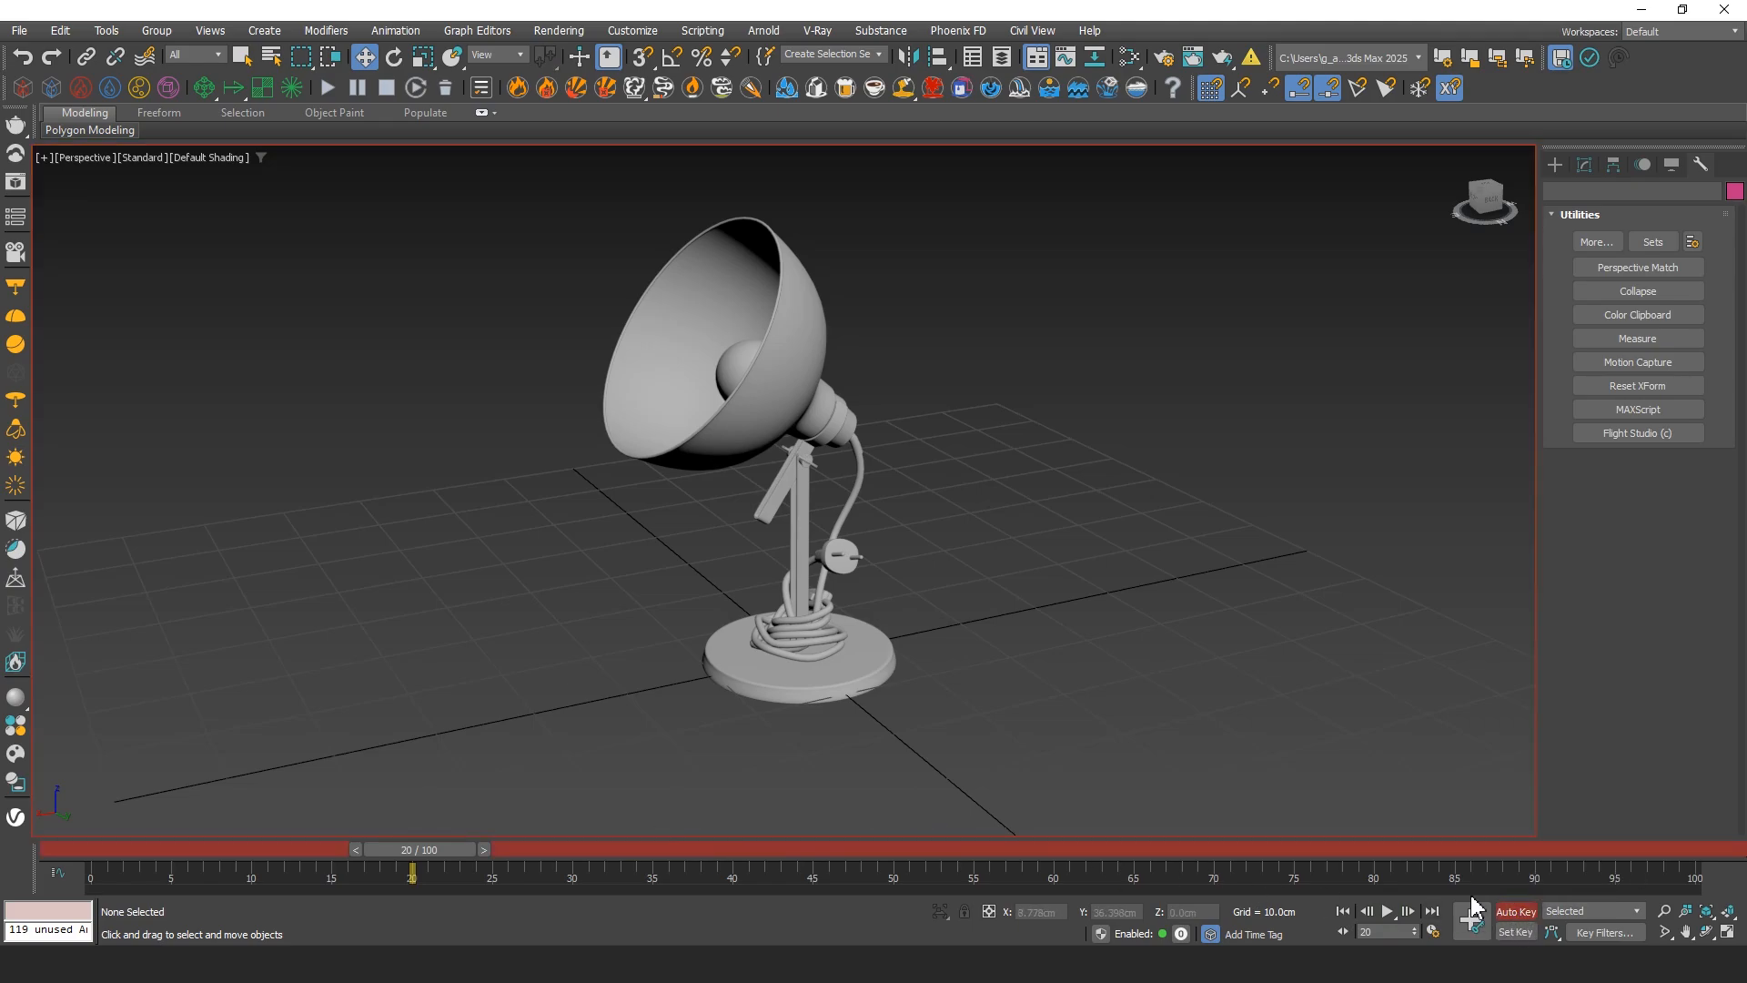
{"action": "left_click", "coordinate": [1516, 912]}
{"action": "left_click_drag", "start_coordinate": [446, 849], "coordinate": [105, 849]}
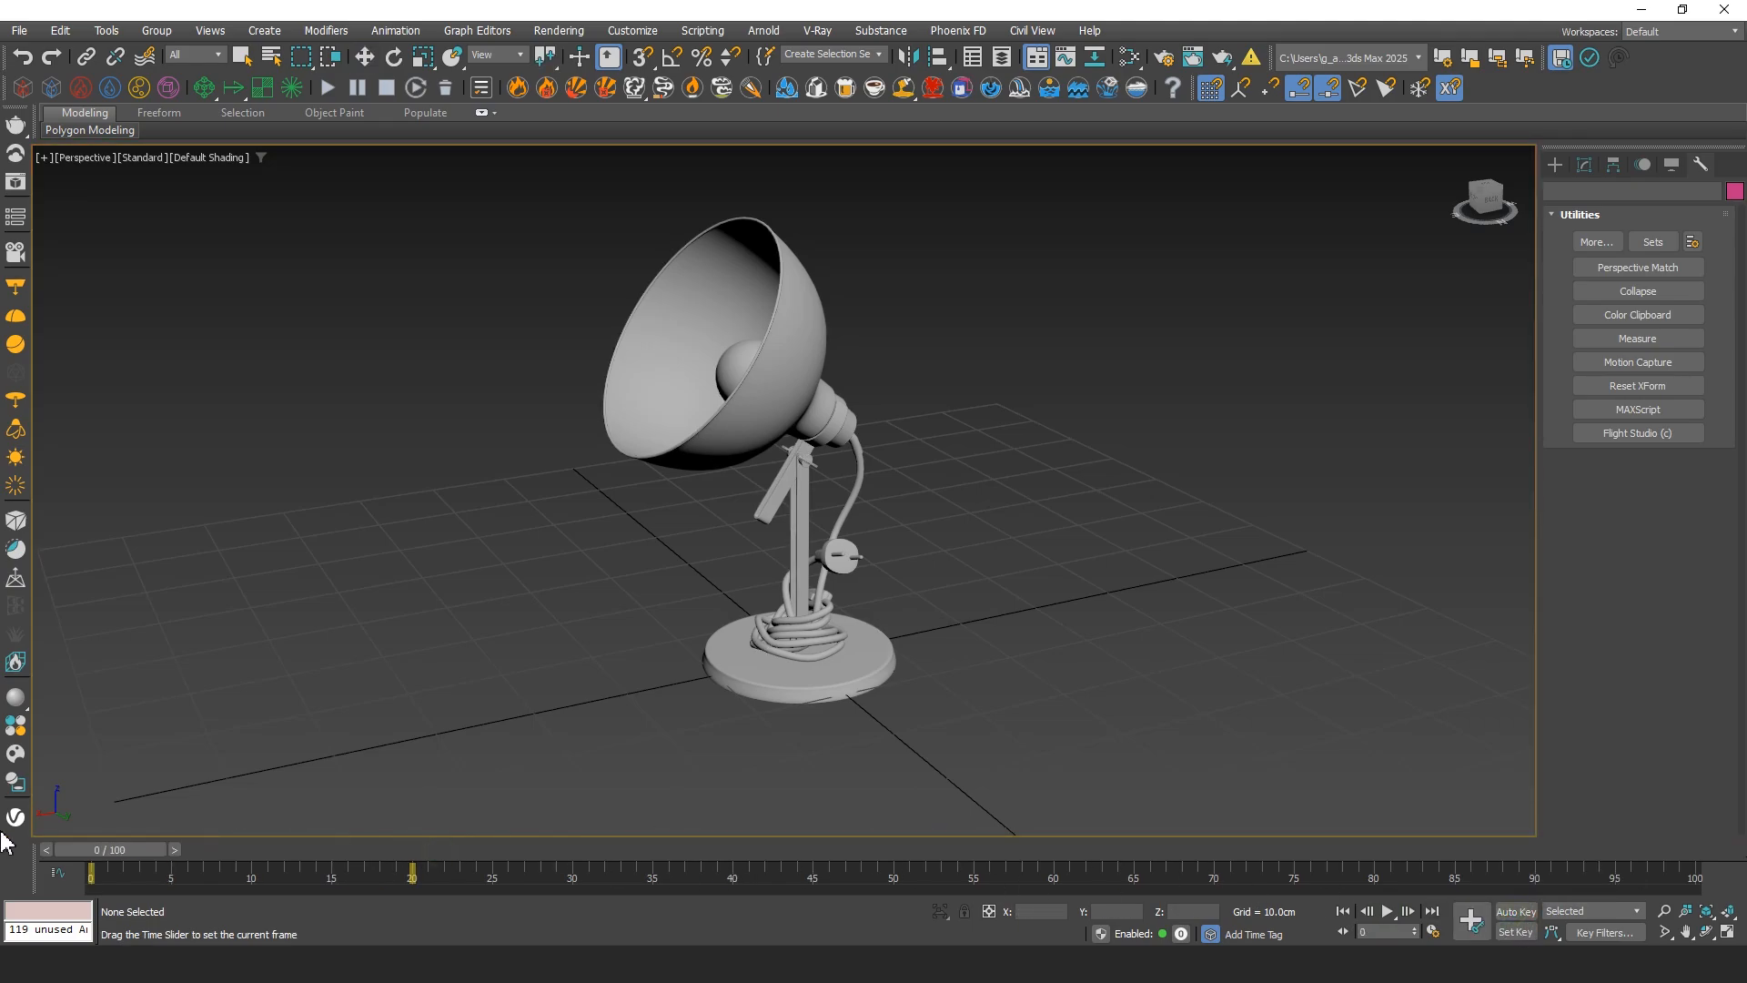
Create a Standard Primitives box beside the lamp, about 41 cm long, 62 cm wide and 33 cm high
{"action": "left_click", "coordinate": [1555, 164]}
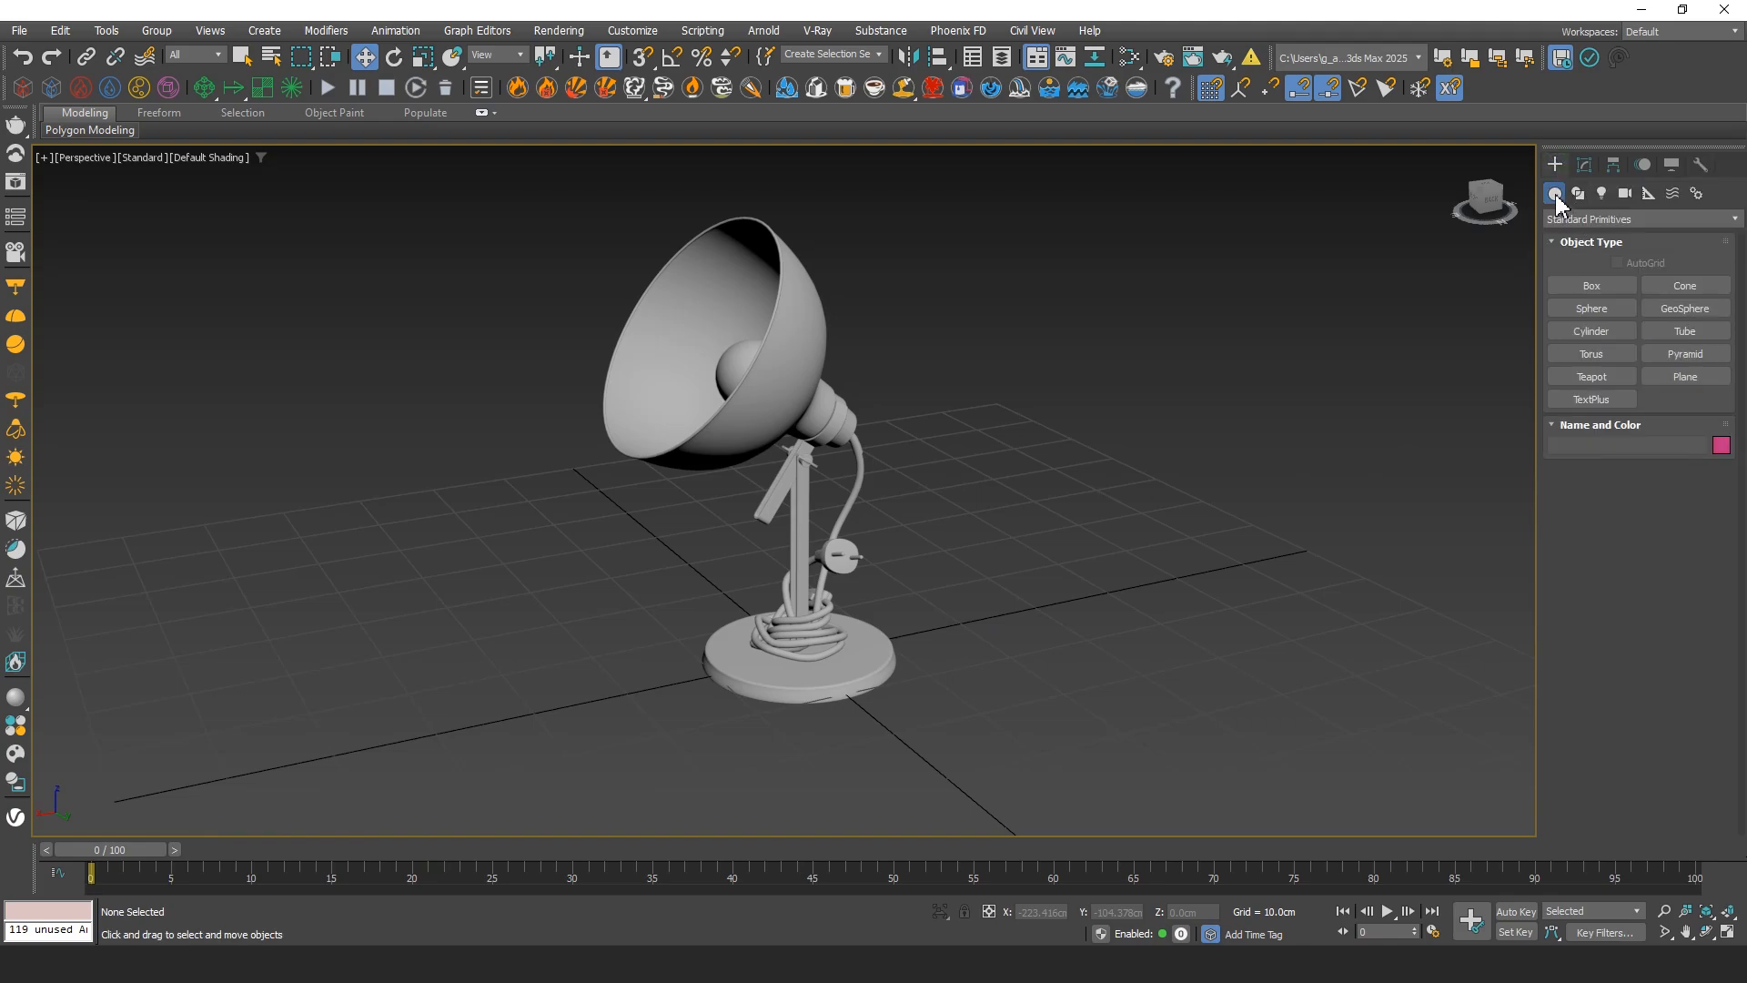
{"action": "left_click", "coordinate": [1572, 218]}
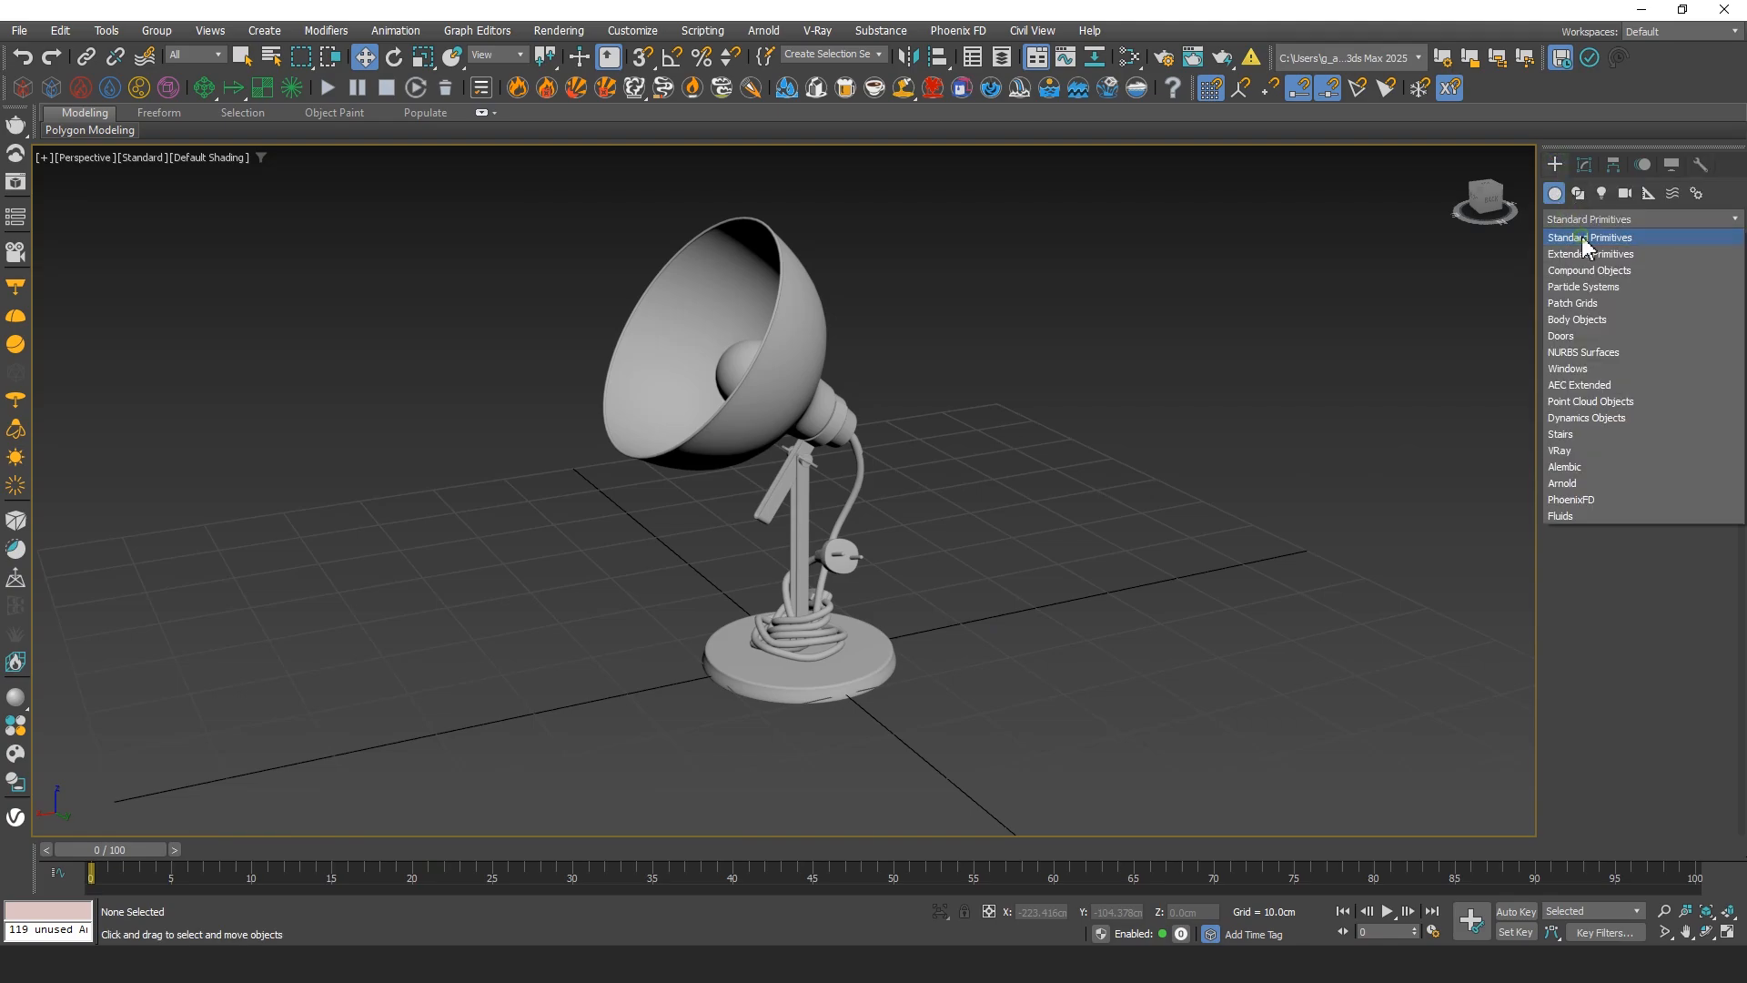
{"action": "left_click", "coordinate": [1585, 239]}
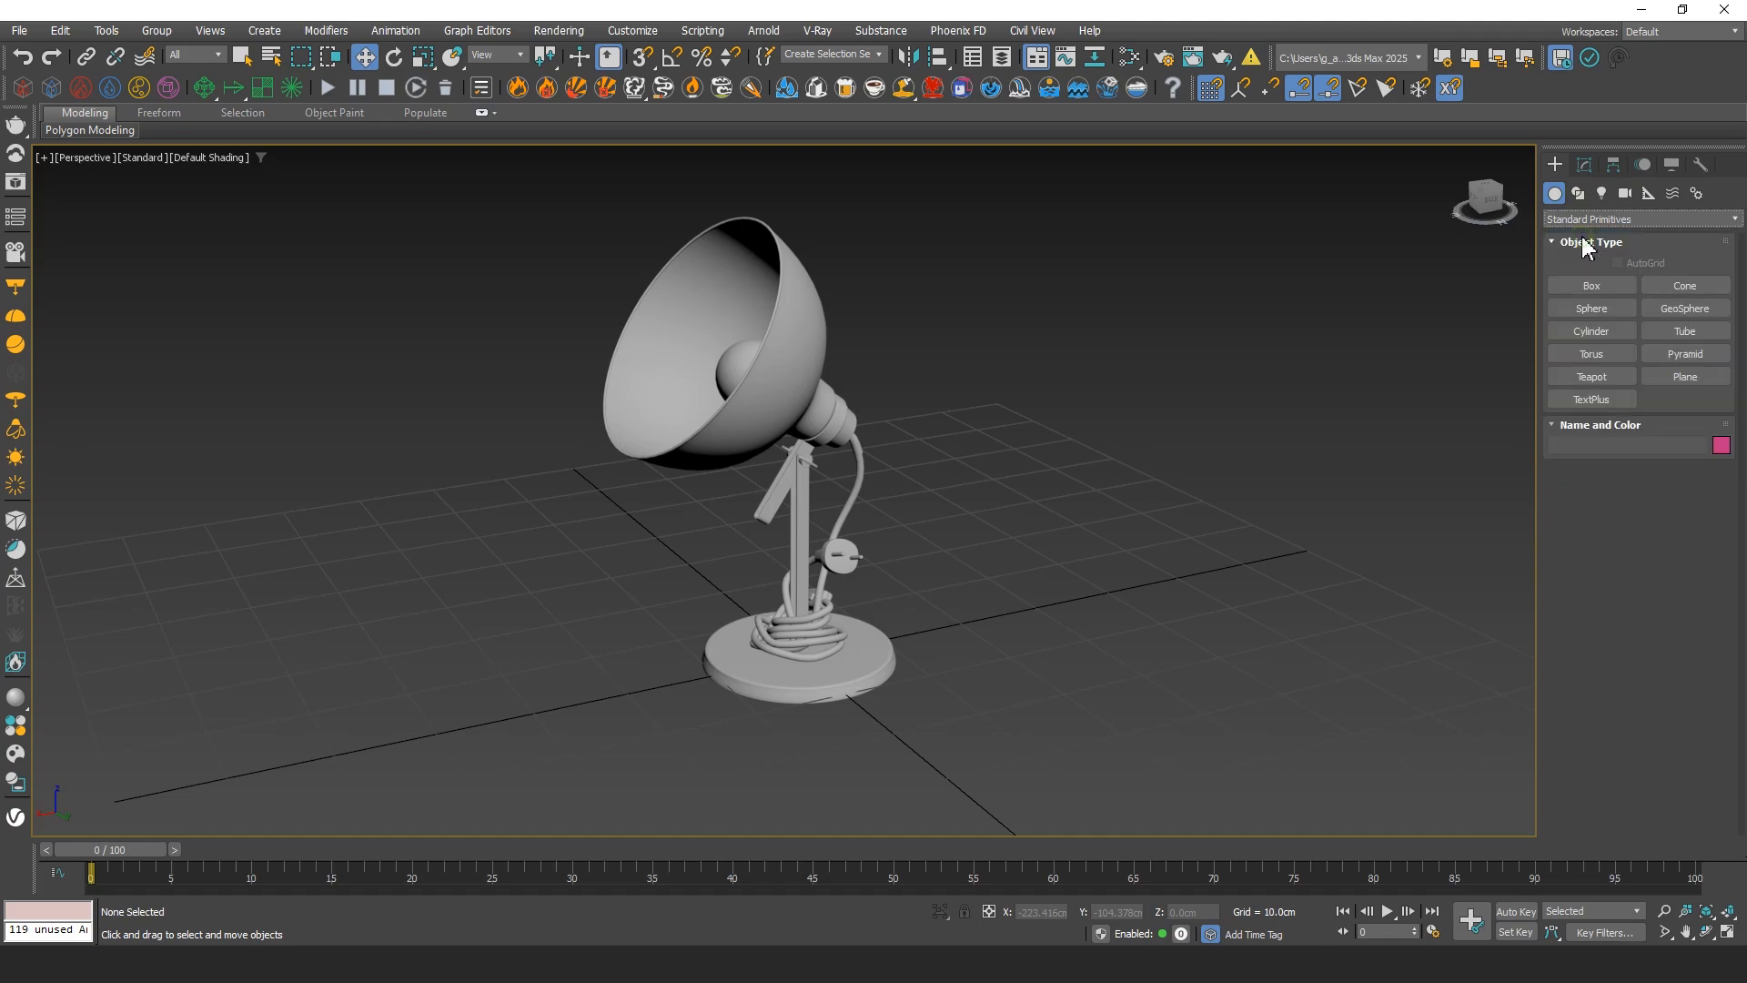
{"action": "left_click", "coordinate": [1591, 288]}
{"action": "middle_click_drag", "start_coordinate": [1205, 608], "coordinate": [964, 603]}
{"action": "scroll", "coordinate": [1061, 683], "scroll_direction": "down", "scroll_amount": 2}
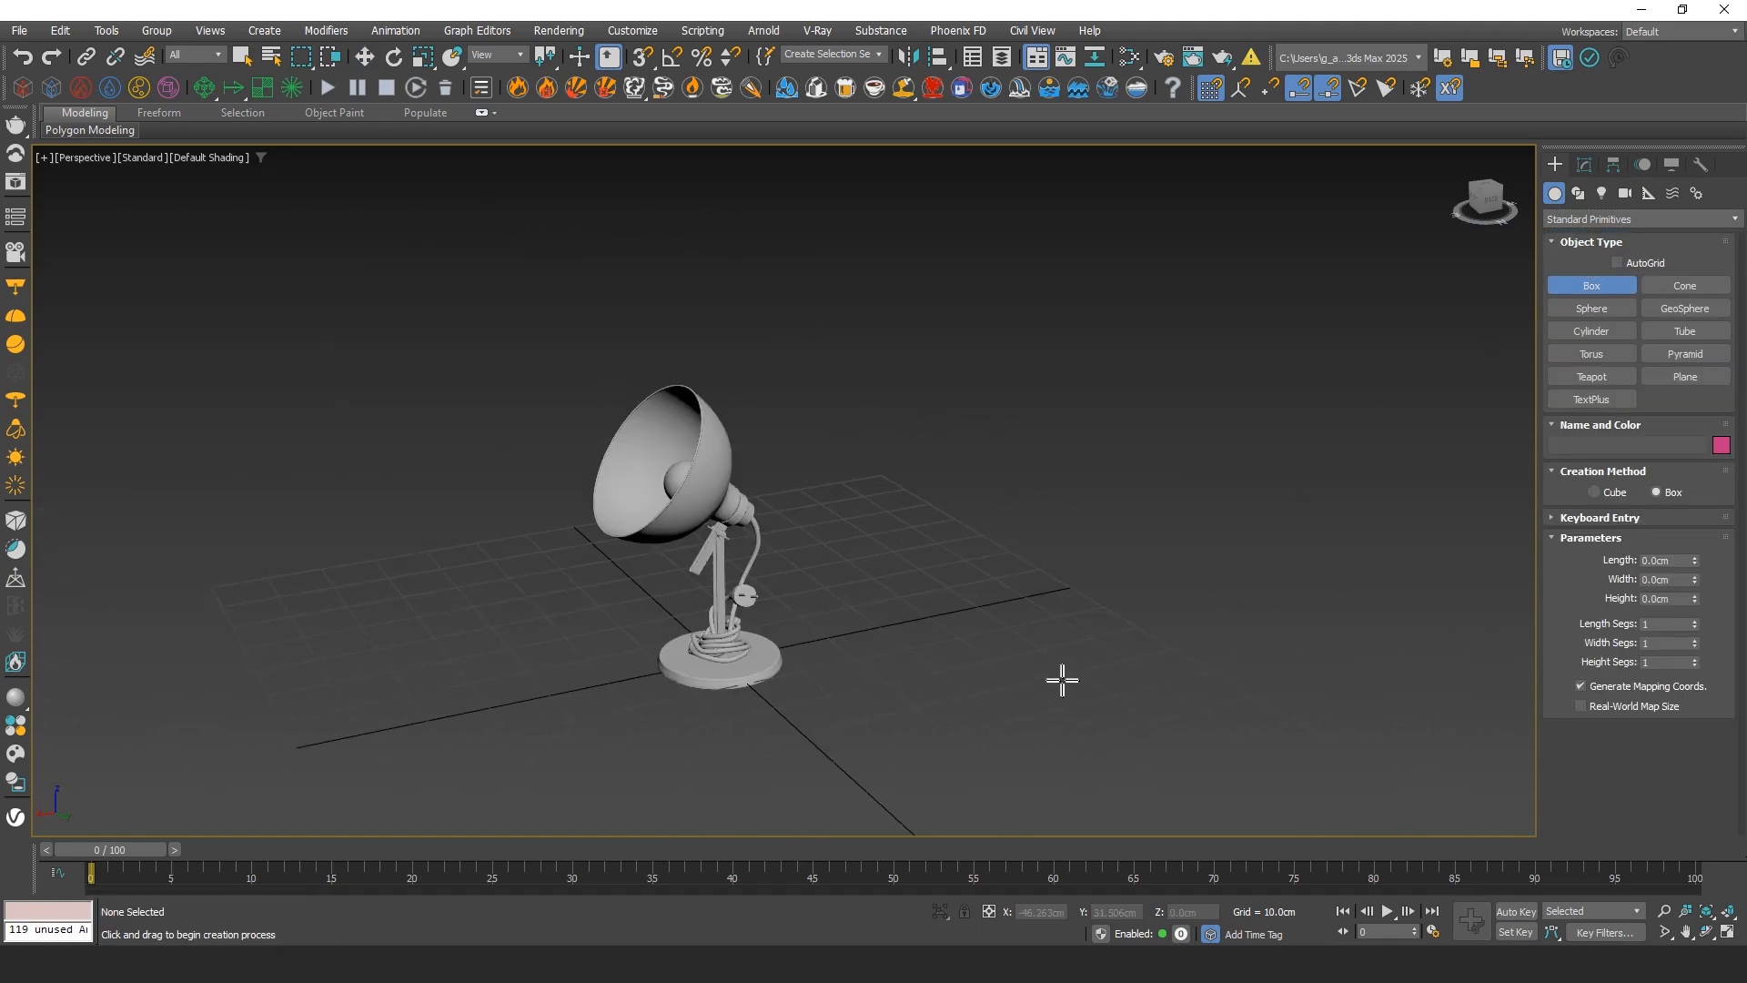
{"action": "mouse_move", "coordinate": [1053, 651]}
{"action": "middle_mouse_down", "text": "alt"}
{"action": "mouse_move", "coordinate": [1052, 684]}
{"action": "mouse_move", "coordinate": [1034, 632]}
{"action": "middle_mouse_up", "text": "alt"}
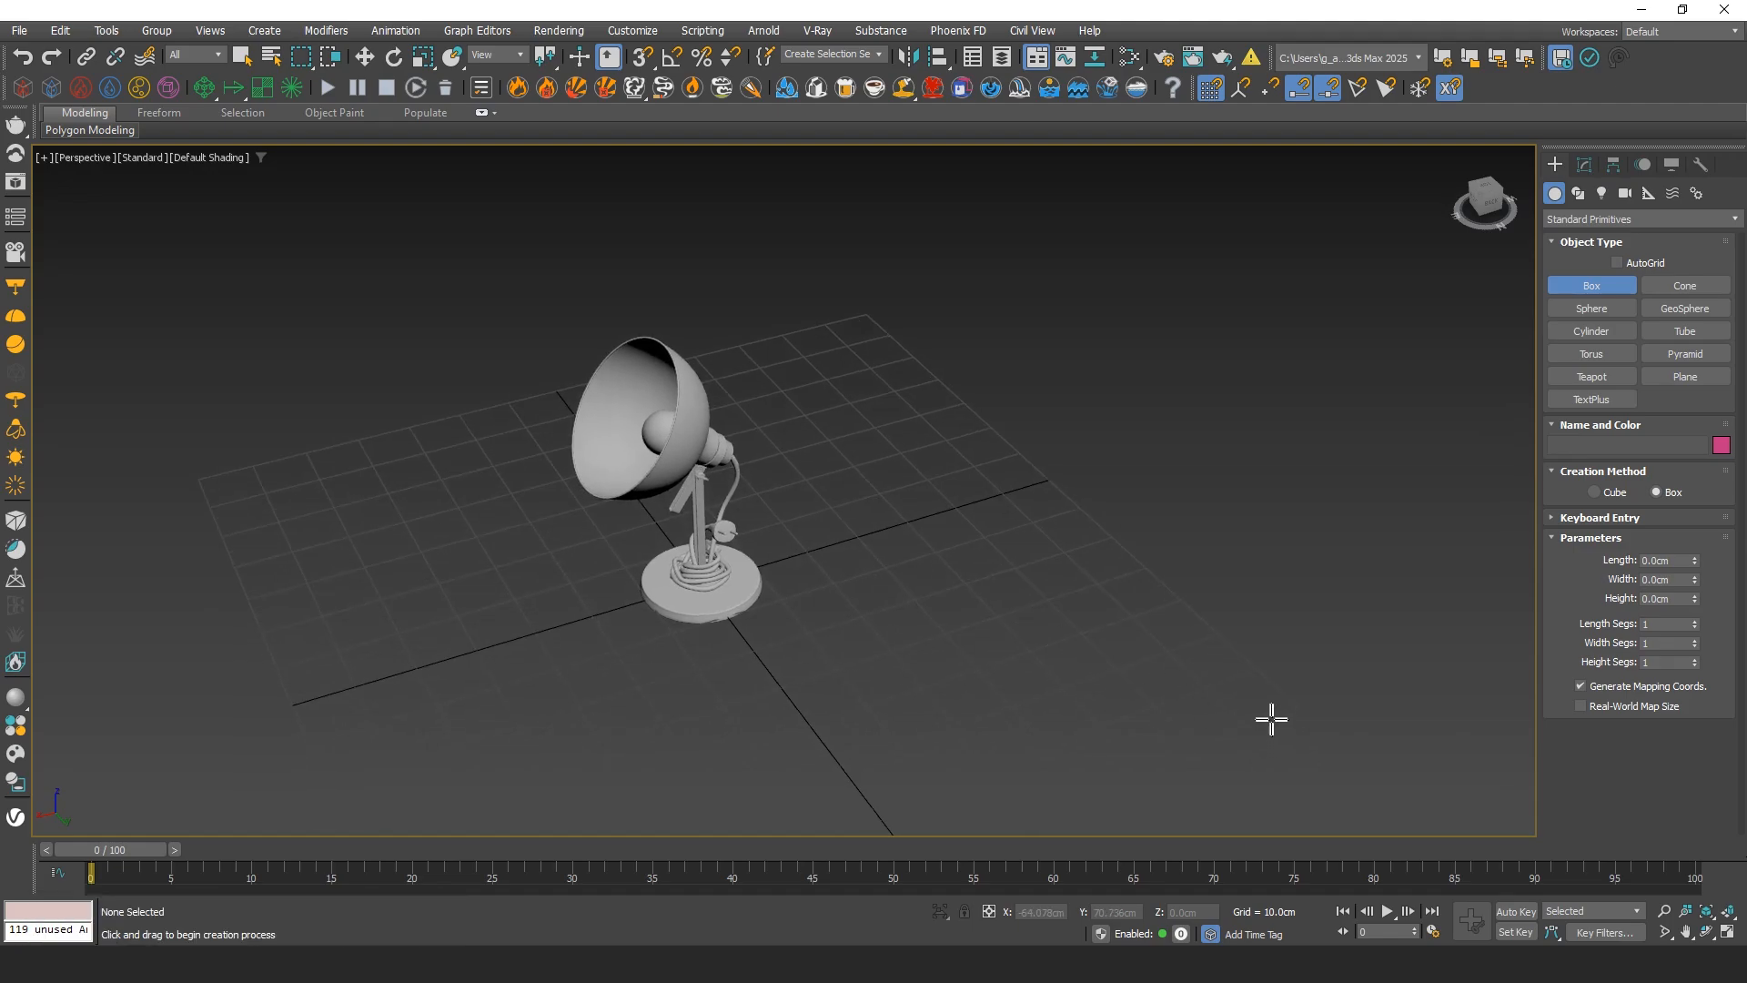
{"action": "left_click_drag", "start_coordinate": [983, 785], "coordinate": [1161, 529]}
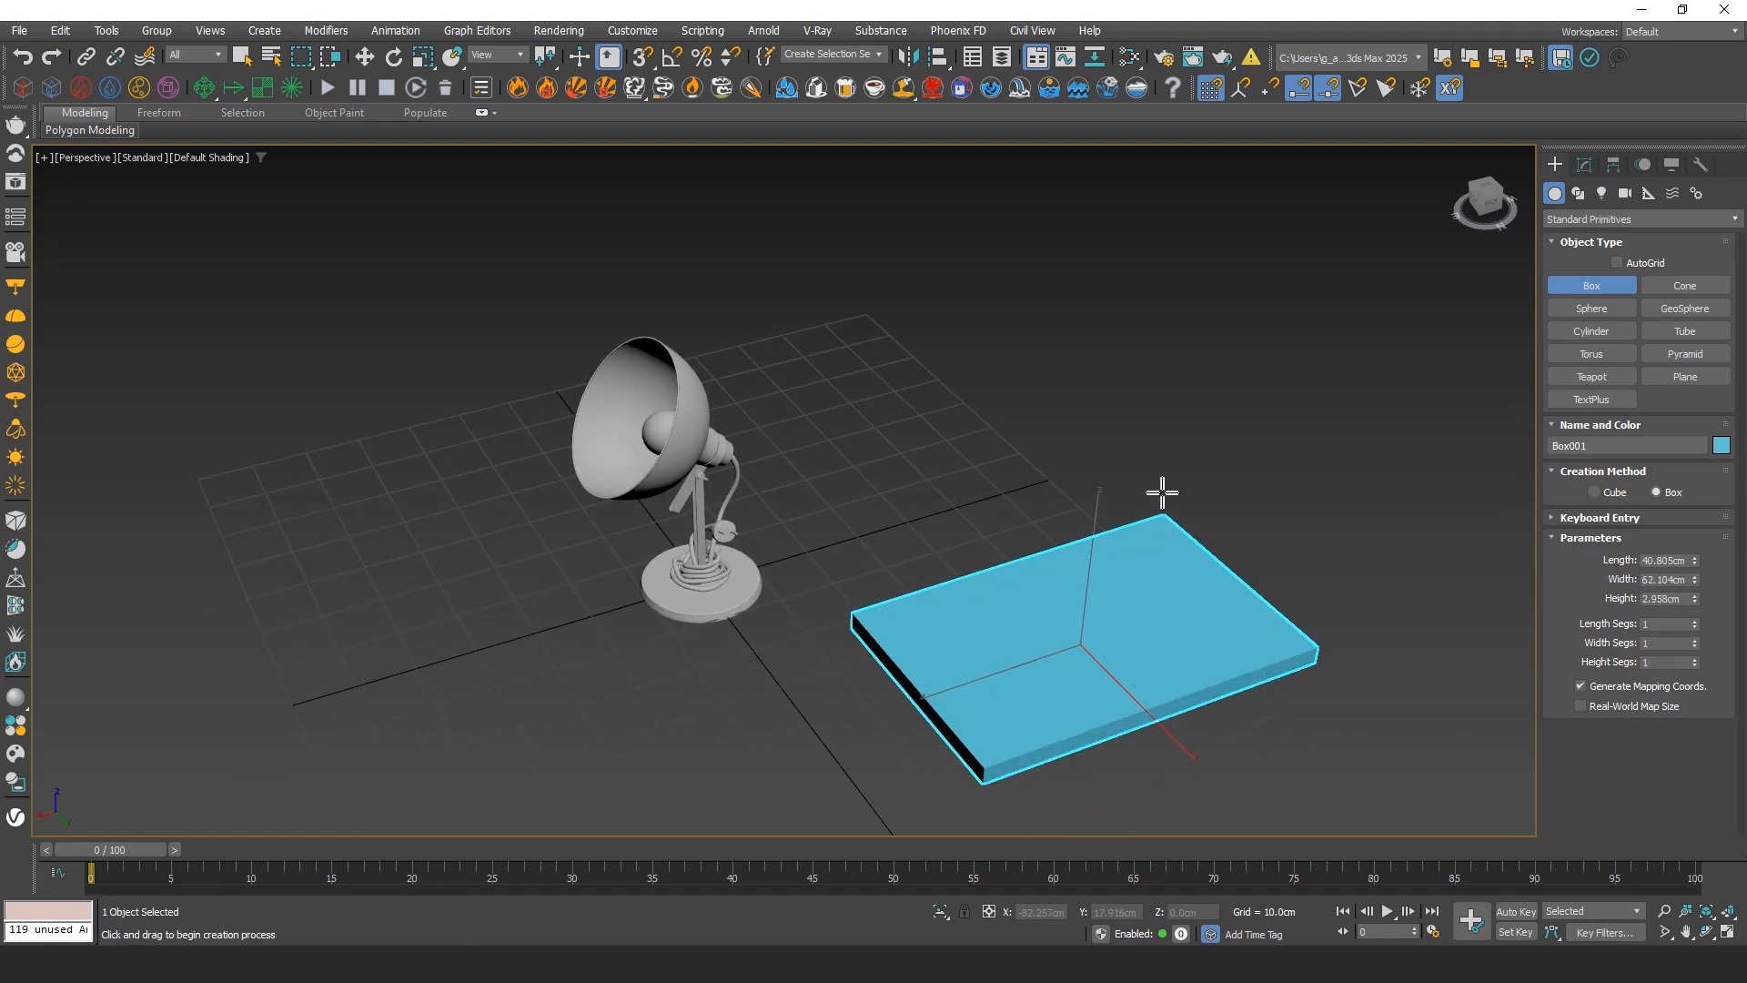
{"action": "left_click", "coordinate": [1153, 306]}
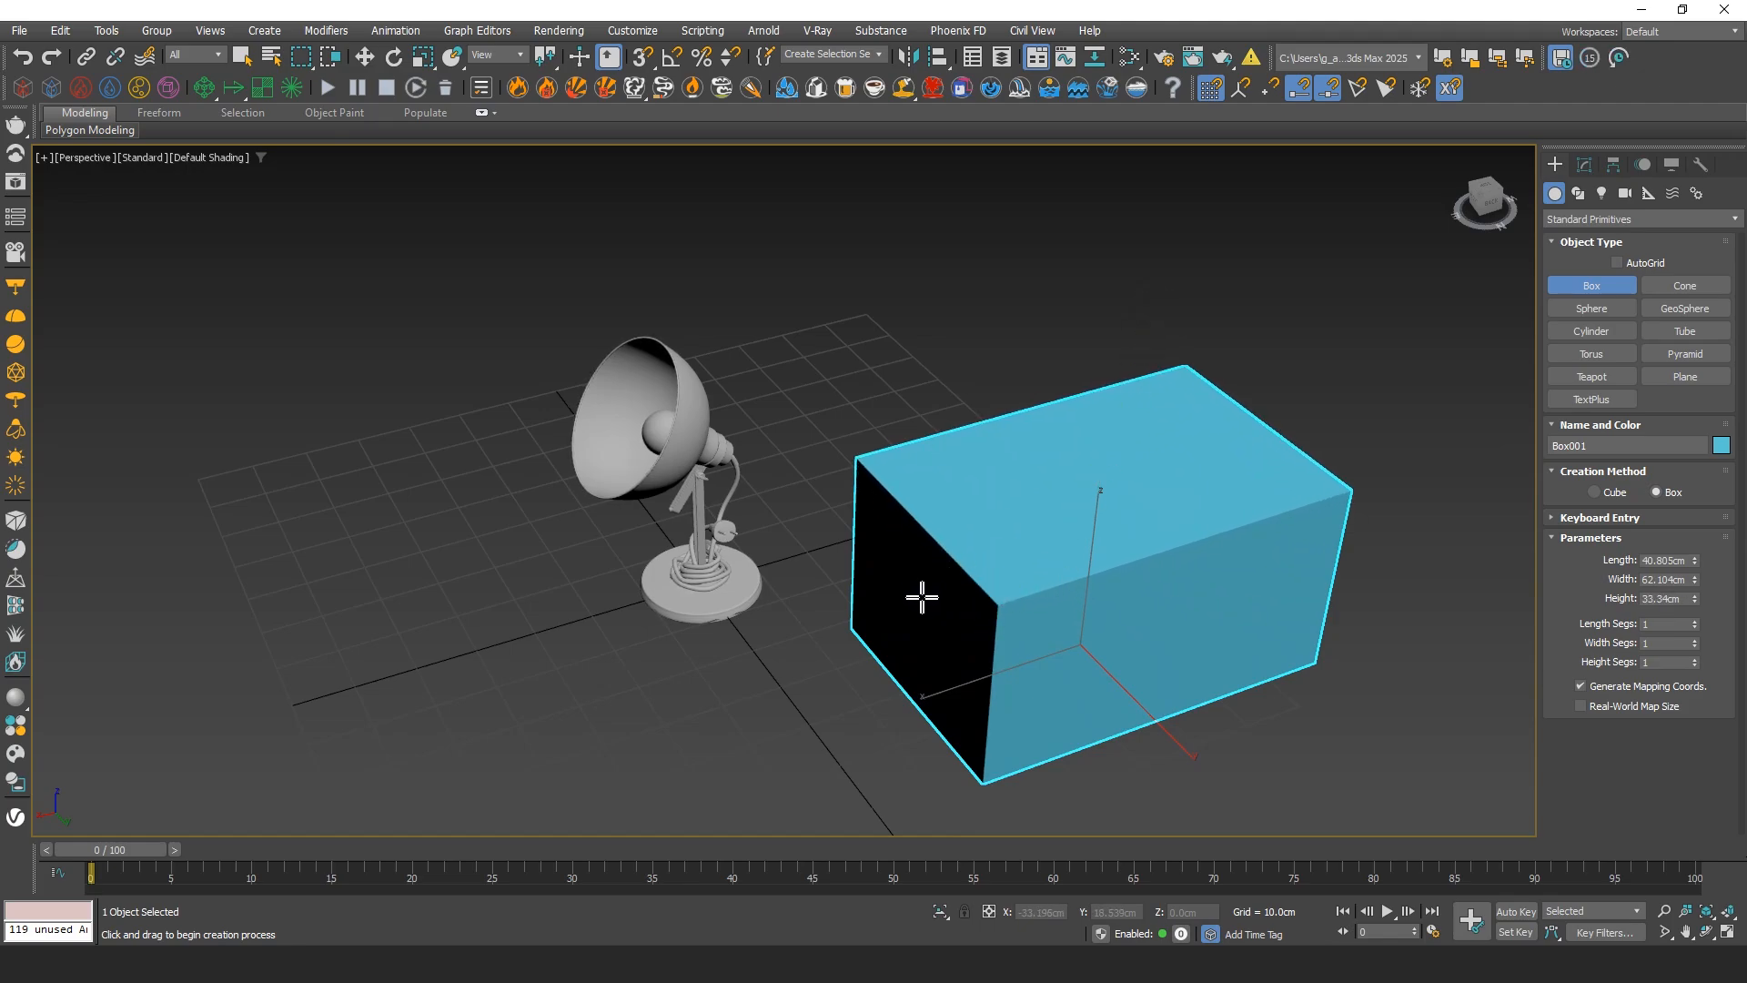
{"action": "middle_click_drag", "start_coordinate": [913, 636], "coordinate": [892, 616]}
{"action": "key", "text": "w"}
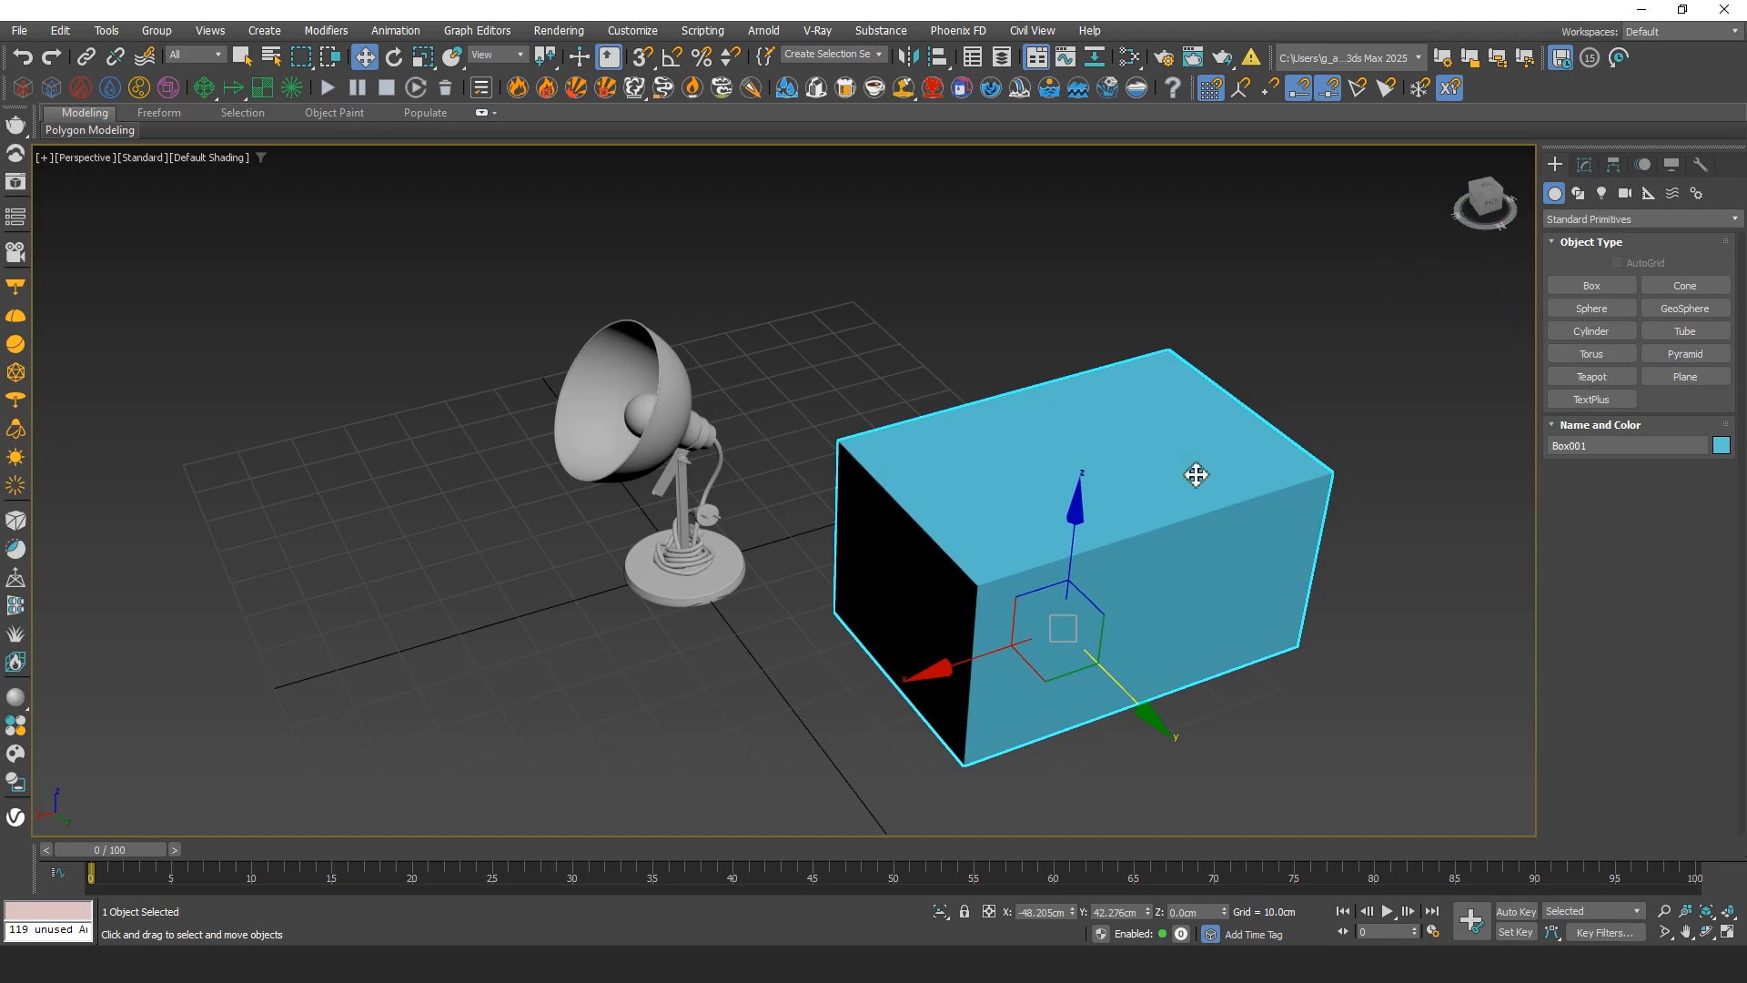
Modify the box so that its length, width and height are each 20 cm
{"action": "left_click", "coordinate": [1586, 165]}
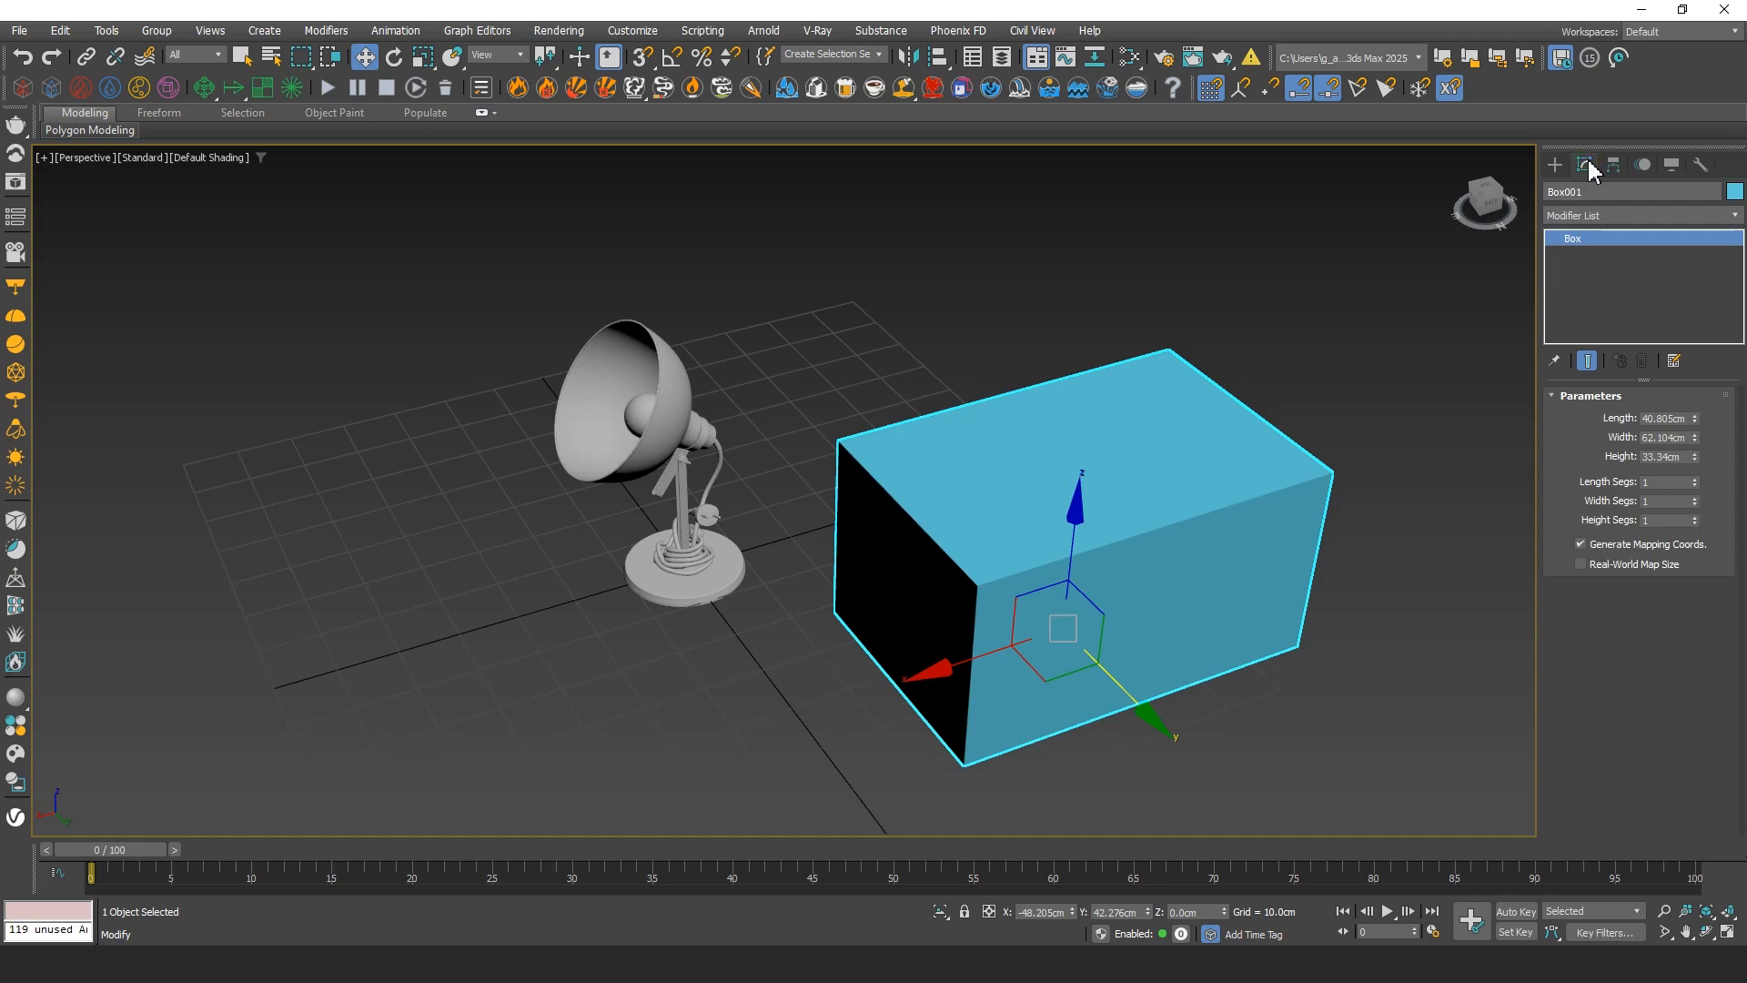
{"action": "mouse_move", "coordinate": [1695, 419]}
{"action": "left_mouse_down"}
{"action": "mouse_move", "coordinate": [1698, 405]}
{"action": "mouse_move", "coordinate": [1695, 445]}
{"action": "left_mouse_up"}
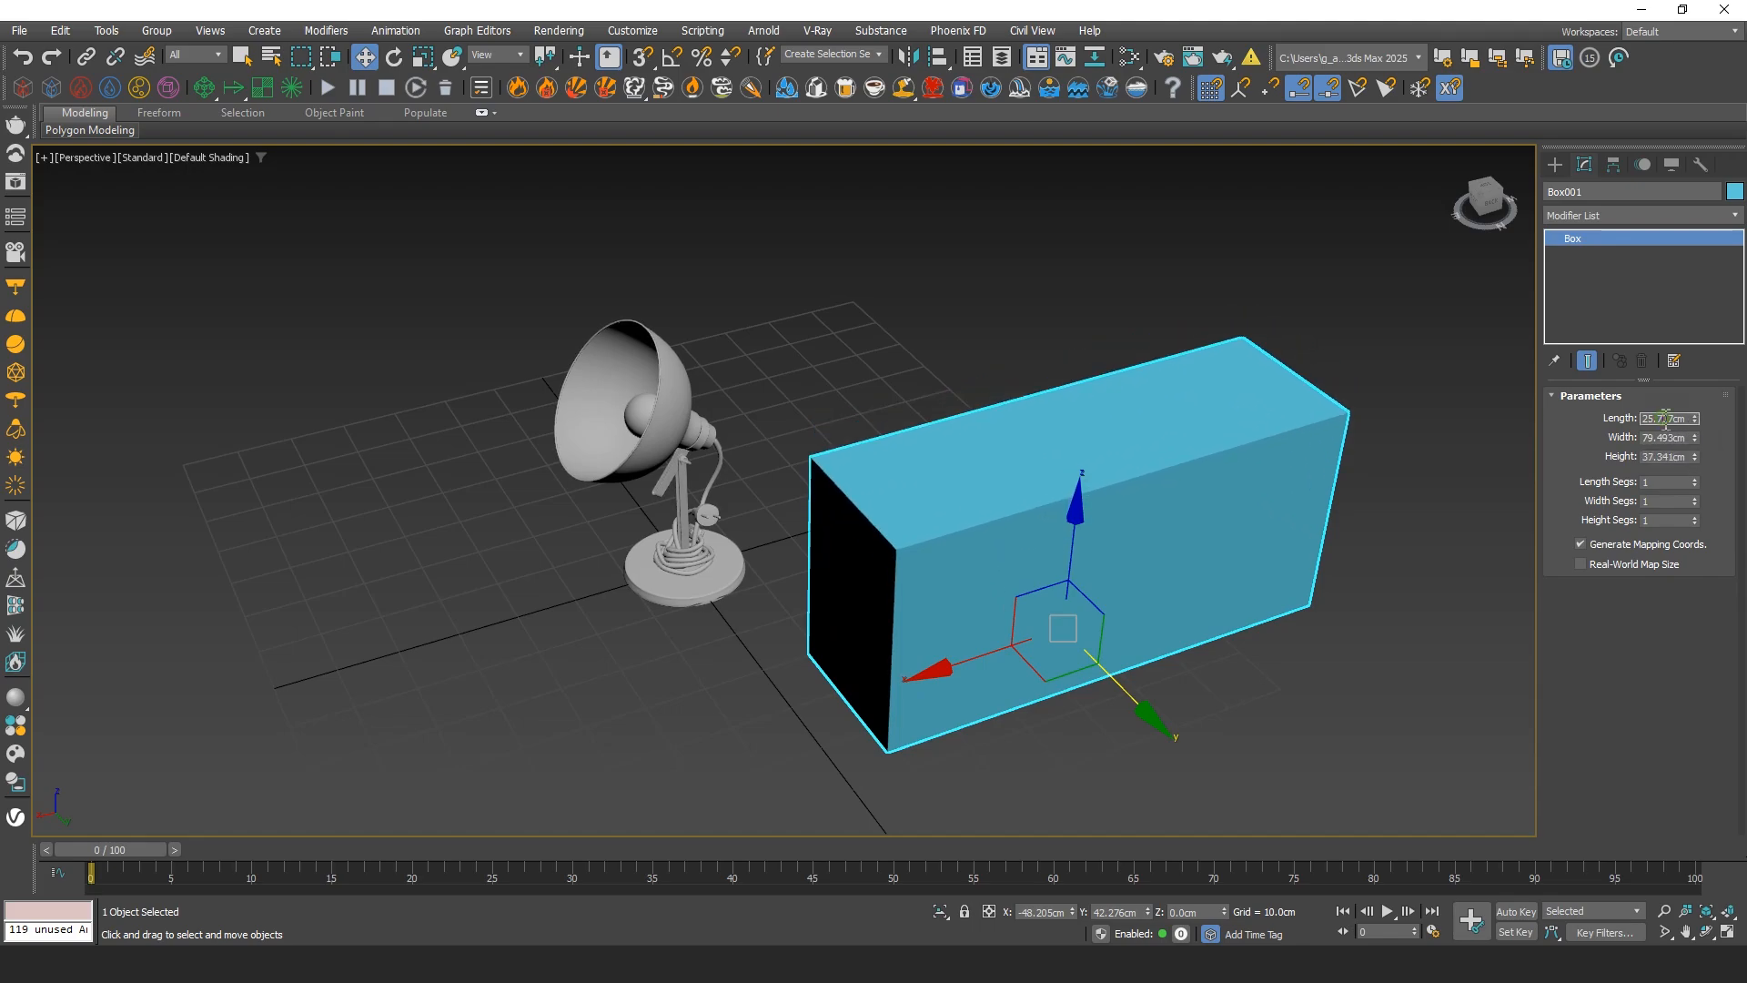
{"action": "type", "text": "20"}
{"action": "key", "text": "Tab"}
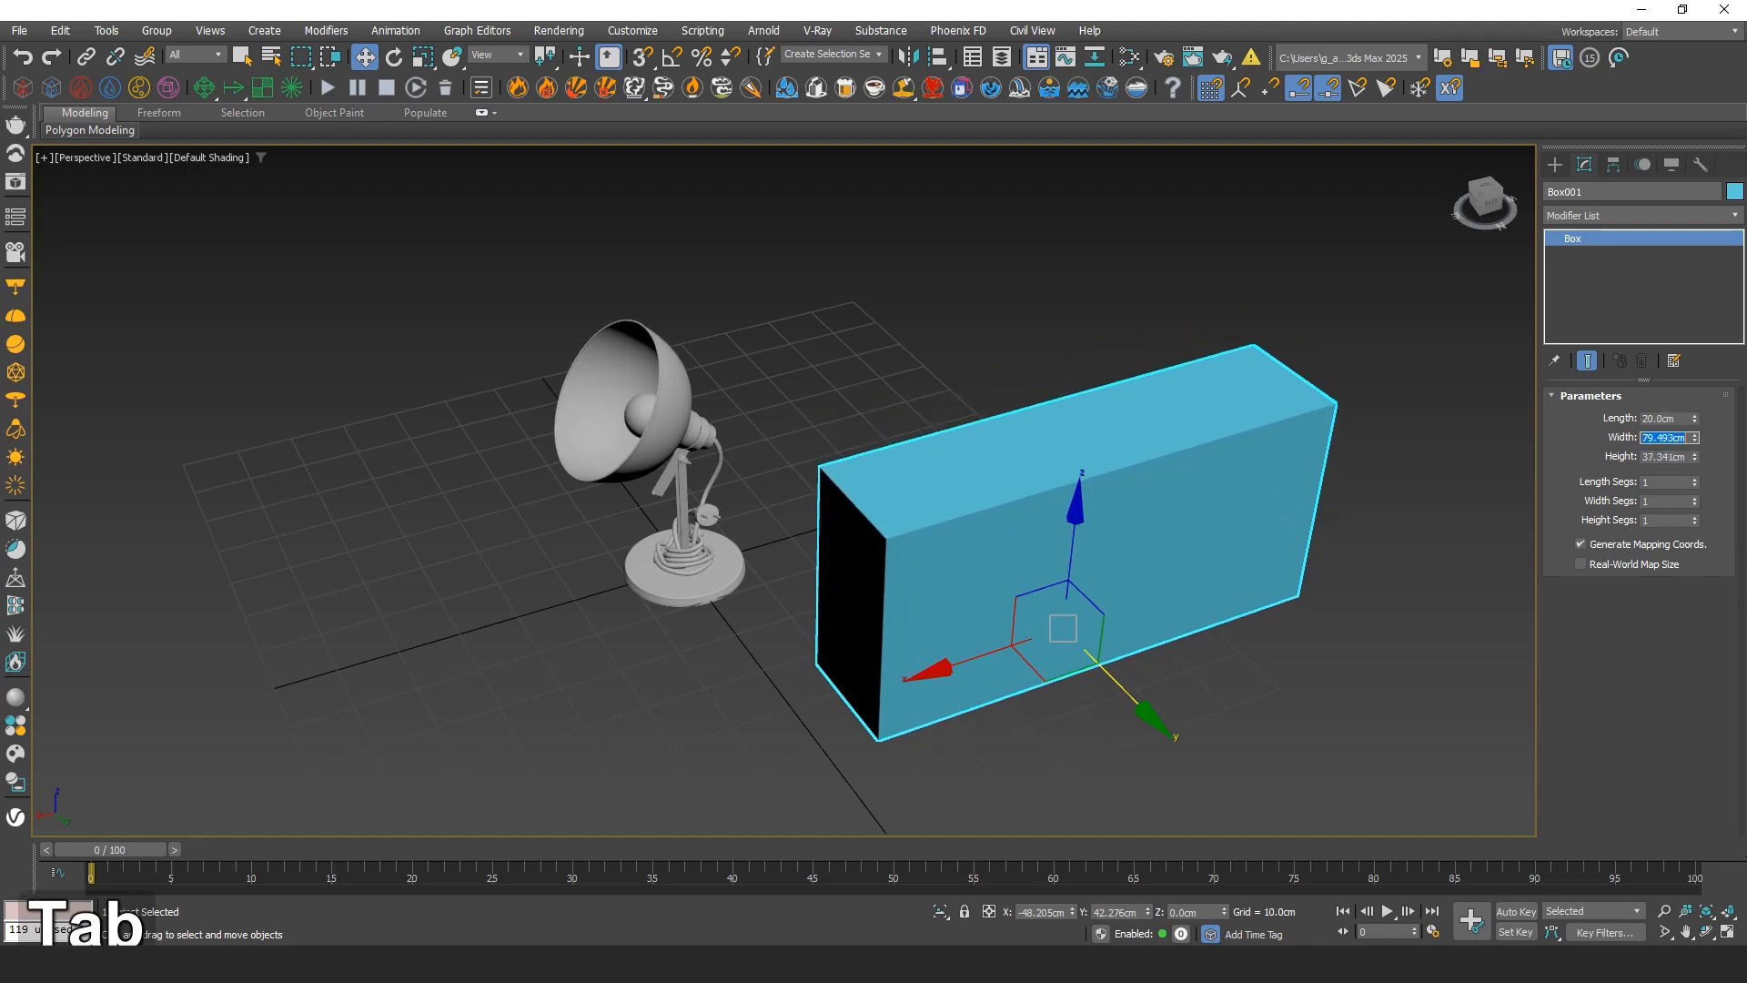
{"action": "type", "text": "20"}
{"action": "key", "text": "Tab"}
{"action": "type", "text": "20"}
{"action": "key", "text": "Tab"}
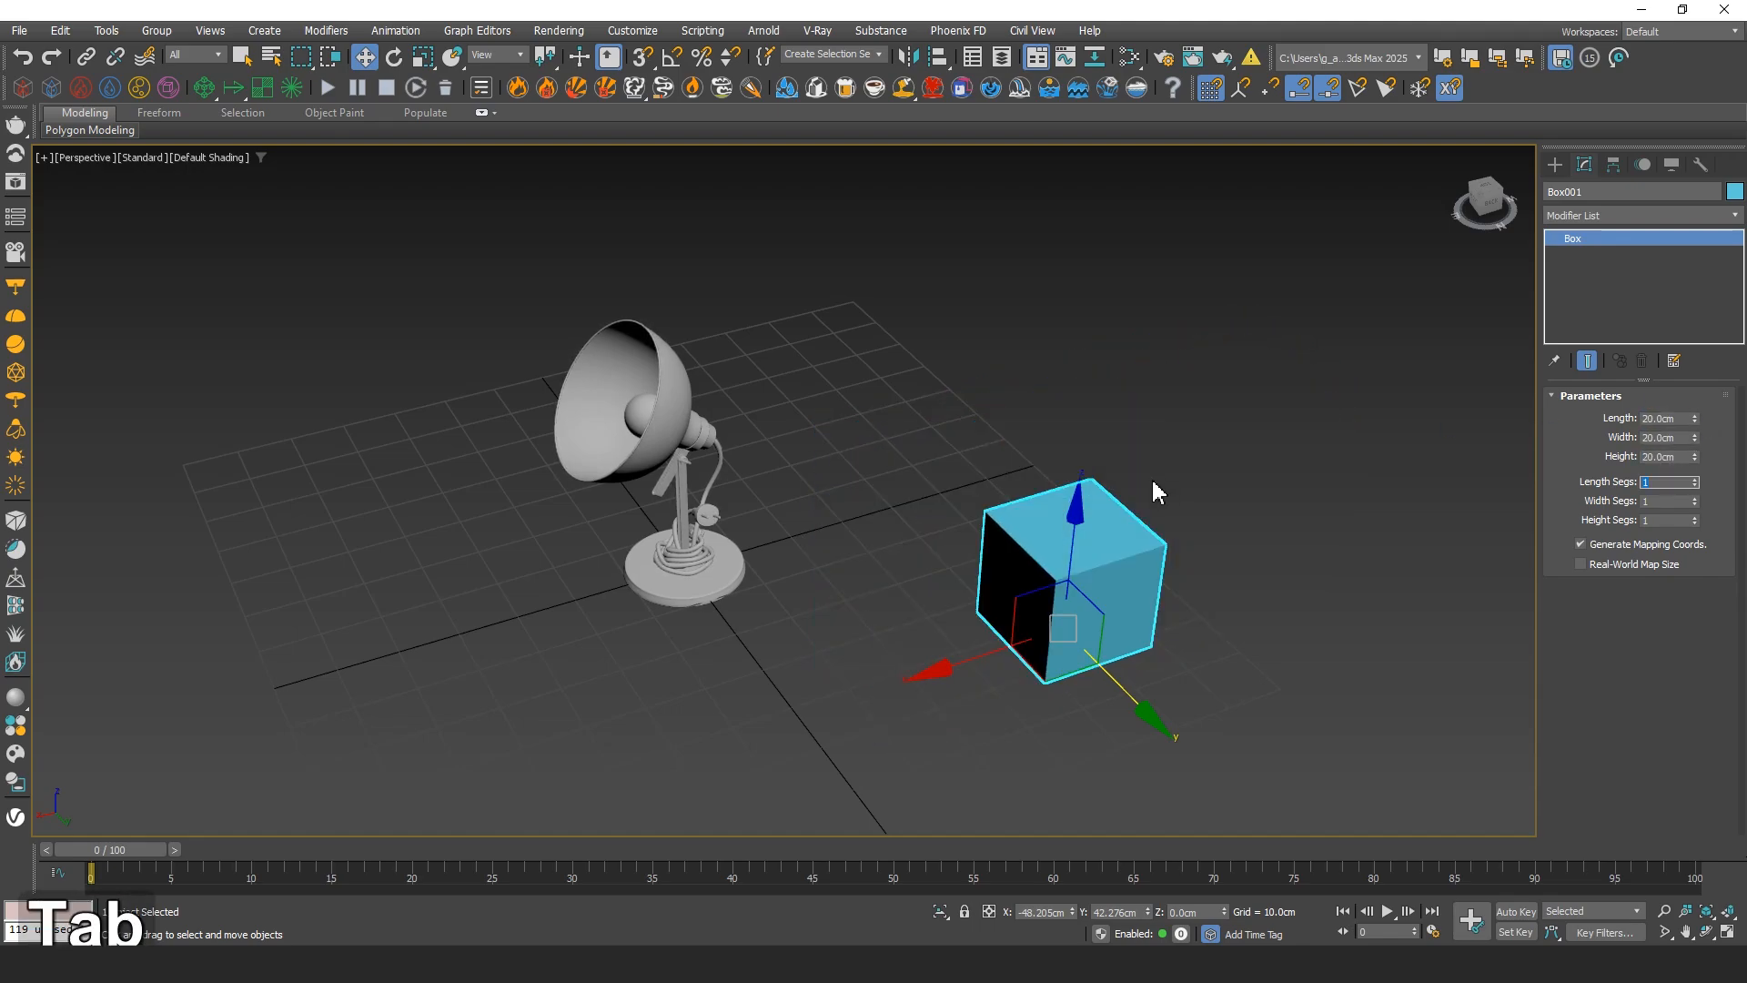
Turn on edged faces in the Perspective viewport and inspect the cube up close from several angles
{"action": "scroll", "coordinate": [1152, 482], "scroll_direction": "down", "scroll_amount": 3}
{"action": "middle_click_drag", "start_coordinate": [1142, 482], "coordinate": [1002, 515]}
{"action": "scroll", "coordinate": [1003, 519], "scroll_direction": "up", "scroll_amount": 7}
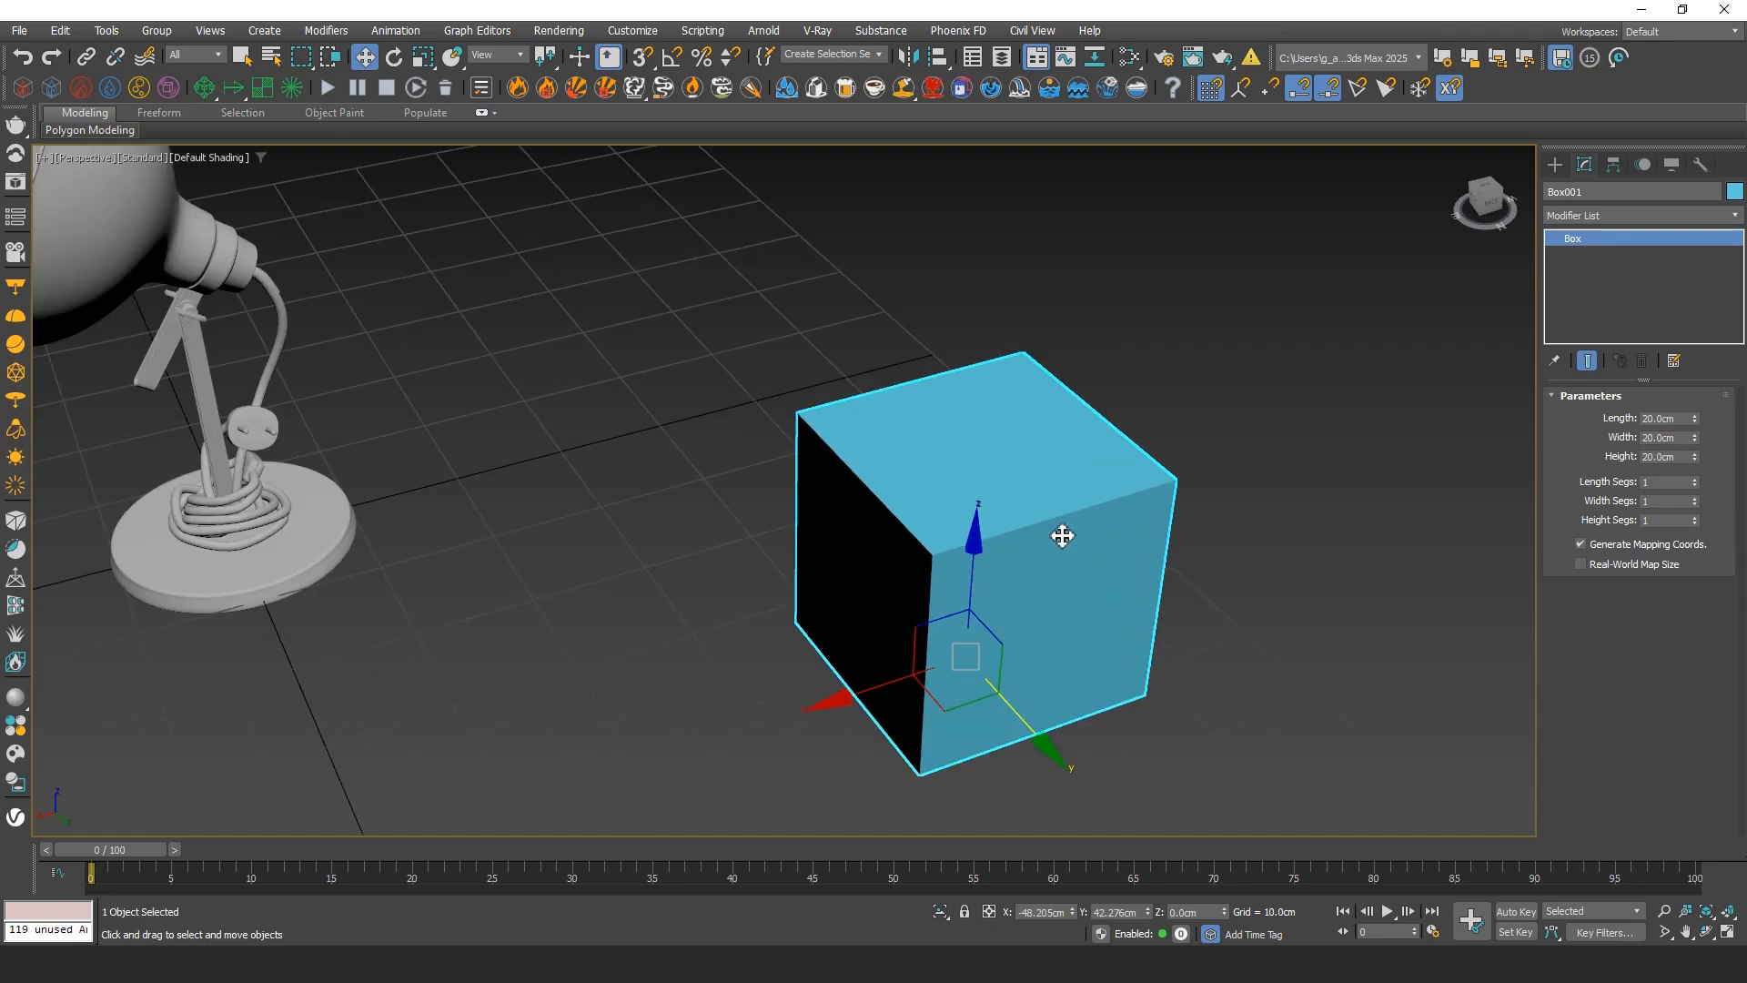
{"action": "middle_click_drag", "start_coordinate": [955, 597], "coordinate": [1026, 595], "text": "alt"}
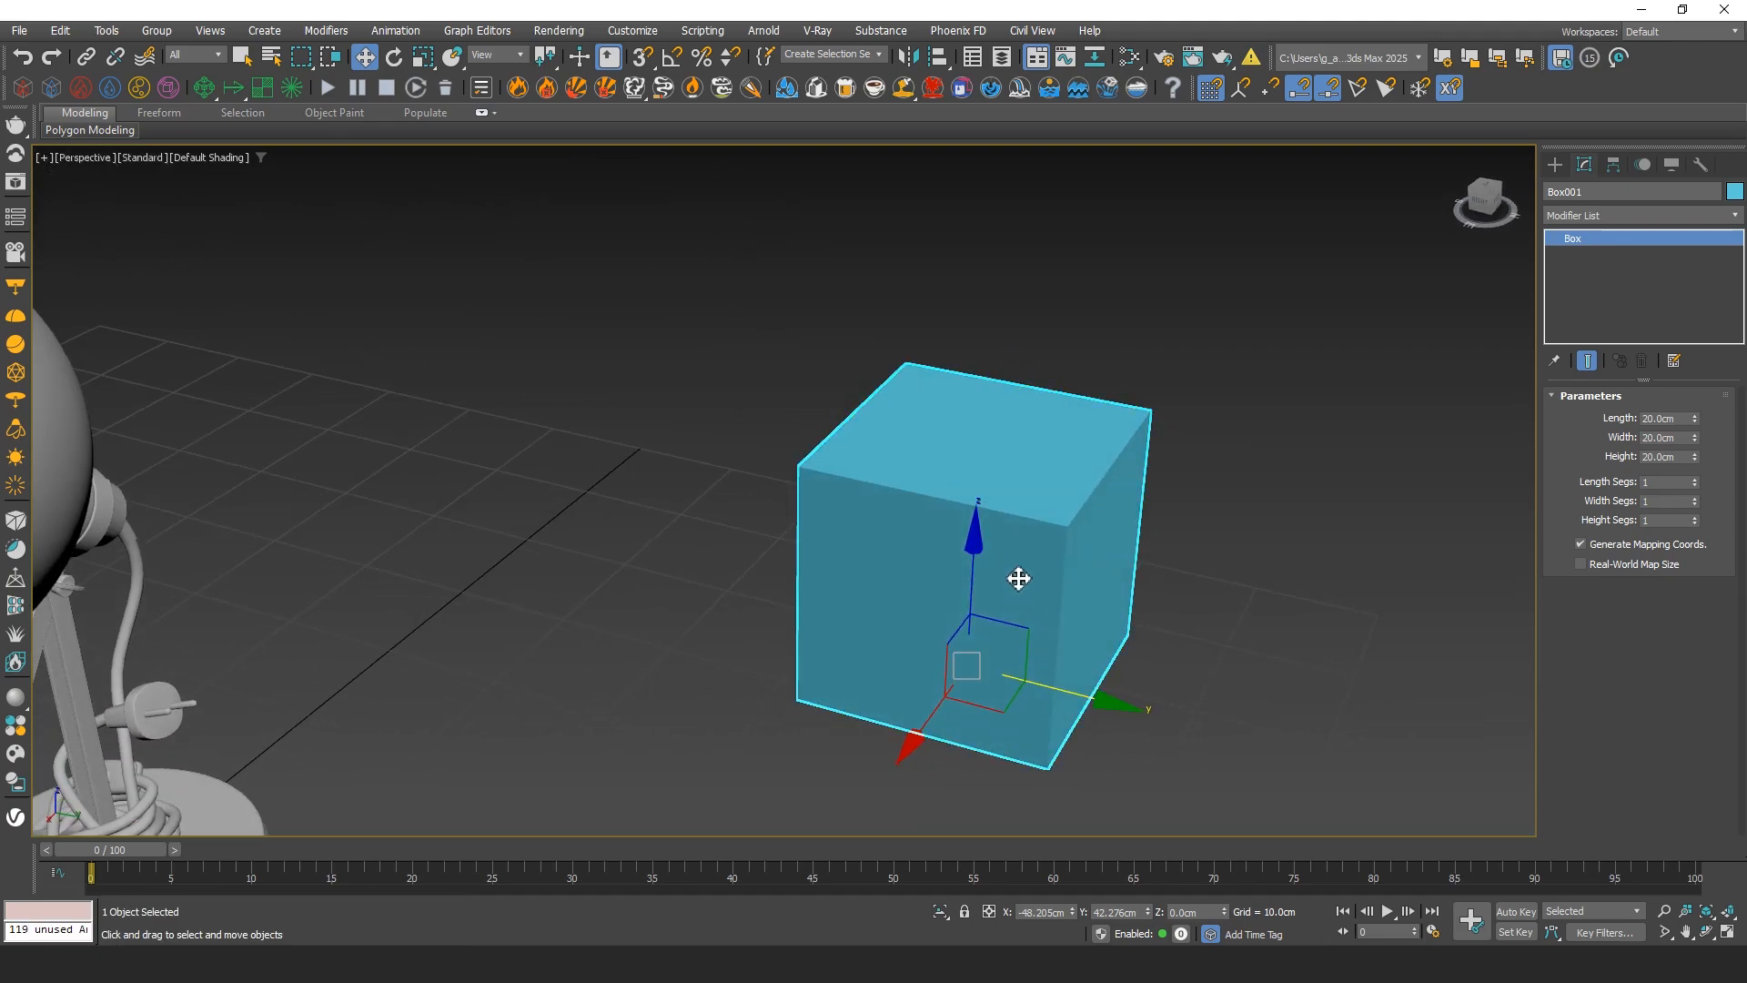
{"action": "key", "text": "F4"}
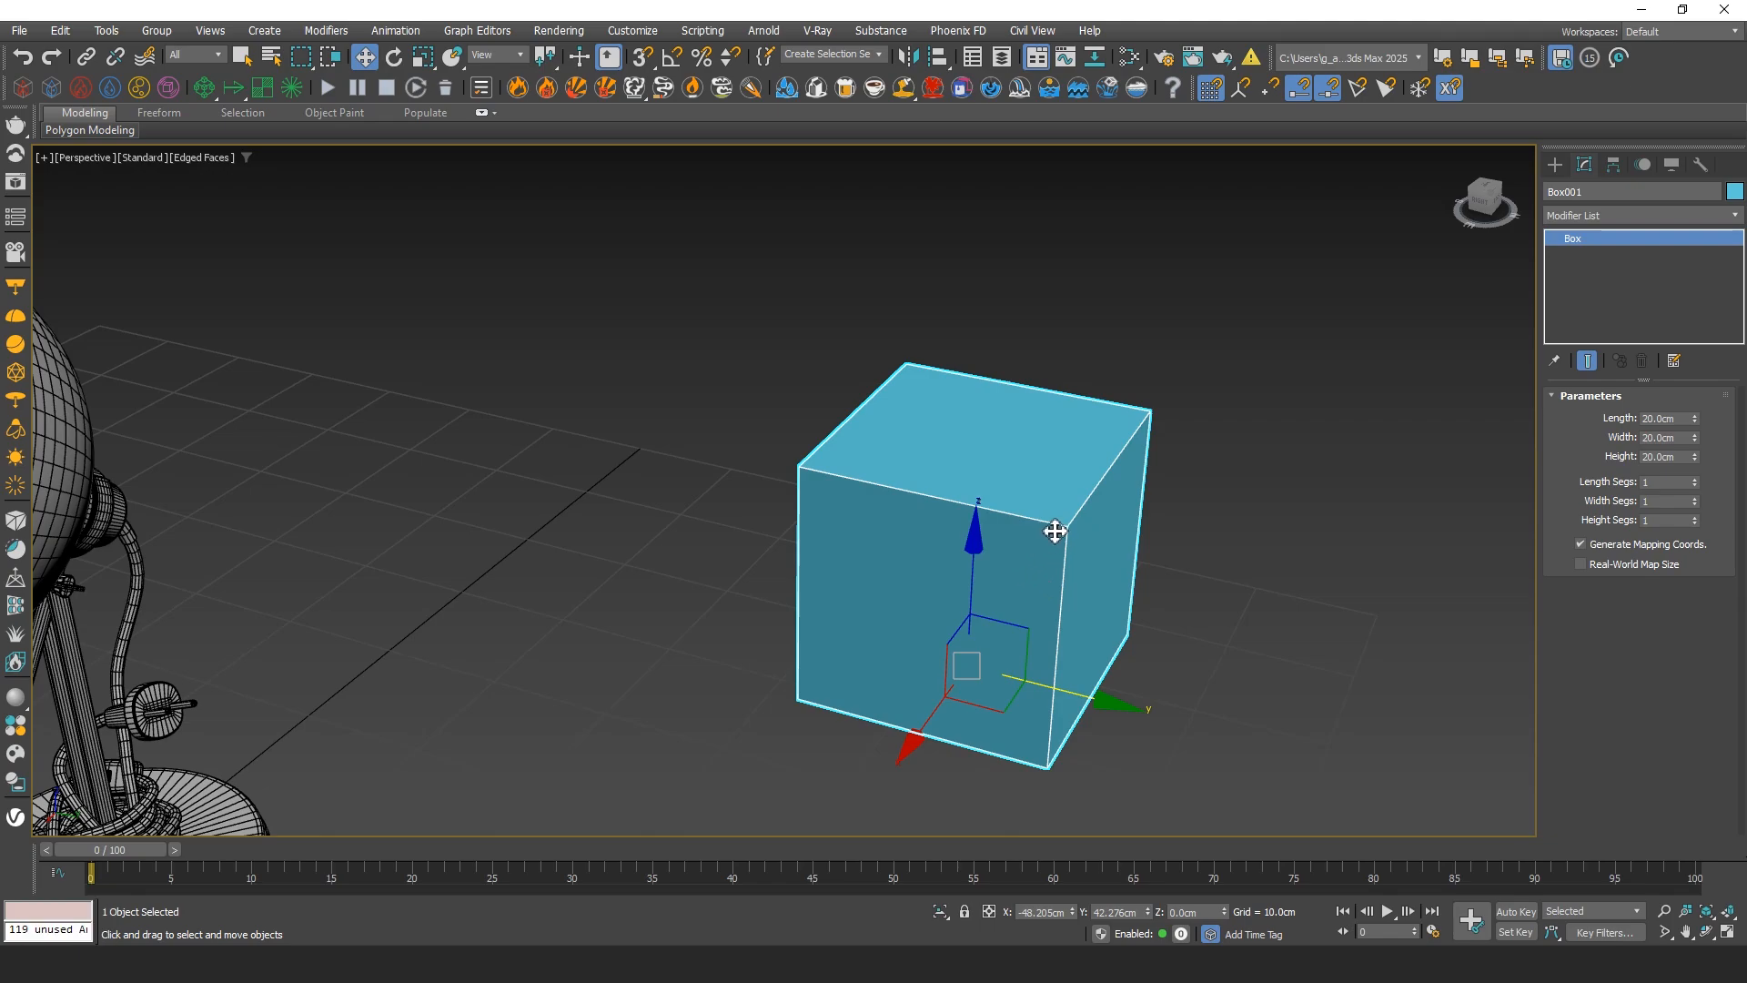
{"action": "mouse_move", "coordinate": [1053, 531]}
{"action": "middle_mouse_down"}
{"action": "mouse_move", "coordinate": [964, 500]}
{"action": "mouse_move", "coordinate": [955, 461]}
{"action": "mouse_move", "coordinate": [940, 468]}
{"action": "mouse_move", "coordinate": [963, 503]}
{"action": "mouse_move", "coordinate": [855, 483]}
{"action": "mouse_move", "coordinate": [975, 498]}
{"action": "middle_mouse_up"}
{"action": "scroll", "coordinate": [947, 461], "scroll_direction": "up", "scroll_amount": 2}
{"action": "scroll", "coordinate": [969, 494], "scroll_direction": "down", "scroll_amount": 2}
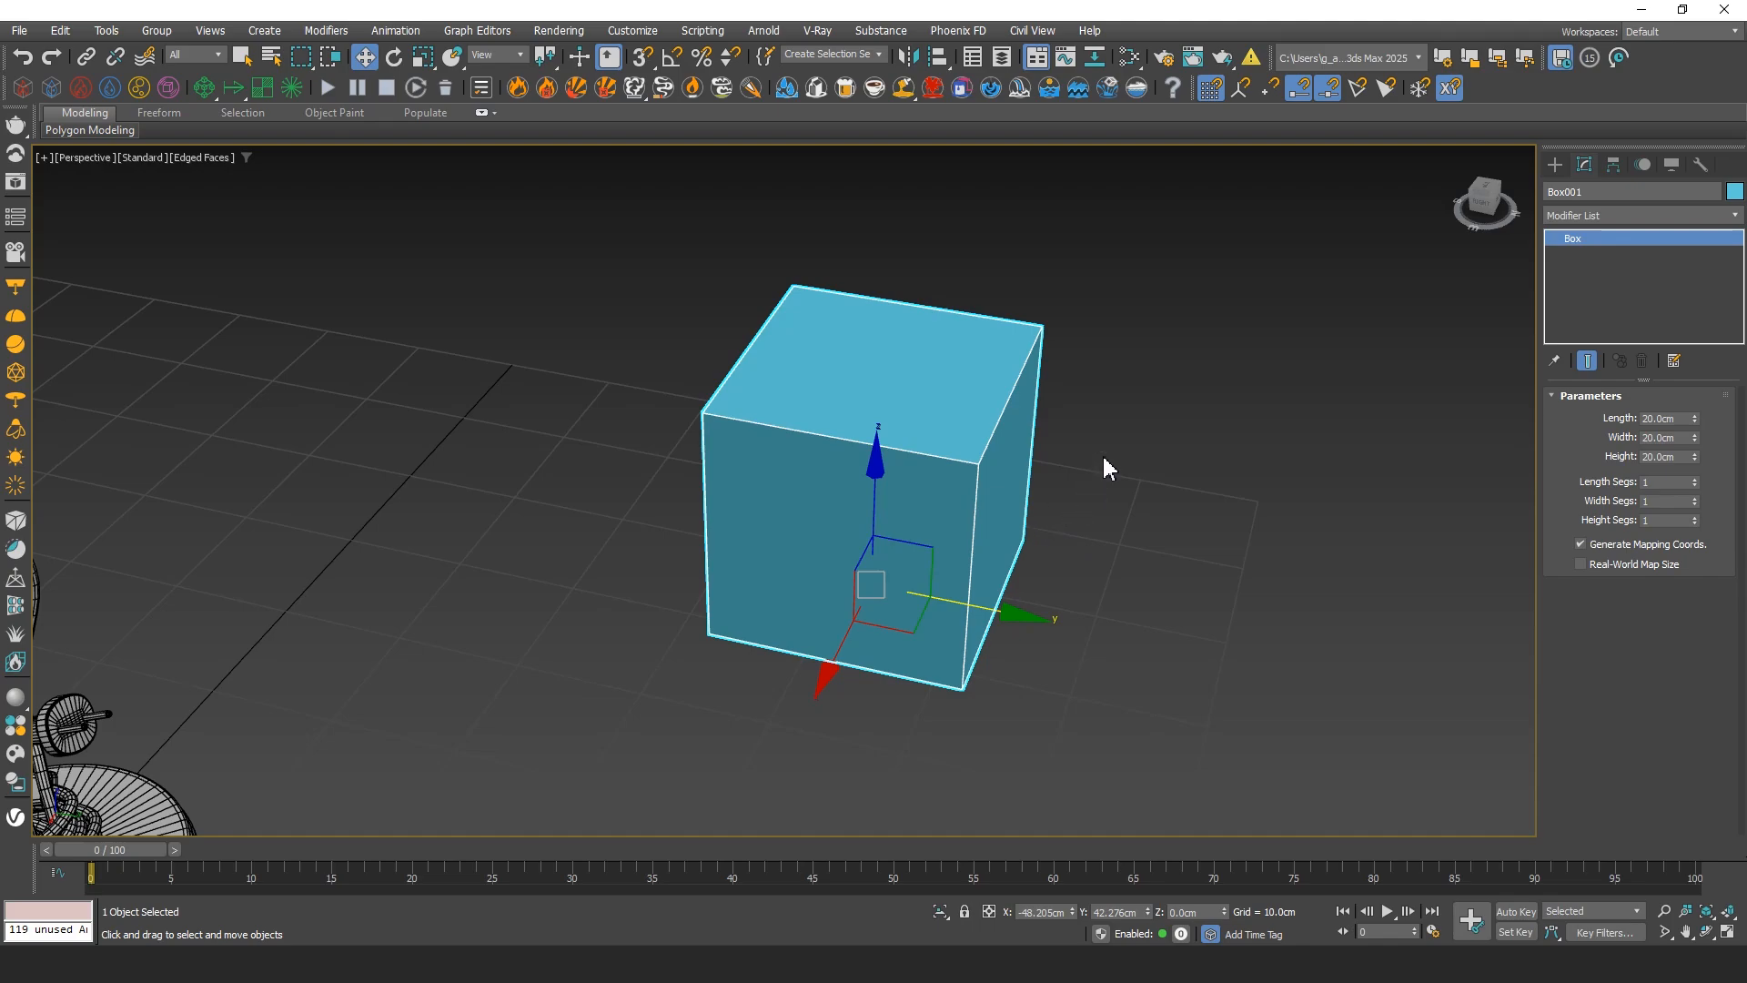
{"action": "middle_click_drag", "start_coordinate": [1104, 458], "coordinate": [998, 512], "text": "alt"}
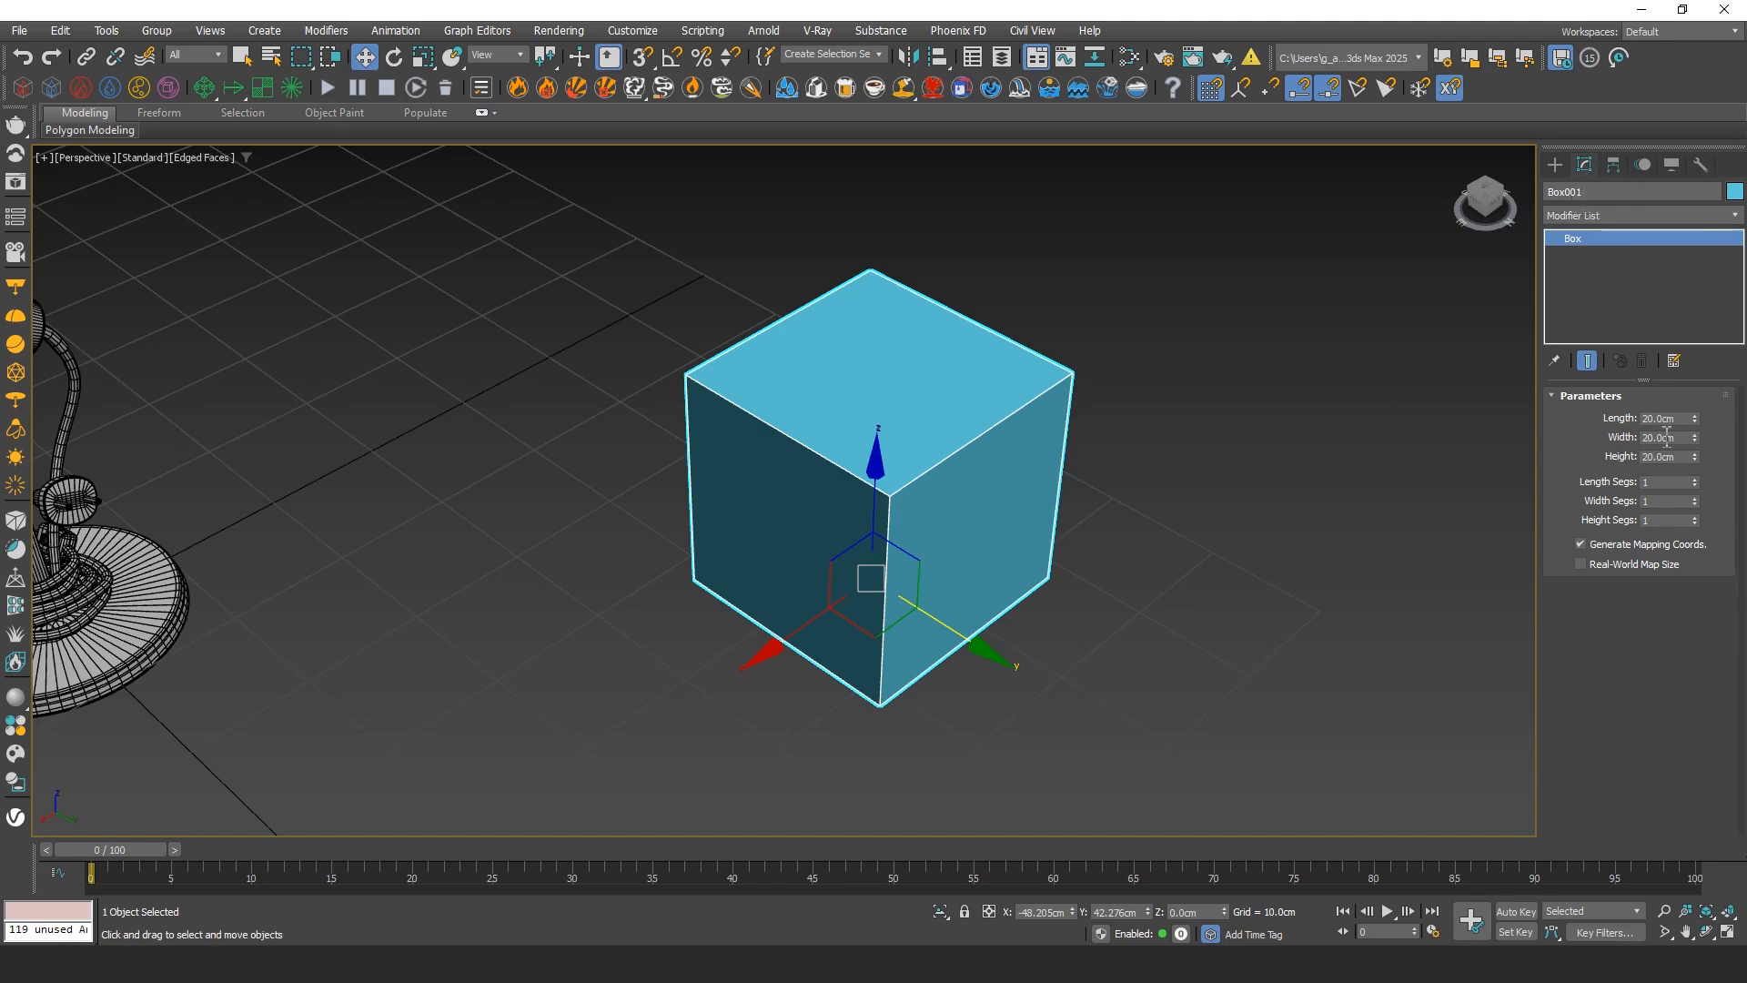
Set the cube's length segments and width segments to 3
{"action": "left_click", "coordinate": [1695, 479]}
{"action": "left_click", "coordinate": [1695, 479]}
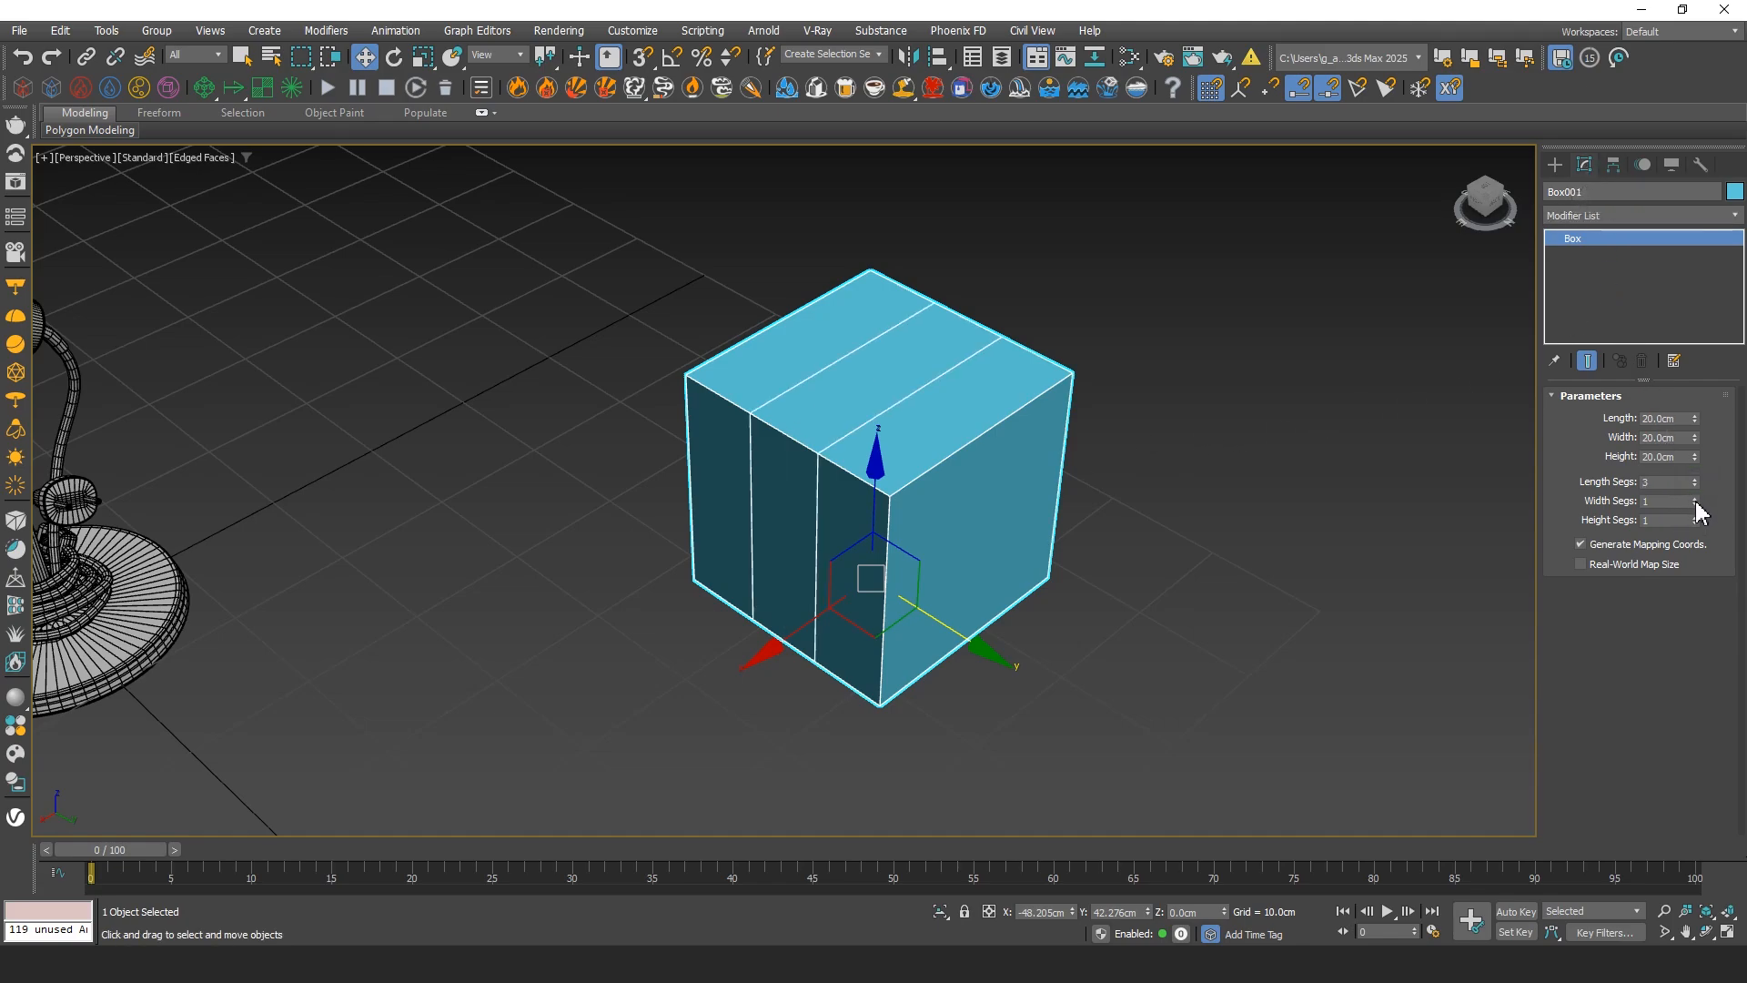
{"action": "left_click", "coordinate": [1695, 497]}
{"action": "left_click", "coordinate": [1695, 498]}
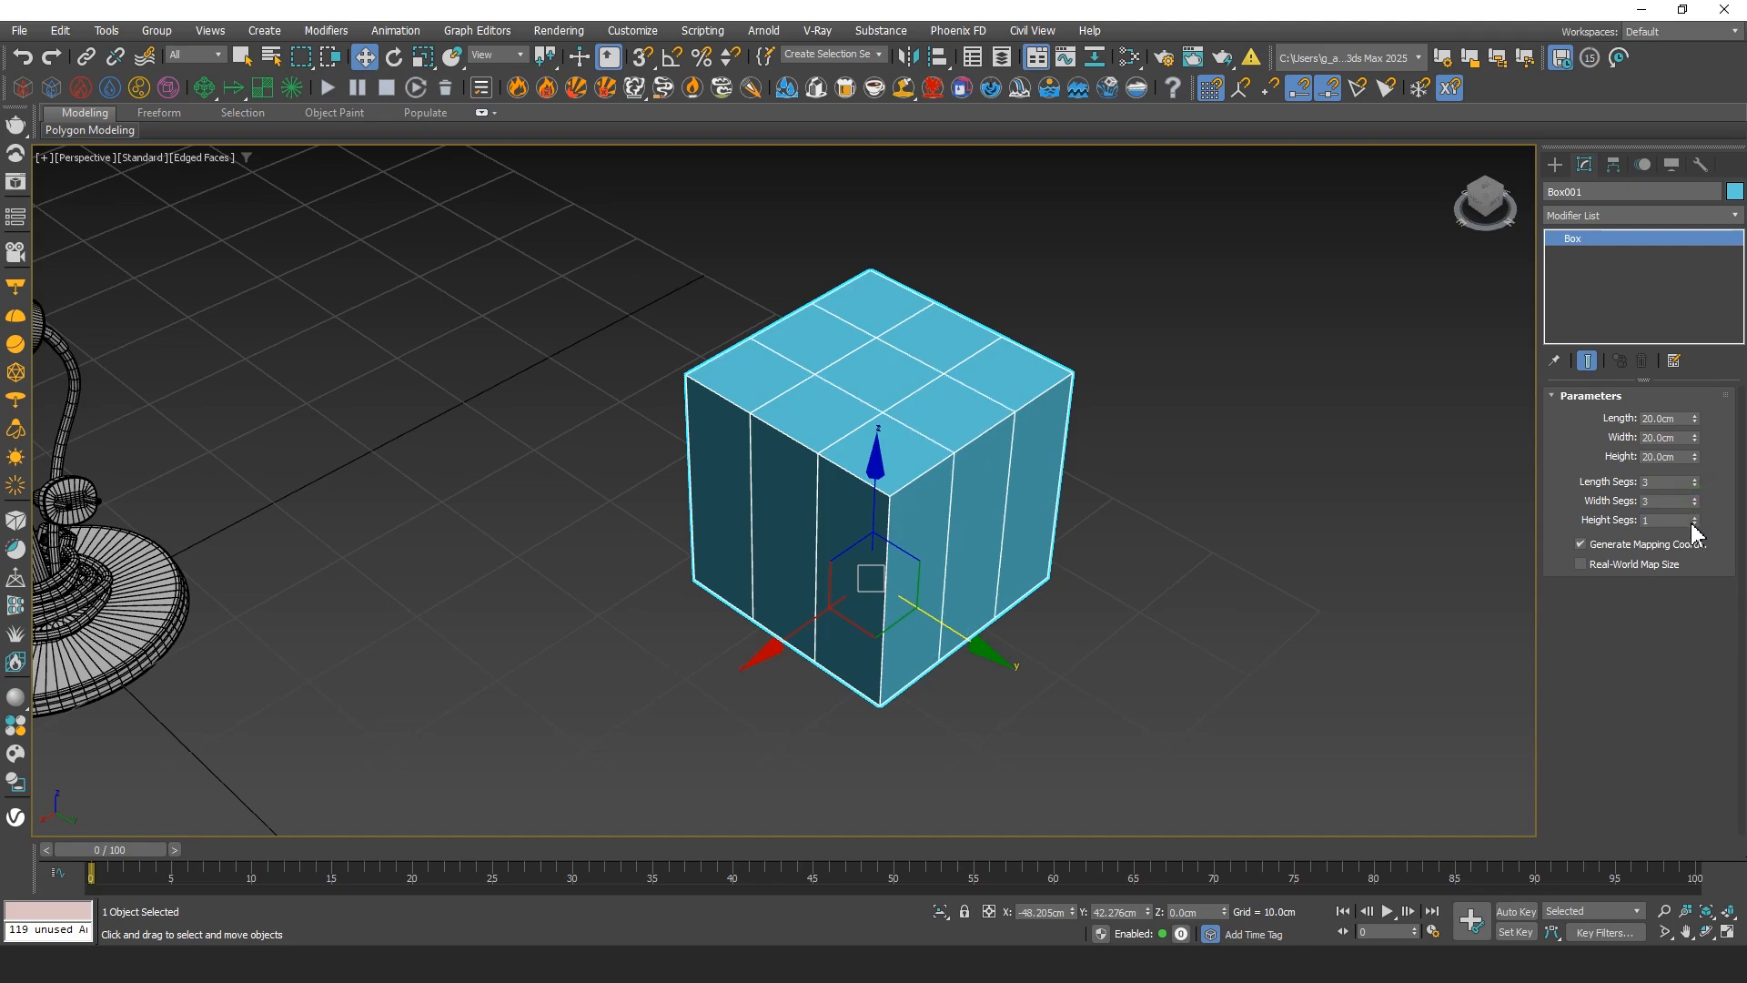
Try out more height segments on the cube, and reset its height and width segments to 1
{"action": "left_click", "coordinate": [1696, 516]}
{"action": "left_click", "coordinate": [1695, 518]}
{"action": "double_click", "coordinate": [1695, 518]}
{"action": "left_click", "coordinate": [1695, 517]}
{"action": "left_click", "coordinate": [1695, 517]}
{"action": "left_click", "coordinate": [1696, 518]}
{"action": "left_click", "coordinate": [1695, 518]}
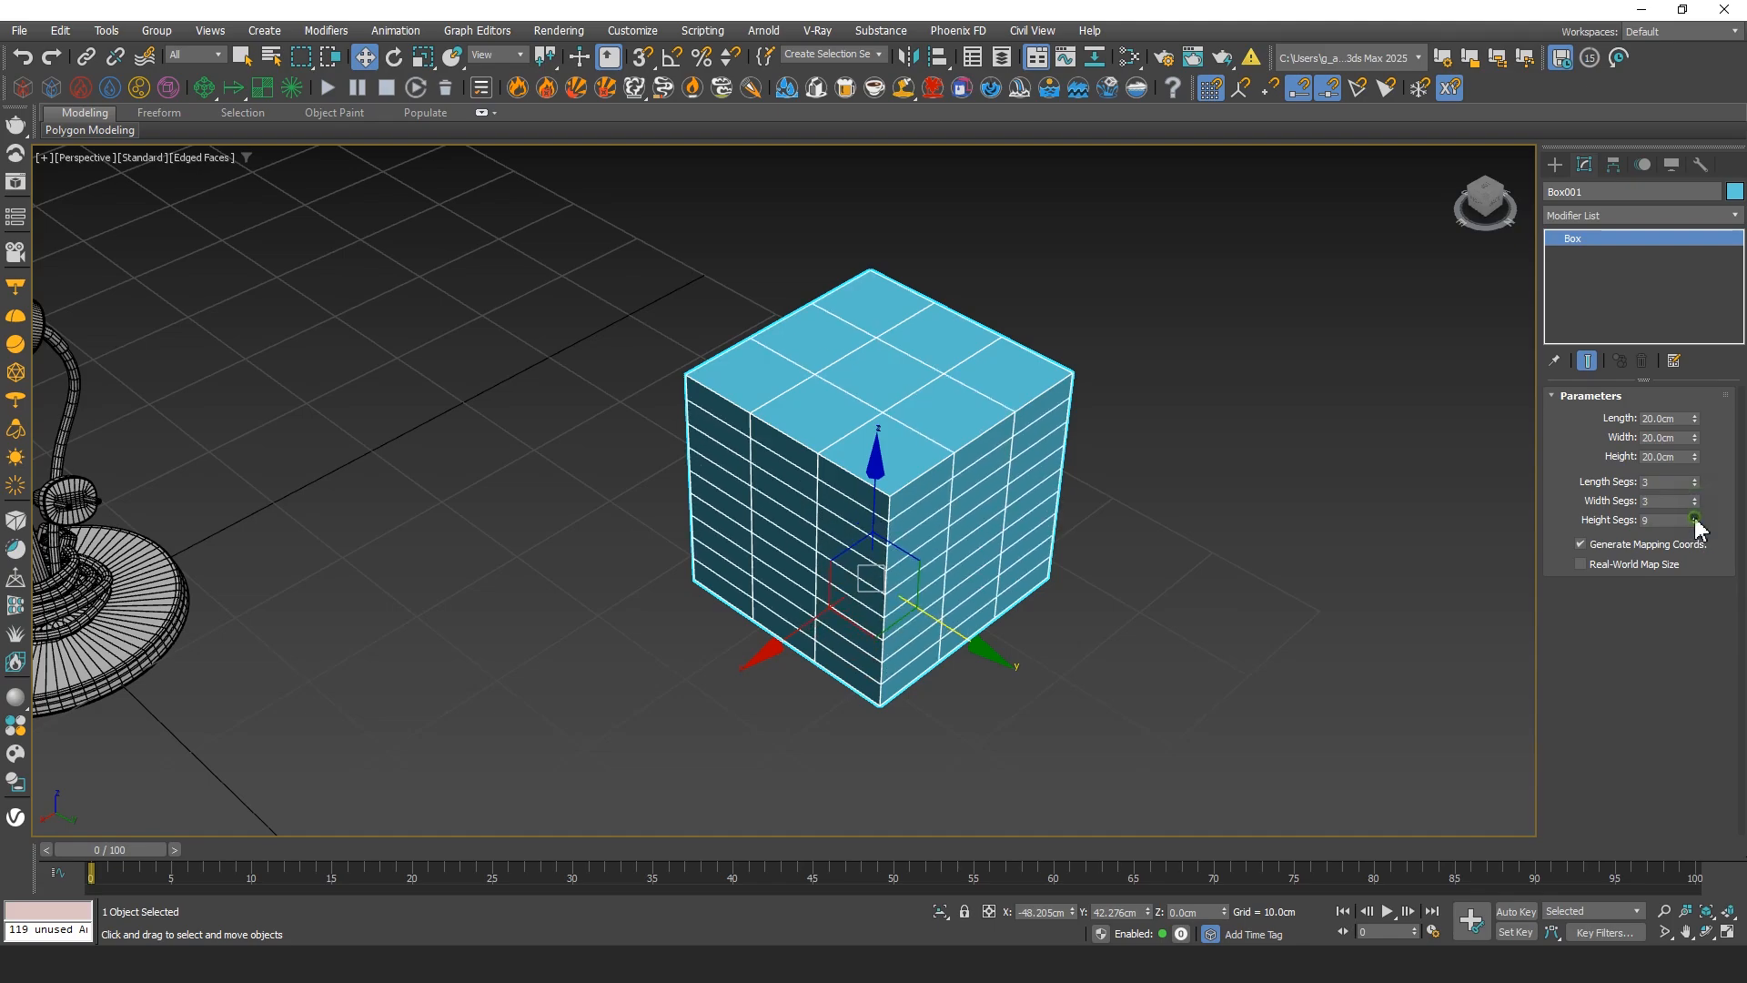
{"action": "left_click", "coordinate": [1695, 518]}
{"action": "left_click", "coordinate": [1695, 518]}
{"action": "mouse_move", "coordinate": [1696, 520]}
{"action": "left_mouse_down"}
{"action": "mouse_move", "coordinate": [1698, 564]}
{"action": "mouse_move", "coordinate": [1697, 492]}
{"action": "mouse_move", "coordinate": [1705, 537]}
{"action": "left_mouse_up"}
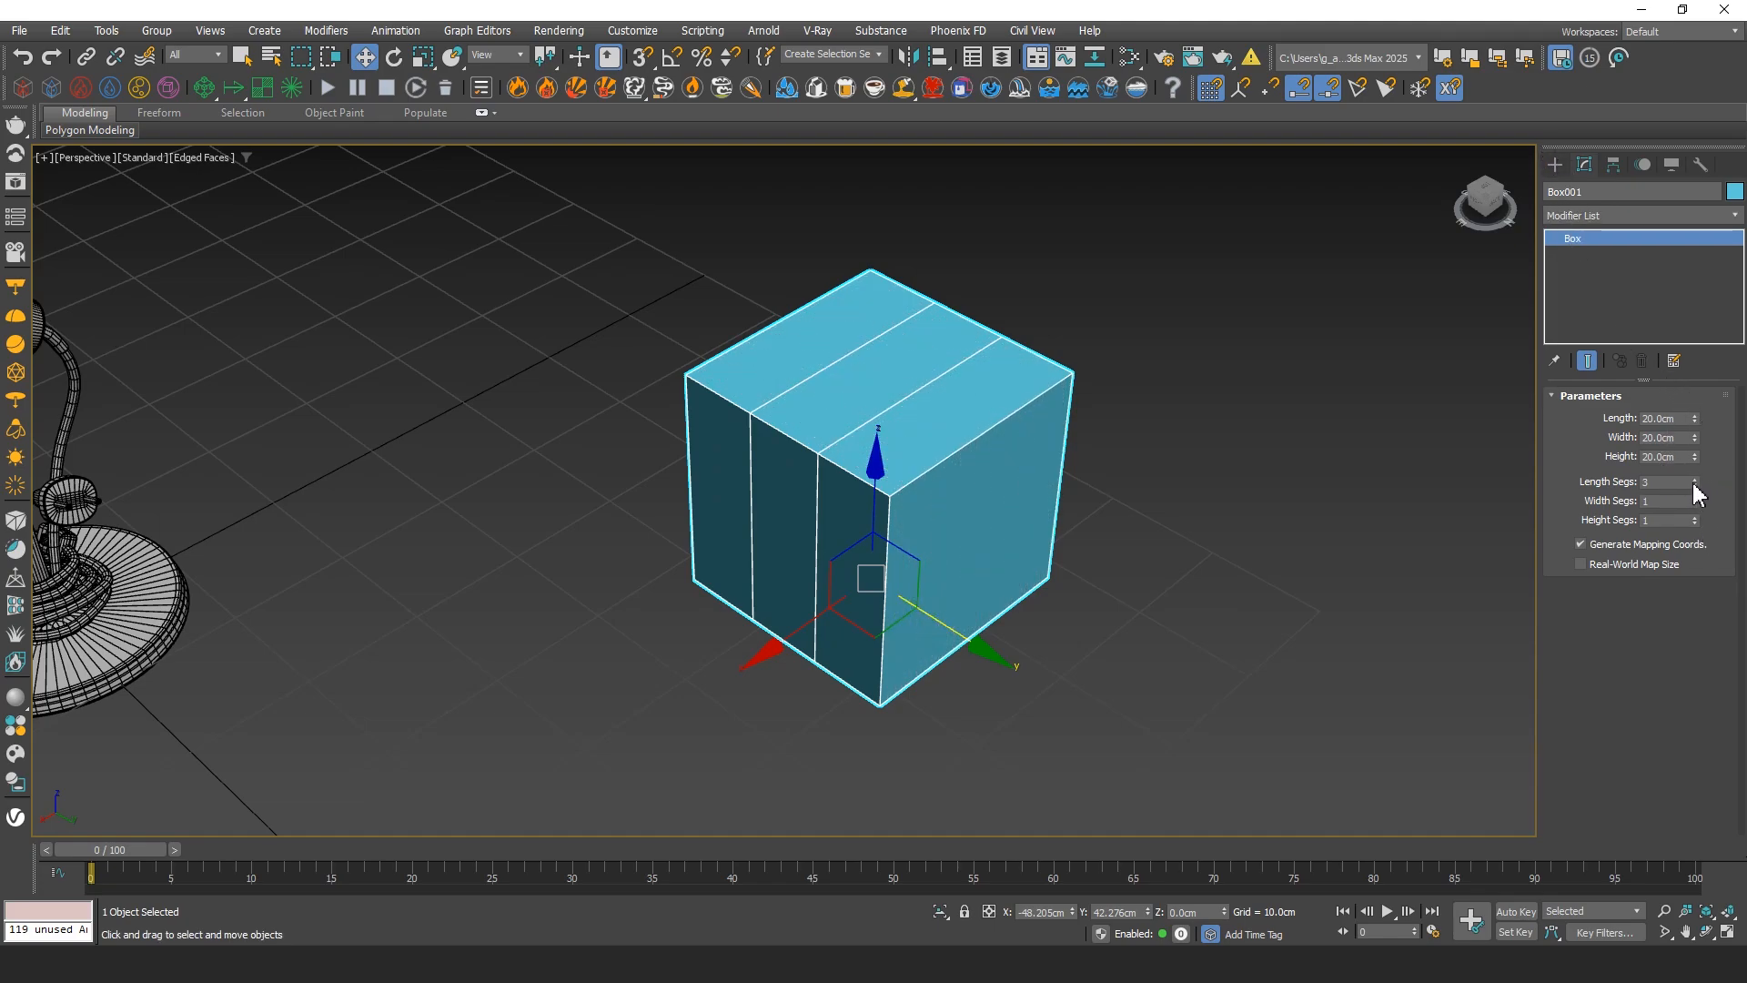
Create a standard primitive sphere with a radius of about 11.9 cm on the ground, away from the cube and lamp
{"action": "middle_click_drag", "start_coordinate": [1373, 355], "coordinate": [976, 415]}
{"action": "scroll", "coordinate": [1274, 332], "scroll_direction": "down", "scroll_amount": 5}
{"action": "middle_click_drag", "start_coordinate": [975, 415], "coordinate": [1043, 419], "text": "alt"}
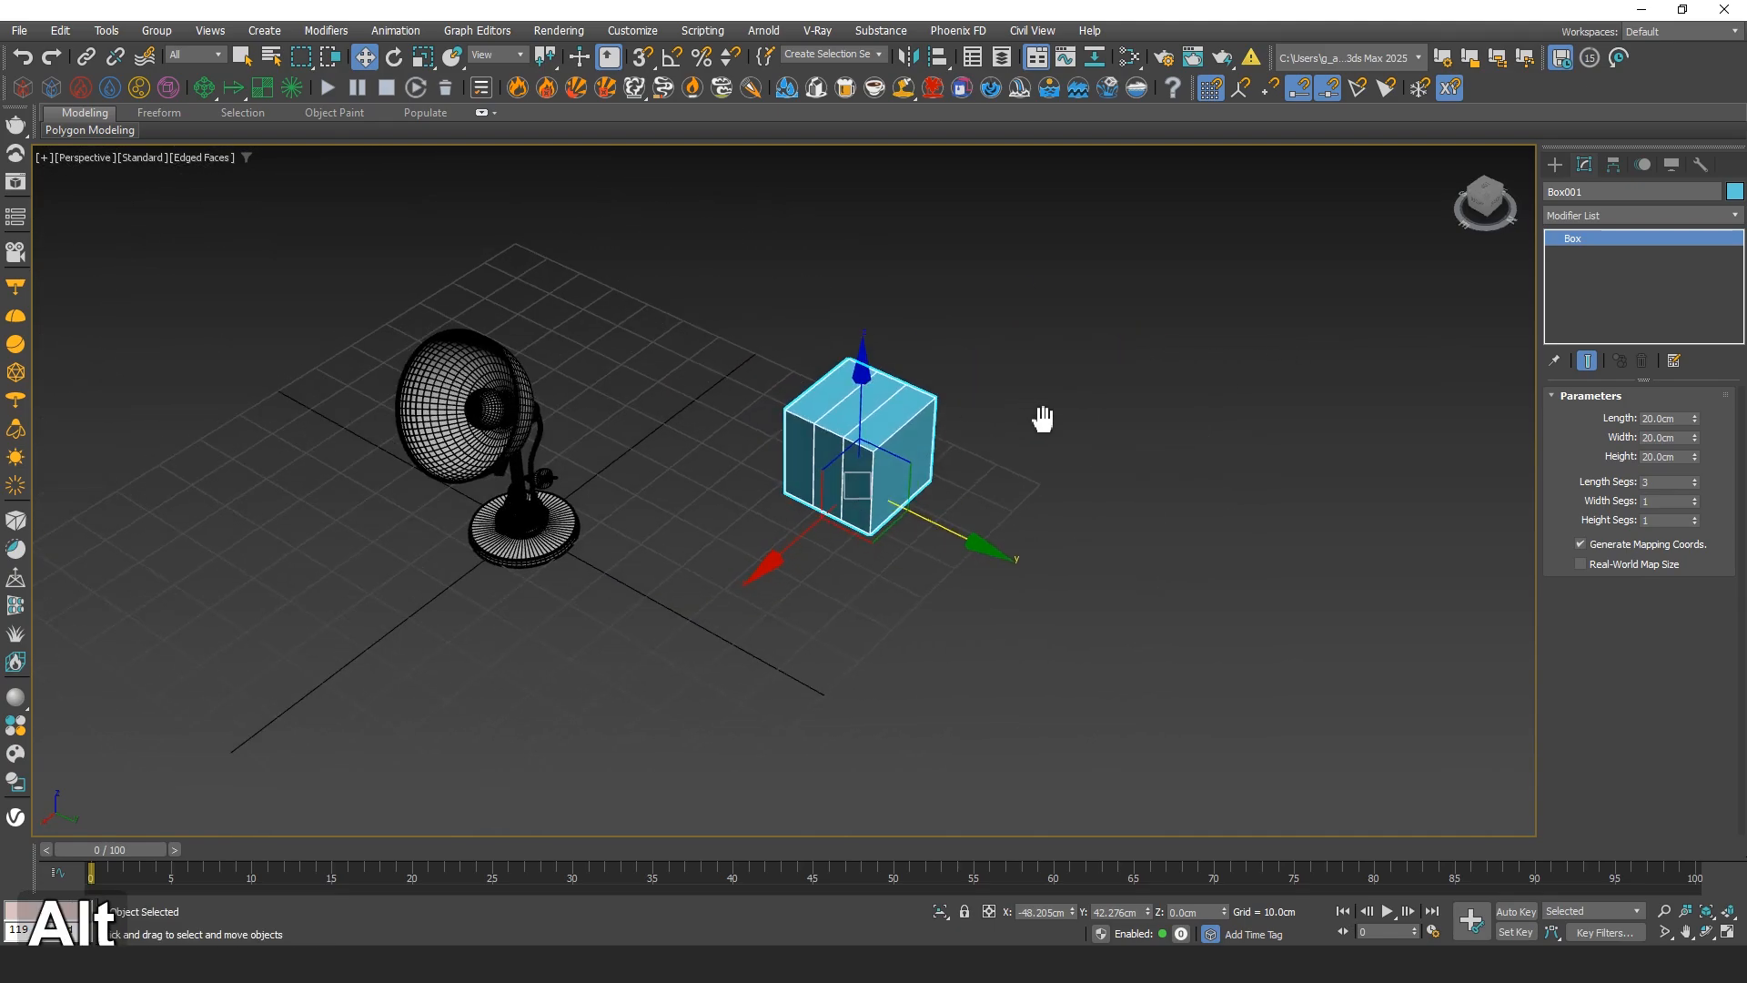
{"action": "left_click", "coordinate": [1556, 163]}
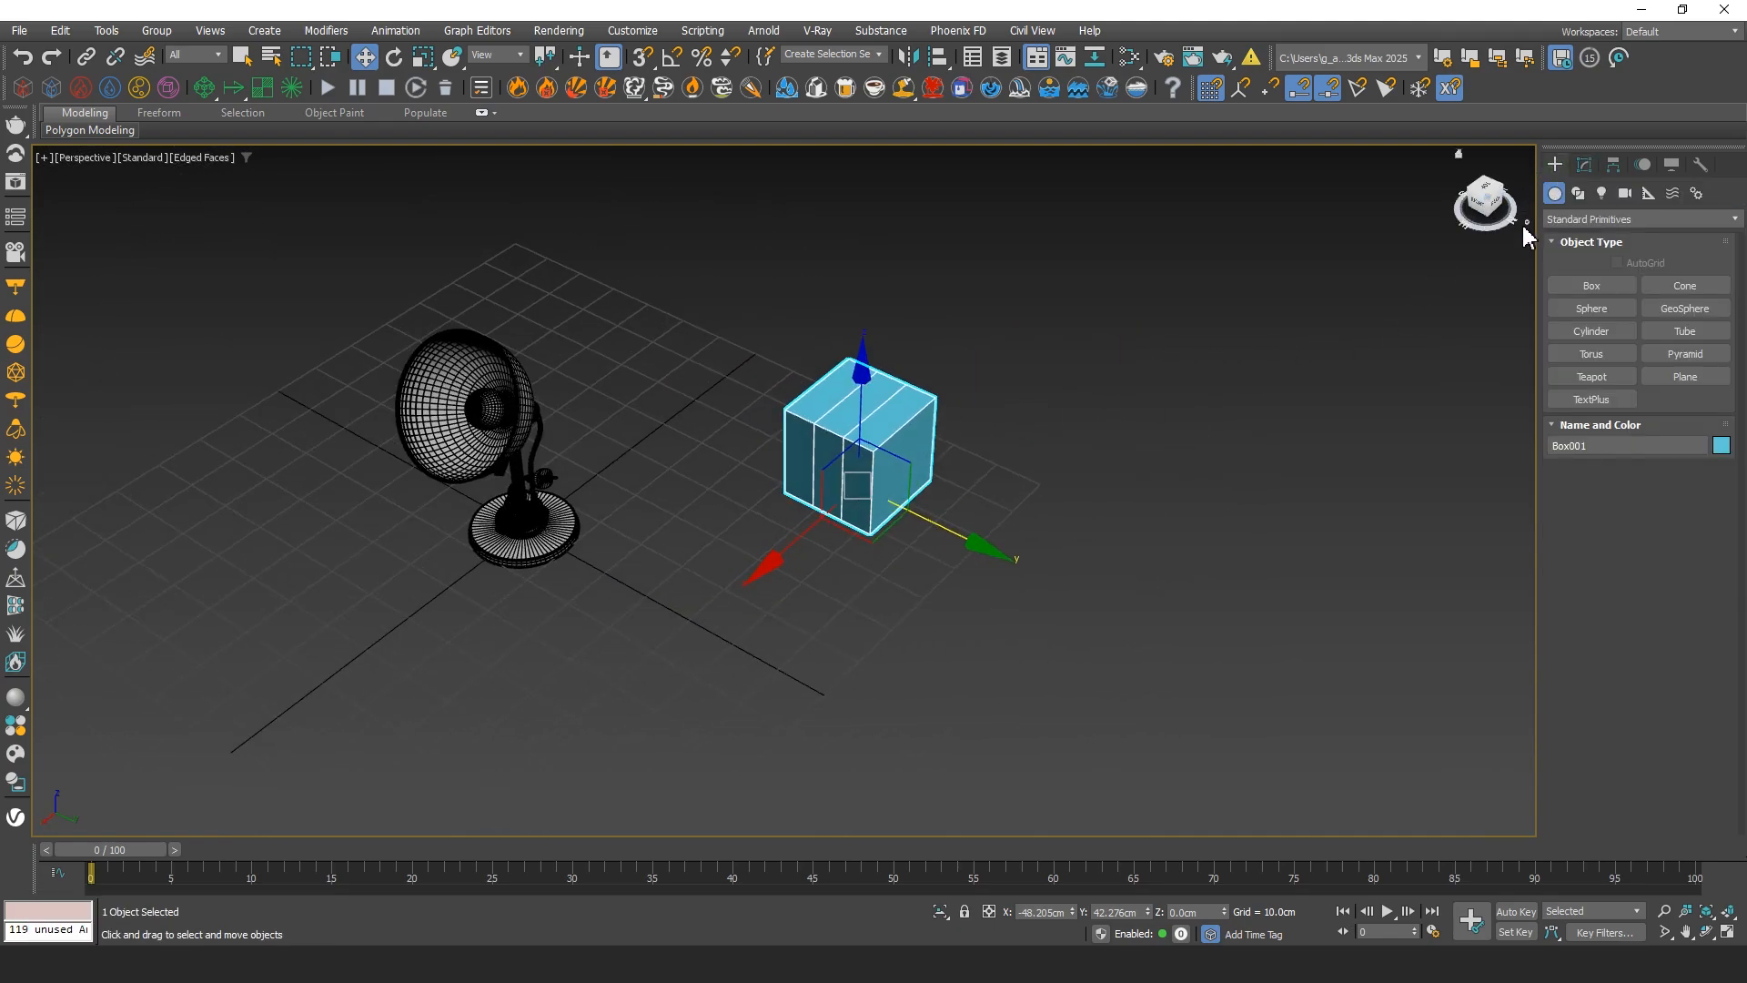
{"action": "left_click", "coordinate": [1618, 220]}
{"action": "left_click", "coordinate": [1616, 238]}
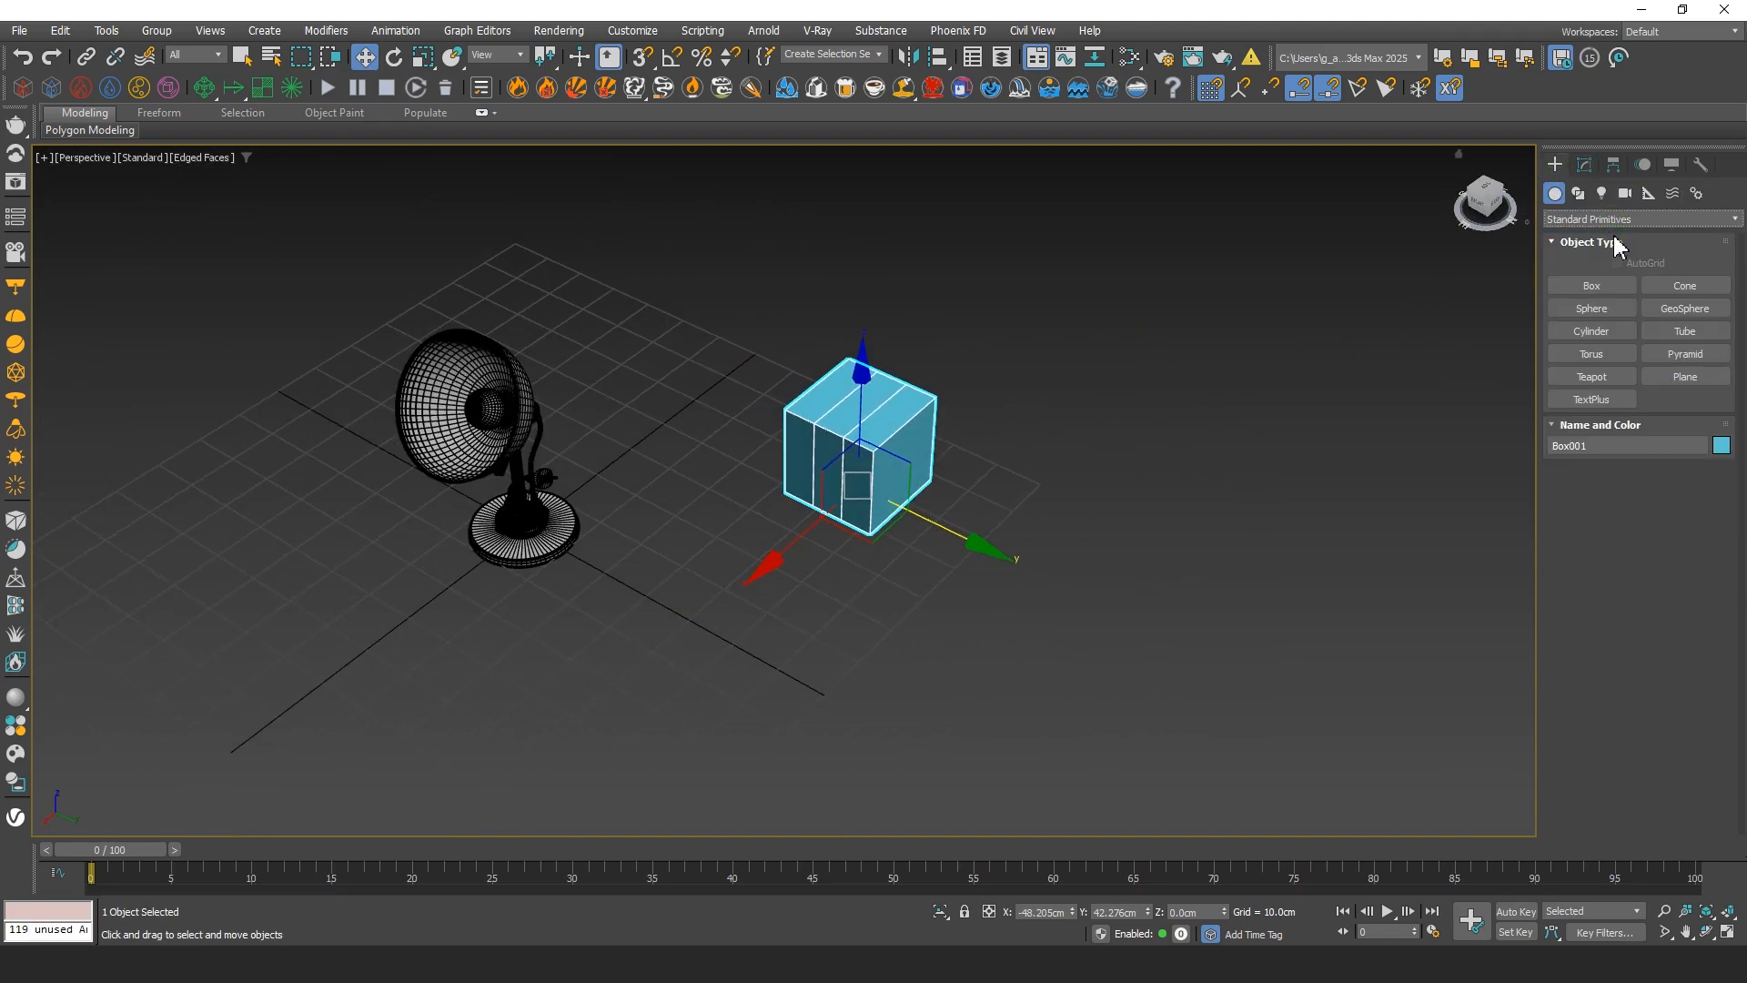
{"action": "left_click", "coordinate": [1602, 313]}
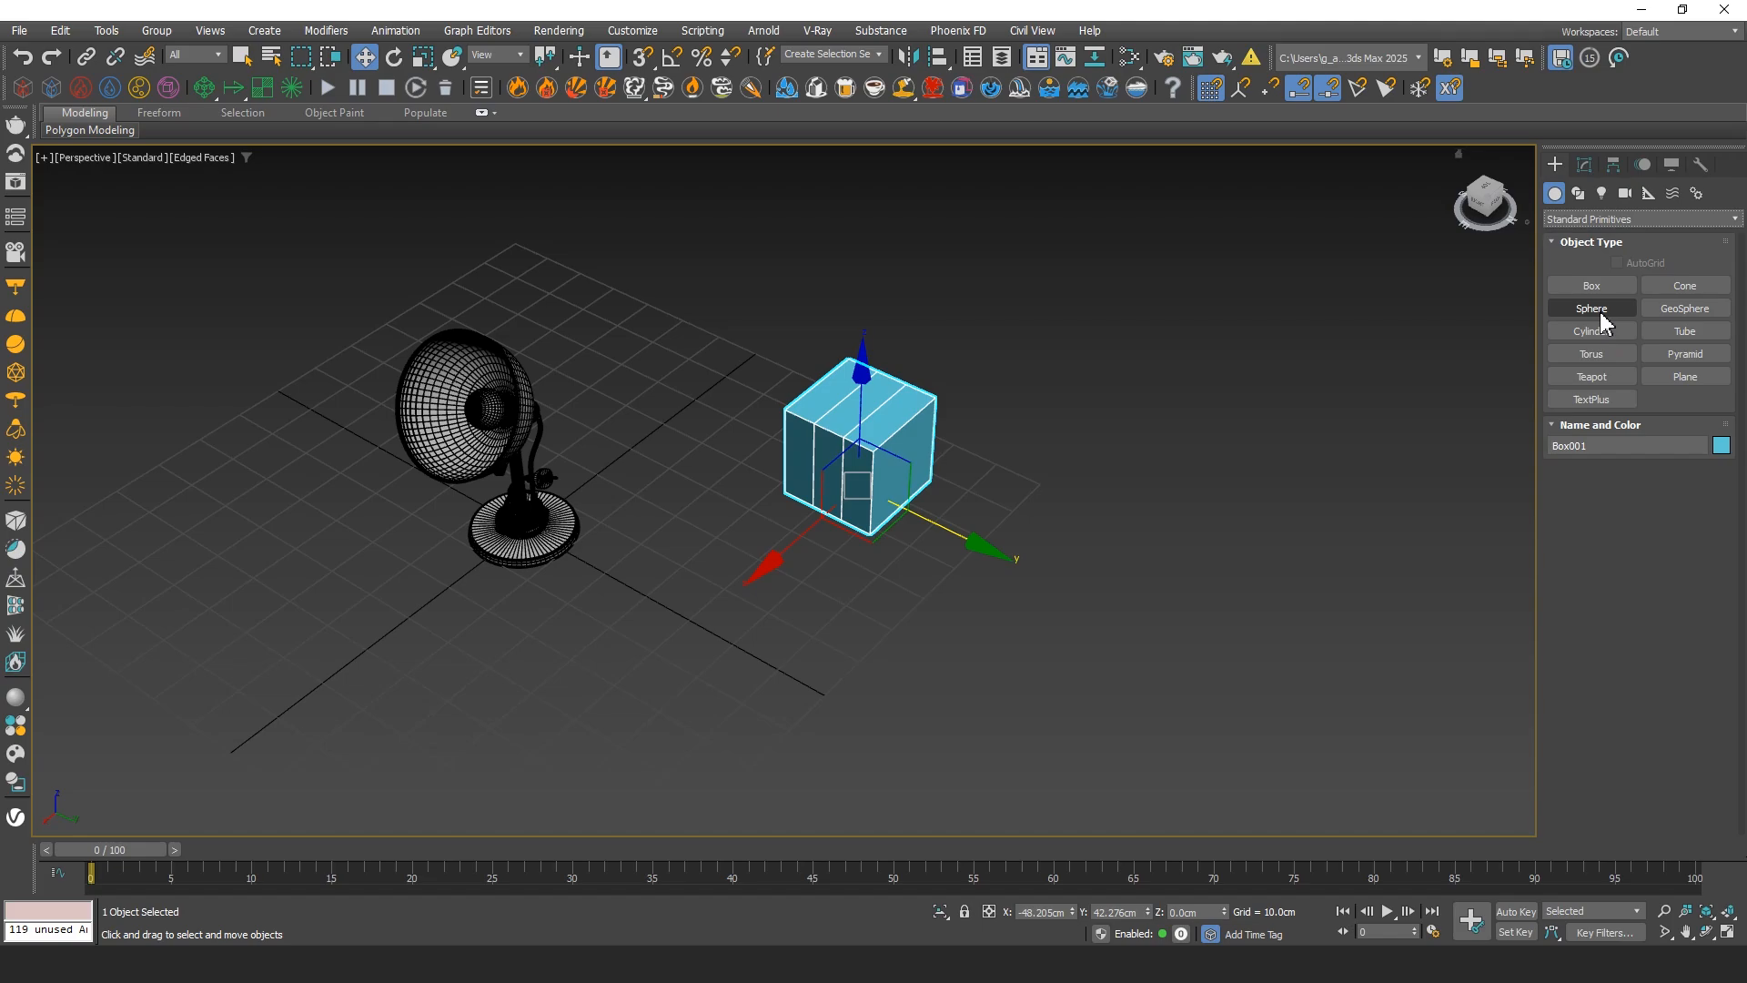
{"action": "middle_click_drag", "start_coordinate": [924, 655], "coordinate": [910, 513]}
{"action": "left_click_drag", "start_coordinate": [1193, 612], "coordinate": [1217, 583]}
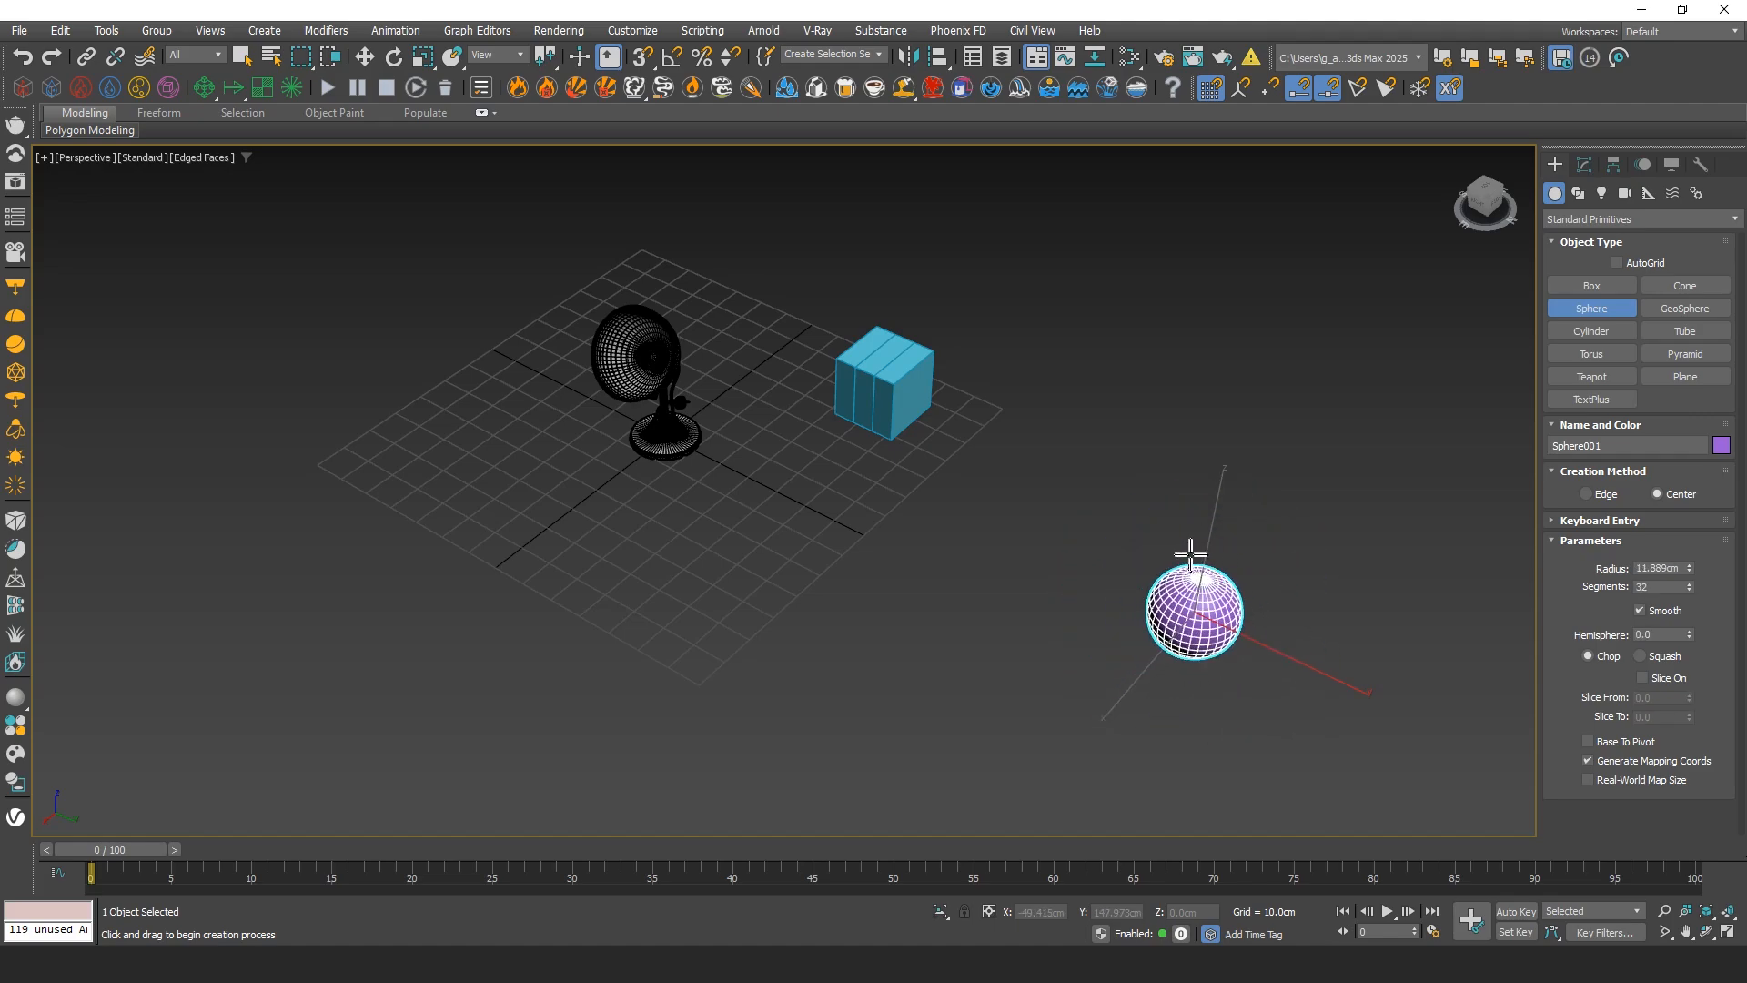
Set the sphere's radius to 10 cm and reduce its segments to 4
{"action": "scroll", "coordinate": [1164, 591], "scroll_direction": "up", "scroll_amount": 5}
{"action": "middle_click_drag", "start_coordinate": [1087, 556], "coordinate": [1149, 558], "text": "alt"}
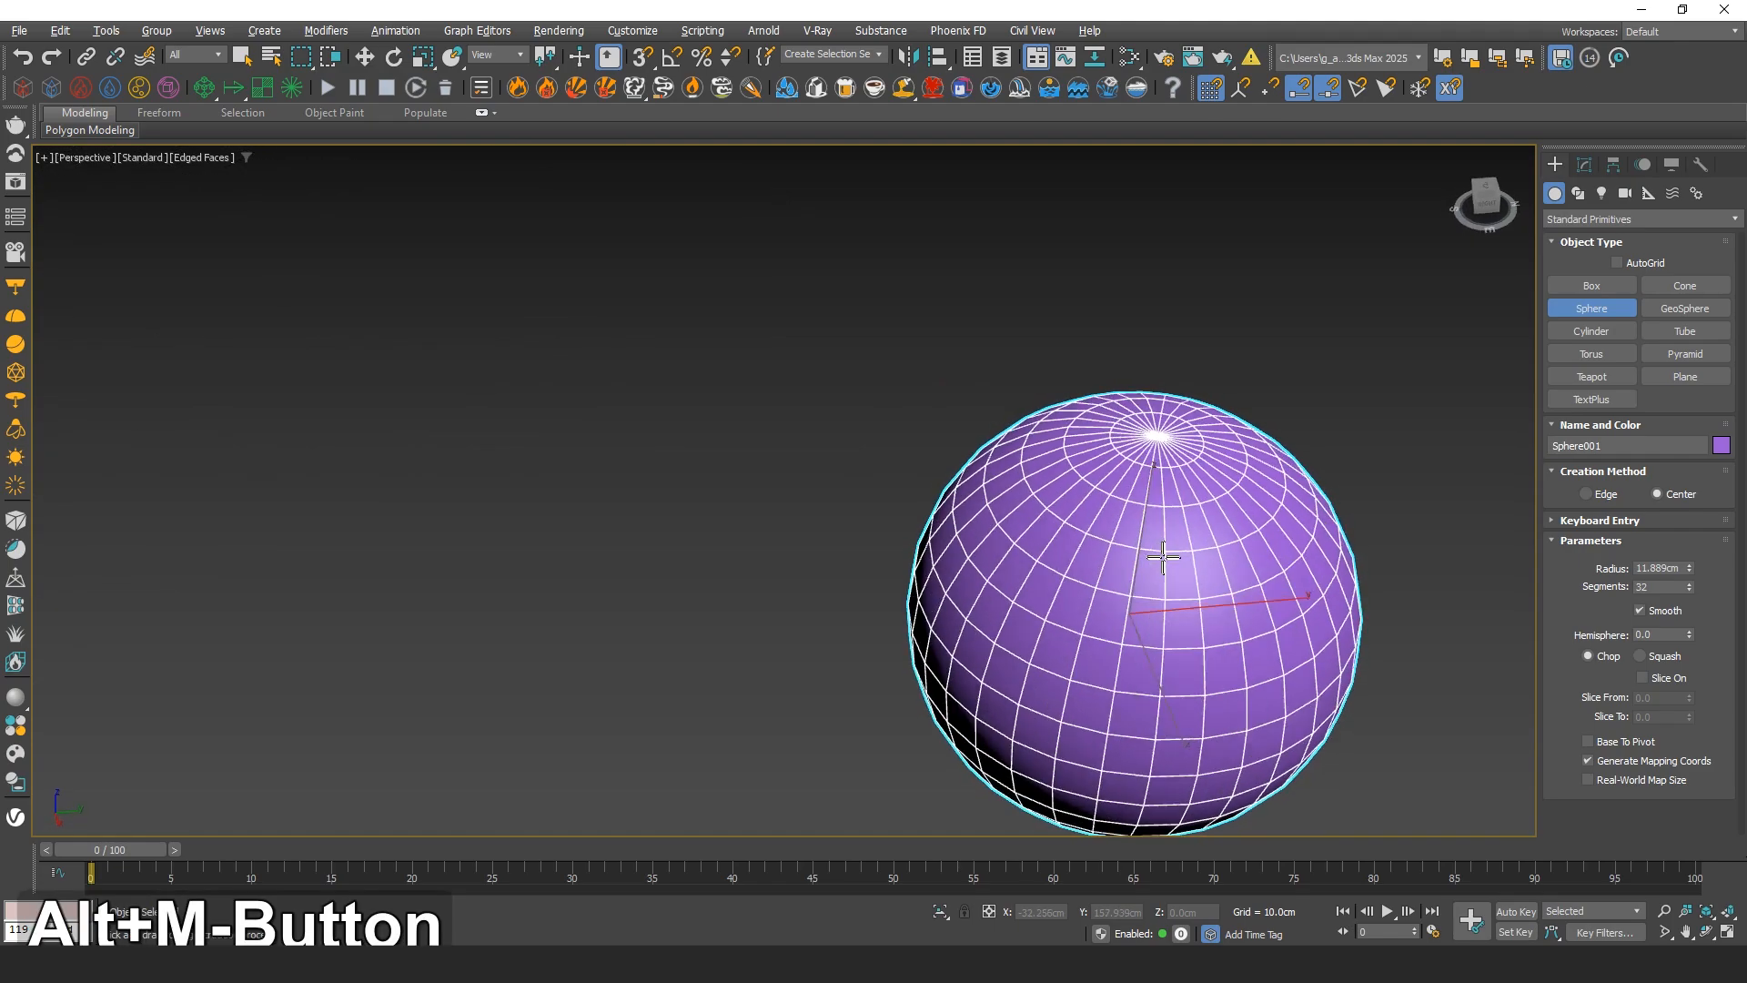
{"action": "left_click", "coordinate": [1584, 169]}
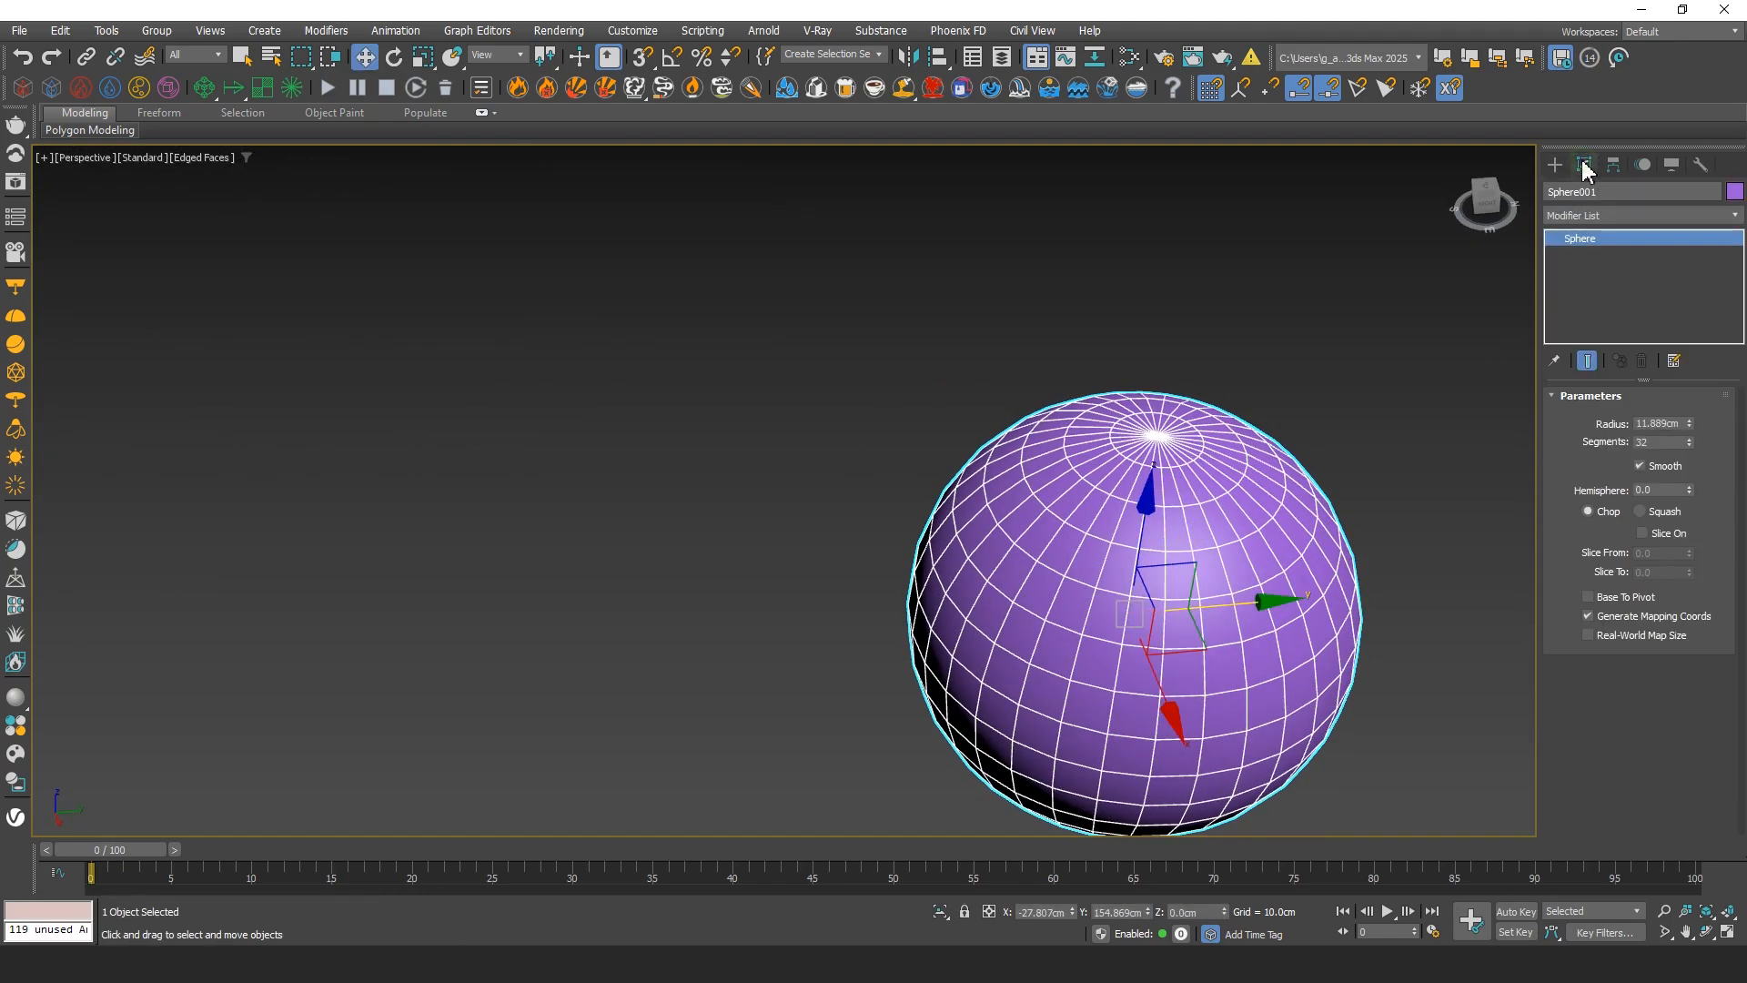
{"action": "middle_click_drag", "start_coordinate": [1173, 452], "coordinate": [878, 330]}
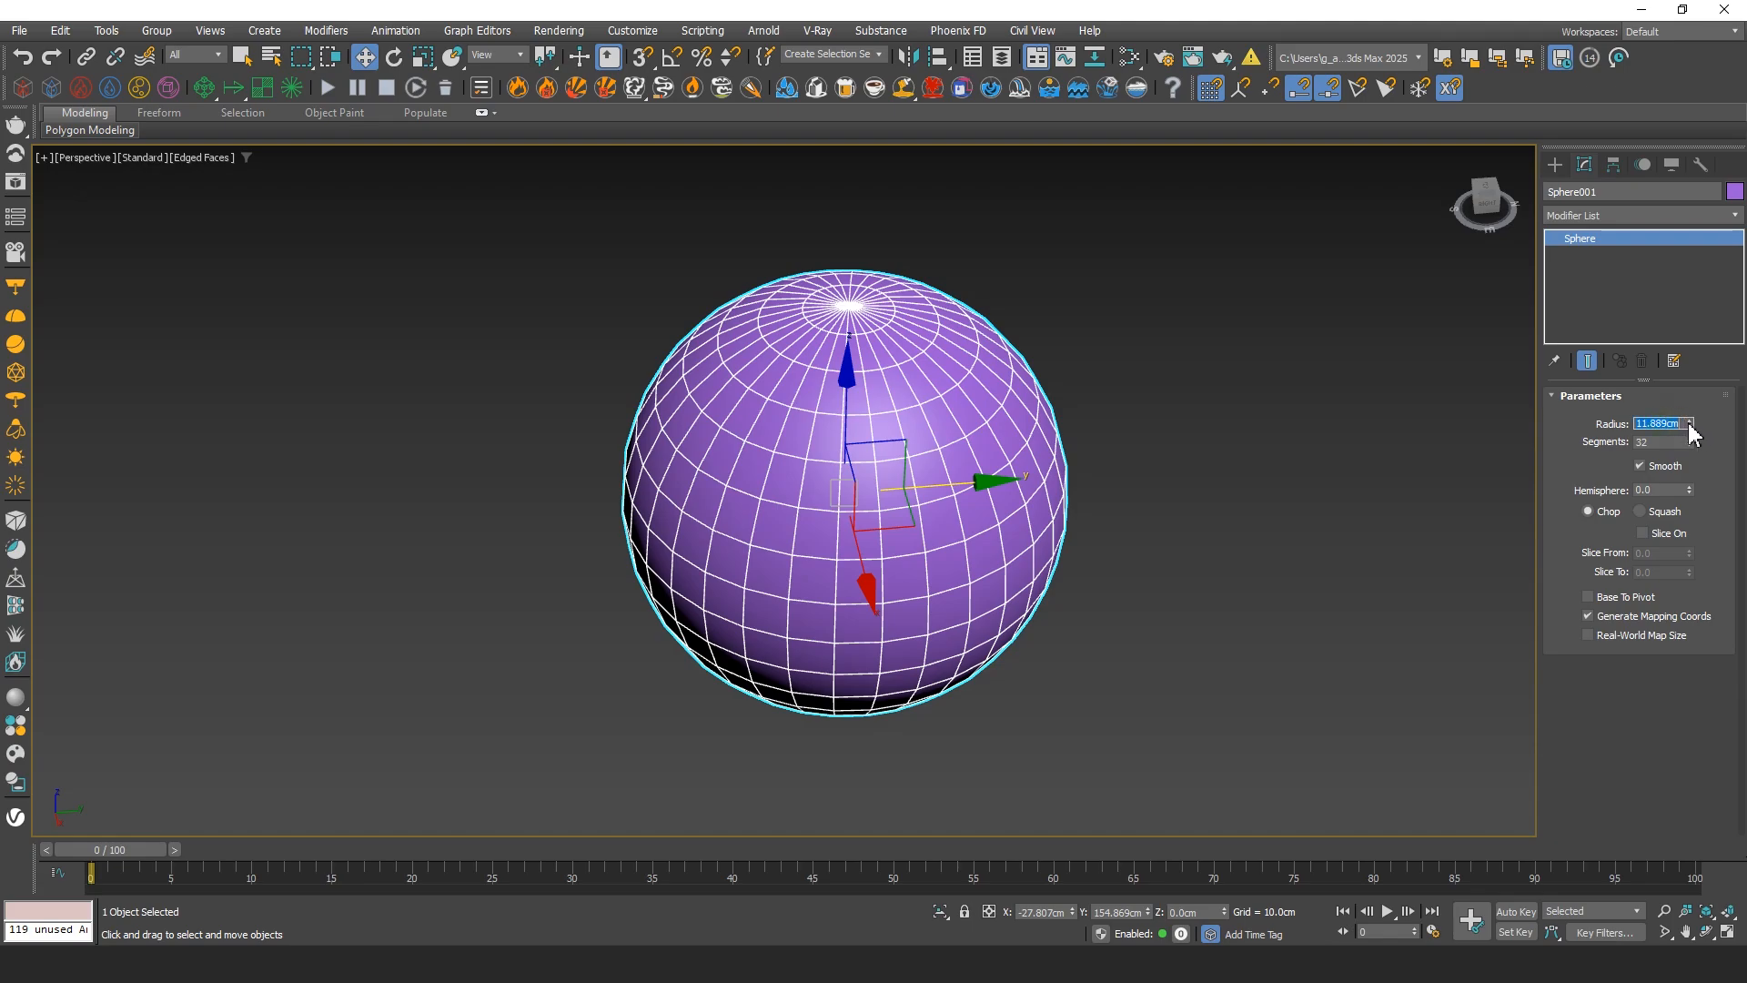
{"action": "left_click_drag", "start_coordinate": [1690, 432], "coordinate": [1689, 426]}
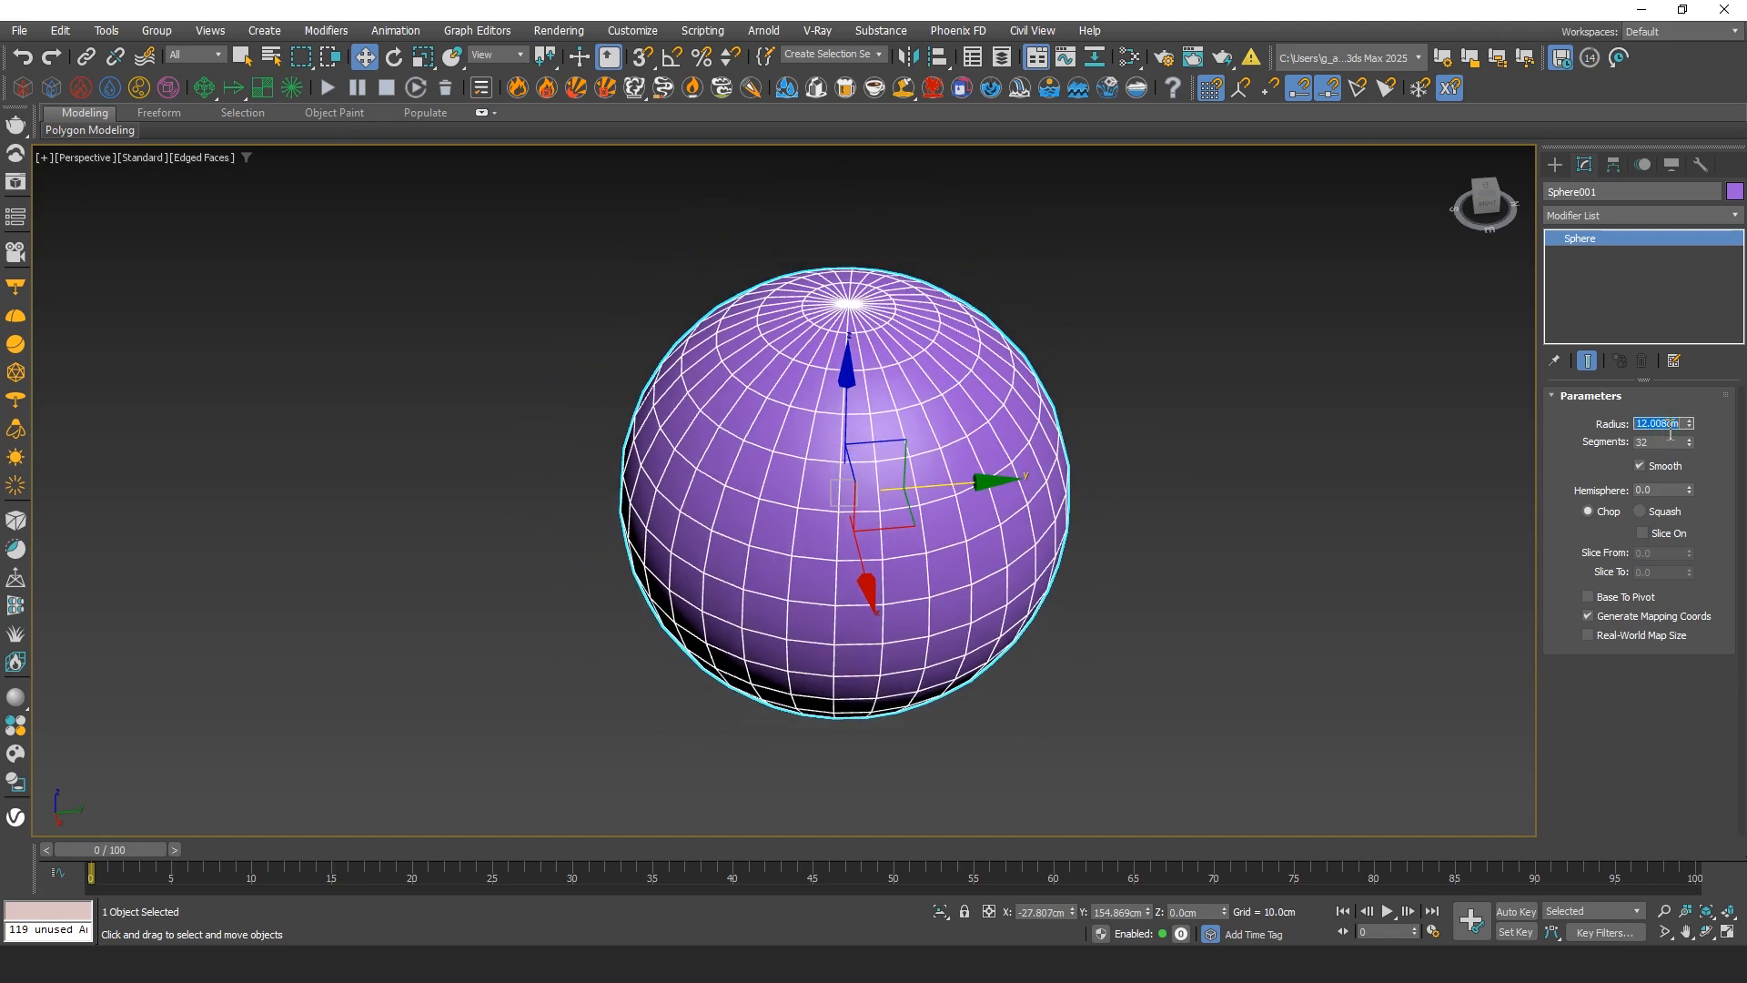
{"action": "type", "text": "10"}
{"action": "left_click", "coordinate": [1690, 438]}
{"action": "left_click_drag", "start_coordinate": [1690, 440], "coordinate": [1691, 523]}
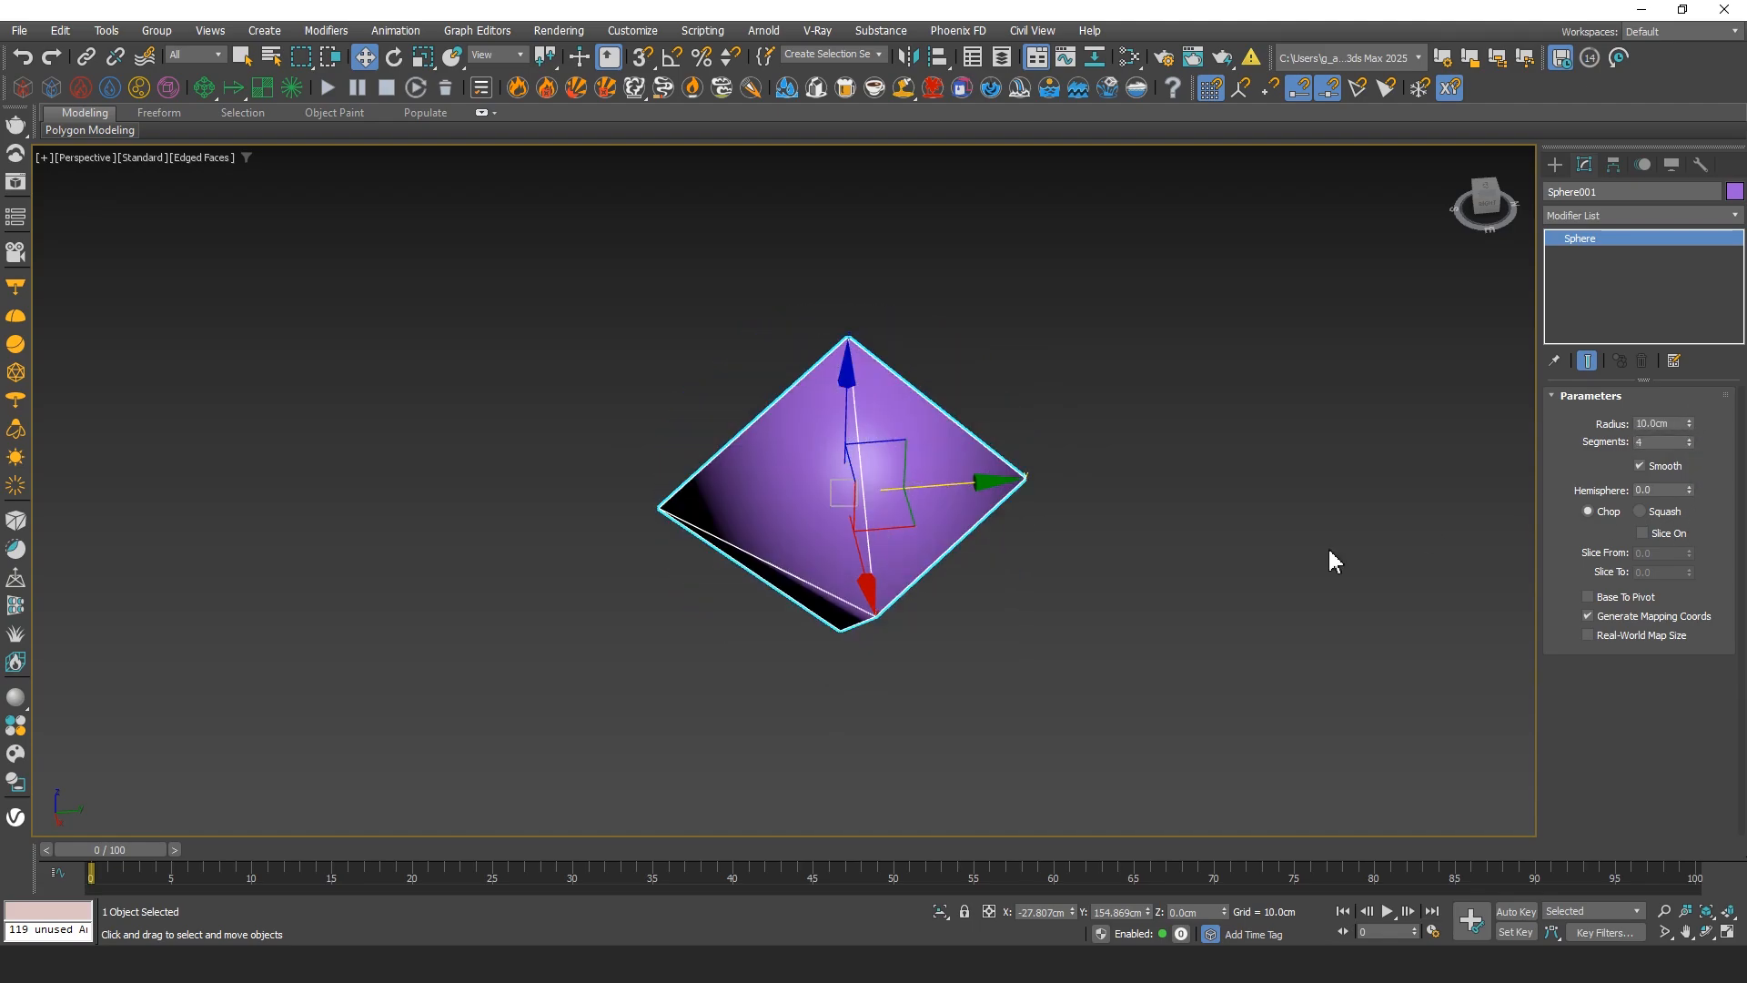
Examine the low-segment sphere's shape and edges from several angles, up close and from a distance
{"action": "middle_click_drag", "start_coordinate": [1038, 509], "coordinate": [1054, 479], "text": "alt"}
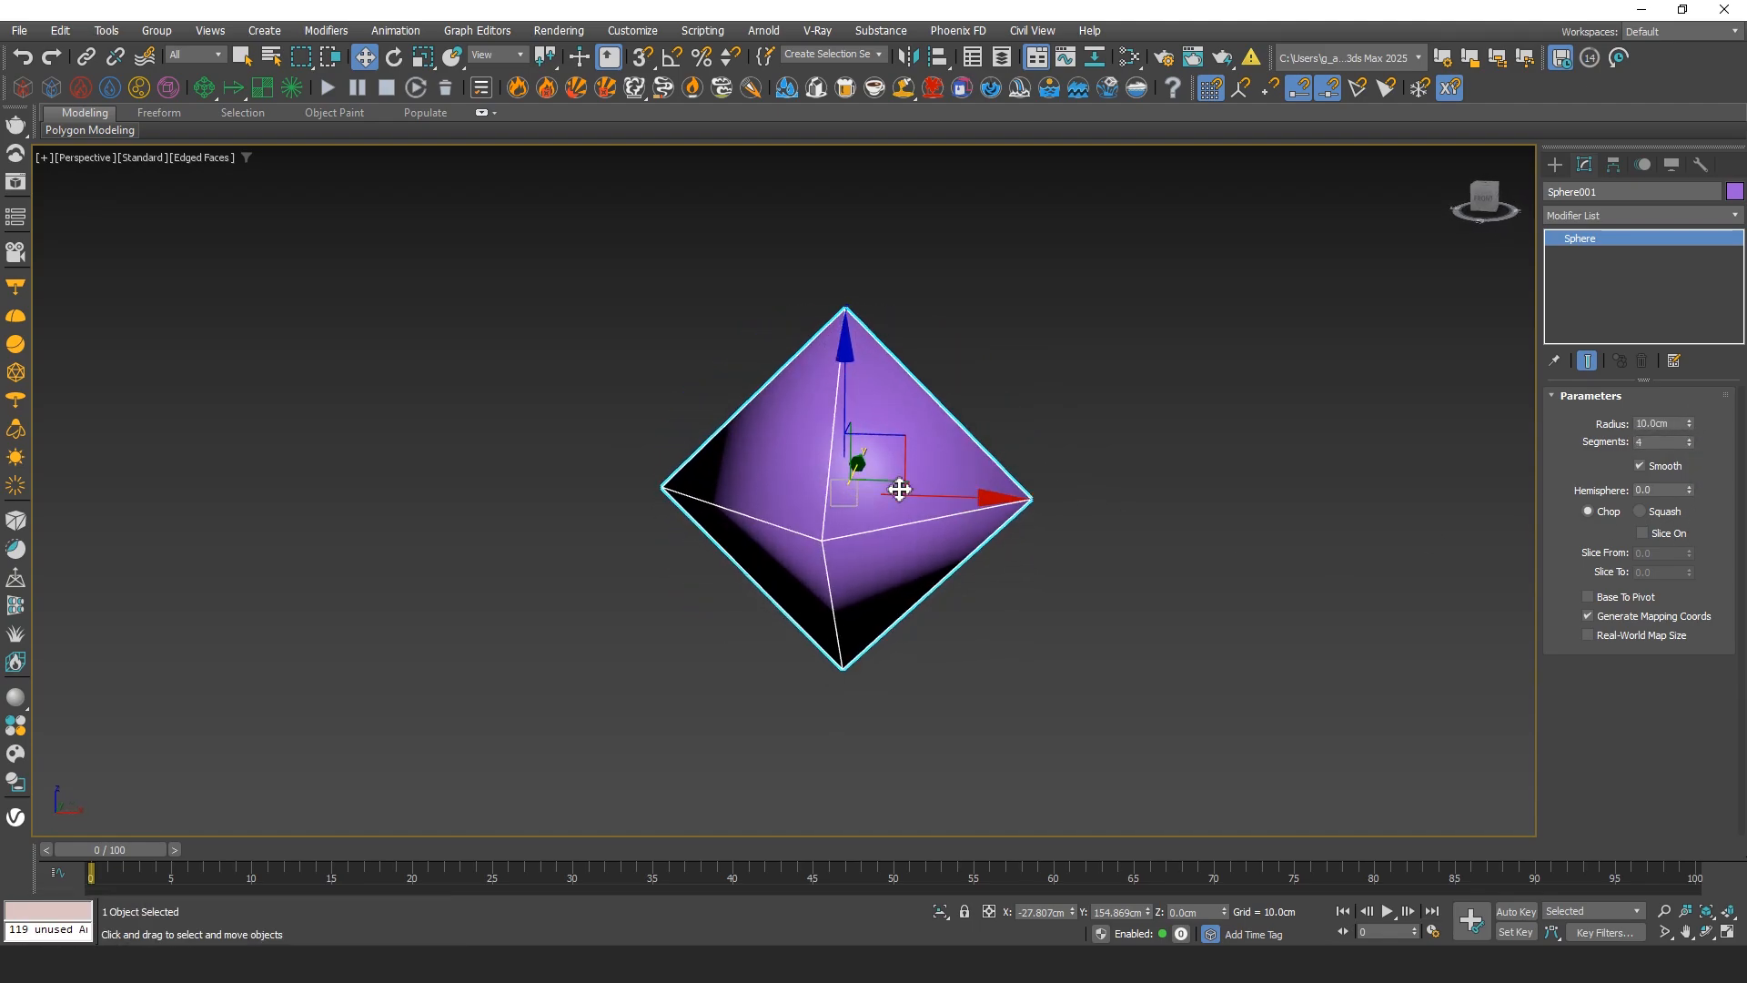
{"action": "middle_click_drag", "start_coordinate": [902, 492], "coordinate": [1012, 554]}
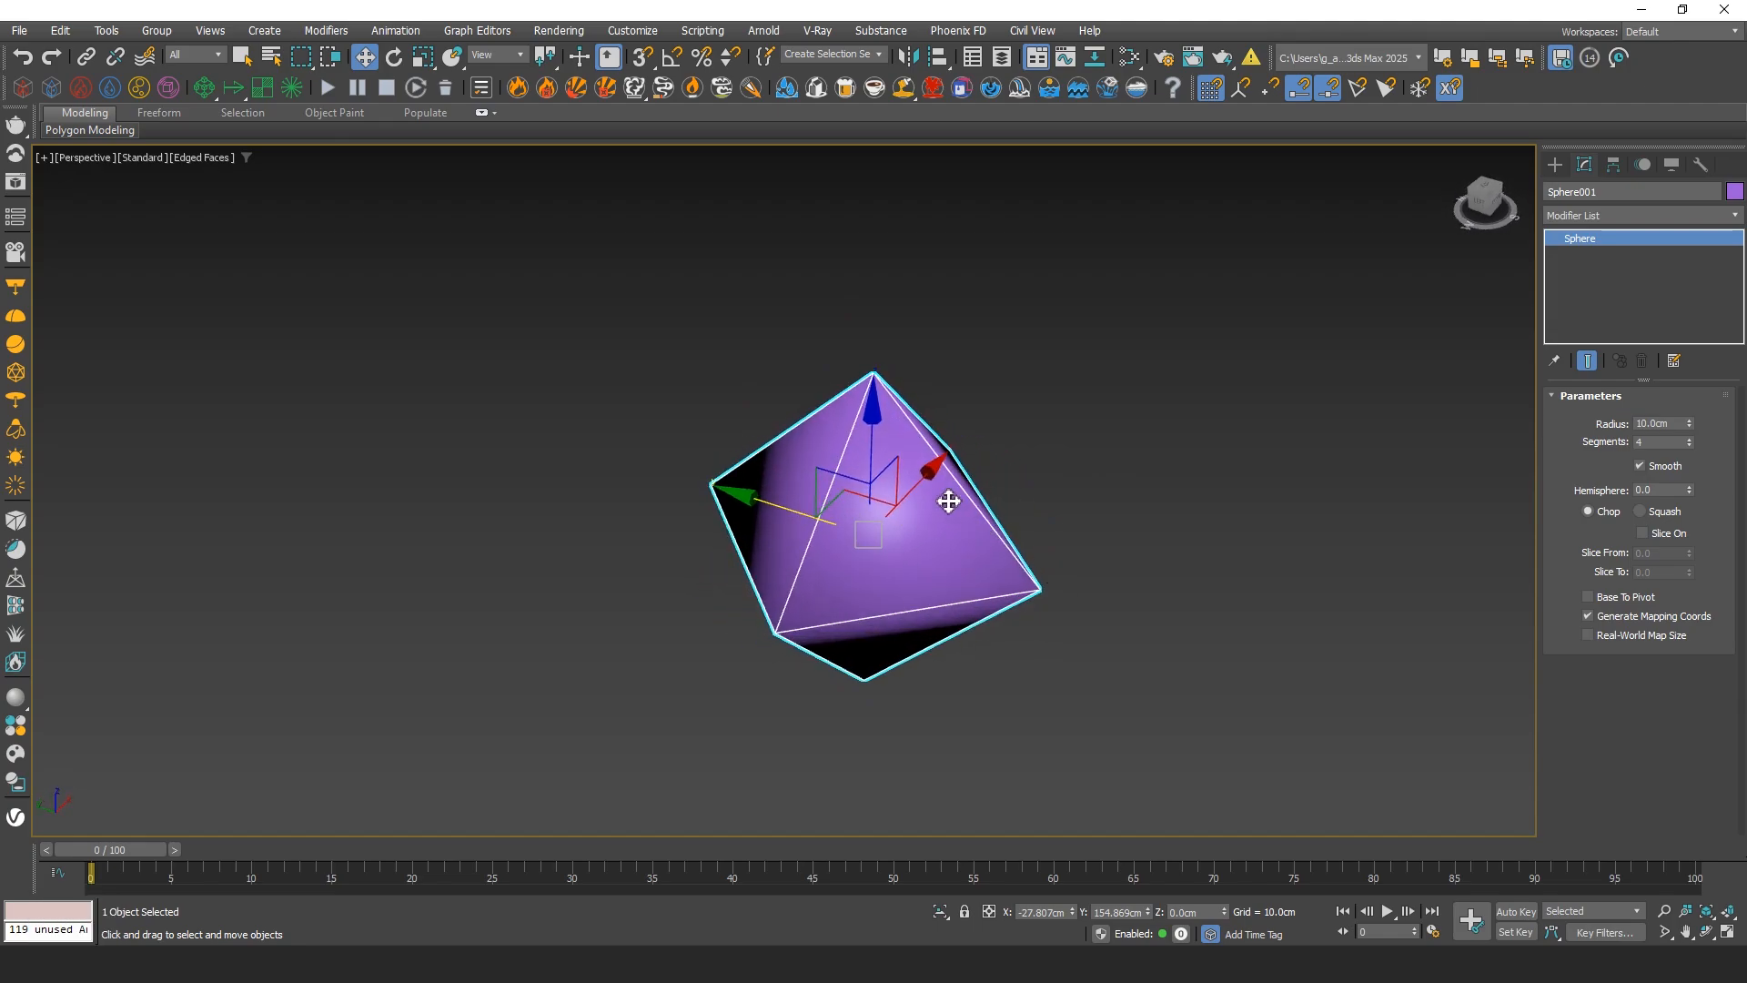
{"action": "middle_click_drag", "start_coordinate": [911, 490], "coordinate": [938, 419]}
{"action": "middle_click_drag", "start_coordinate": [976, 419], "coordinate": [1010, 429], "text": "alt"}
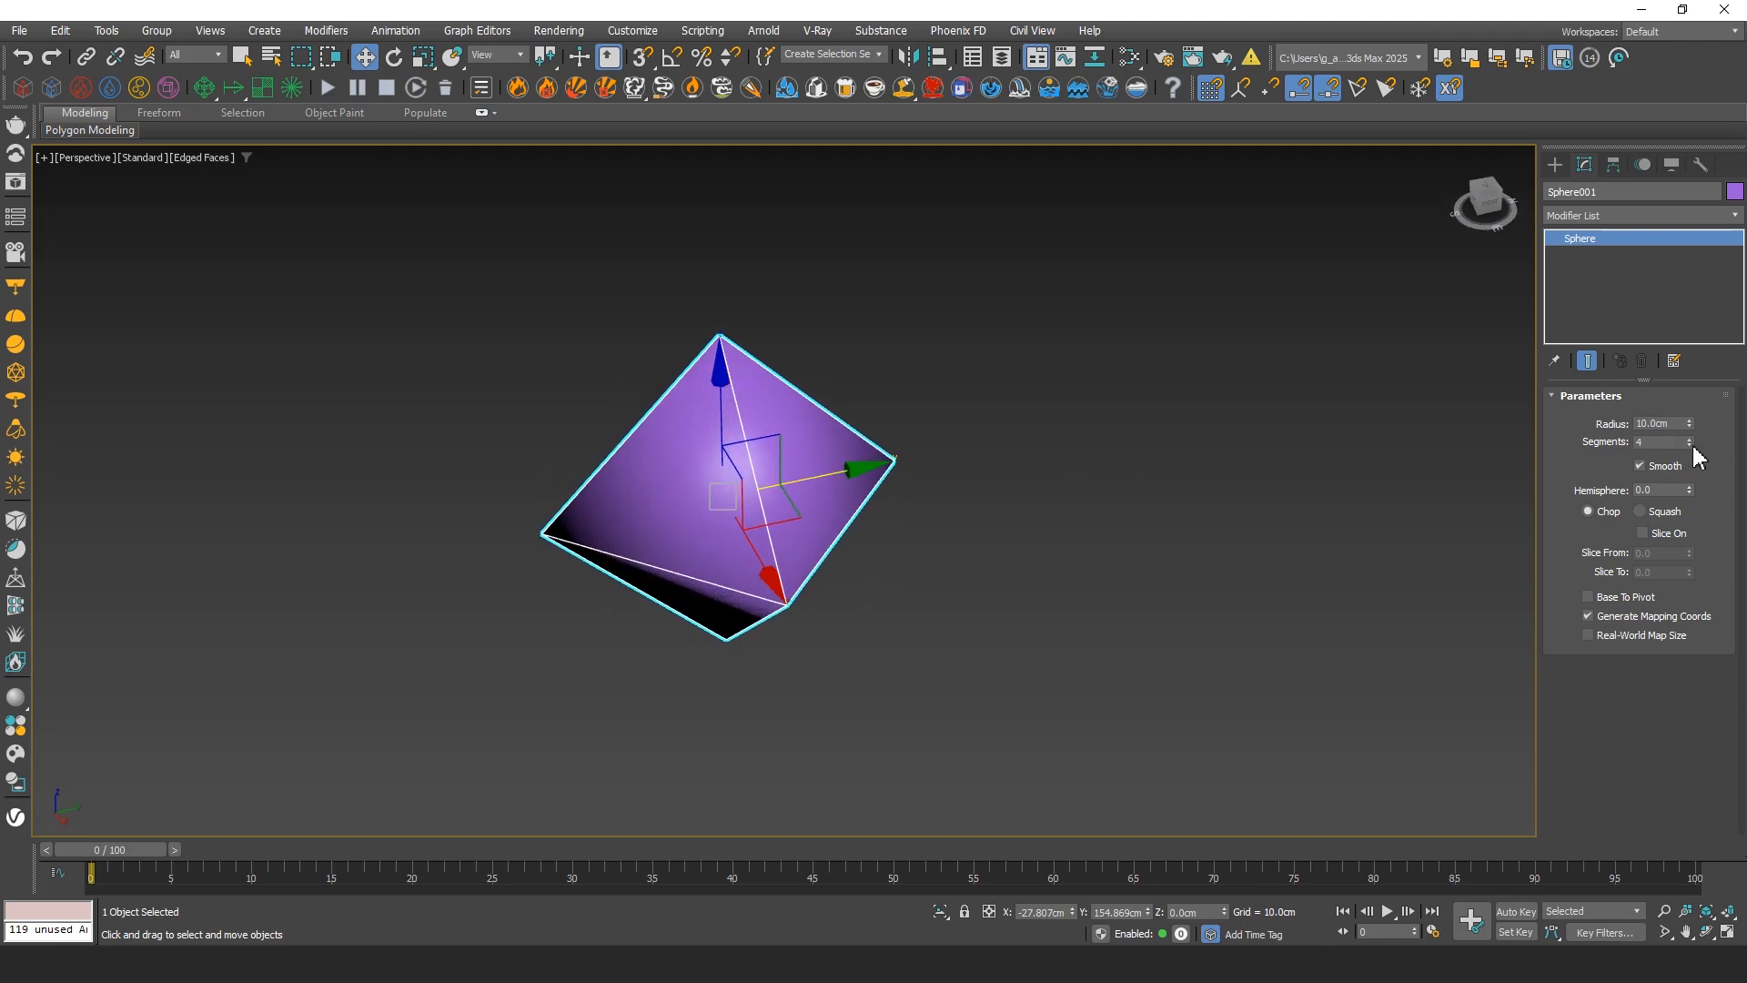
{"action": "mouse_move", "coordinate": [1690, 443]}
{"action": "left_mouse_down"}
{"action": "mouse_move", "coordinate": [1705, 419]}
{"action": "mouse_move", "coordinate": [1709, 449]}
{"action": "left_mouse_up"}
{"action": "middle_click_drag", "start_coordinate": [864, 448], "coordinate": [1019, 525], "text": "alt"}
{"action": "scroll", "coordinate": [965, 534], "scroll_direction": "up", "scroll_amount": 3}
{"action": "scroll", "coordinate": [889, 510], "scroll_direction": "up", "scroll_amount": 2}
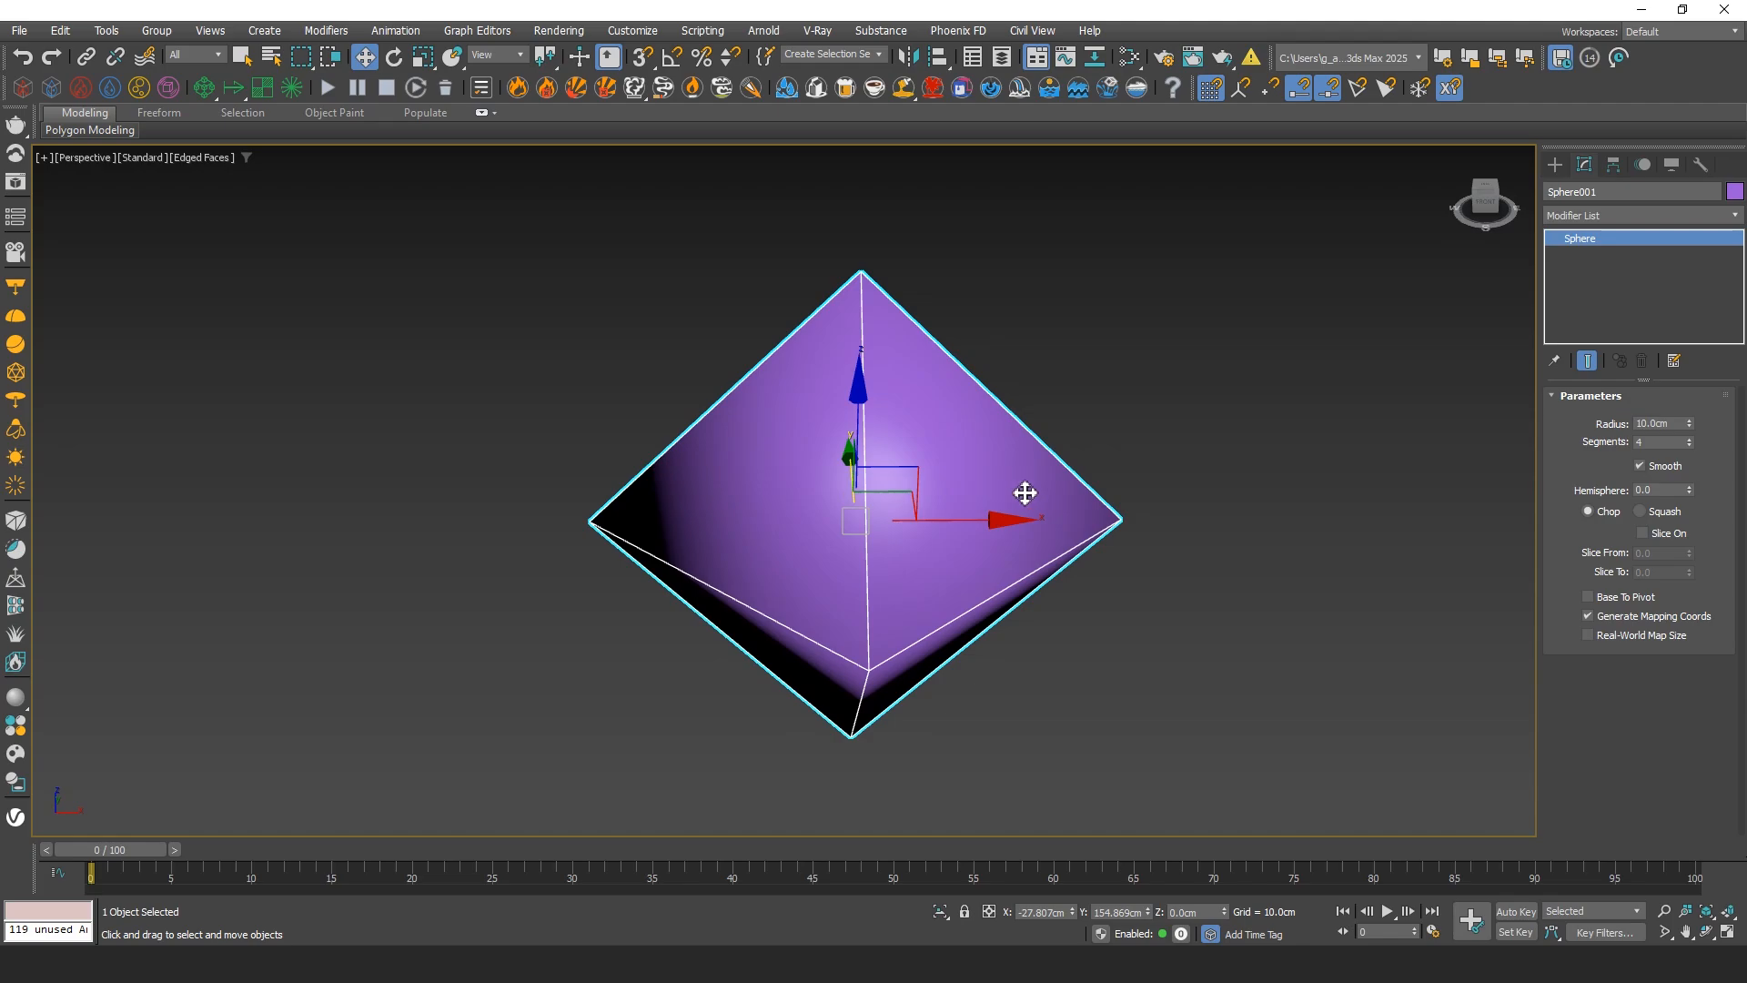
{"action": "middle_click_drag", "start_coordinate": [853, 487], "coordinate": [835, 528], "text": "alt"}
{"action": "scroll", "coordinate": [807, 472], "scroll_direction": "down", "scroll_amount": 8}
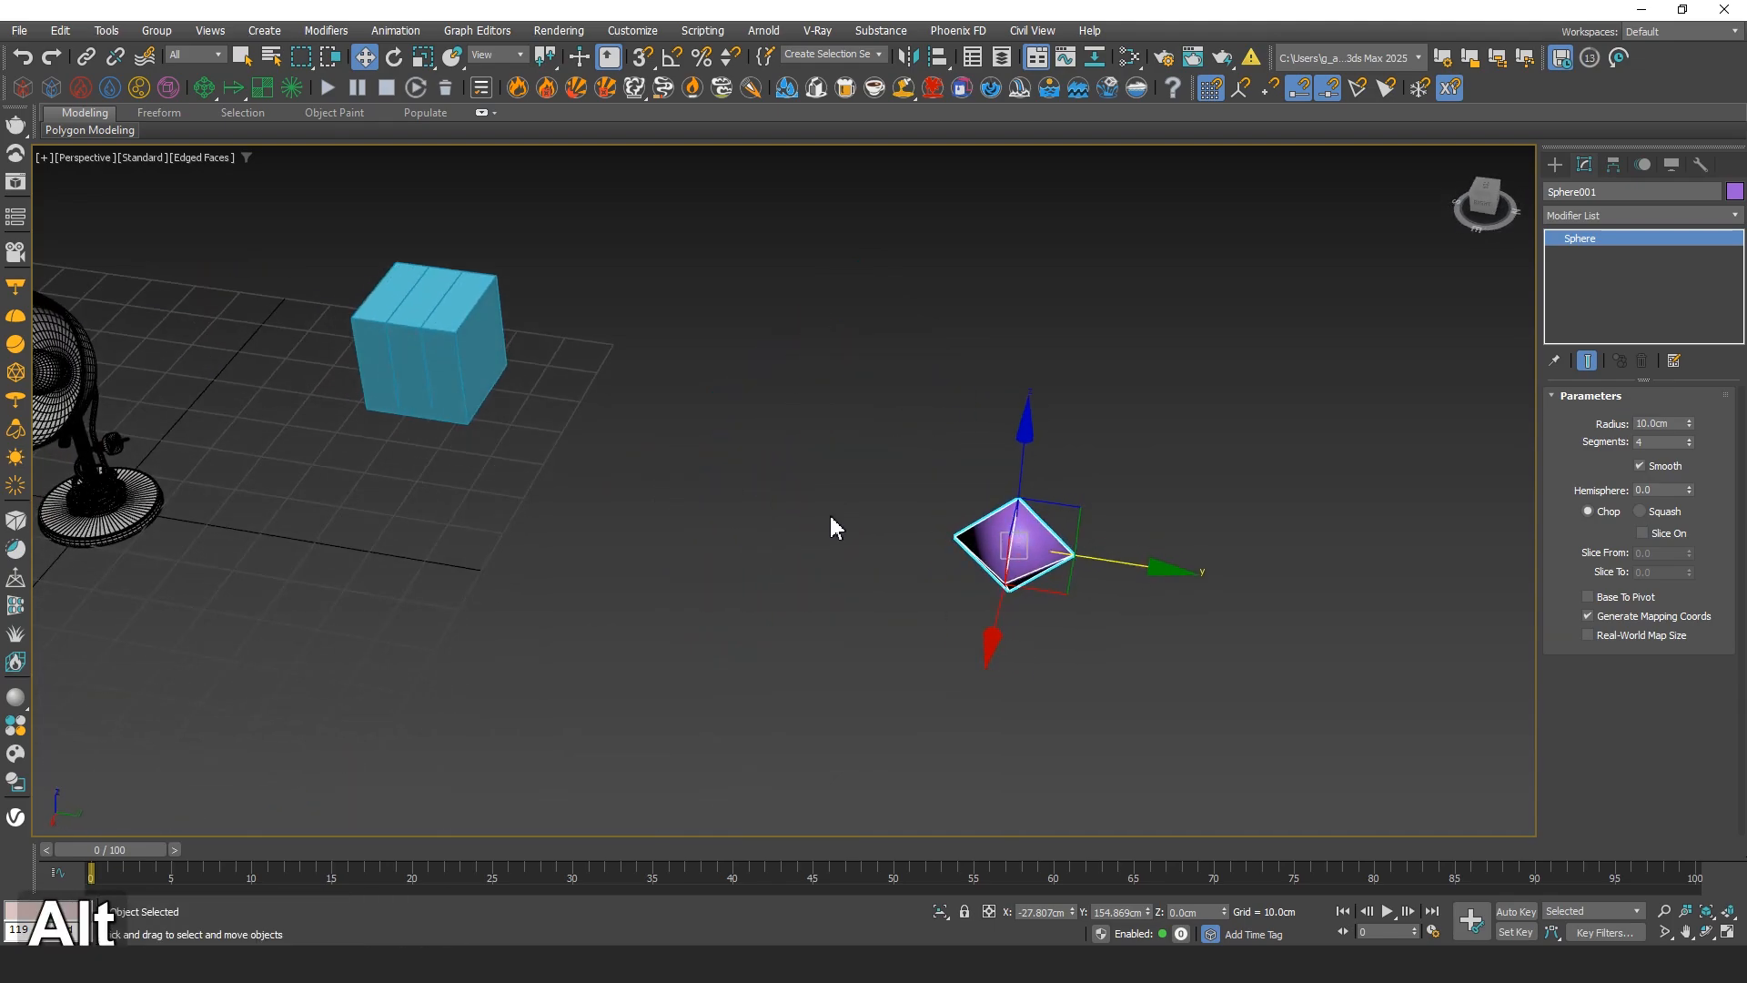
Select the cube and reset its length segments to 1
{"action": "left_click", "coordinate": [478, 350]}
{"action": "key", "text": "z"}
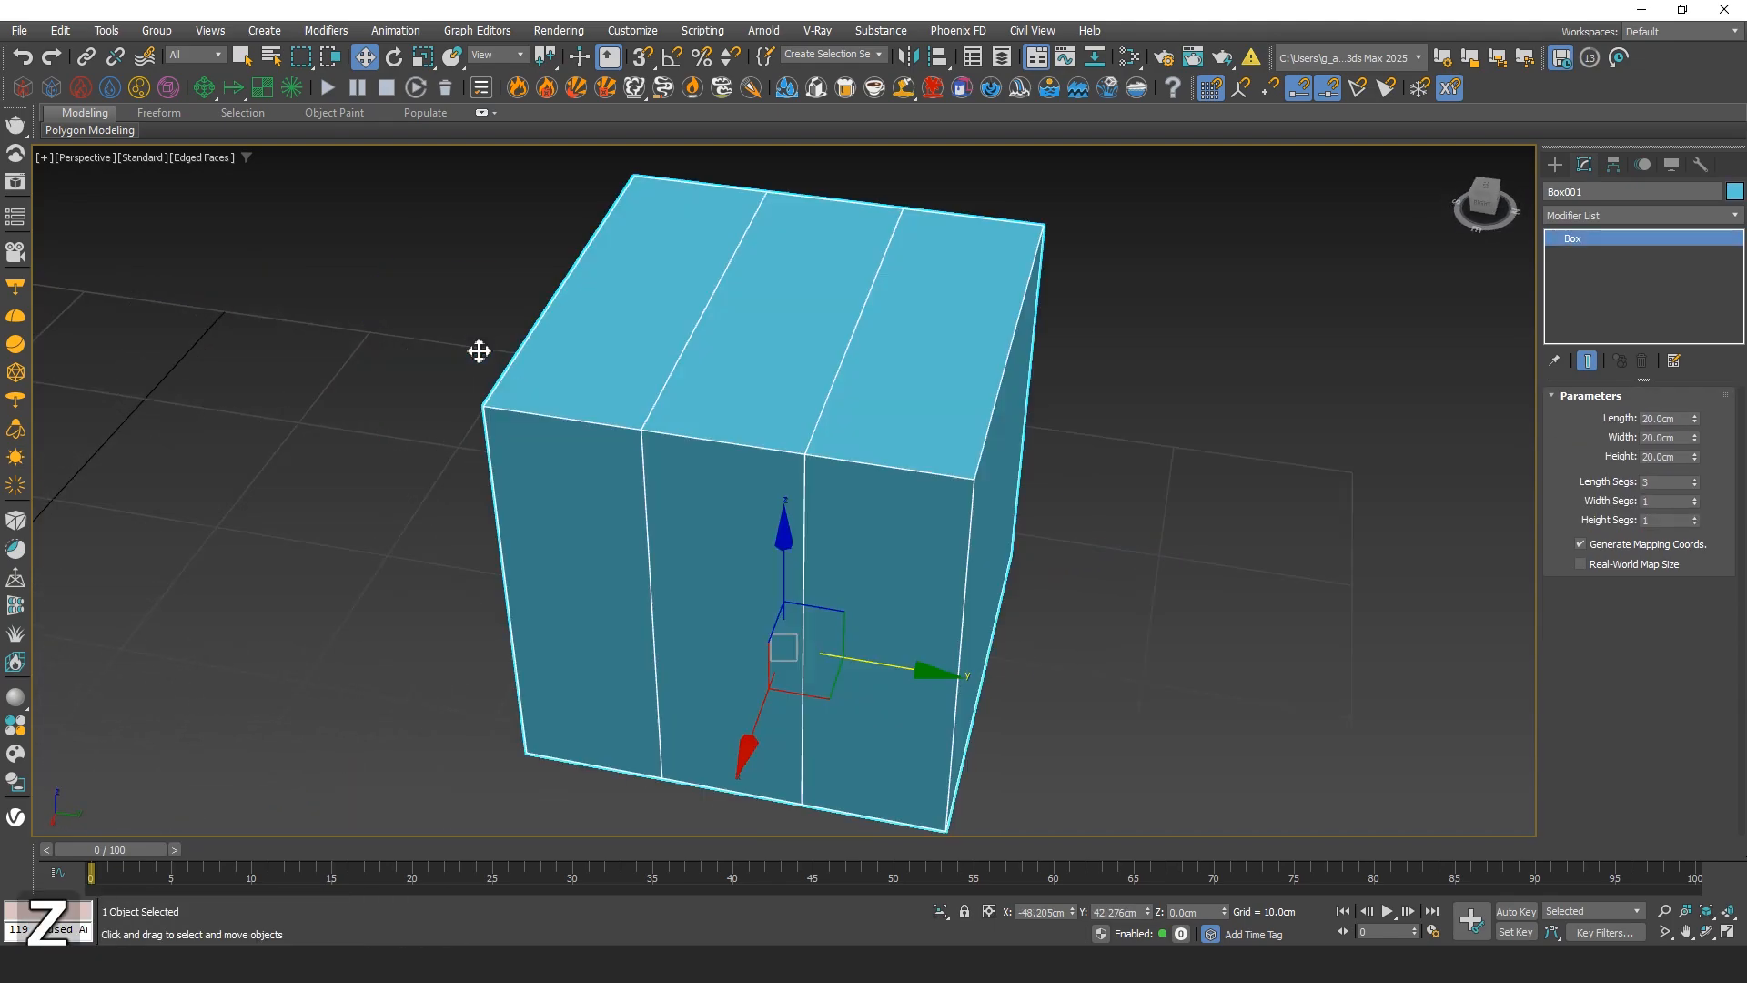
{"action": "mouse_move", "coordinate": [576, 382]}
{"action": "middle_mouse_down", "text": "alt"}
{"action": "mouse_move", "coordinate": [752, 425]}
{"action": "mouse_move", "coordinate": [570, 448]}
{"action": "mouse_move", "coordinate": [785, 400]}
{"action": "mouse_move", "coordinate": [773, 418]}
{"action": "mouse_move", "coordinate": [585, 399]}
{"action": "middle_mouse_up", "text": "alt"}
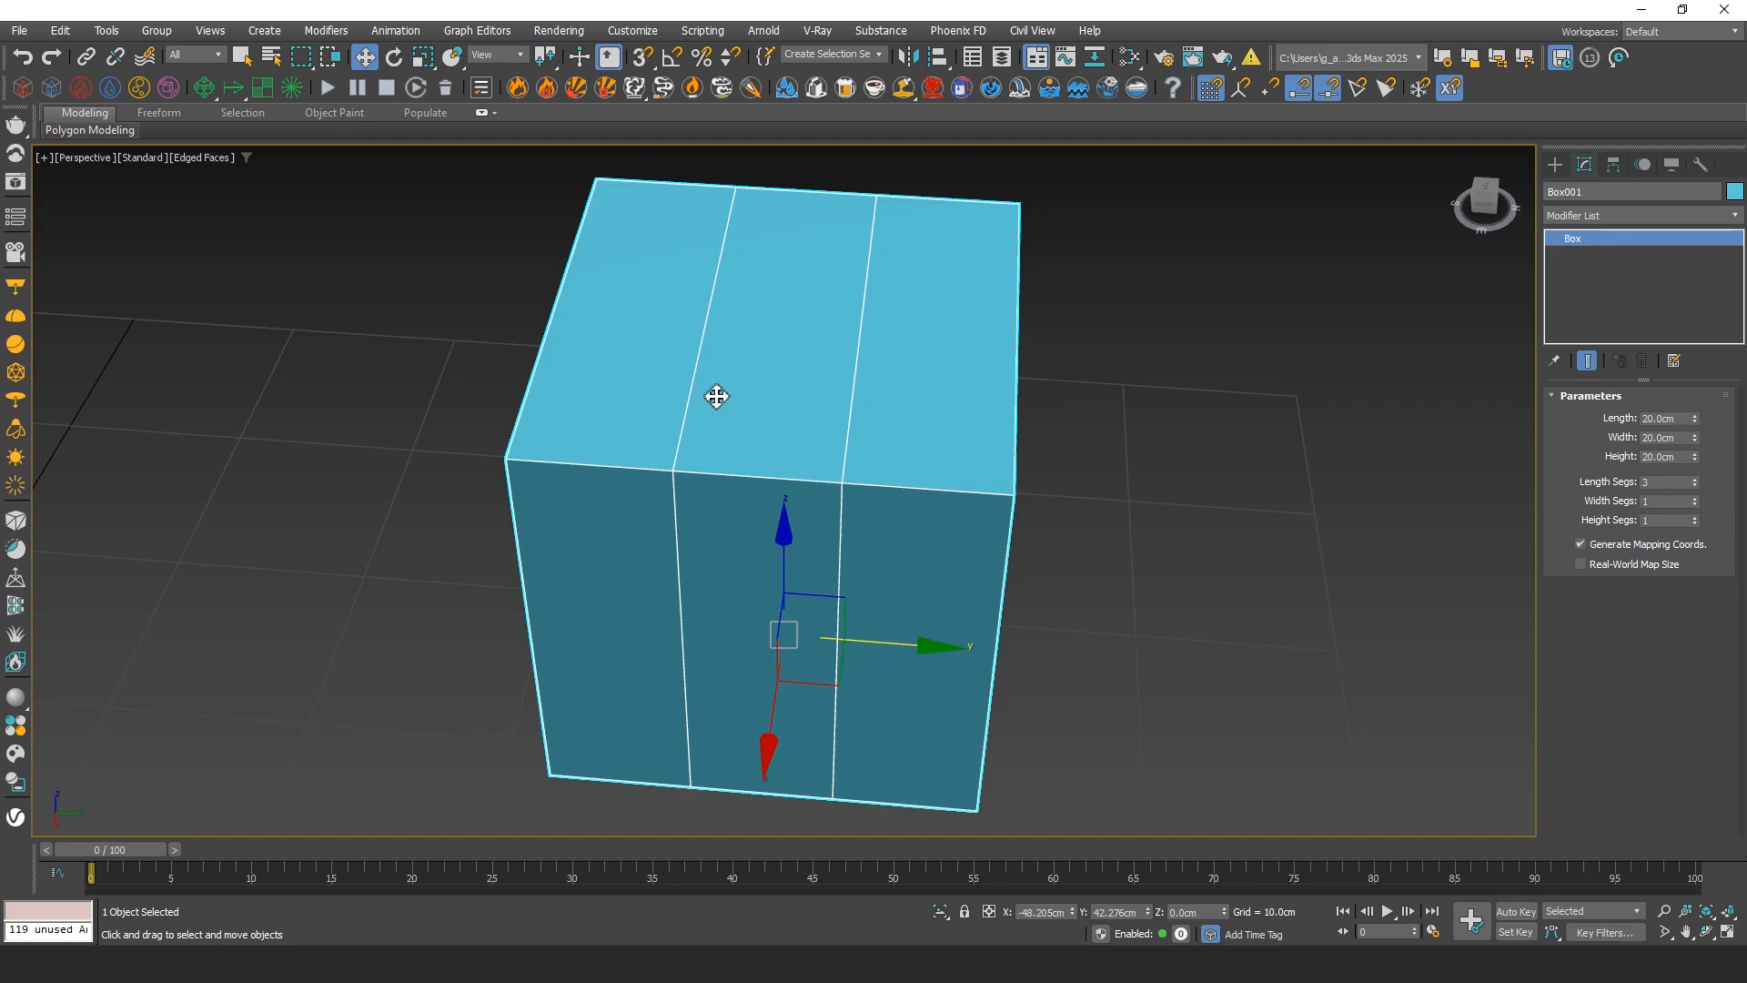
{"action": "scroll", "coordinate": [717, 396], "scroll_direction": "down", "scroll_amount": 4}
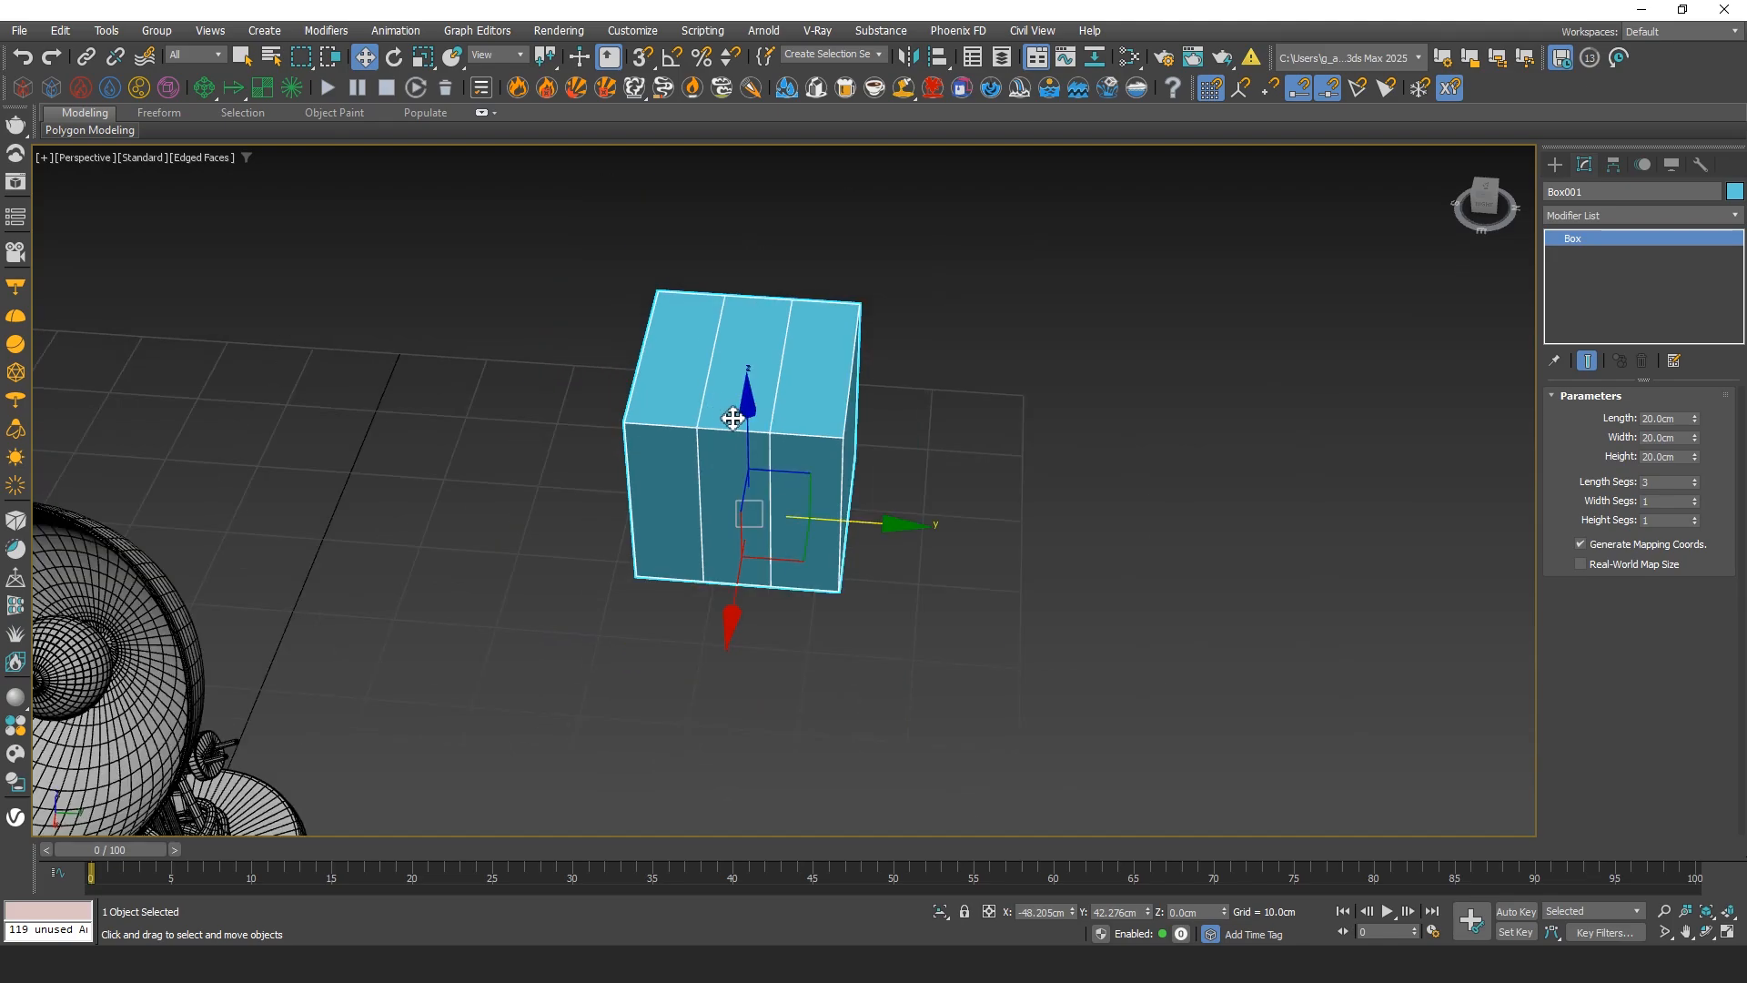
{"action": "scroll", "coordinate": [723, 415], "scroll_direction": "up", "scroll_amount": 6}
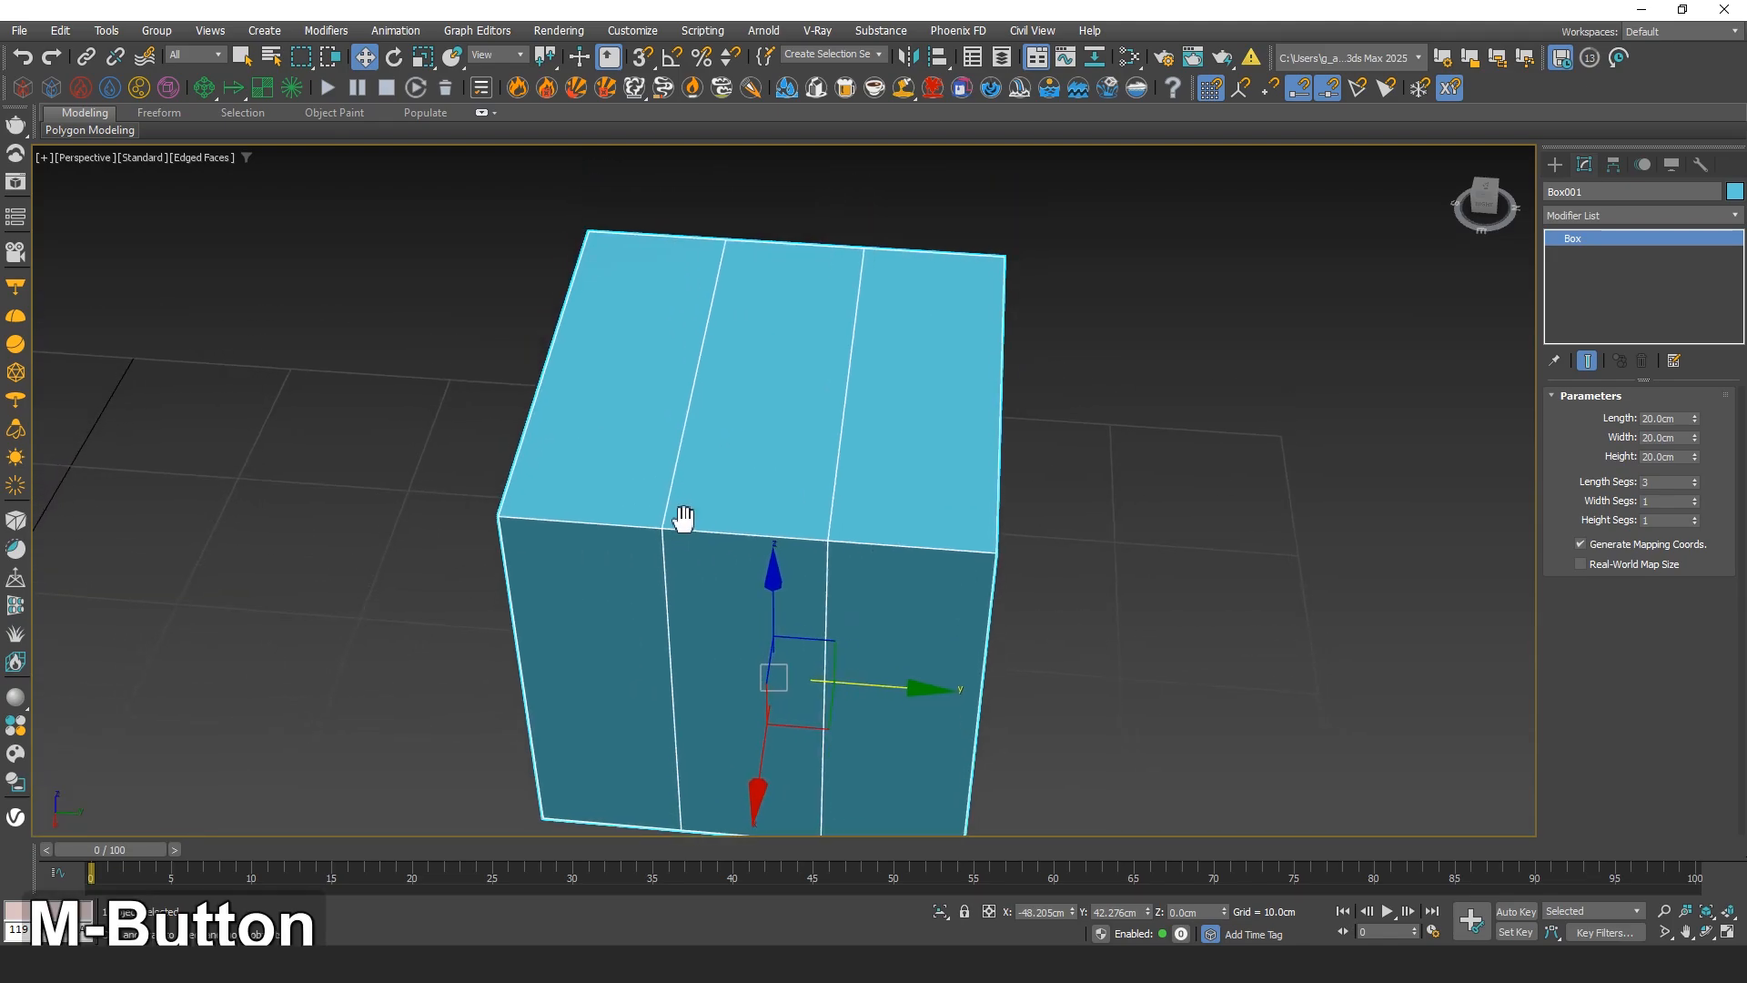
{"action": "middle_click_drag", "start_coordinate": [682, 512], "coordinate": [710, 490], "text": "alt"}
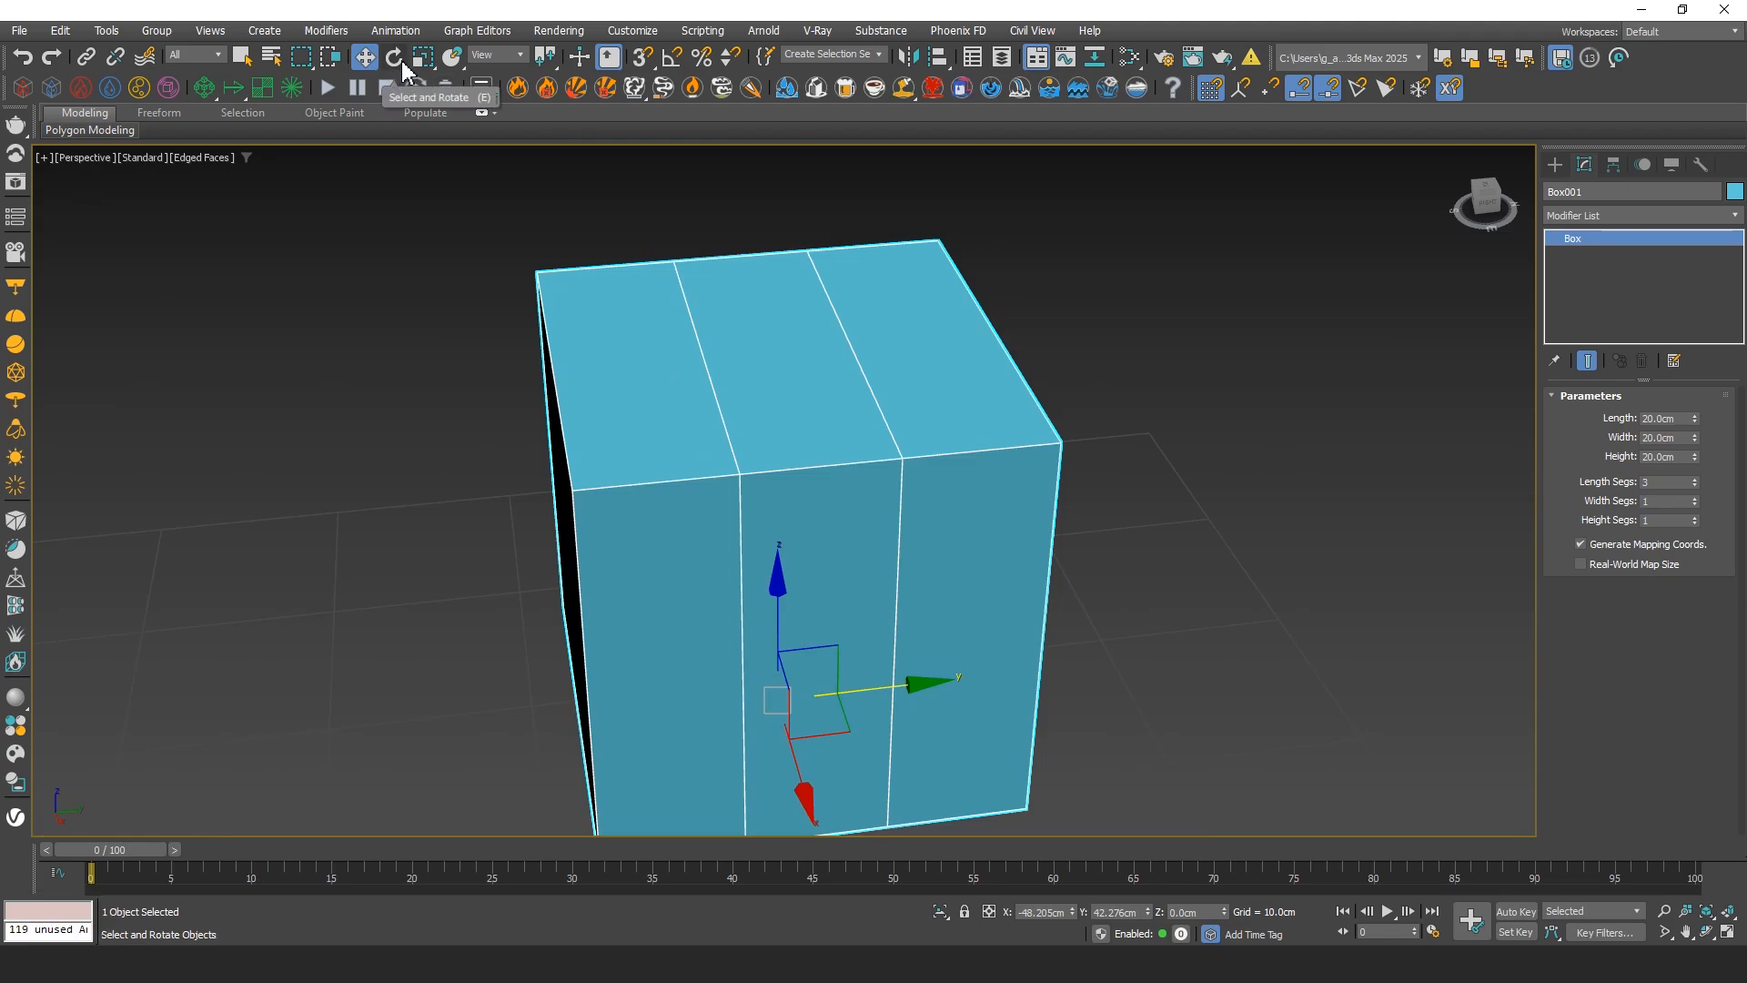
{"action": "middle_click_drag", "start_coordinate": [631, 354], "coordinate": [753, 538]}
{"action": "middle_click_drag", "start_coordinate": [796, 597], "coordinate": [727, 552], "text": "alt"}
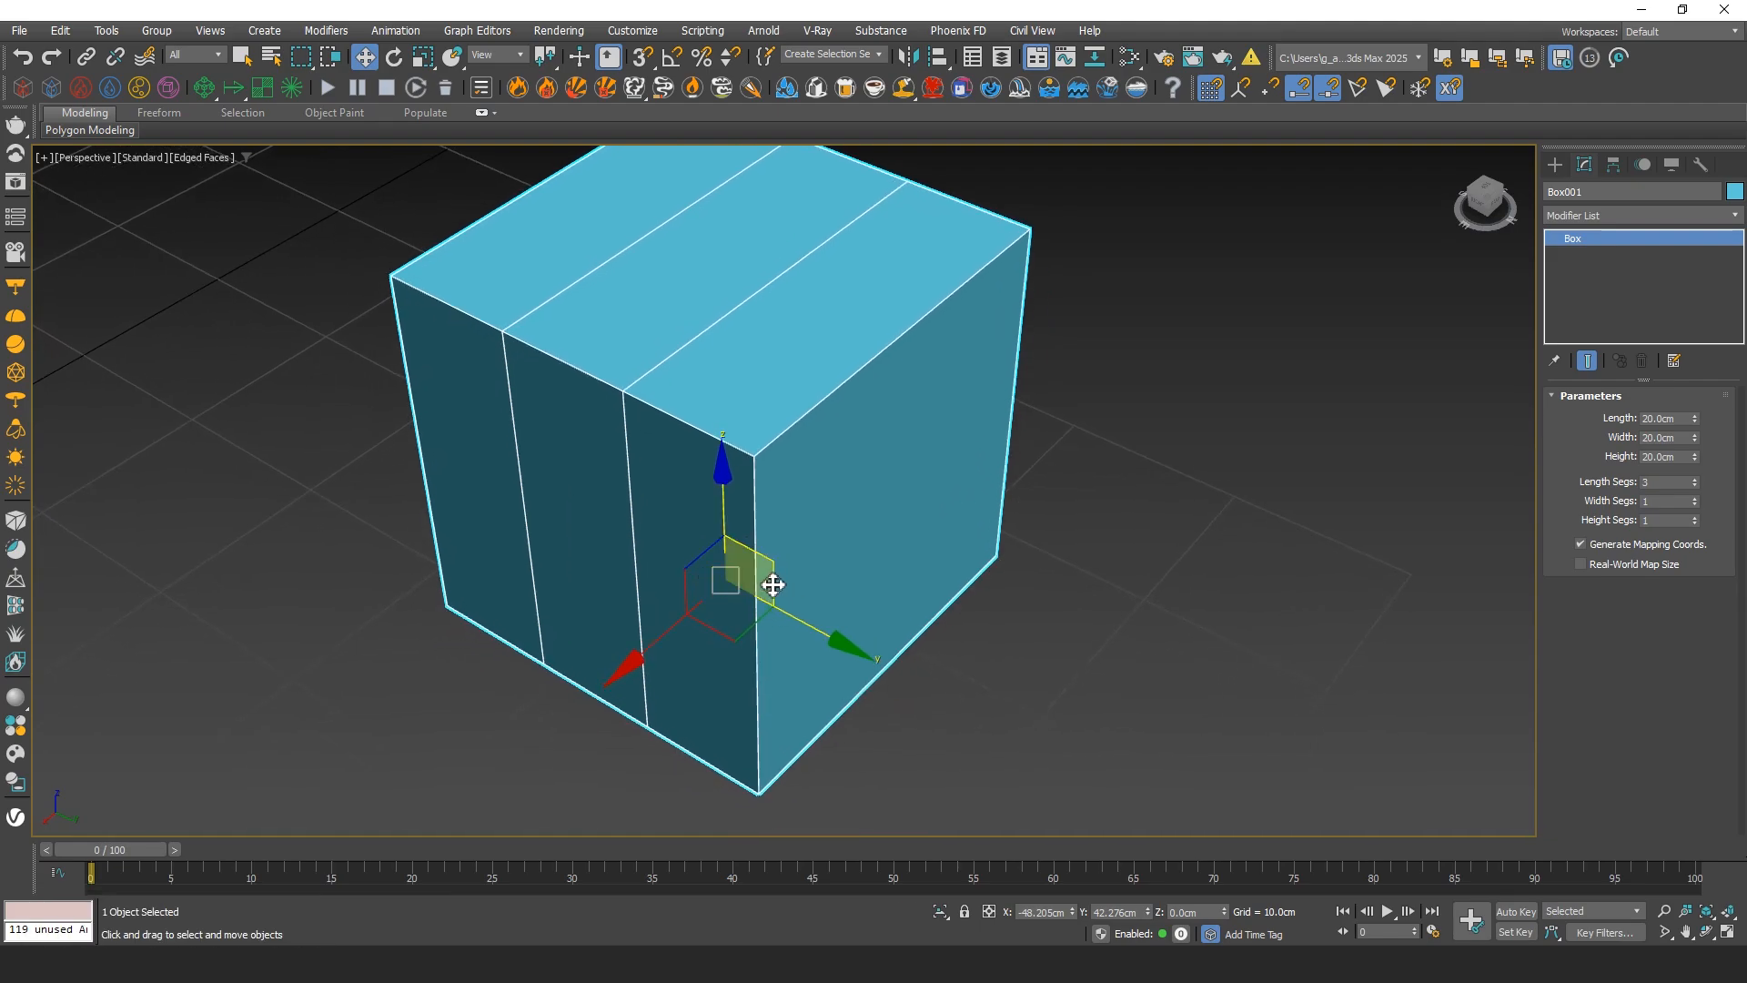
{"action": "left_click_drag", "start_coordinate": [1695, 484], "coordinate": [1695, 500]}
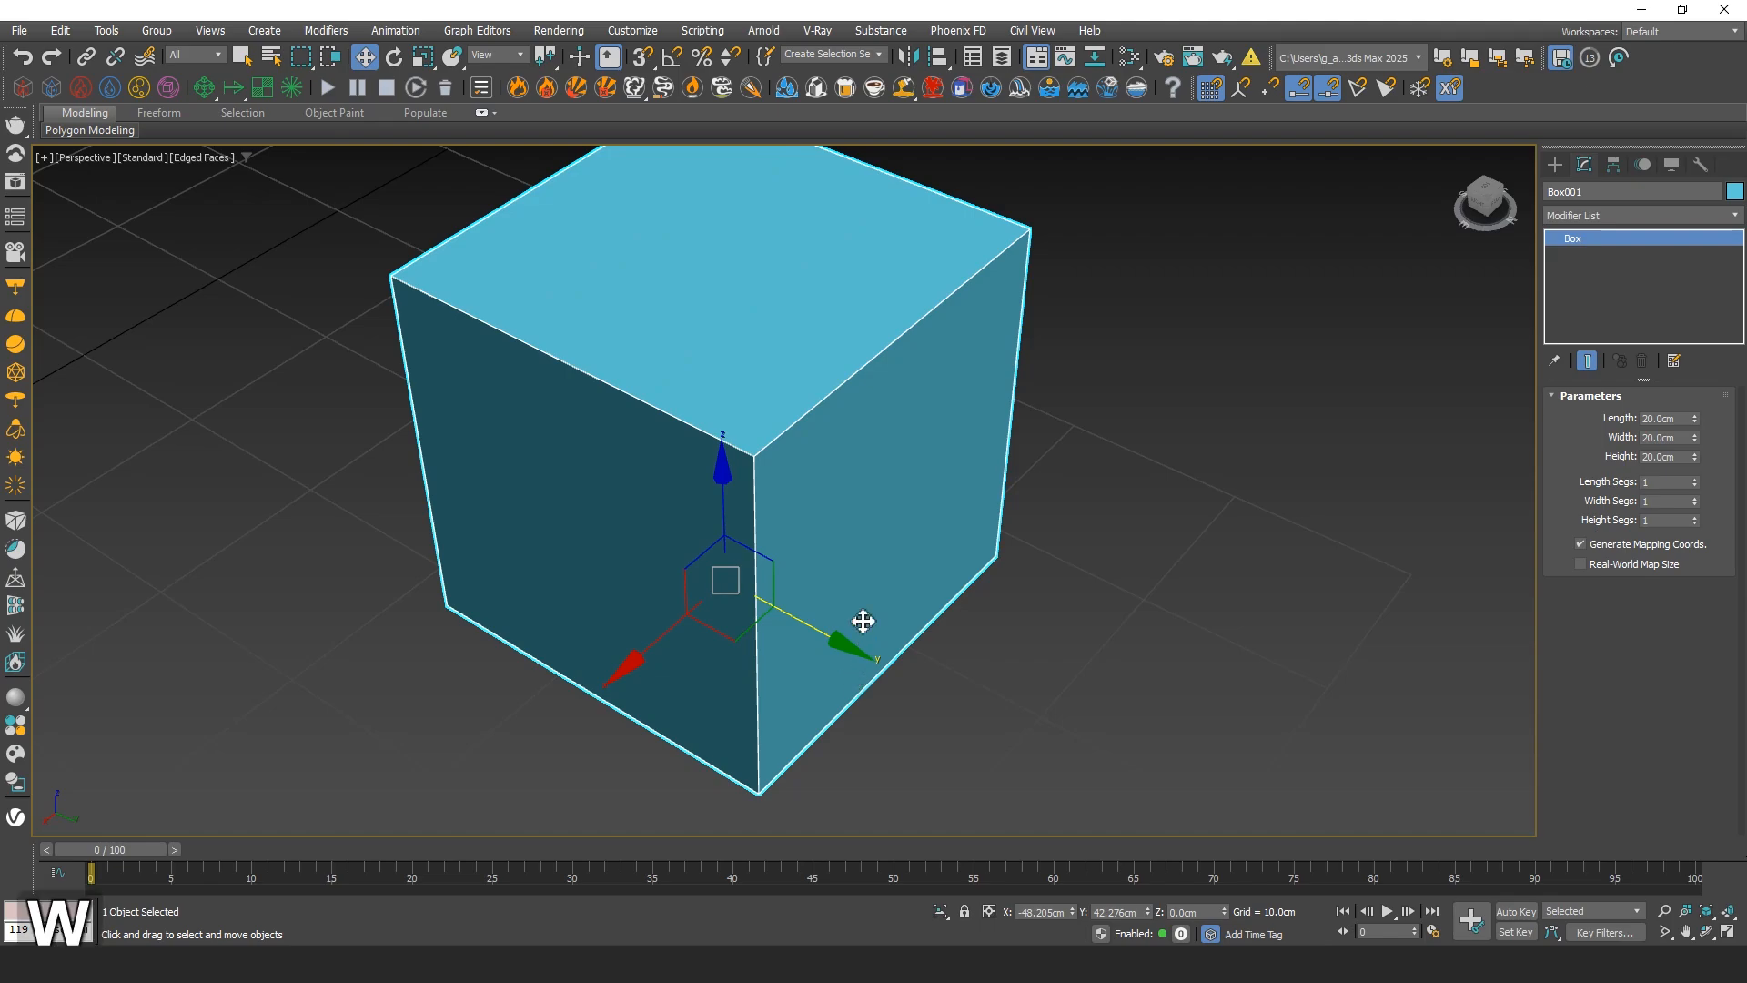
Try moving the cube along its X, Y and Z axes one at a time, cancelling each move
{"action": "middle_click_drag", "start_coordinate": [850, 594], "coordinate": [976, 579]}
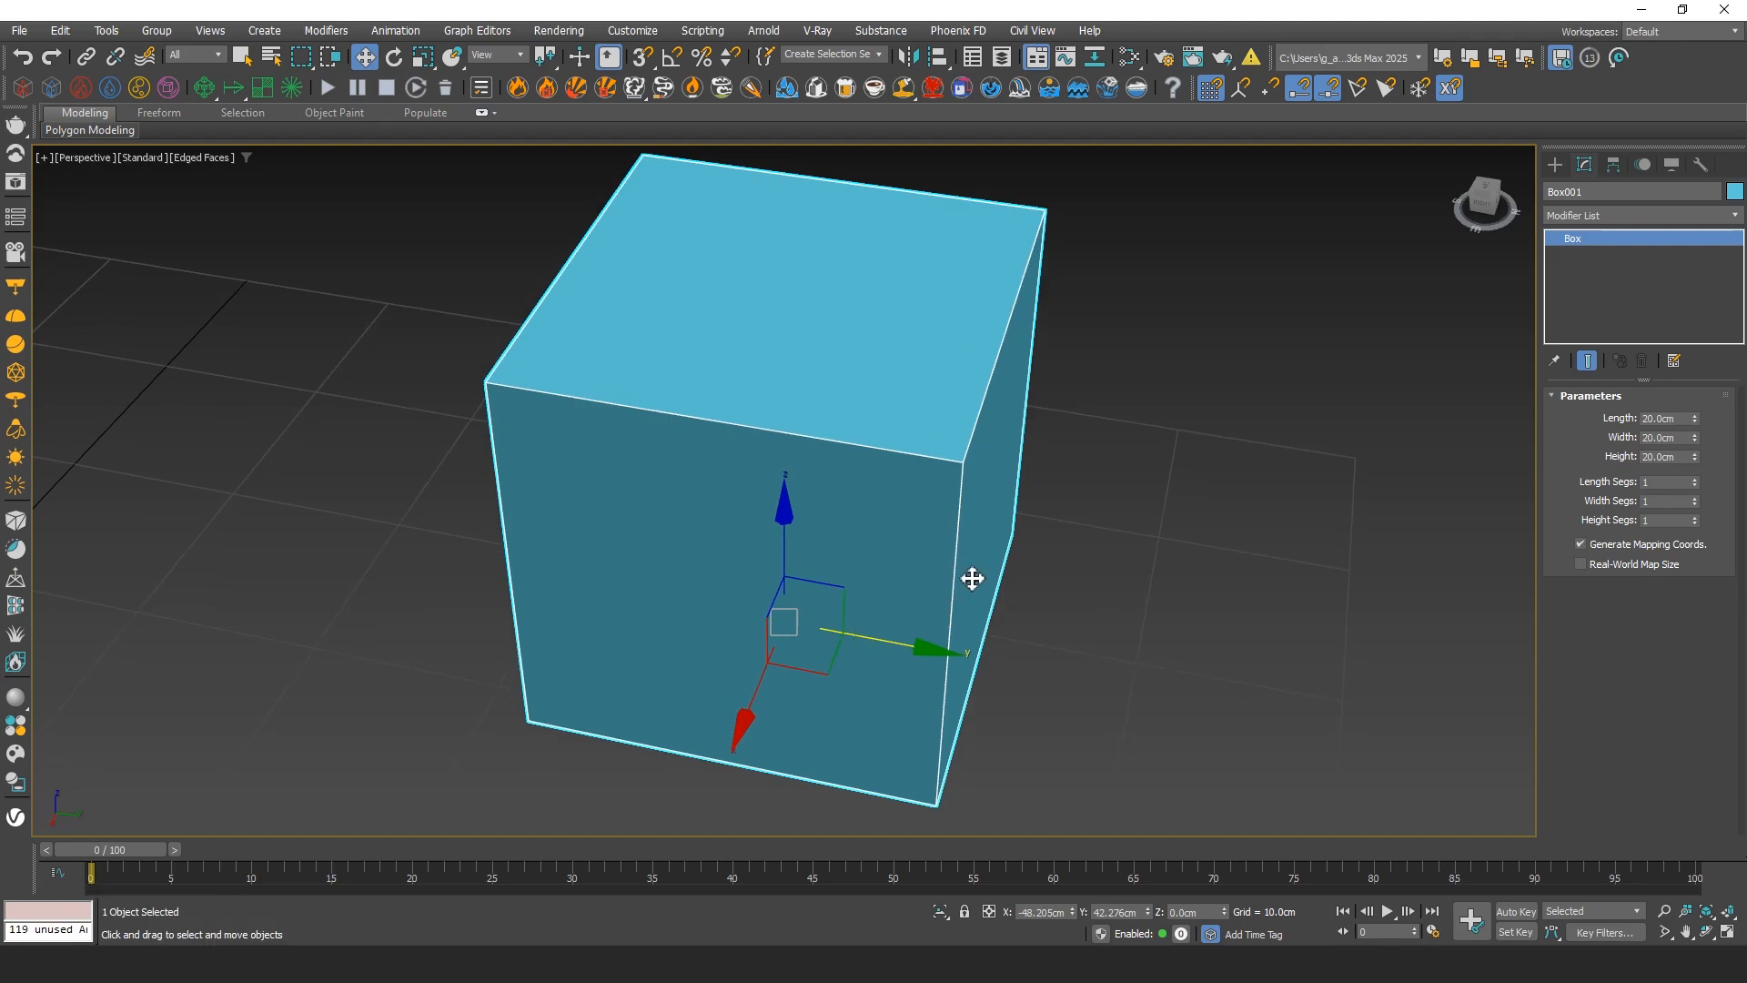
{"action": "scroll", "coordinate": [1006, 603], "scroll_direction": "down", "scroll_amount": 3}
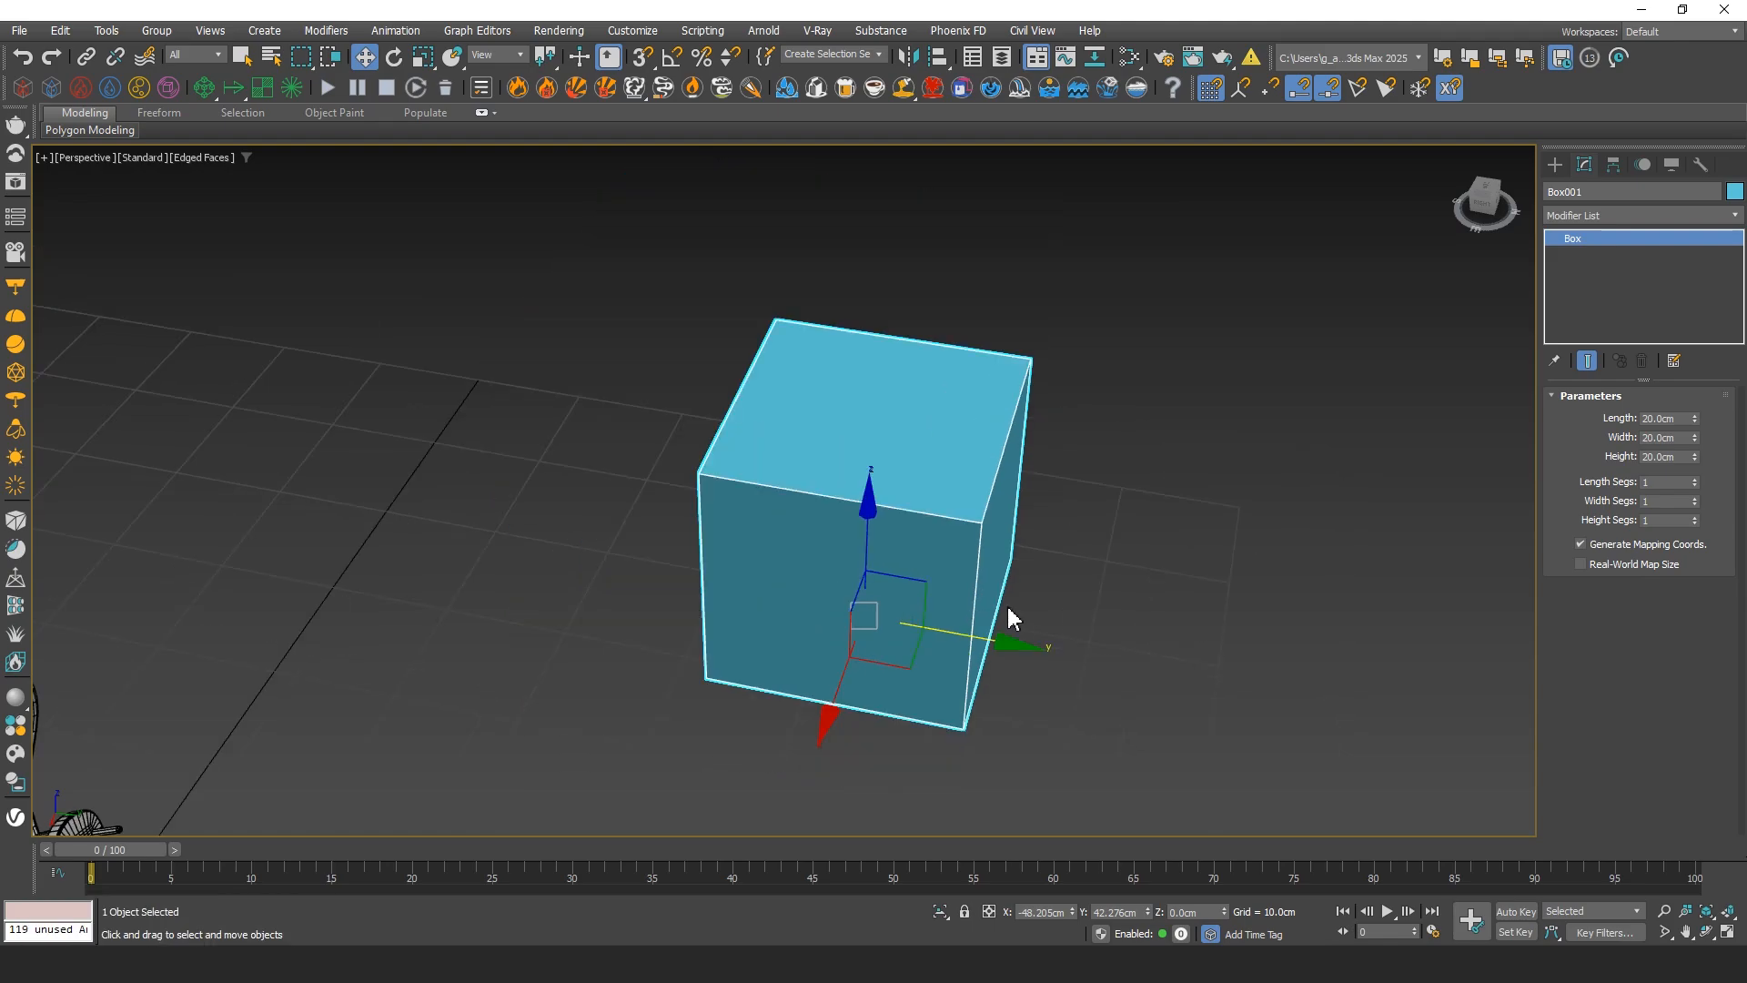
{"action": "middle_click_drag", "start_coordinate": [1007, 603], "coordinate": [912, 583]}
{"action": "scroll", "coordinate": [920, 644], "scroll_direction": "up", "scroll_amount": 2}
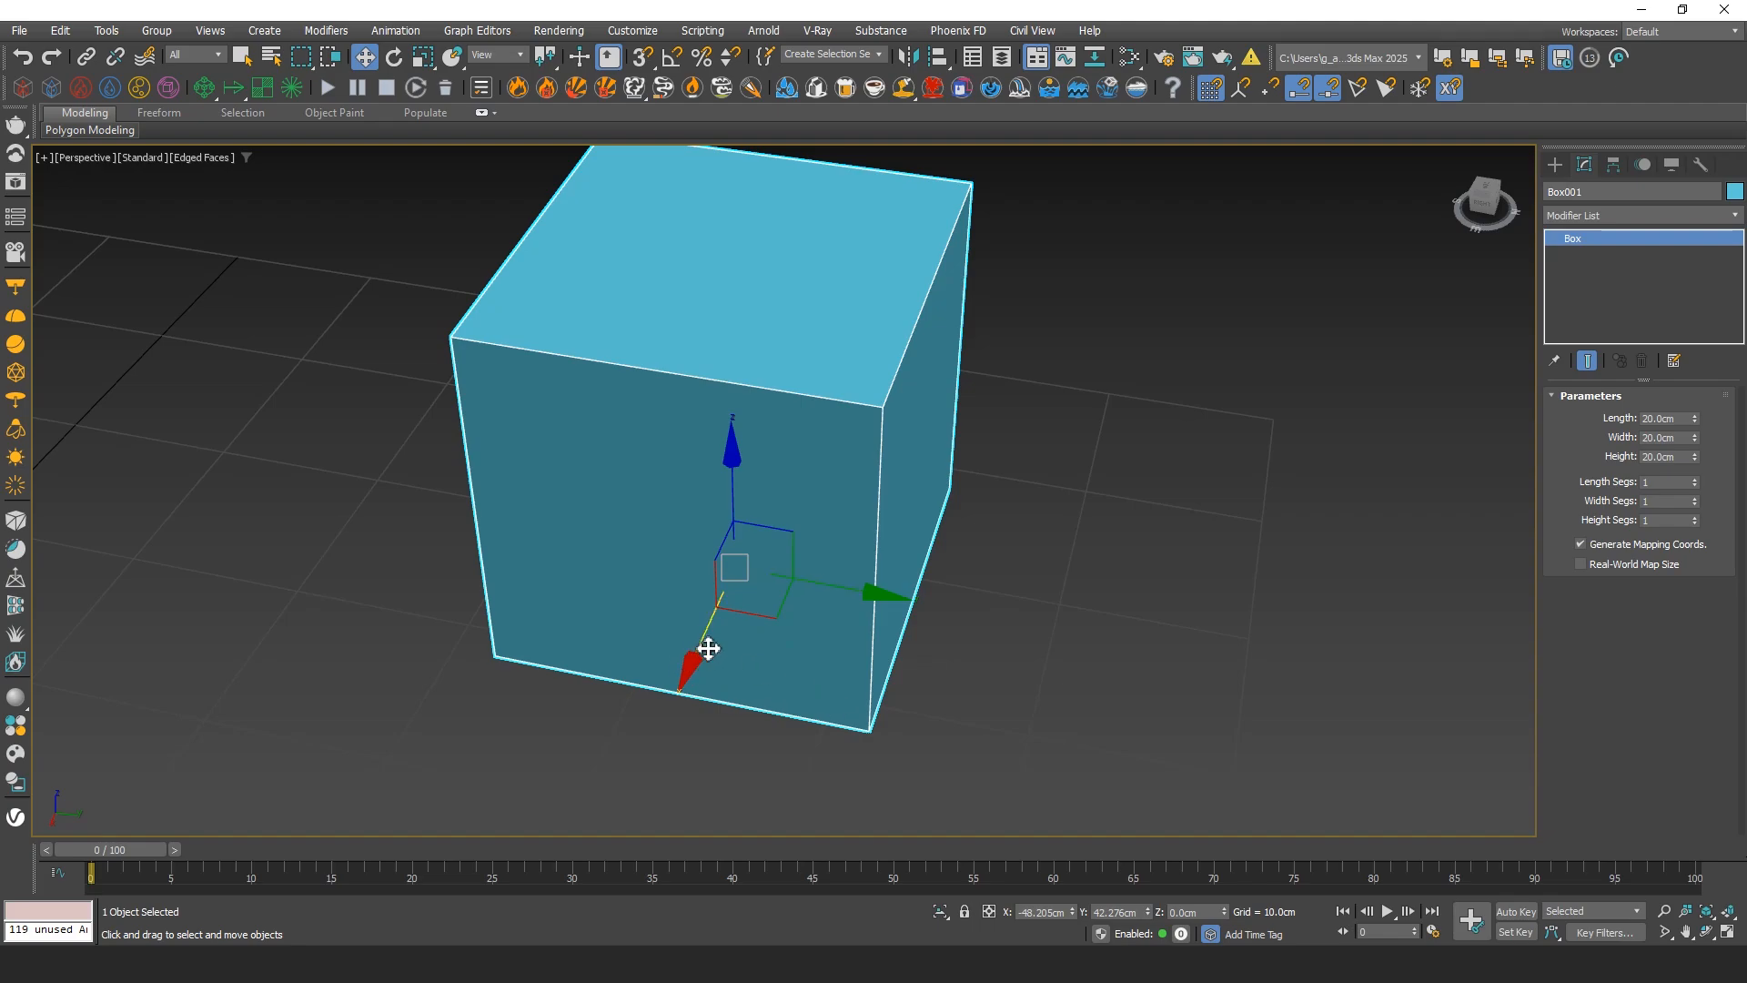
{"action": "left_click_drag", "start_coordinate": [695, 650], "coordinate": [713, 604]}
{"action": "right_click", "coordinate": [713, 604]}
{"action": "mouse_move", "coordinate": [871, 597]}
{"action": "left_mouse_down"}
{"action": "mouse_move", "coordinate": [1131, 612]}
{"action": "mouse_move", "coordinate": [865, 613]}
{"action": "mouse_move", "coordinate": [1151, 632]}
{"action": "mouse_move", "coordinate": [910, 632]}
{"action": "mouse_move", "coordinate": [878, 614]}
{"action": "left_mouse_up"}
{"action": "right_click", "coordinate": [878, 613]}
{"action": "middle_click_drag", "start_coordinate": [930, 593], "coordinate": [890, 566], "text": "alt"}
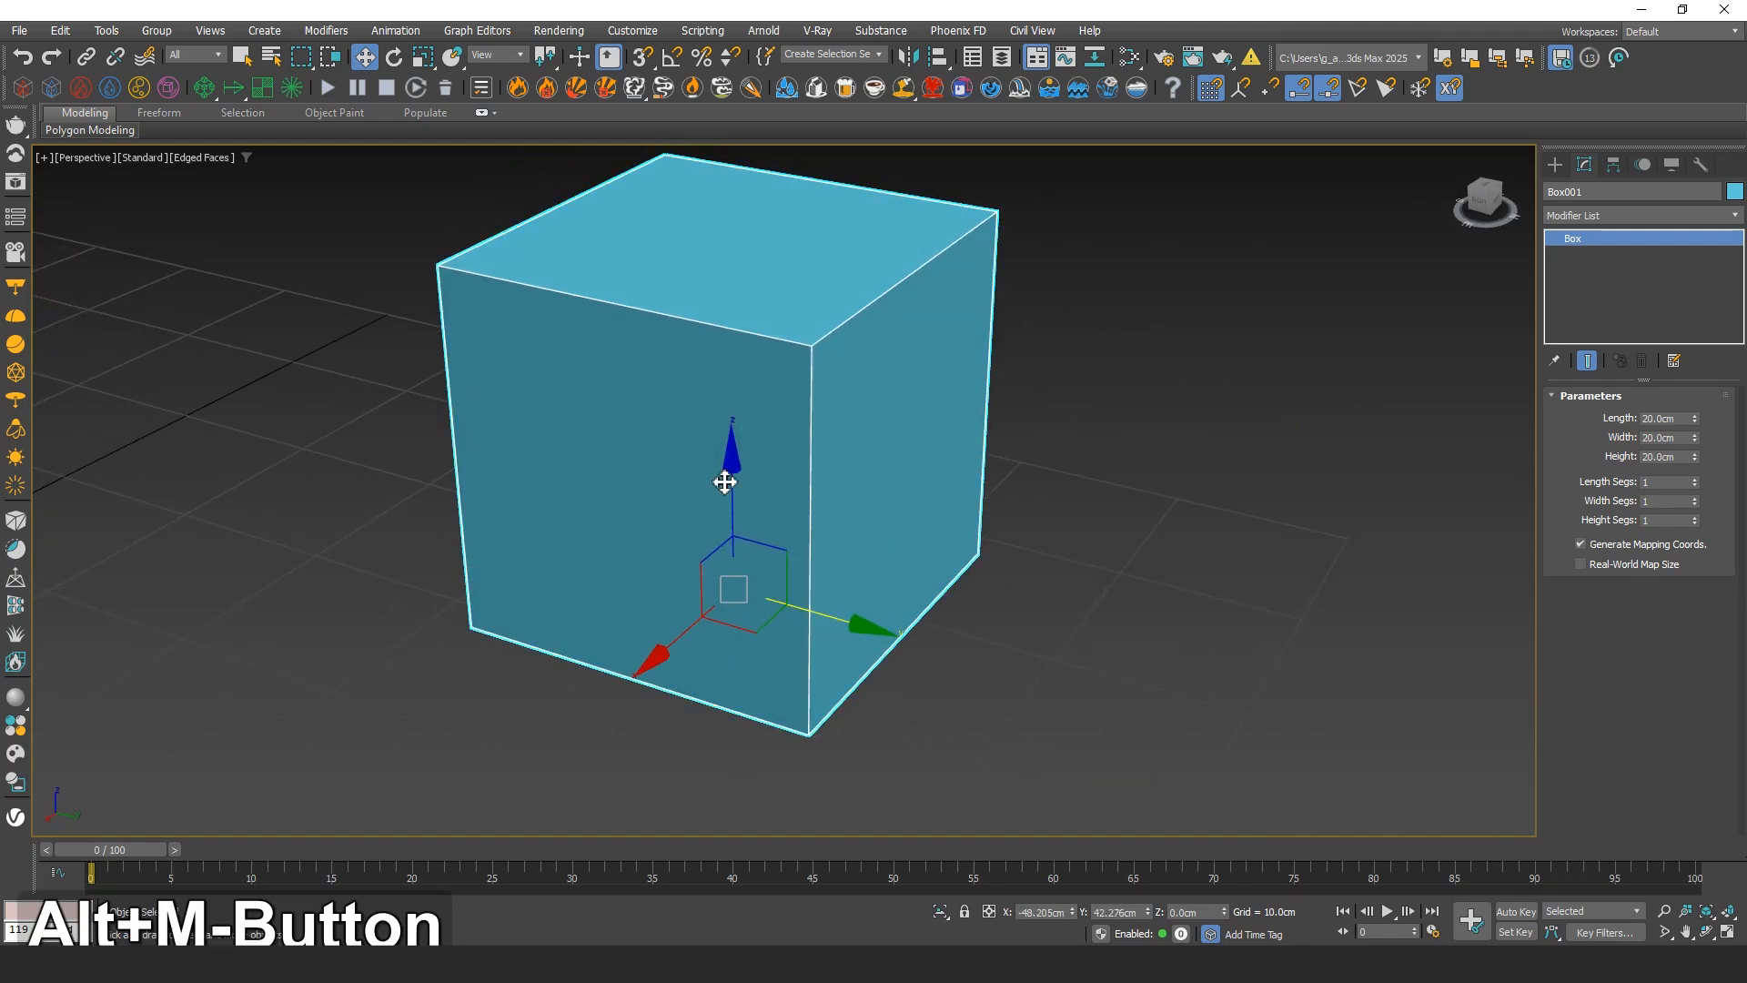
{"action": "left_click_drag", "start_coordinate": [724, 482], "coordinate": [824, 560]}
{"action": "right_click", "coordinate": [825, 560]}
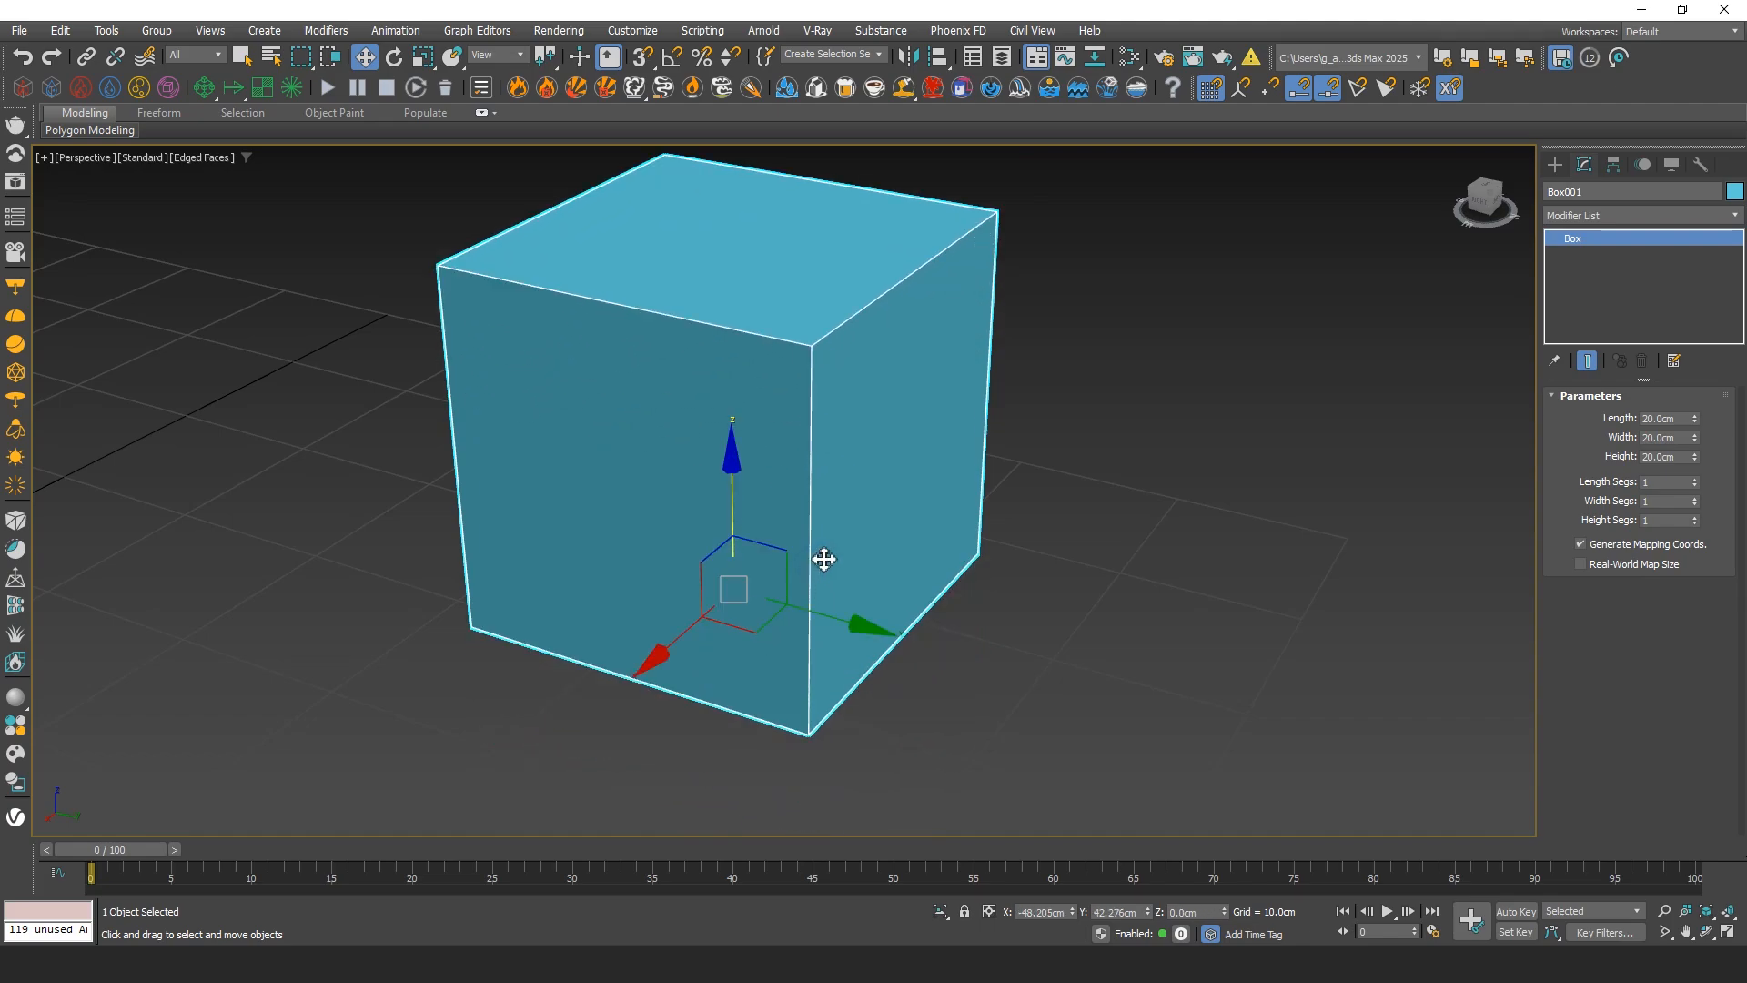
Move the cube along the Y axis to about 122 cm and along the X axis to about -176 cm
{"action": "middle_click_drag", "start_coordinate": [830, 544], "coordinate": [860, 564]}
{"action": "middle_click_drag", "start_coordinate": [860, 564], "coordinate": [819, 631], "text": "alt"}
{"action": "scroll", "coordinate": [842, 587], "scroll_direction": "down", "scroll_amount": 3}
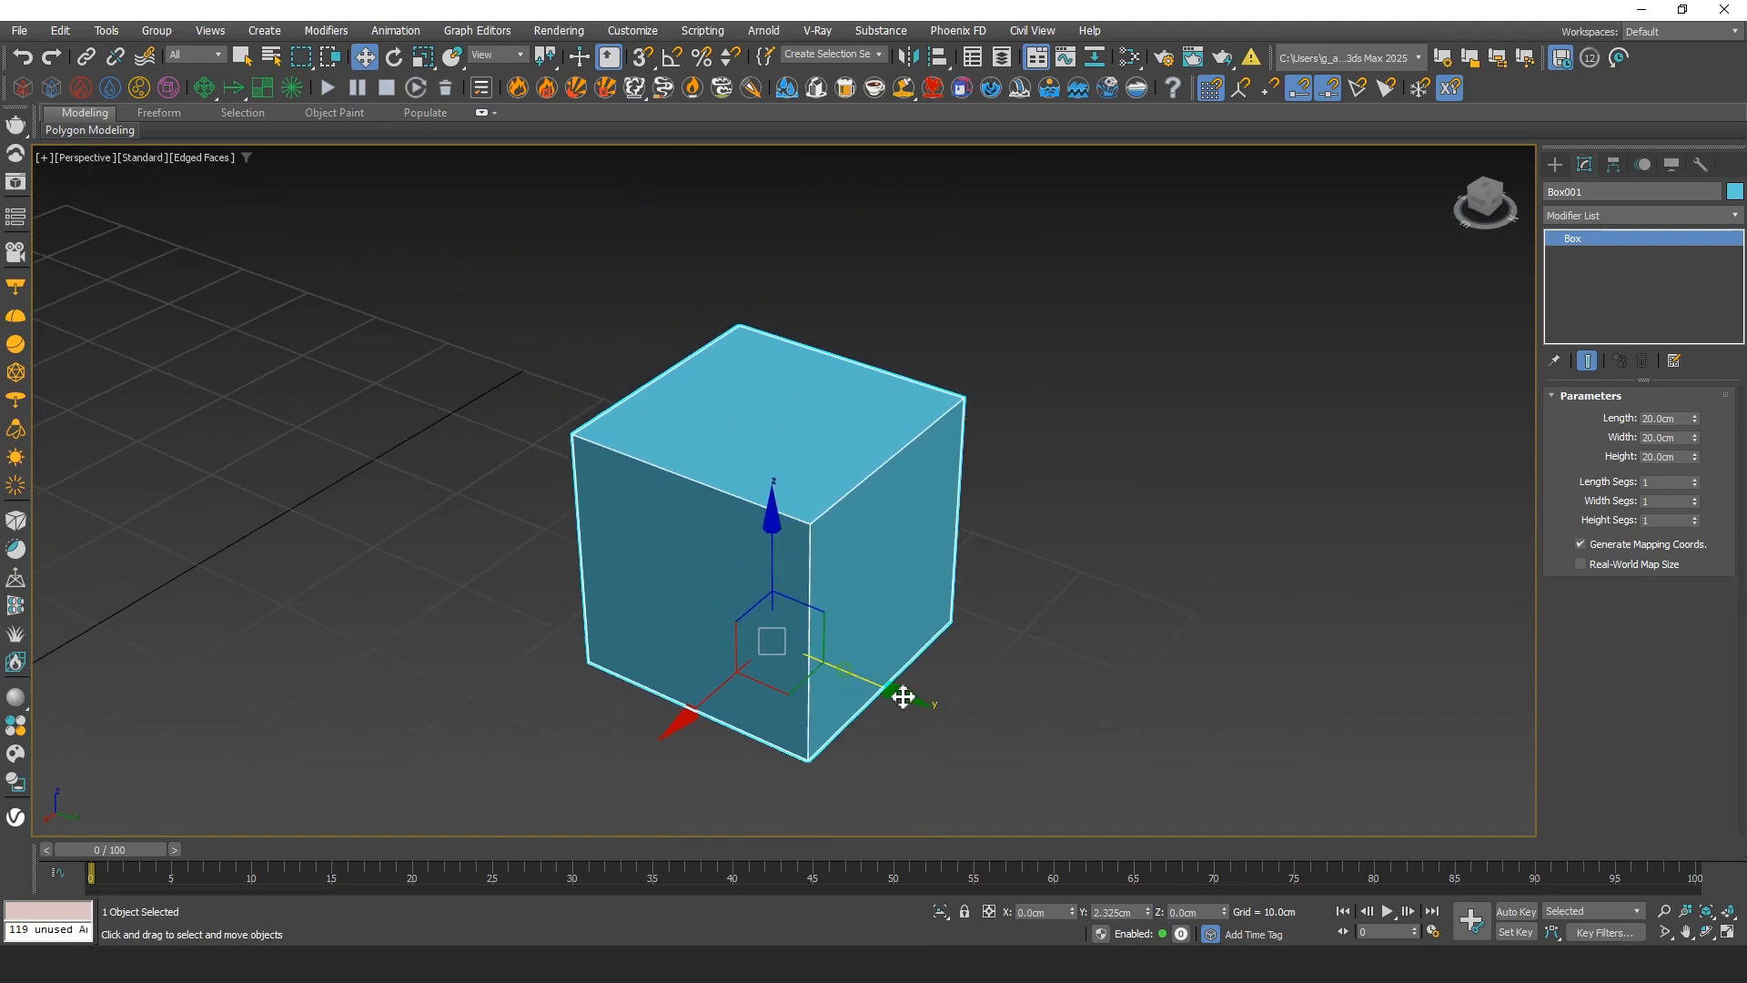
{"action": "left_click_drag", "start_coordinate": [903, 697], "coordinate": [1172, 790]}
{"action": "middle_click_drag", "start_coordinate": [961, 600], "coordinate": [838, 480]}
{"action": "scroll", "coordinate": [838, 479], "scroll_direction": "down", "scroll_amount": 5}
{"action": "middle_click_drag", "start_coordinate": [919, 531], "coordinate": [754, 524]}
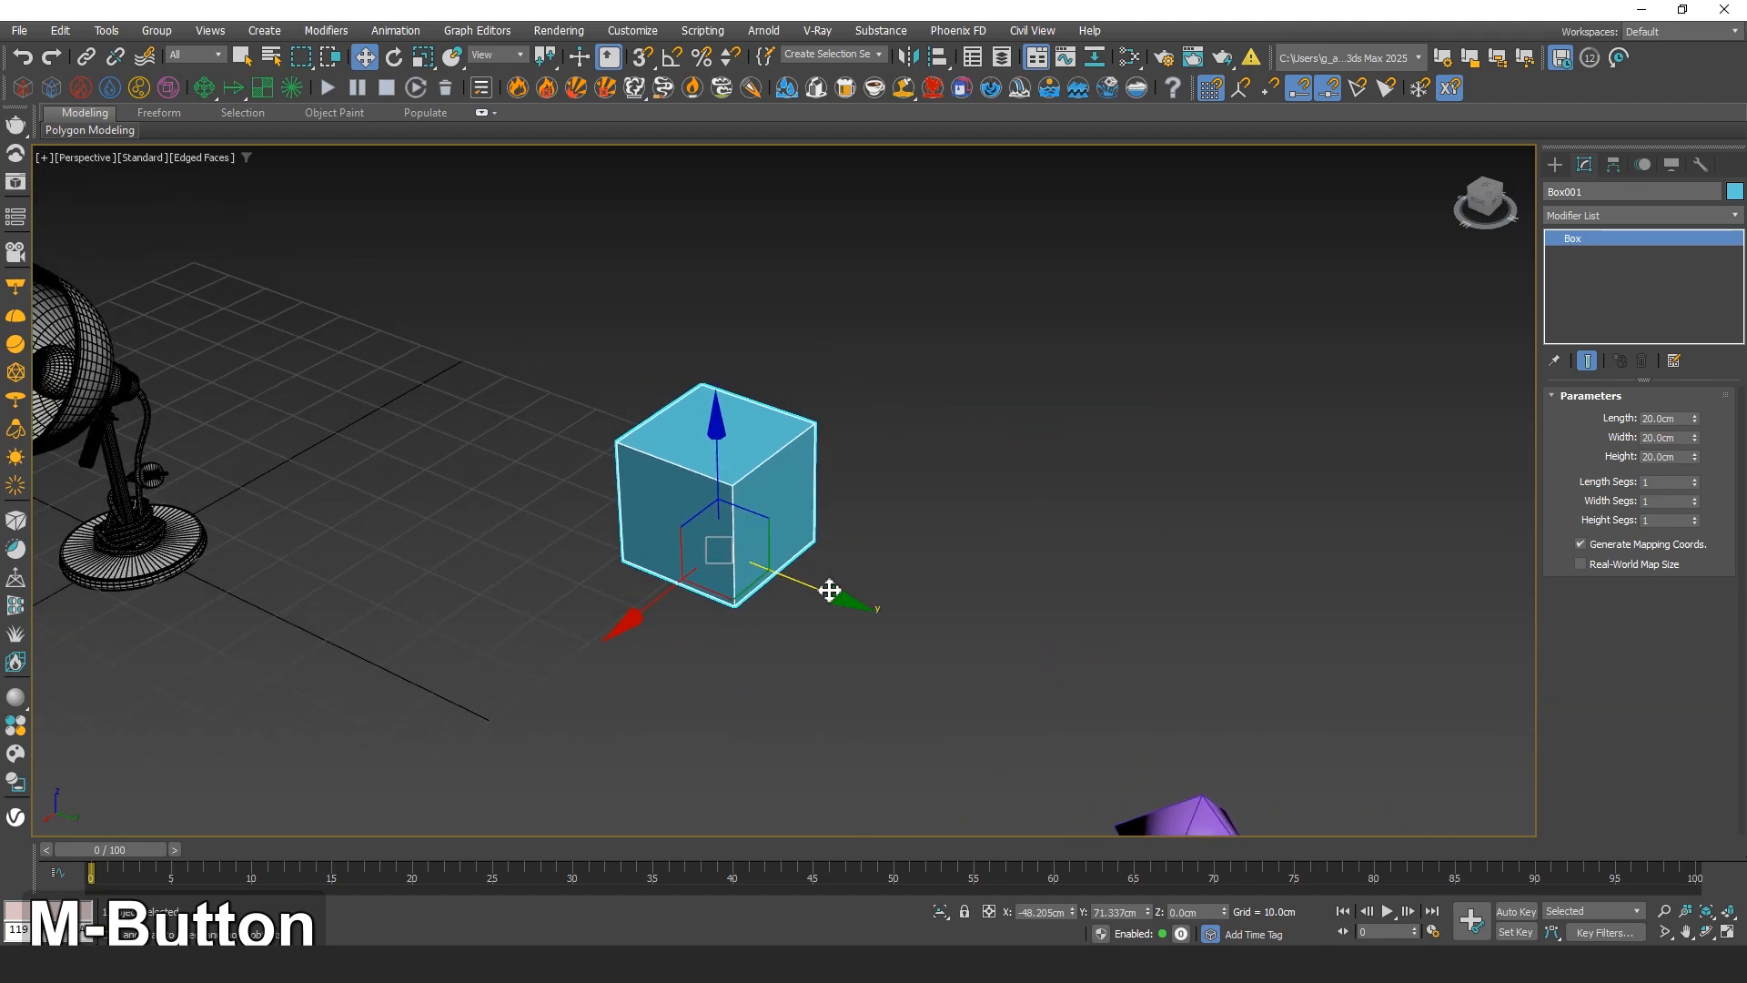
{"action": "left_click_drag", "start_coordinate": [830, 590], "coordinate": [1135, 662]}
{"action": "left_click_drag", "start_coordinate": [978, 727], "coordinate": [1326, 417]}
{"action": "middle_click_drag", "start_coordinate": [1228, 453], "coordinate": [913, 577]}
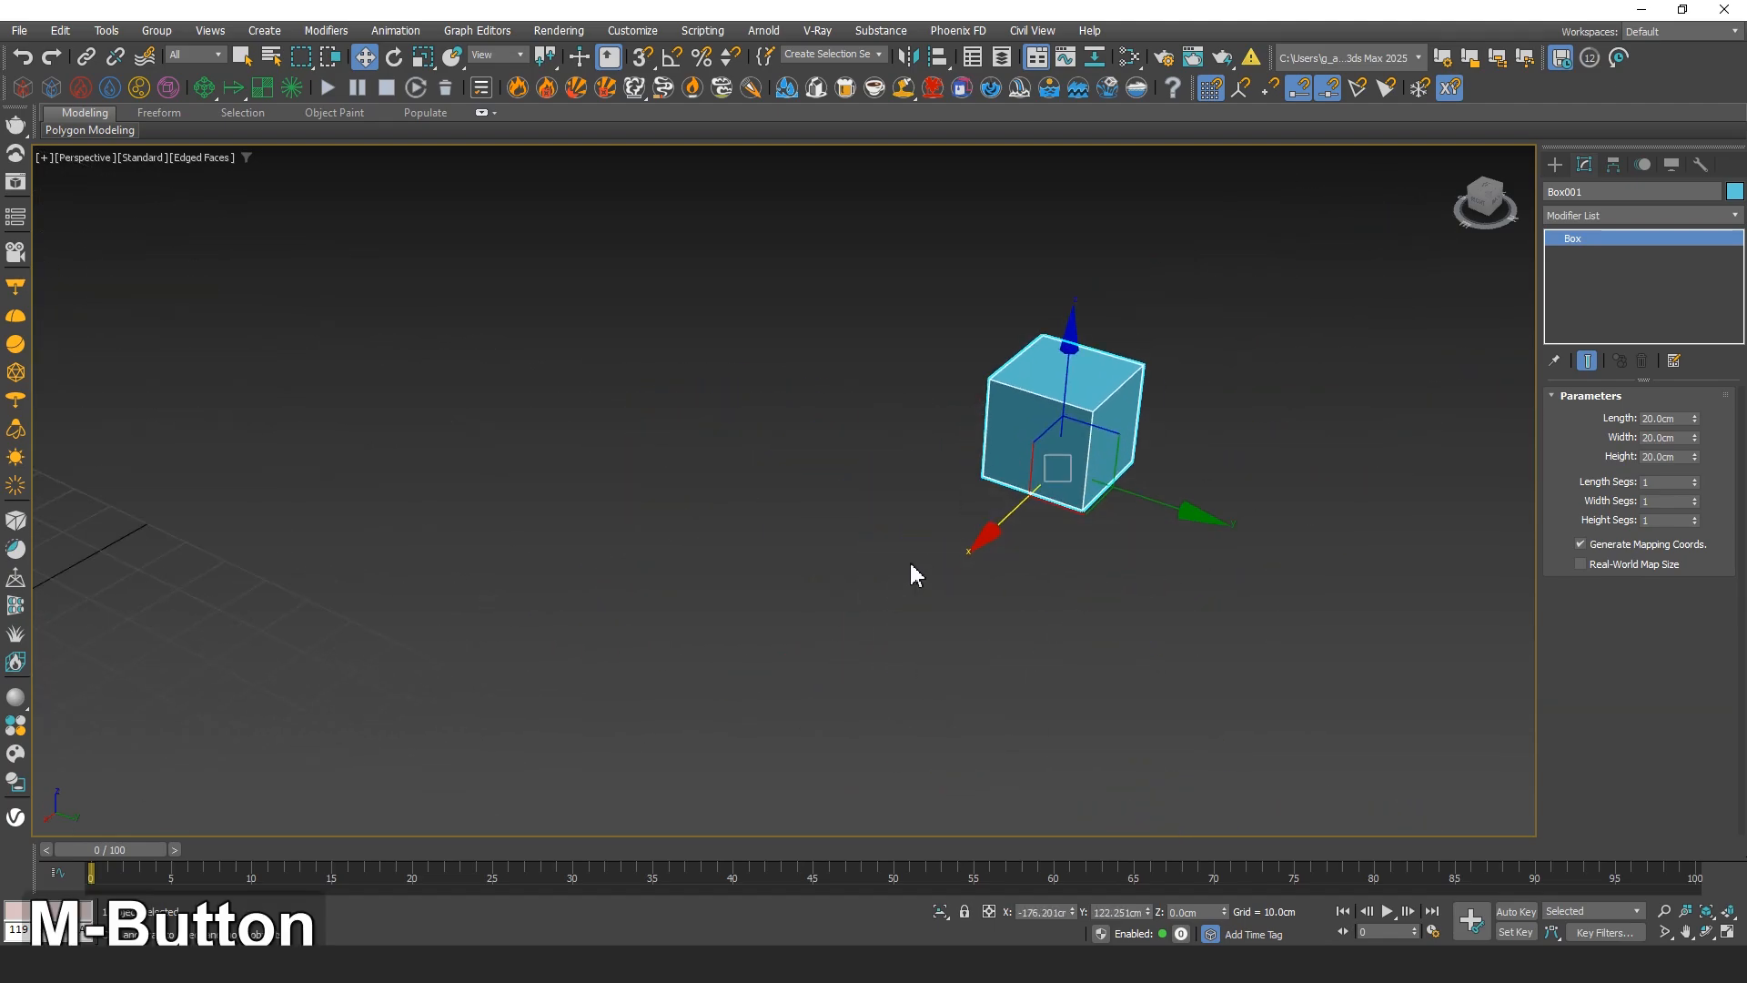
Clone the cube along the Y axis as one independent copy, placed at about Y 61 cm
{"action": "key", "text": "z"}
{"action": "middle_click_drag", "start_coordinate": [807, 484], "coordinate": [888, 485], "text": "alt"}
{"action": "scroll", "coordinate": [887, 528], "scroll_direction": "down", "scroll_amount": 5}
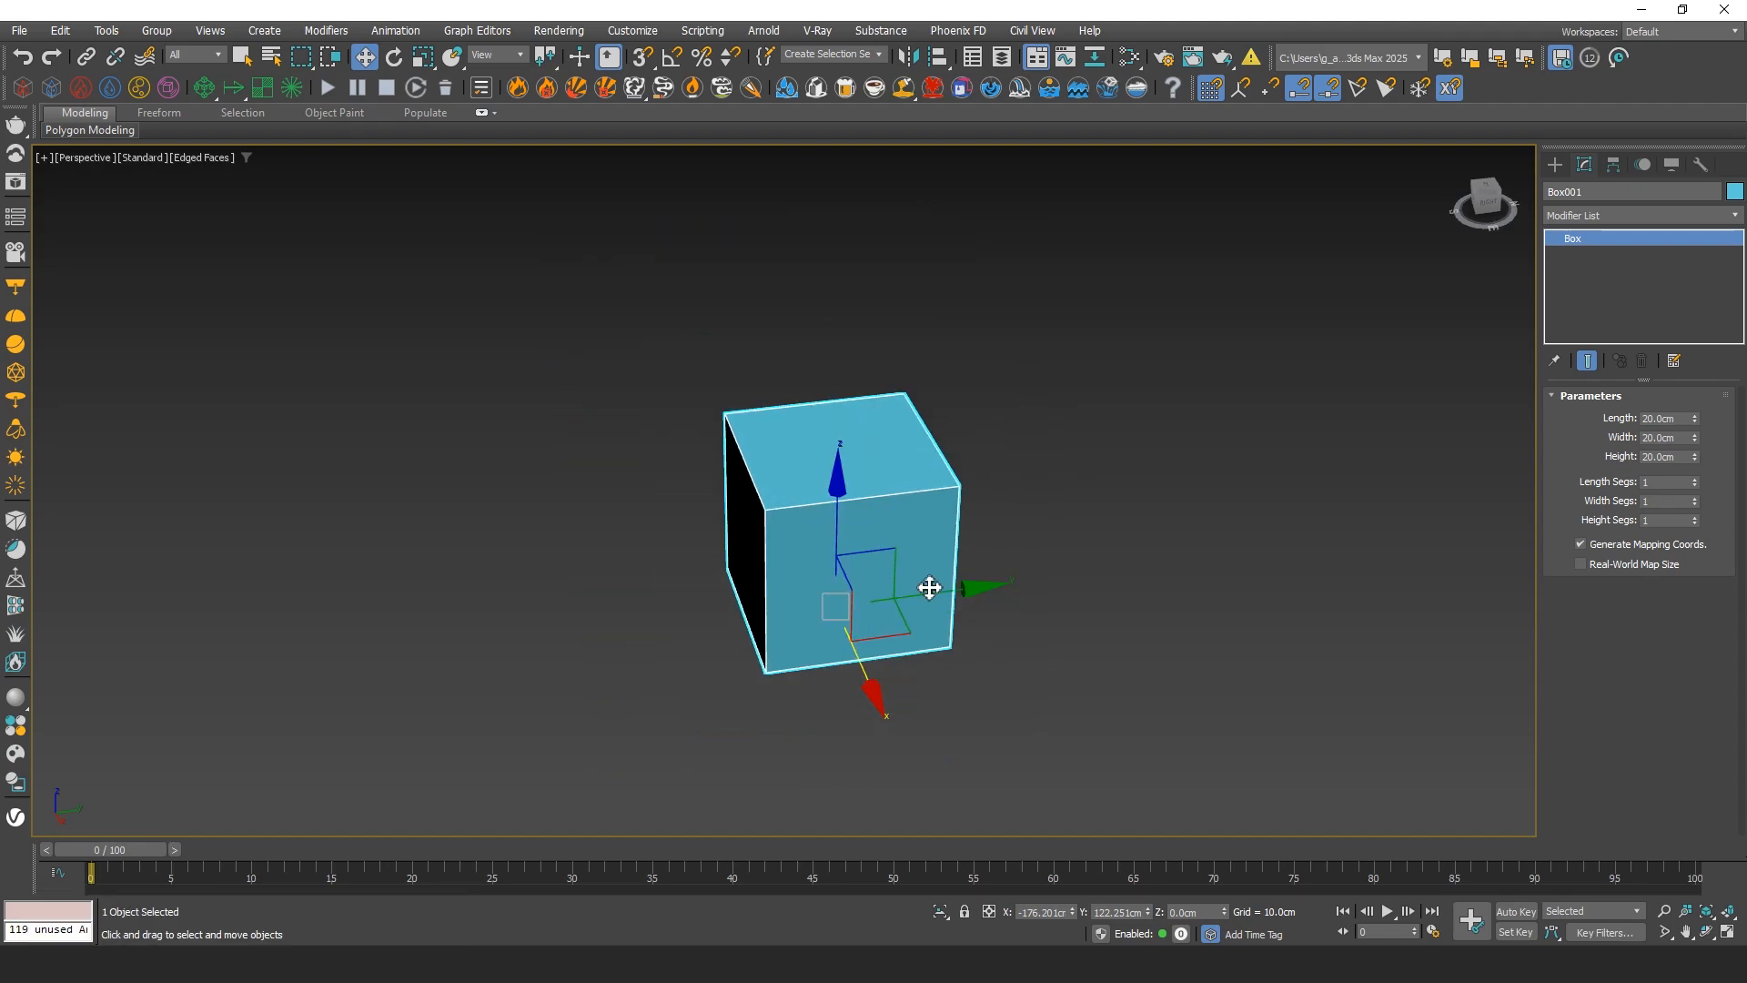
{"action": "left_click_drag", "start_coordinate": [956, 592], "coordinate": [386, 640], "text": "shift"}
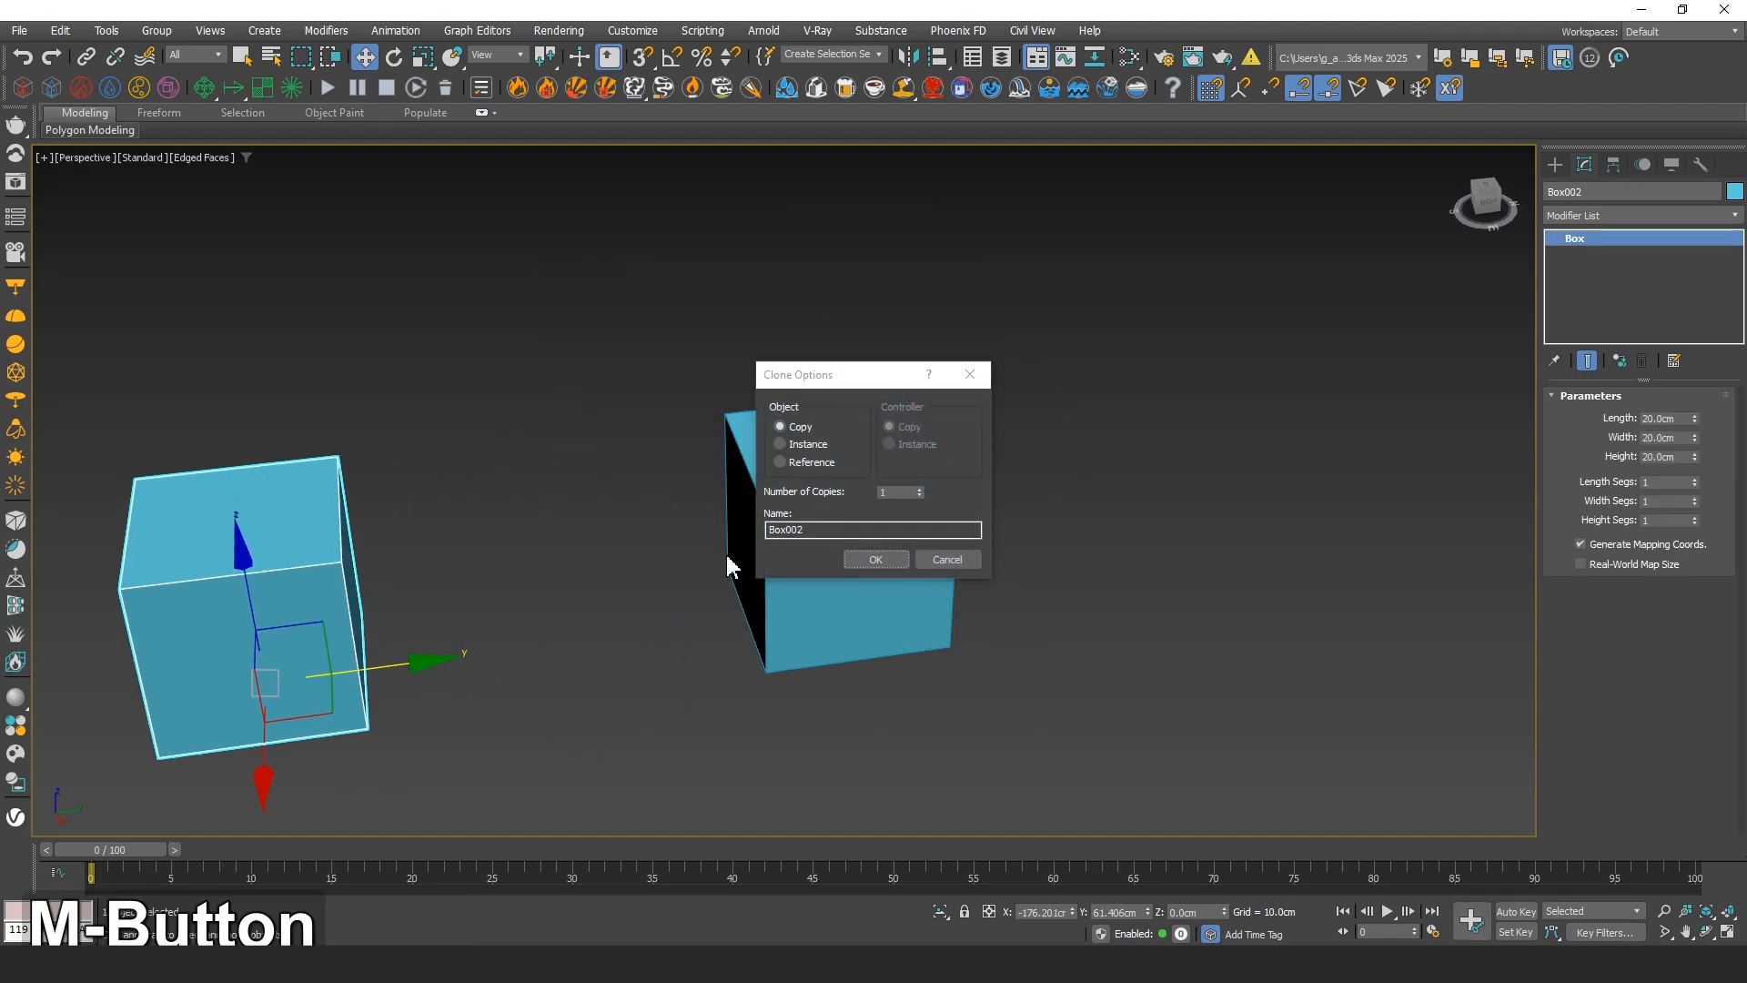
{"action": "left_click", "coordinate": [876, 557]}
{"action": "middle_click_drag", "start_coordinate": [643, 583], "coordinate": [819, 553]}
{"action": "middle_click_drag", "start_coordinate": [819, 554], "coordinate": [761, 556], "text": "alt"}
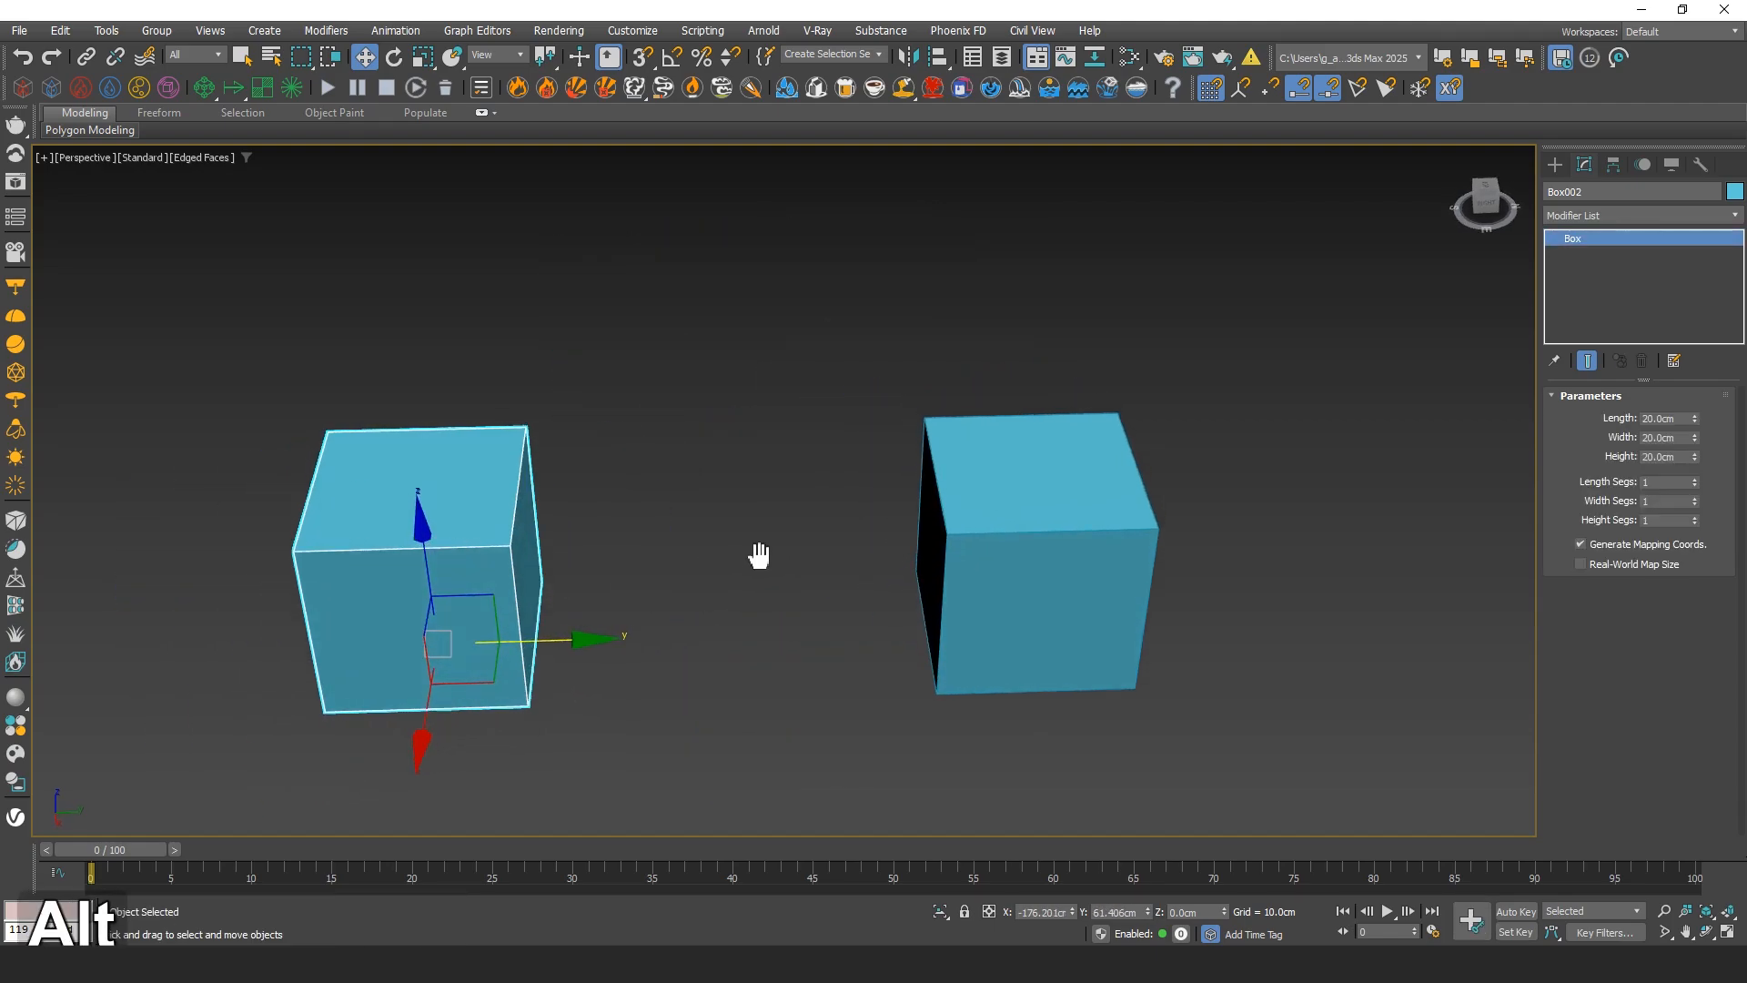
Delete the original cube and select the remaining copy
{"action": "left_click", "coordinate": [786, 497]}
{"action": "left_click", "coordinate": [1008, 498]}
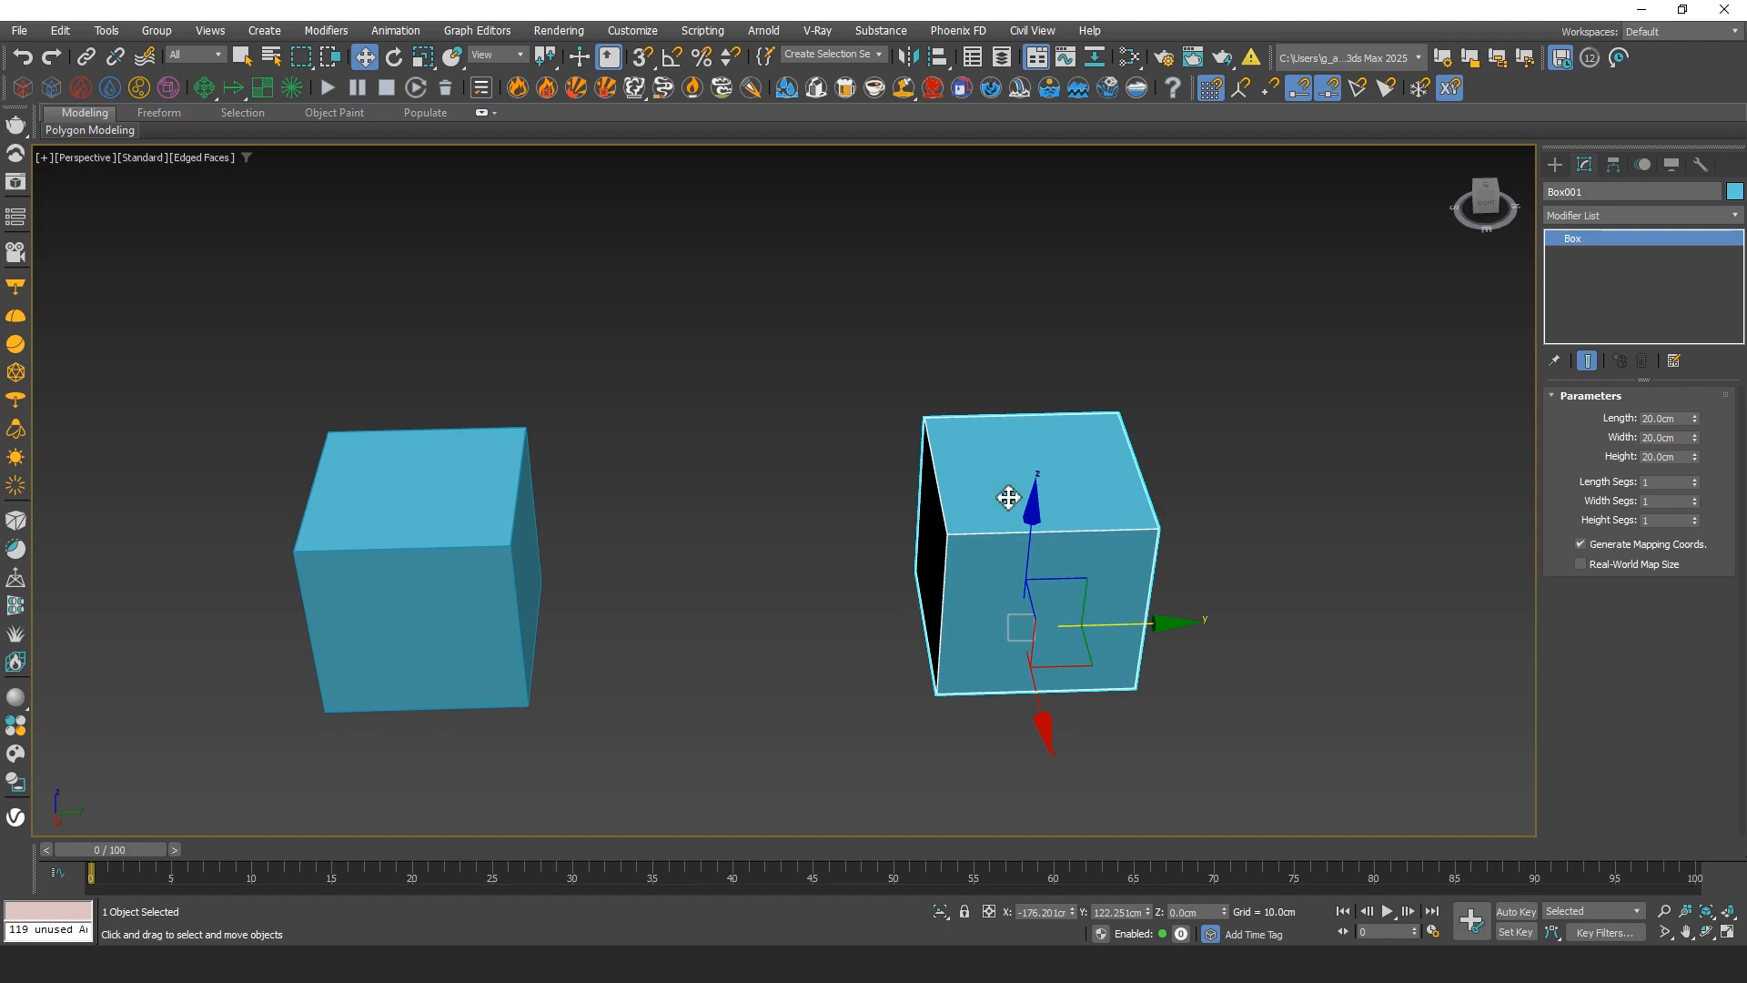
{"action": "key", "text": "Delete"}
{"action": "middle_click_drag", "start_coordinate": [830, 573], "coordinate": [926, 496]}
{"action": "left_click", "coordinate": [593, 484]}
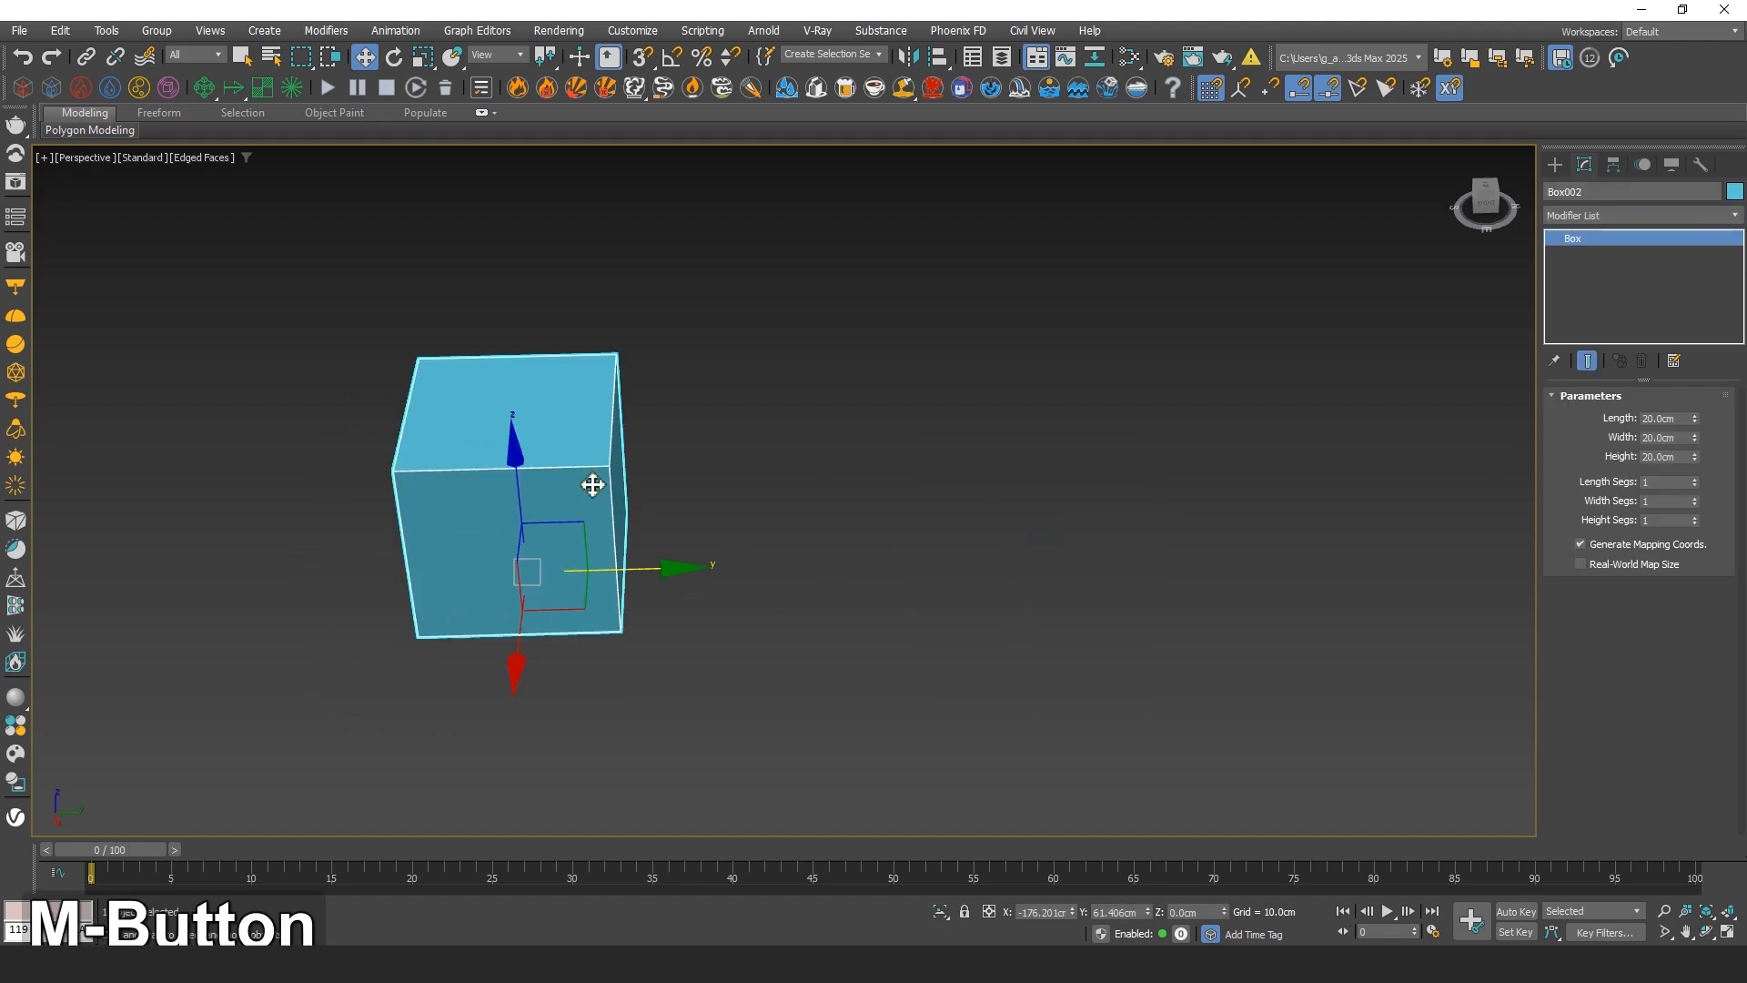
Try rotating the cube about its individual axes with the Rotate tool, cancelling each rotation
{"action": "middle_click_drag", "start_coordinate": [664, 483], "coordinate": [759, 477]}
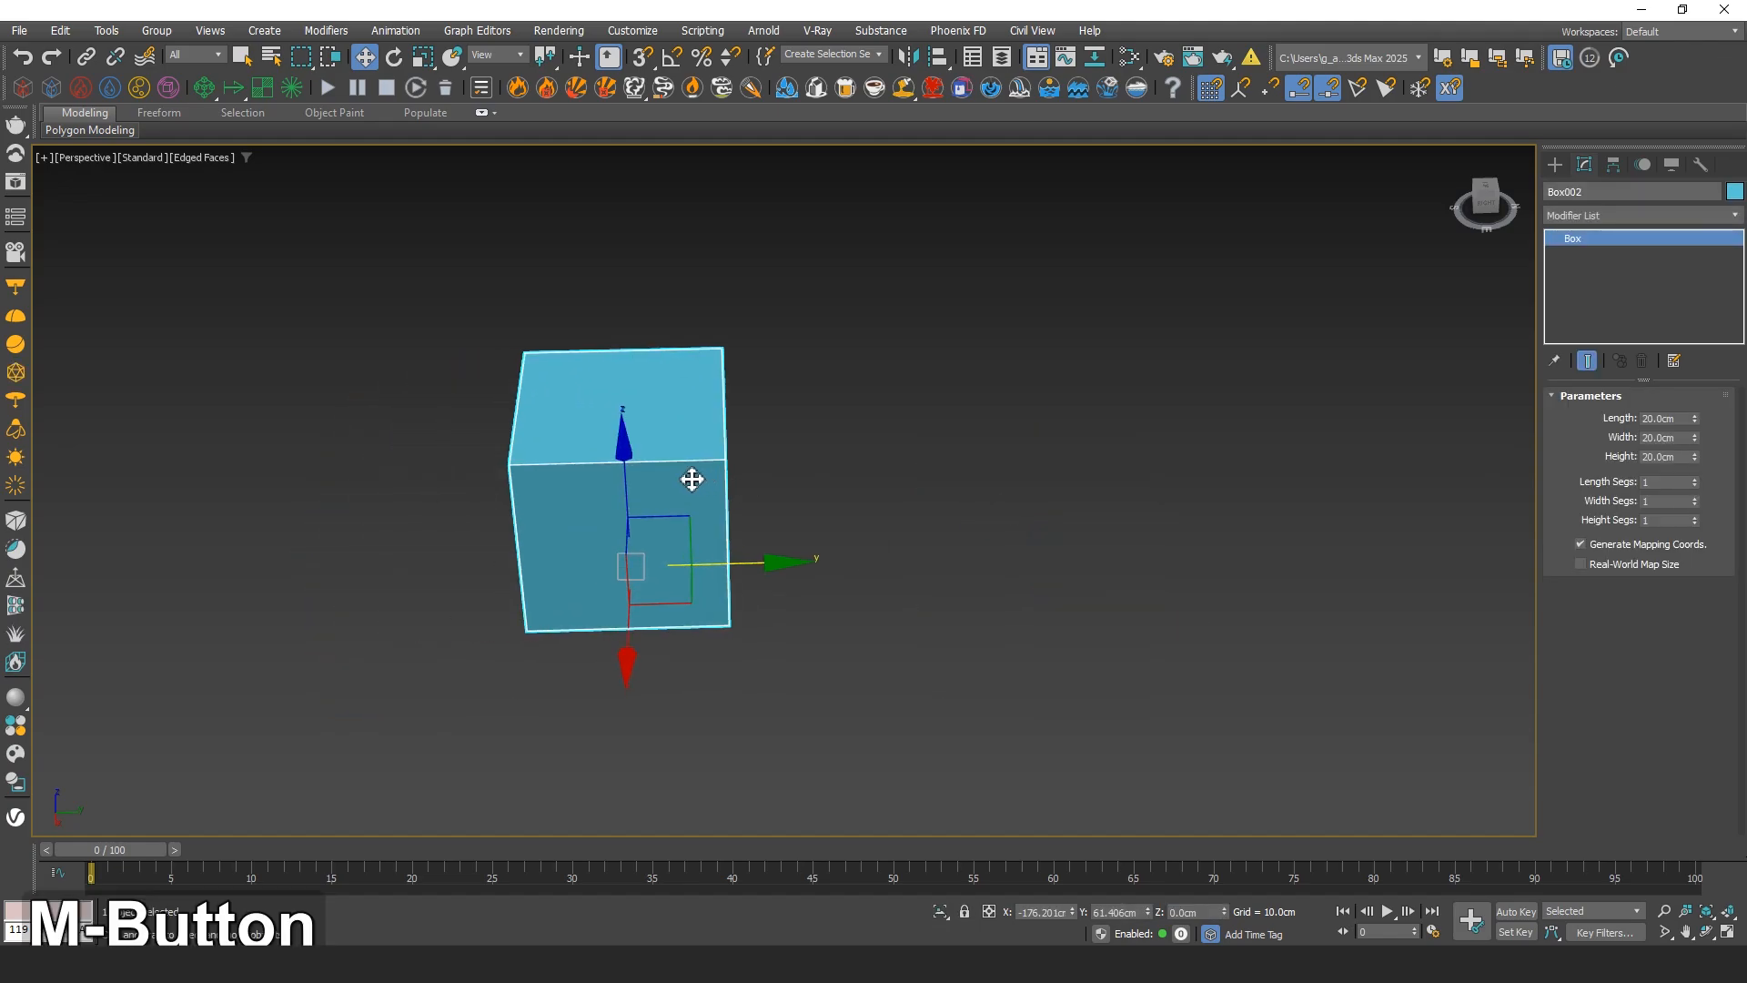
{"action": "key", "text": "e"}
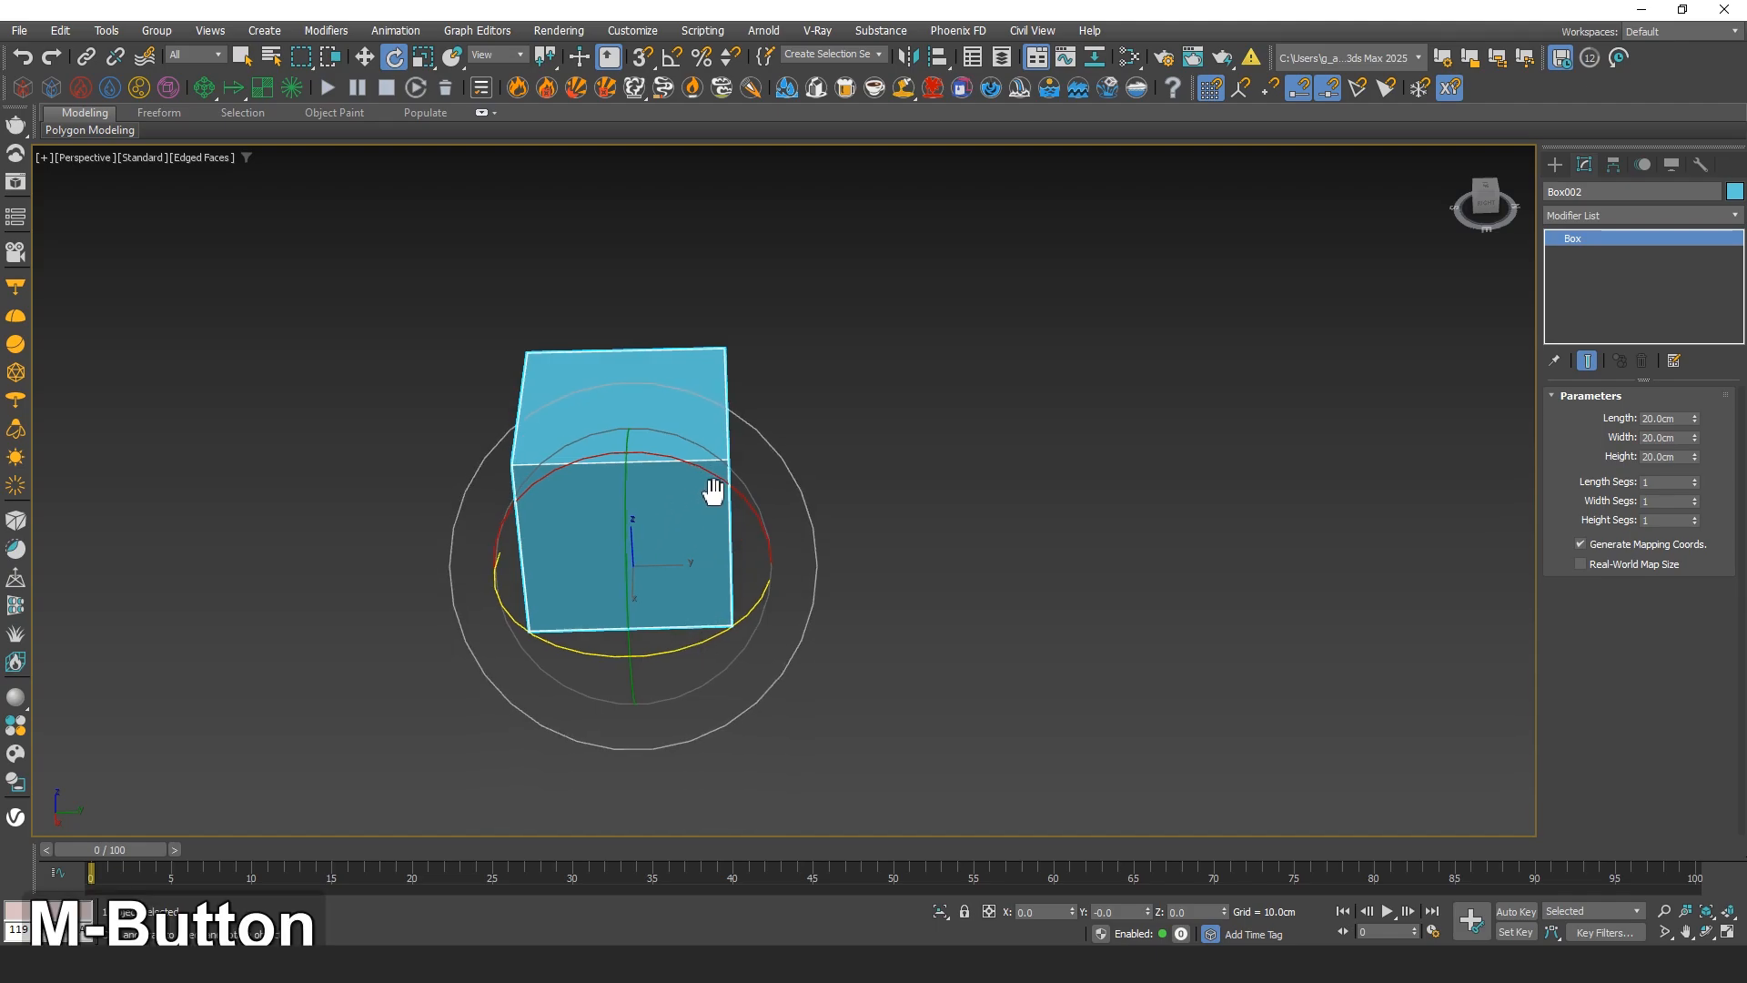
{"action": "mouse_move", "coordinate": [713, 488]}
{"action": "middle_mouse_down", "text": "alt"}
{"action": "mouse_move", "coordinate": [815, 467]}
{"action": "mouse_move", "coordinate": [909, 411]}
{"action": "mouse_move", "coordinate": [901, 441]}
{"action": "mouse_move", "coordinate": [628, 519]}
{"action": "mouse_move", "coordinate": [722, 499]}
{"action": "mouse_move", "coordinate": [714, 472]}
{"action": "middle_mouse_up", "text": "alt"}
{"action": "mouse_move", "coordinate": [721, 616]}
{"action": "left_mouse_down"}
{"action": "mouse_move", "coordinate": [792, 604]}
{"action": "mouse_move", "coordinate": [612, 605]}
{"action": "mouse_move", "coordinate": [759, 593]}
{"action": "mouse_move", "coordinate": [736, 596]}
{"action": "left_mouse_up"}
{"action": "left_click_drag", "start_coordinate": [706, 507], "coordinate": [764, 448]}
{"action": "right_click", "coordinate": [704, 433]}
{"action": "right_click", "coordinate": [765, 447]}
Try scaling the cube uniformly up and down on all axes, cancelling the scaling
{"action": "key", "text": "r"}
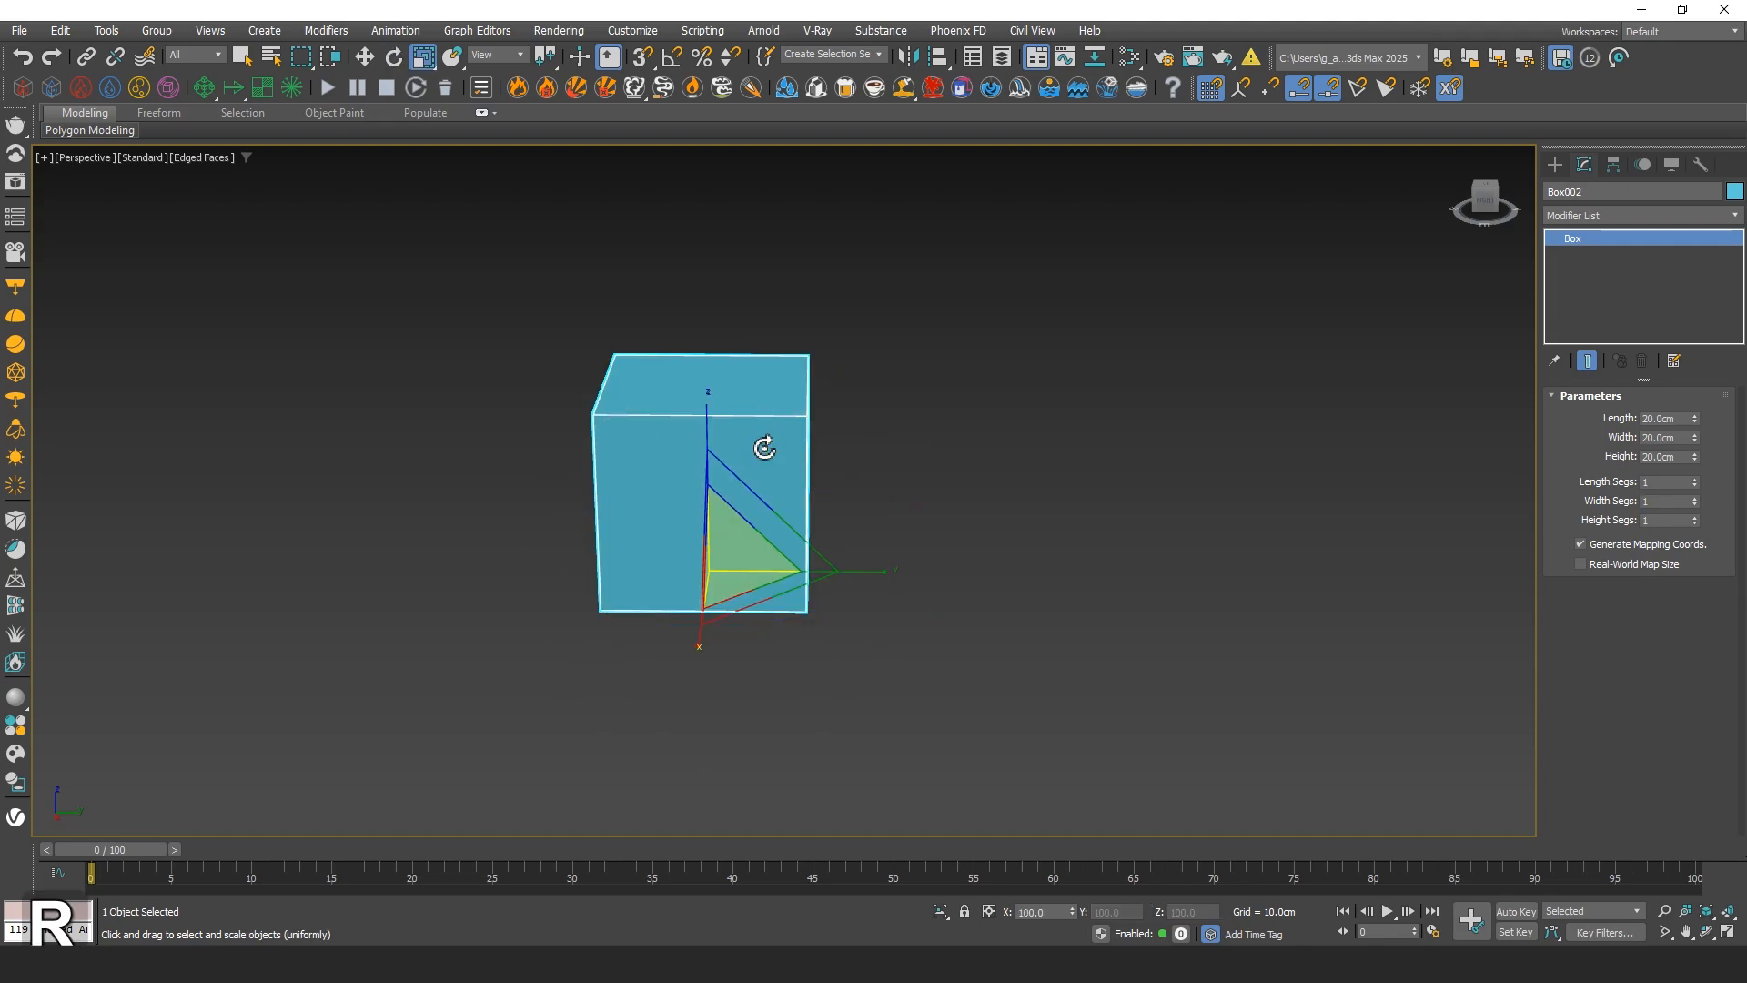
{"action": "middle_click_drag", "start_coordinate": [765, 440], "coordinate": [948, 529], "text": "alt"}
{"action": "scroll", "coordinate": [756, 523], "scroll_direction": "up", "scroll_amount": 4}
{"action": "scroll", "coordinate": [792, 499], "scroll_direction": "down", "scroll_amount": 5}
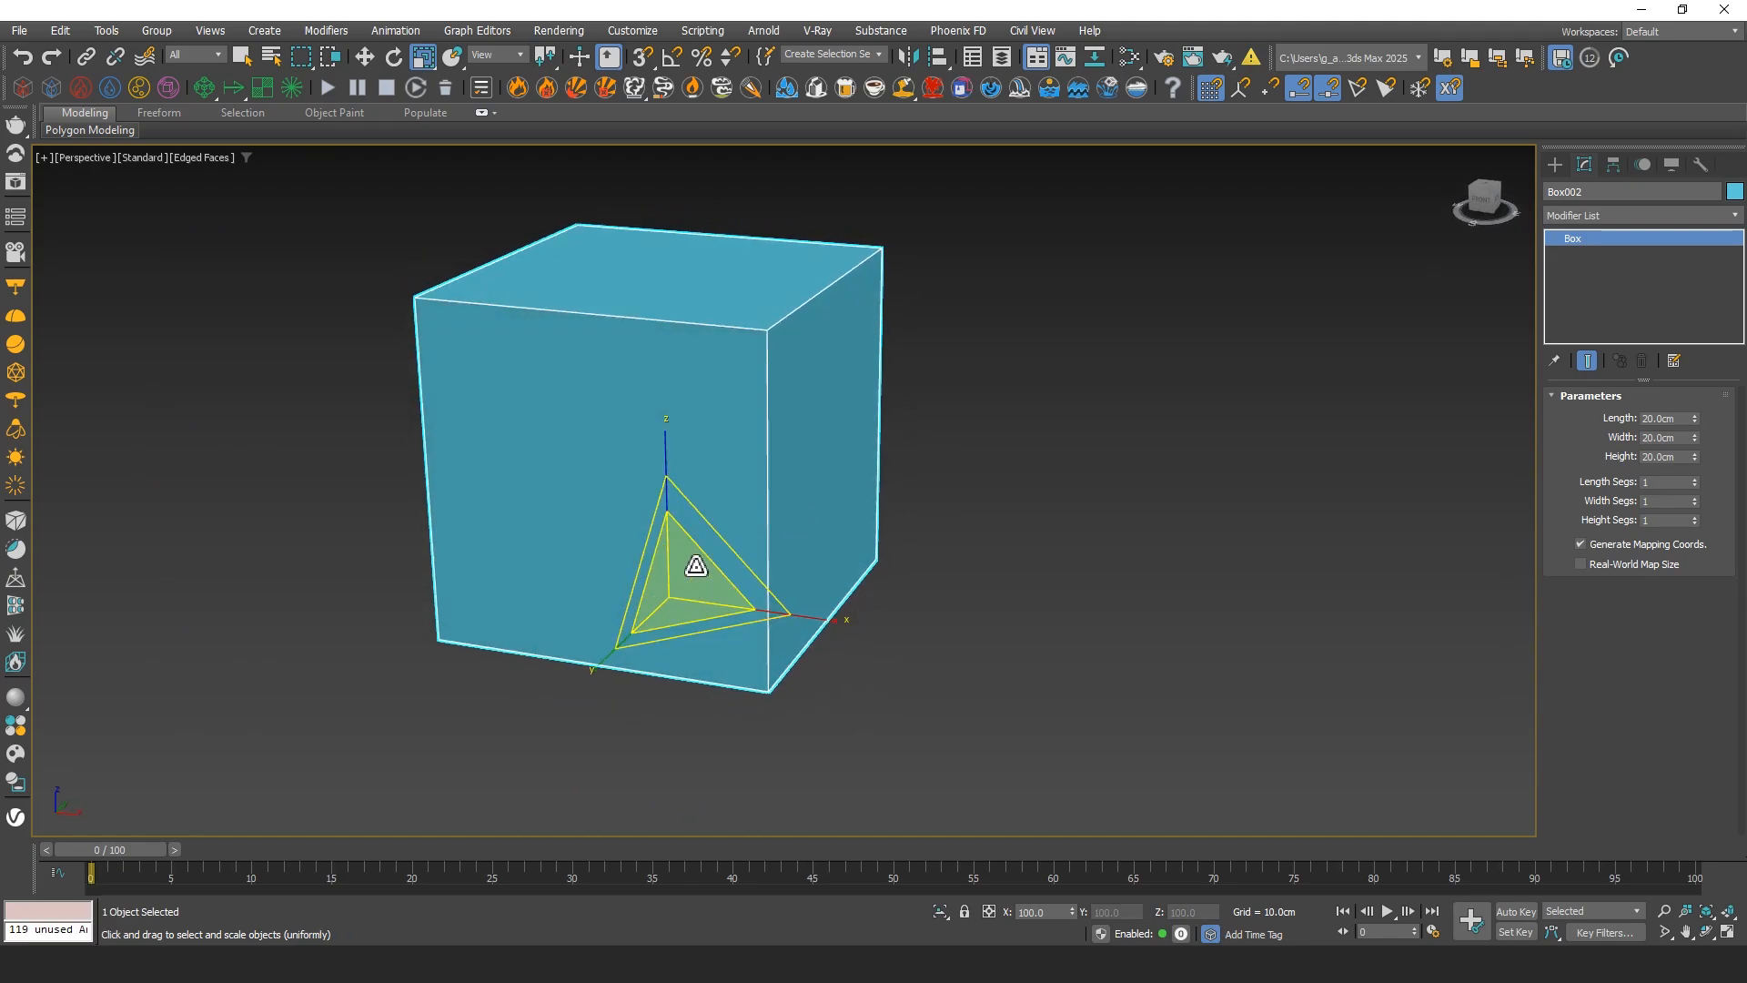
{"action": "scroll", "coordinate": [695, 566], "scroll_direction": "down", "scroll_amount": 2}
{"action": "scroll", "coordinate": [699, 574], "scroll_direction": "up", "scroll_amount": 6}
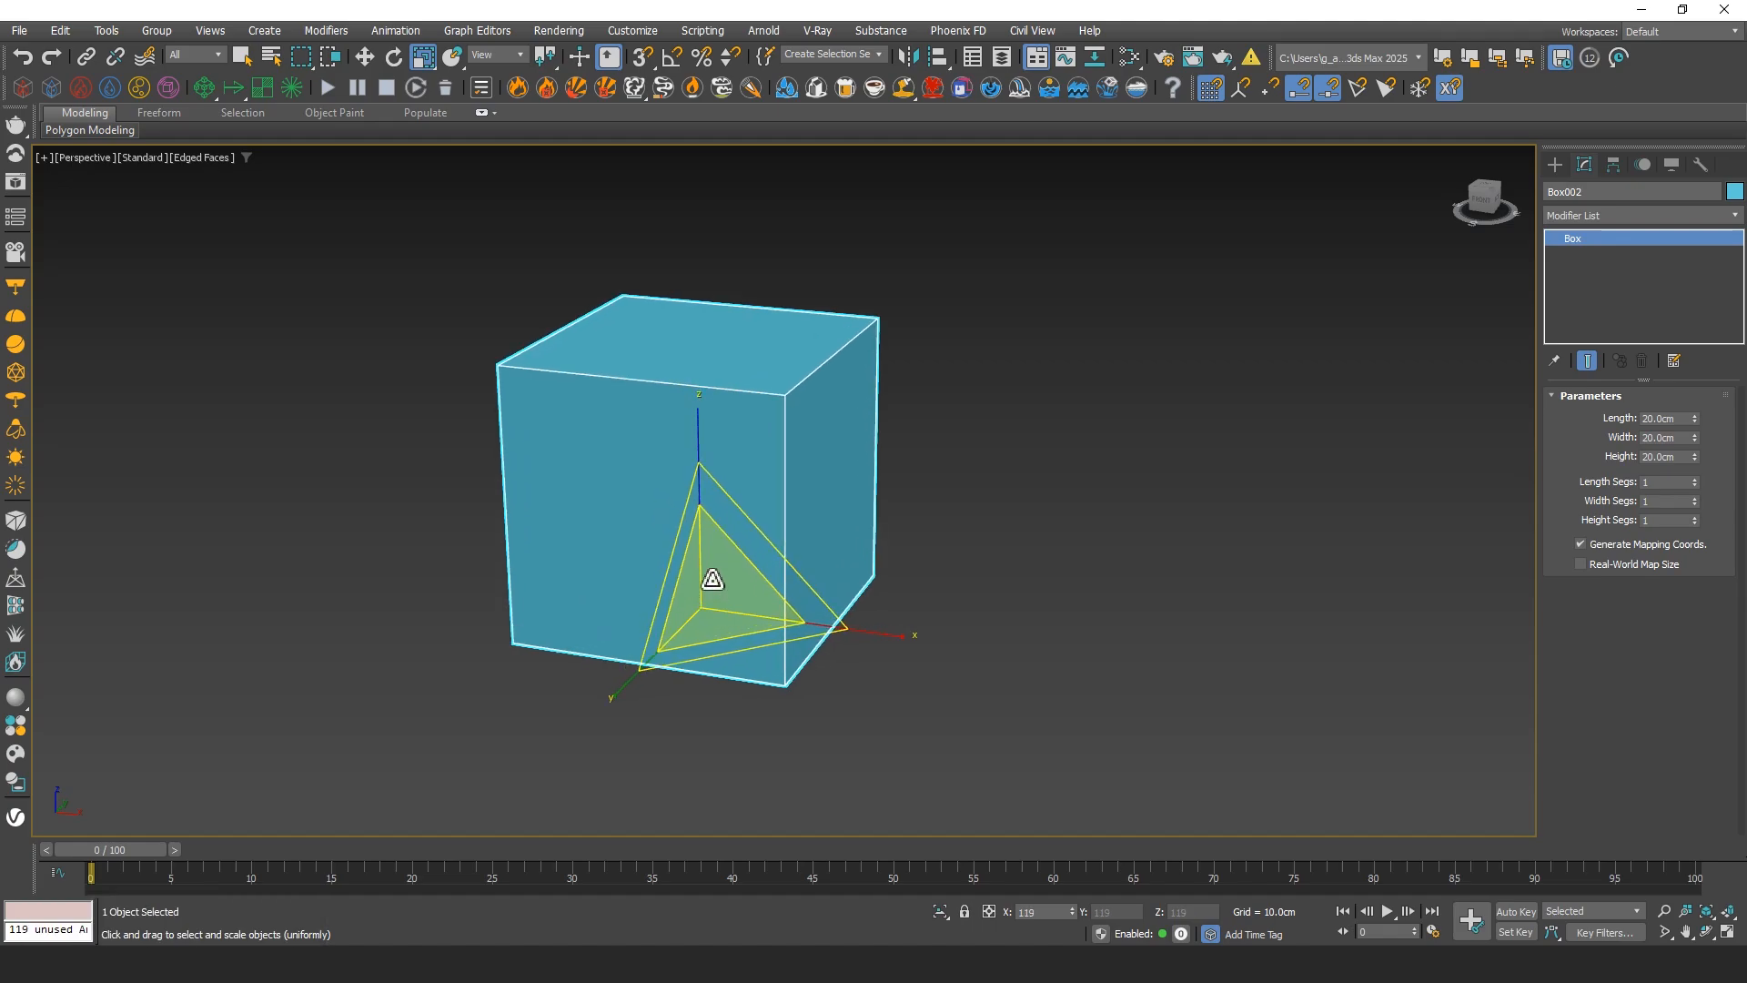
{"action": "scroll", "coordinate": [718, 514], "scroll_direction": "up", "scroll_amount": 2}
{"action": "scroll", "coordinate": [718, 429], "scroll_direction": "down", "scroll_amount": 8}
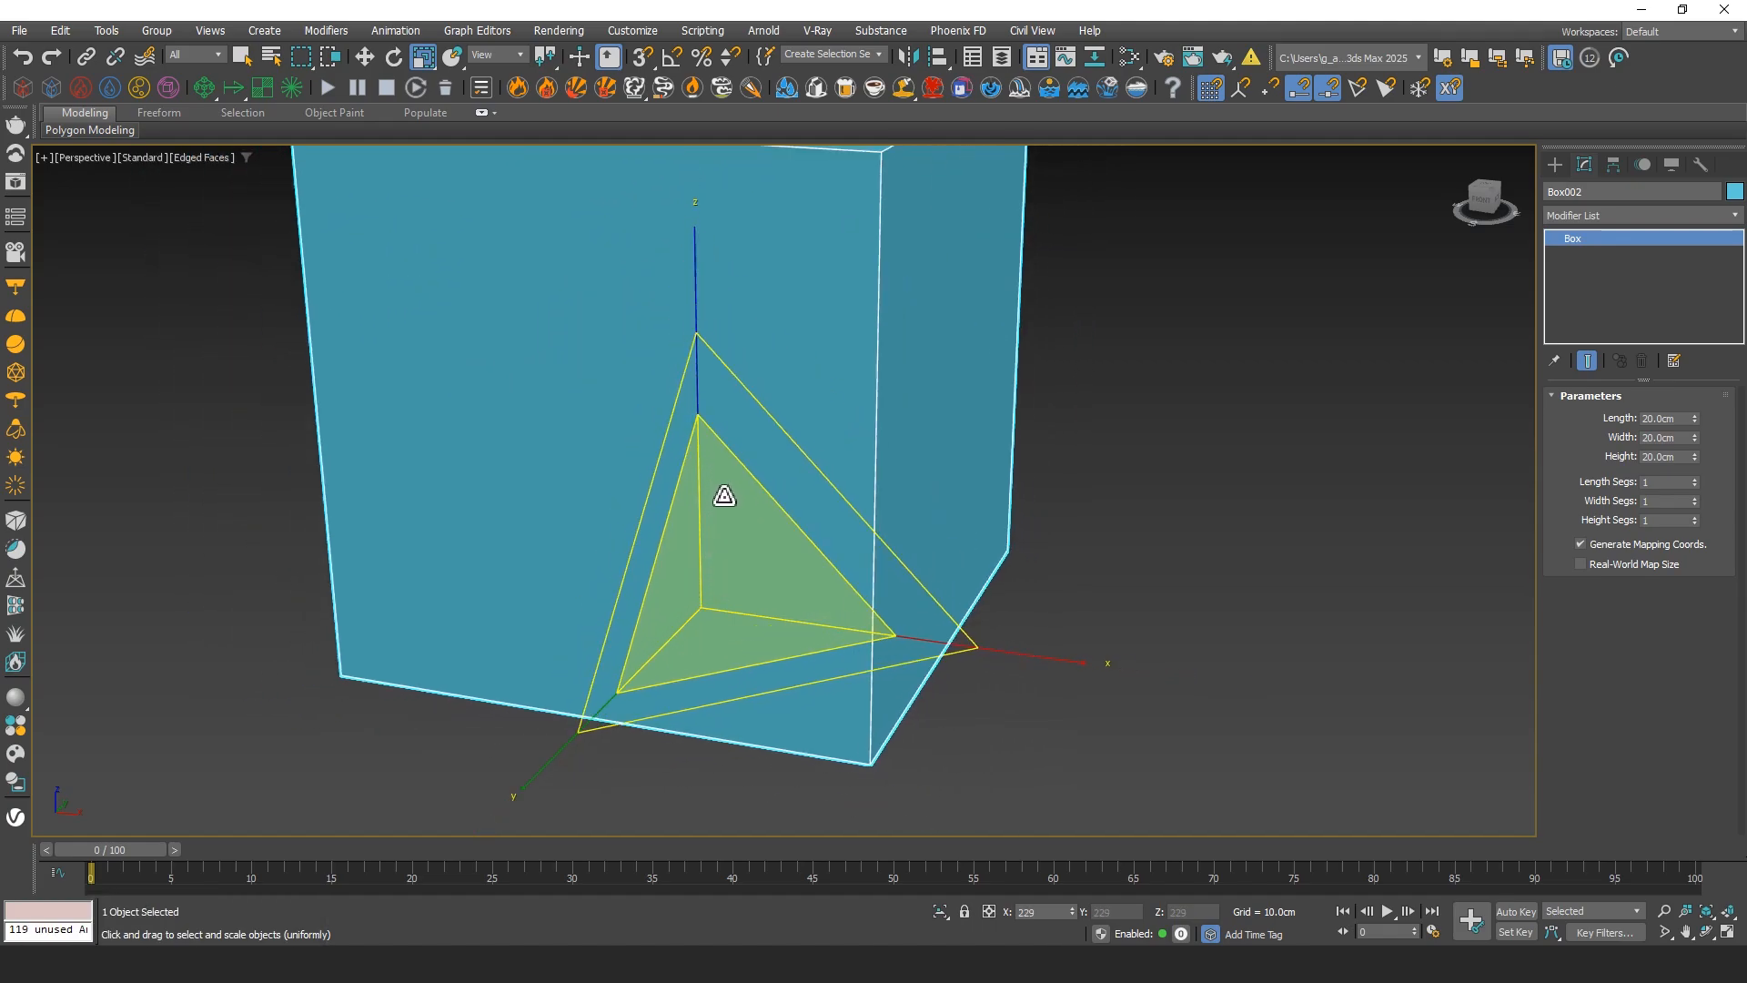
{"action": "left_click_drag", "start_coordinate": [704, 647], "coordinate": [705, 680]}
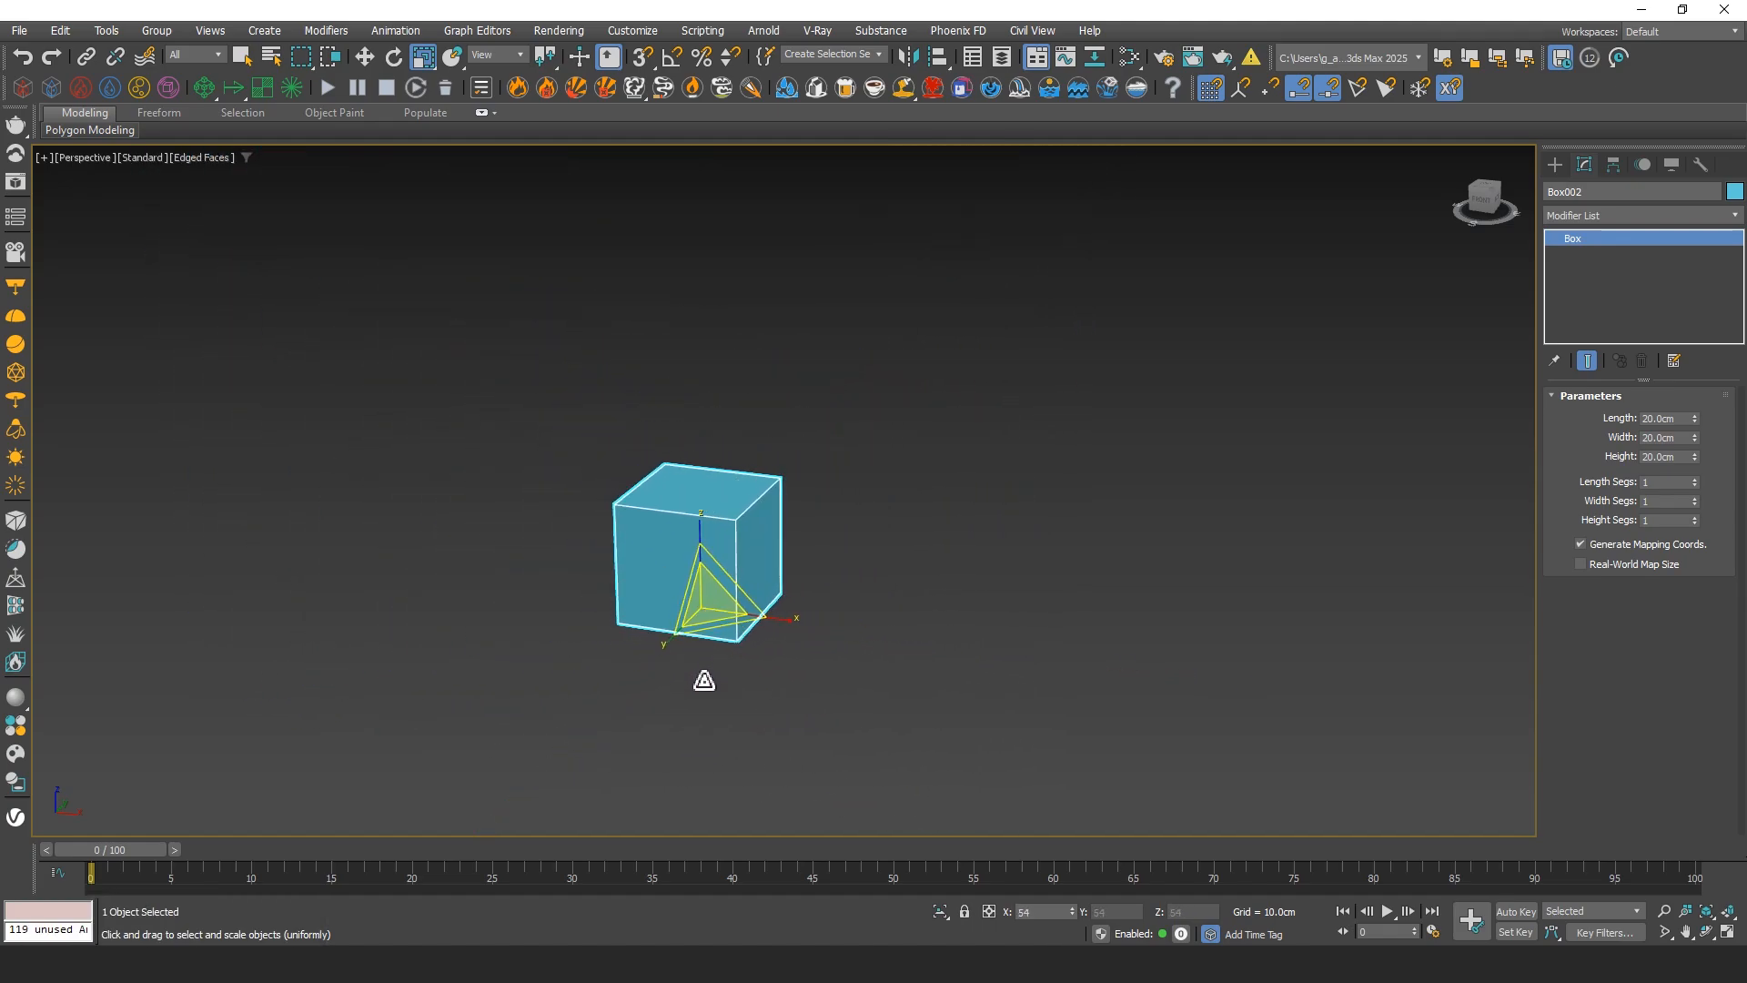
{"action": "right_click", "coordinate": [699, 693]}
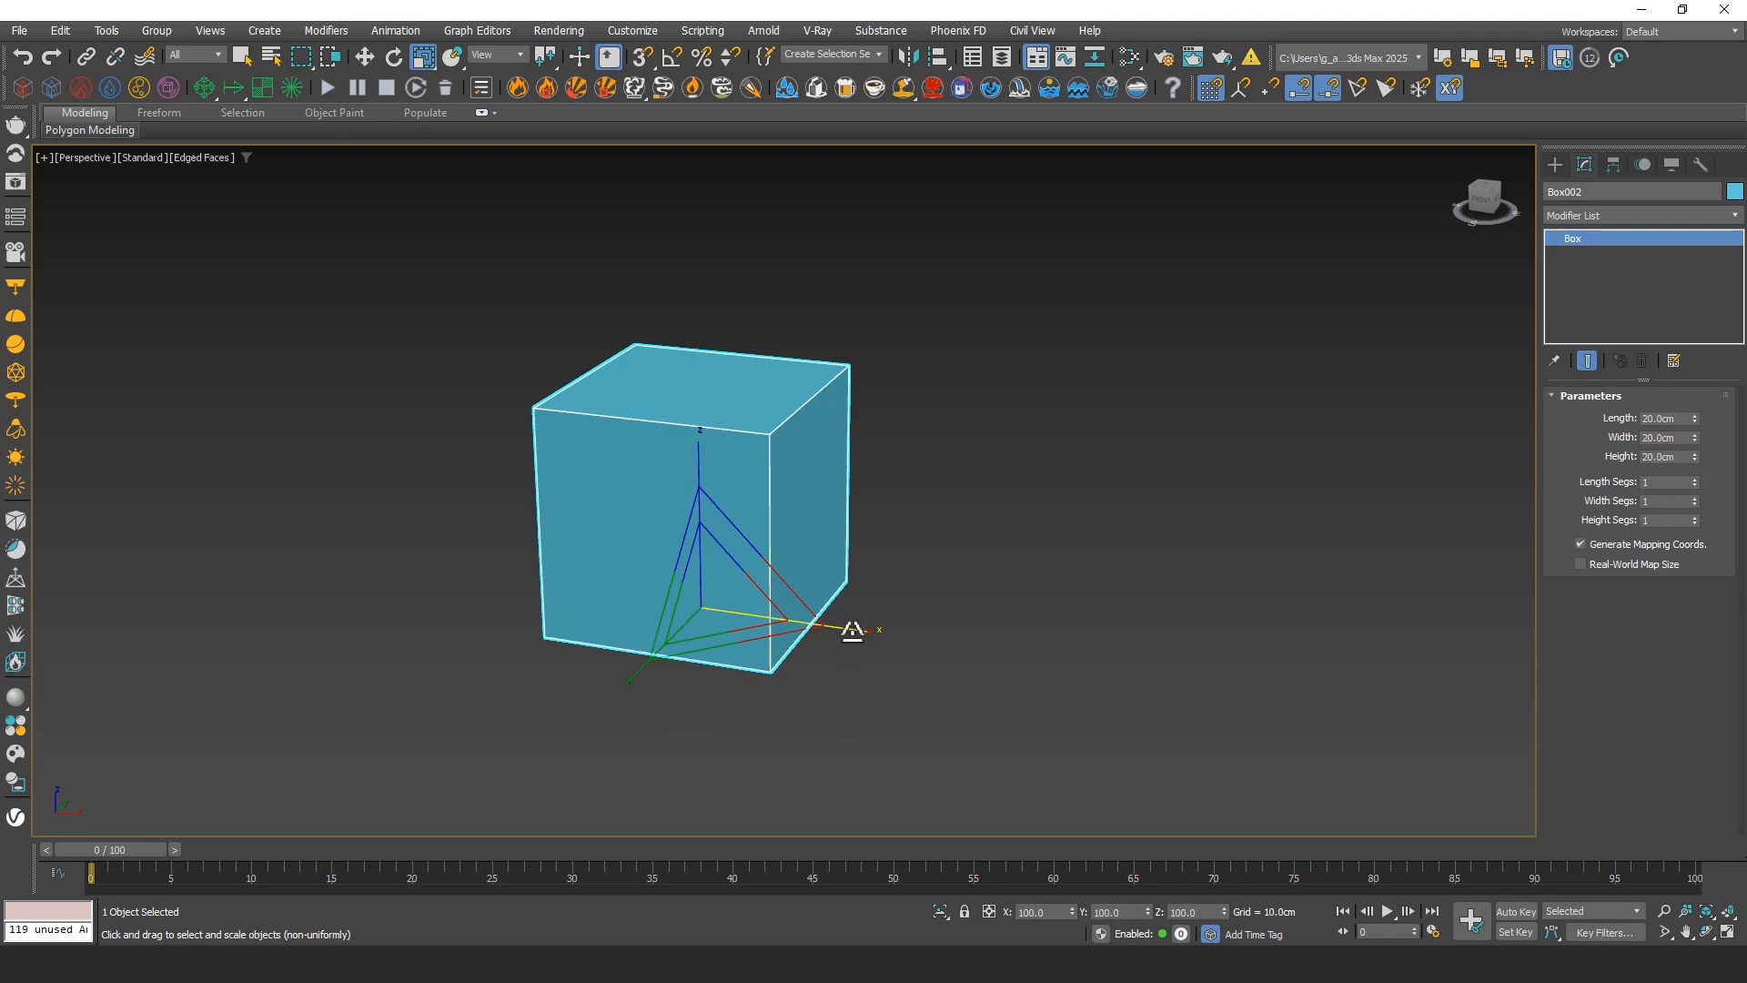
Try stretching the cube non-uniformly along the X, Z and Y axes and undo the scaling
{"action": "left_click_drag", "start_coordinate": [852, 630], "coordinate": [1041, 667]}
{"action": "right_click", "coordinate": [1041, 668]}
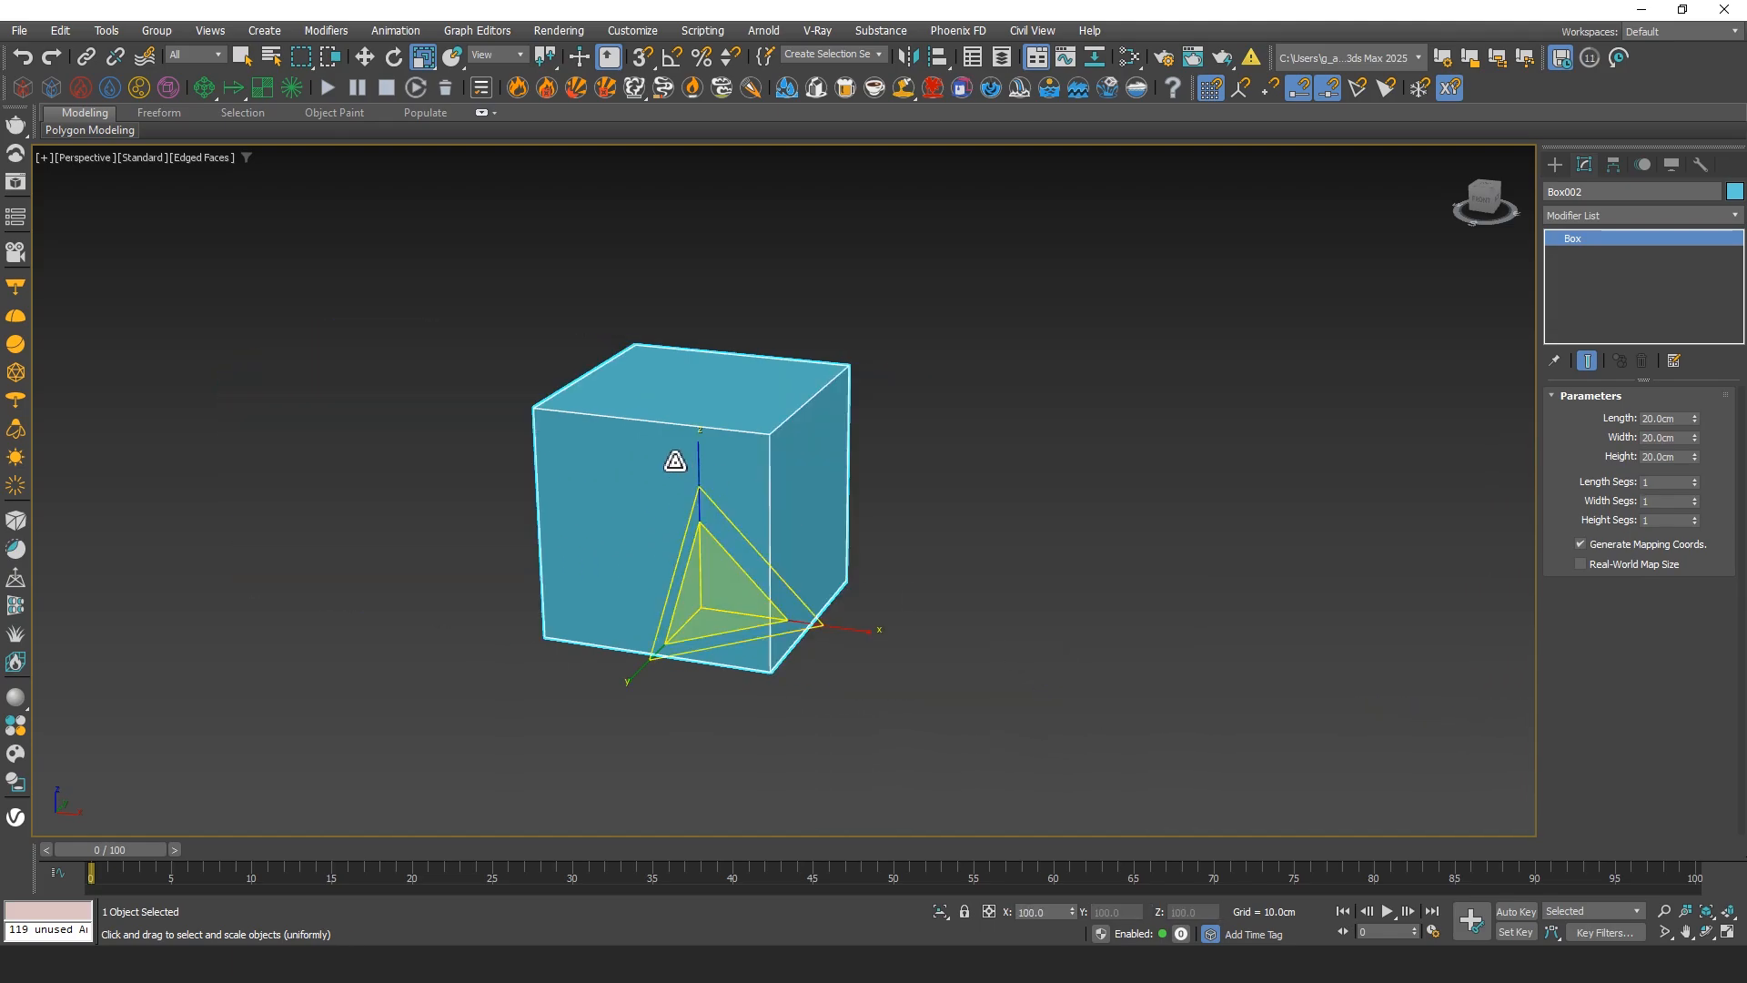
{"action": "left_click_drag", "start_coordinate": [695, 468], "coordinate": [702, 407]}
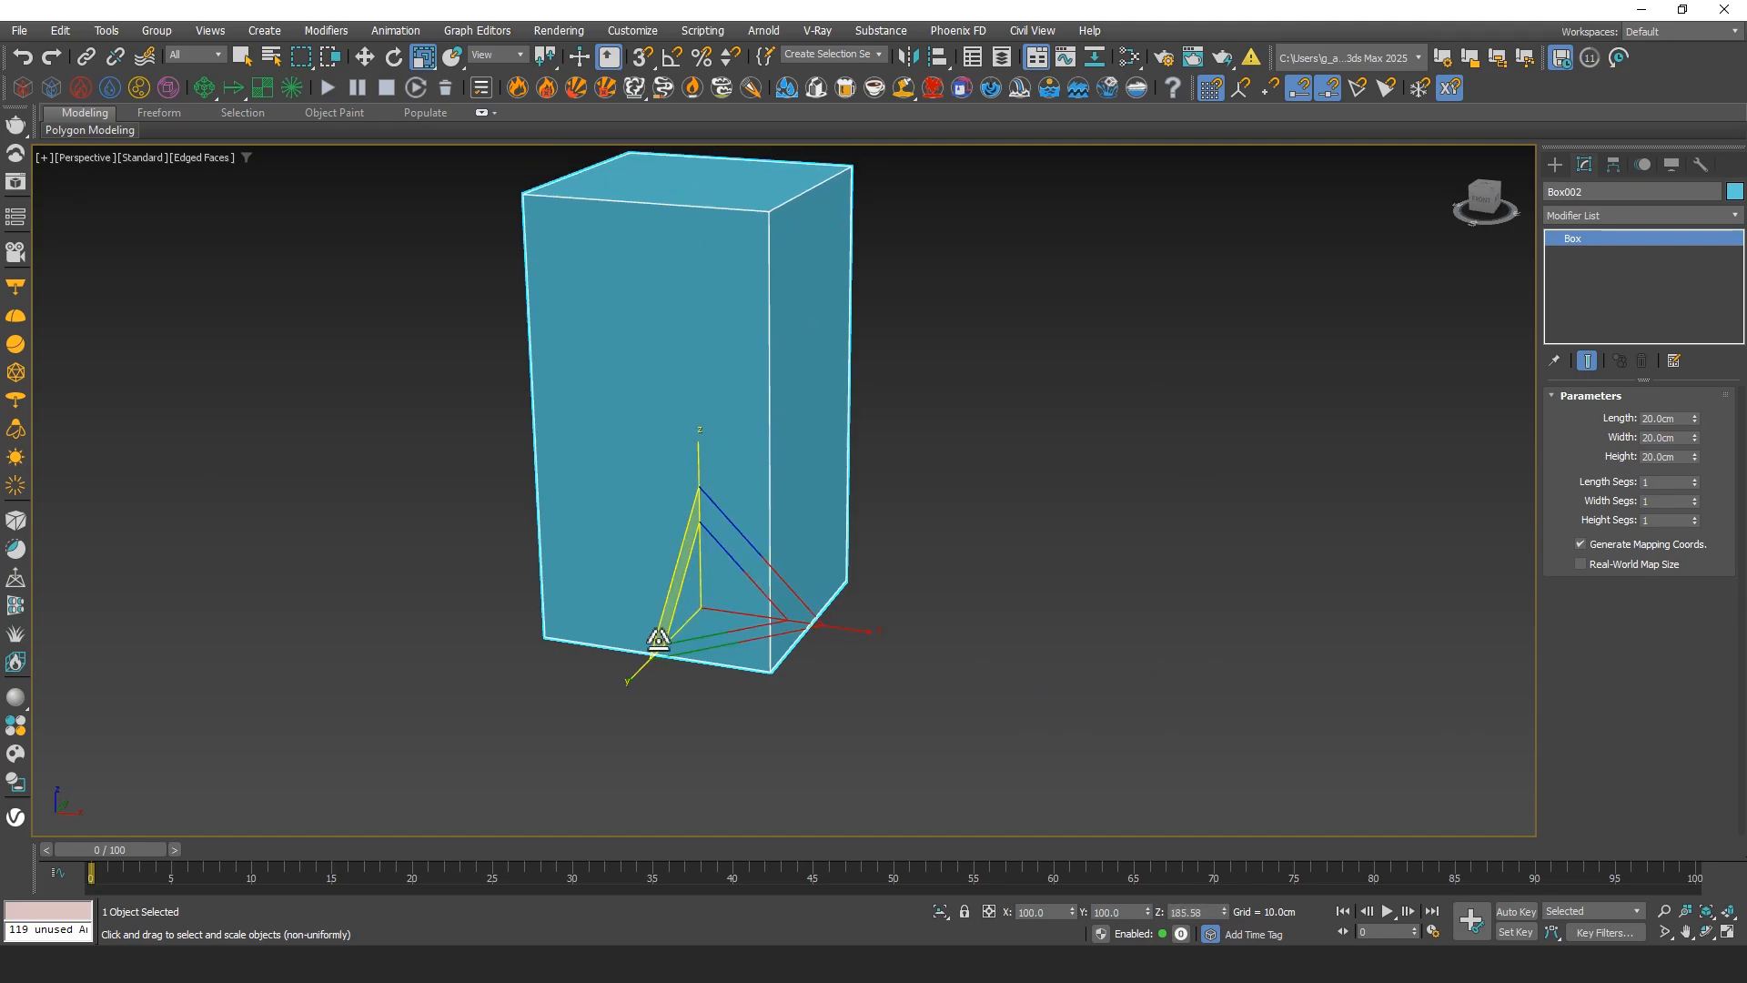
{"action": "left_click_drag", "start_coordinate": [645, 667], "coordinate": [605, 701]}
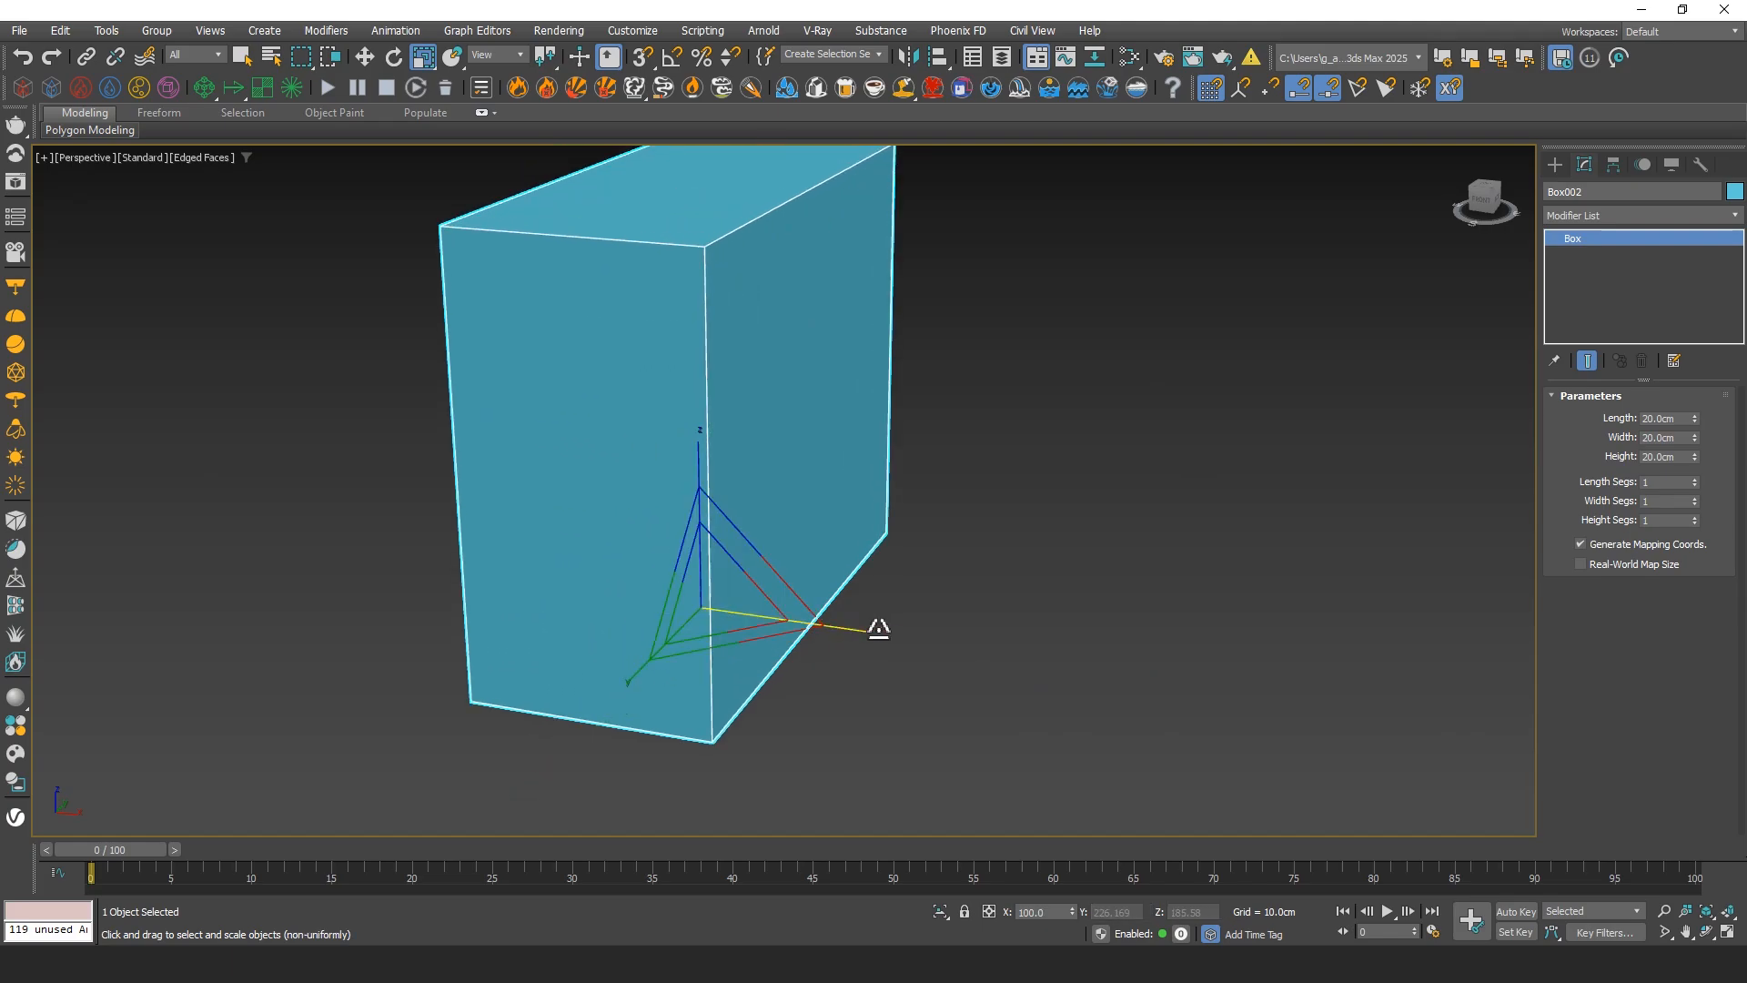
{"action": "middle_click_drag", "start_coordinate": [859, 624], "coordinate": [828, 652], "text": "alt"}
{"action": "left_click_drag", "start_coordinate": [827, 651], "coordinate": [1003, 770]}
{"action": "key", "text": "ctrl+z"}
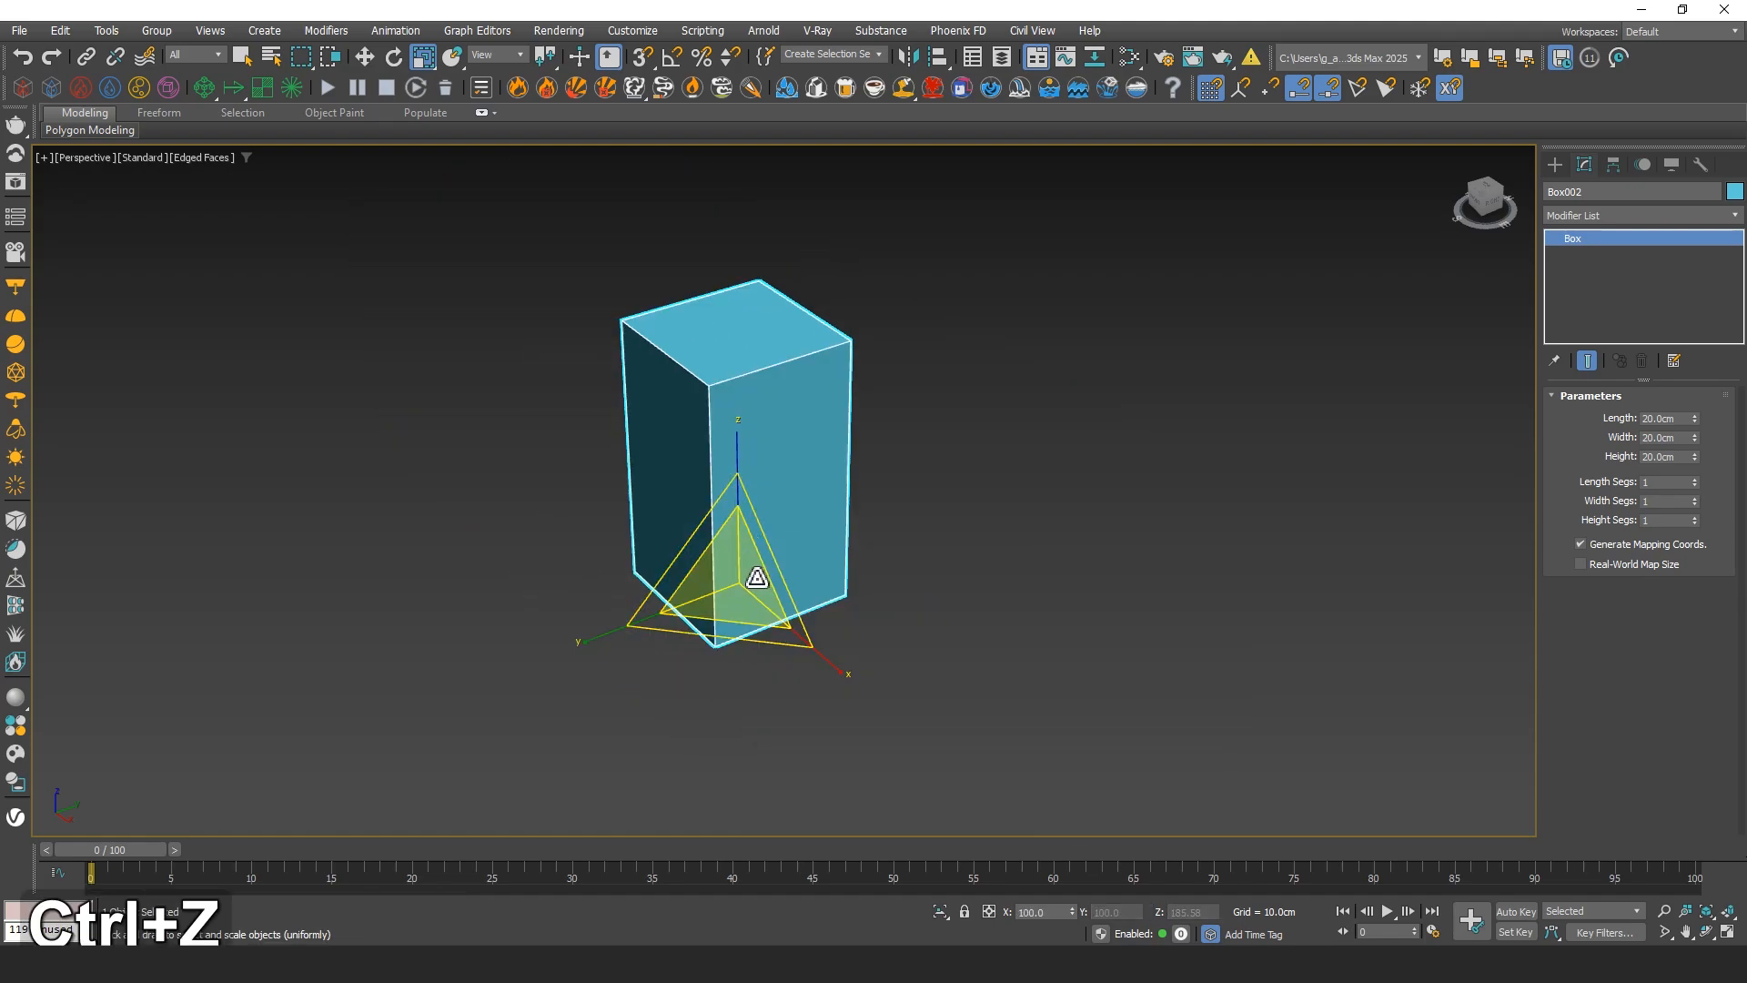
{"action": "key", "text": "ctrl+z"}
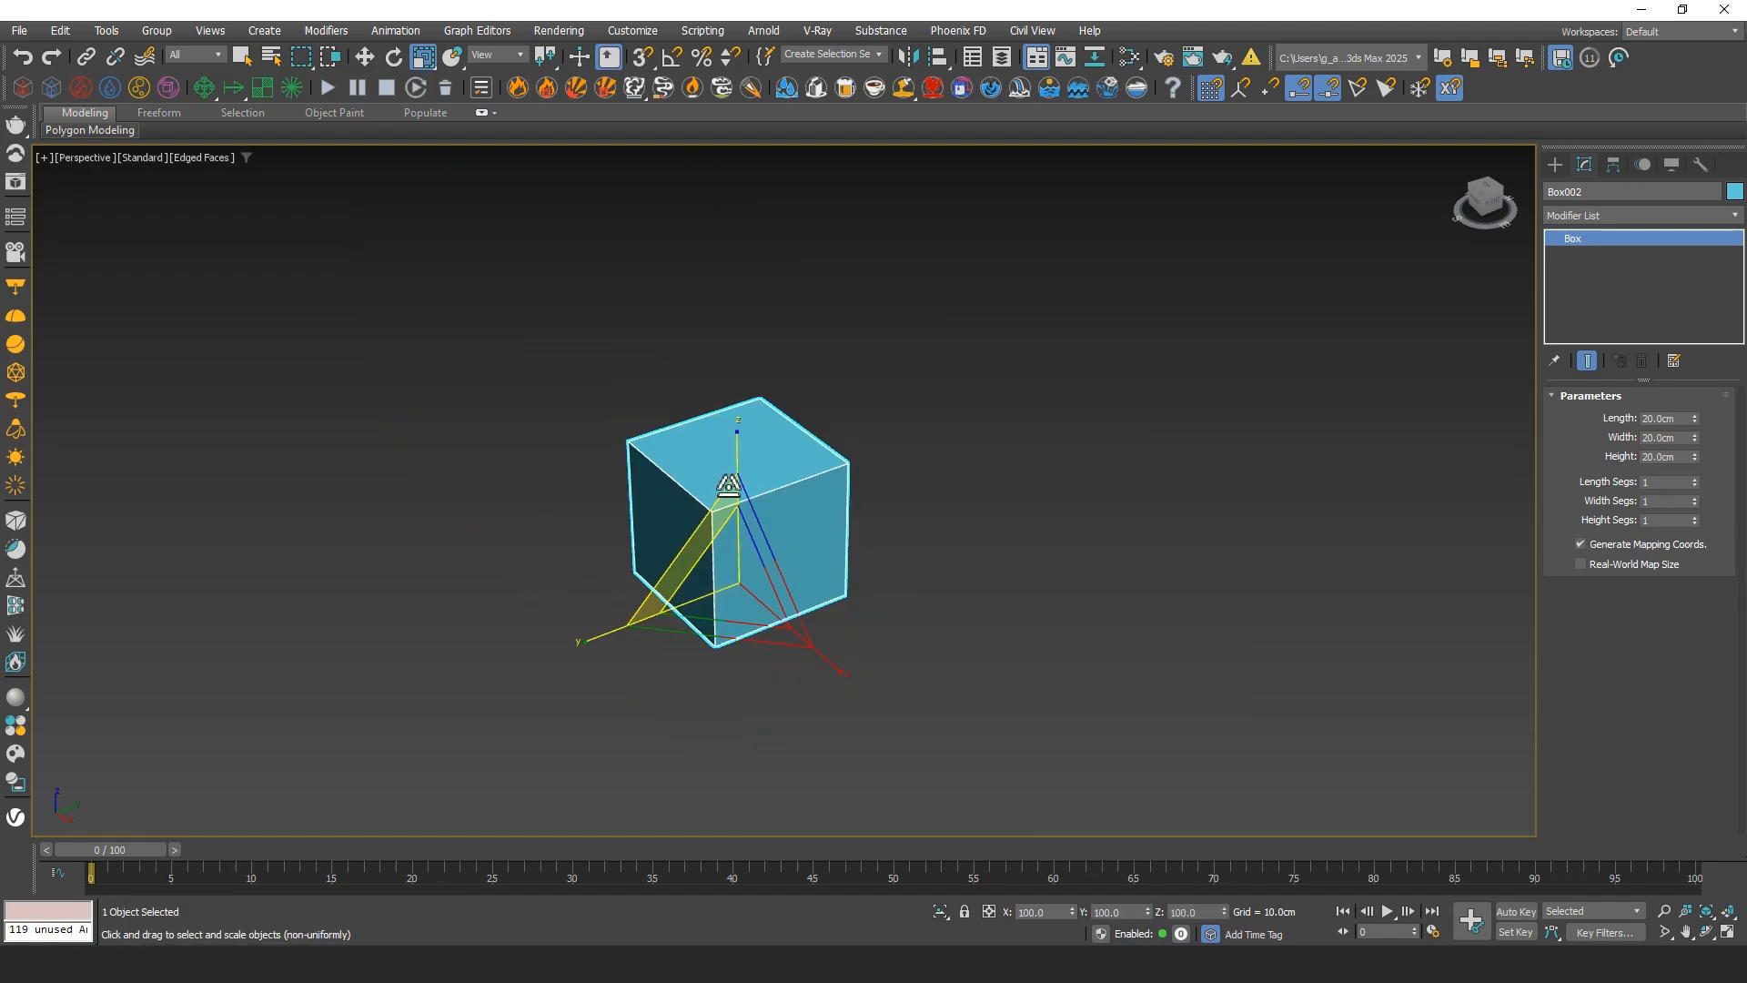
Open the Transform Type-In for the cube, check its move, rotate and scale versions, try adjusting the position values and close it
{"action": "right_click", "coordinate": [373, 64]}
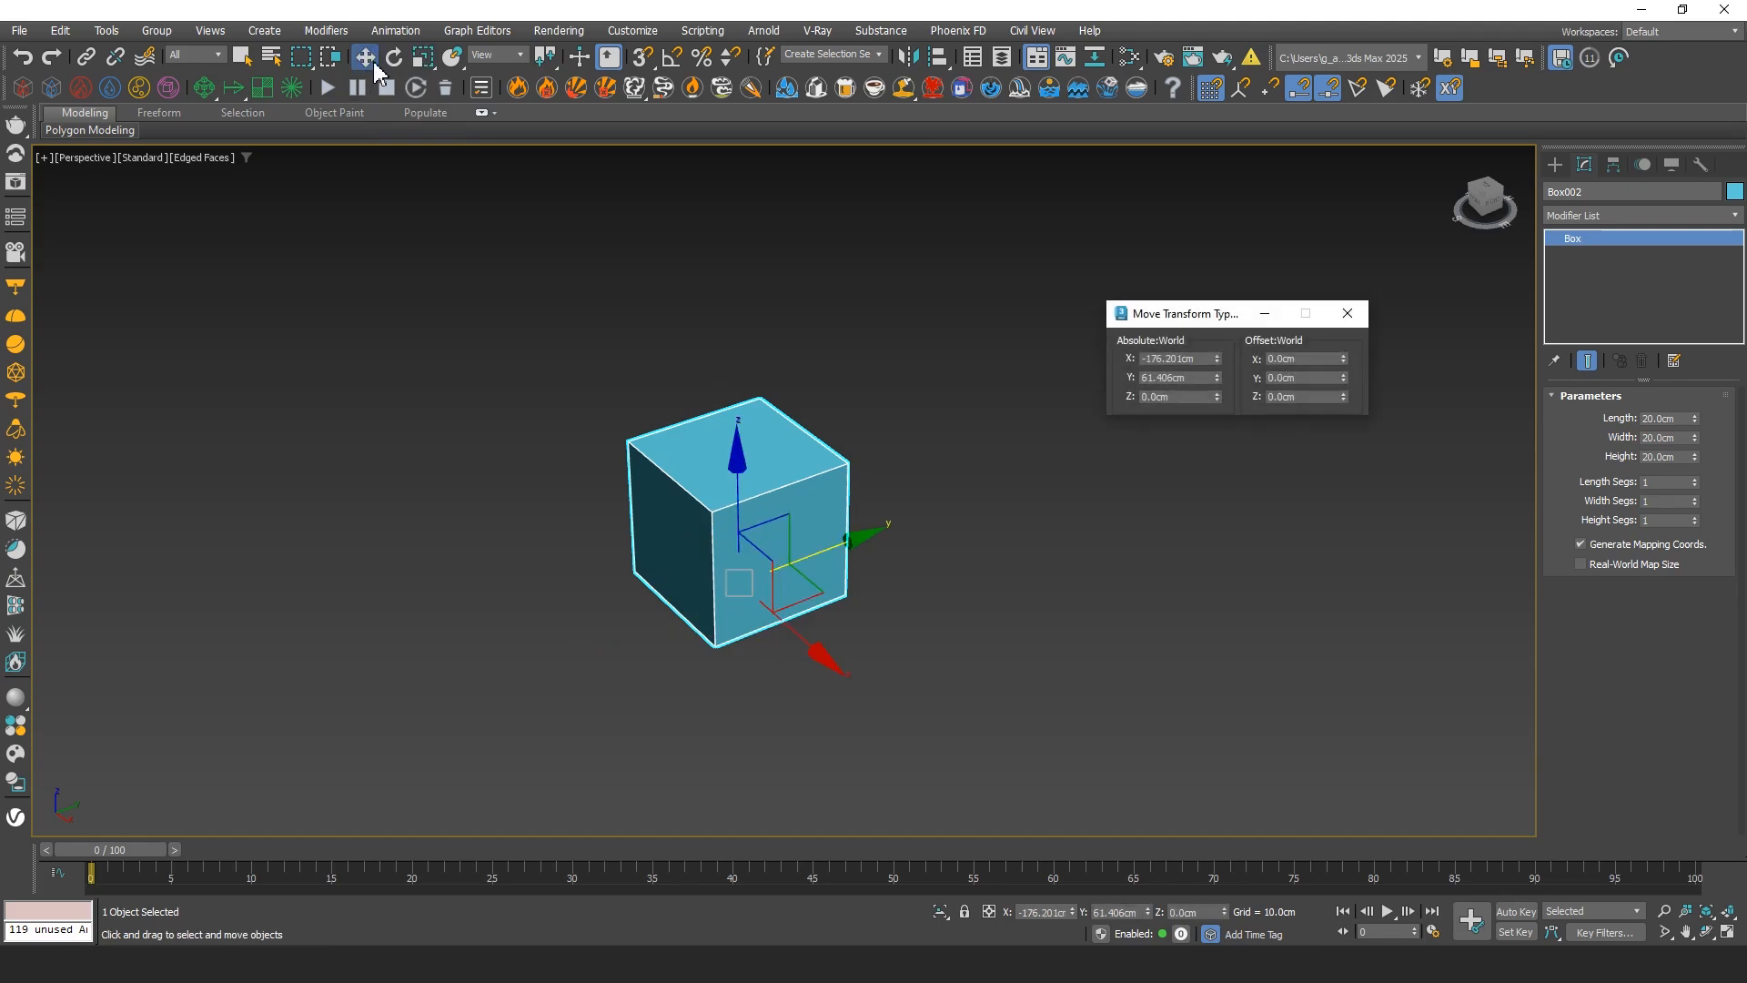
{"action": "left_click_drag", "start_coordinate": [1161, 314], "coordinate": [744, 232]}
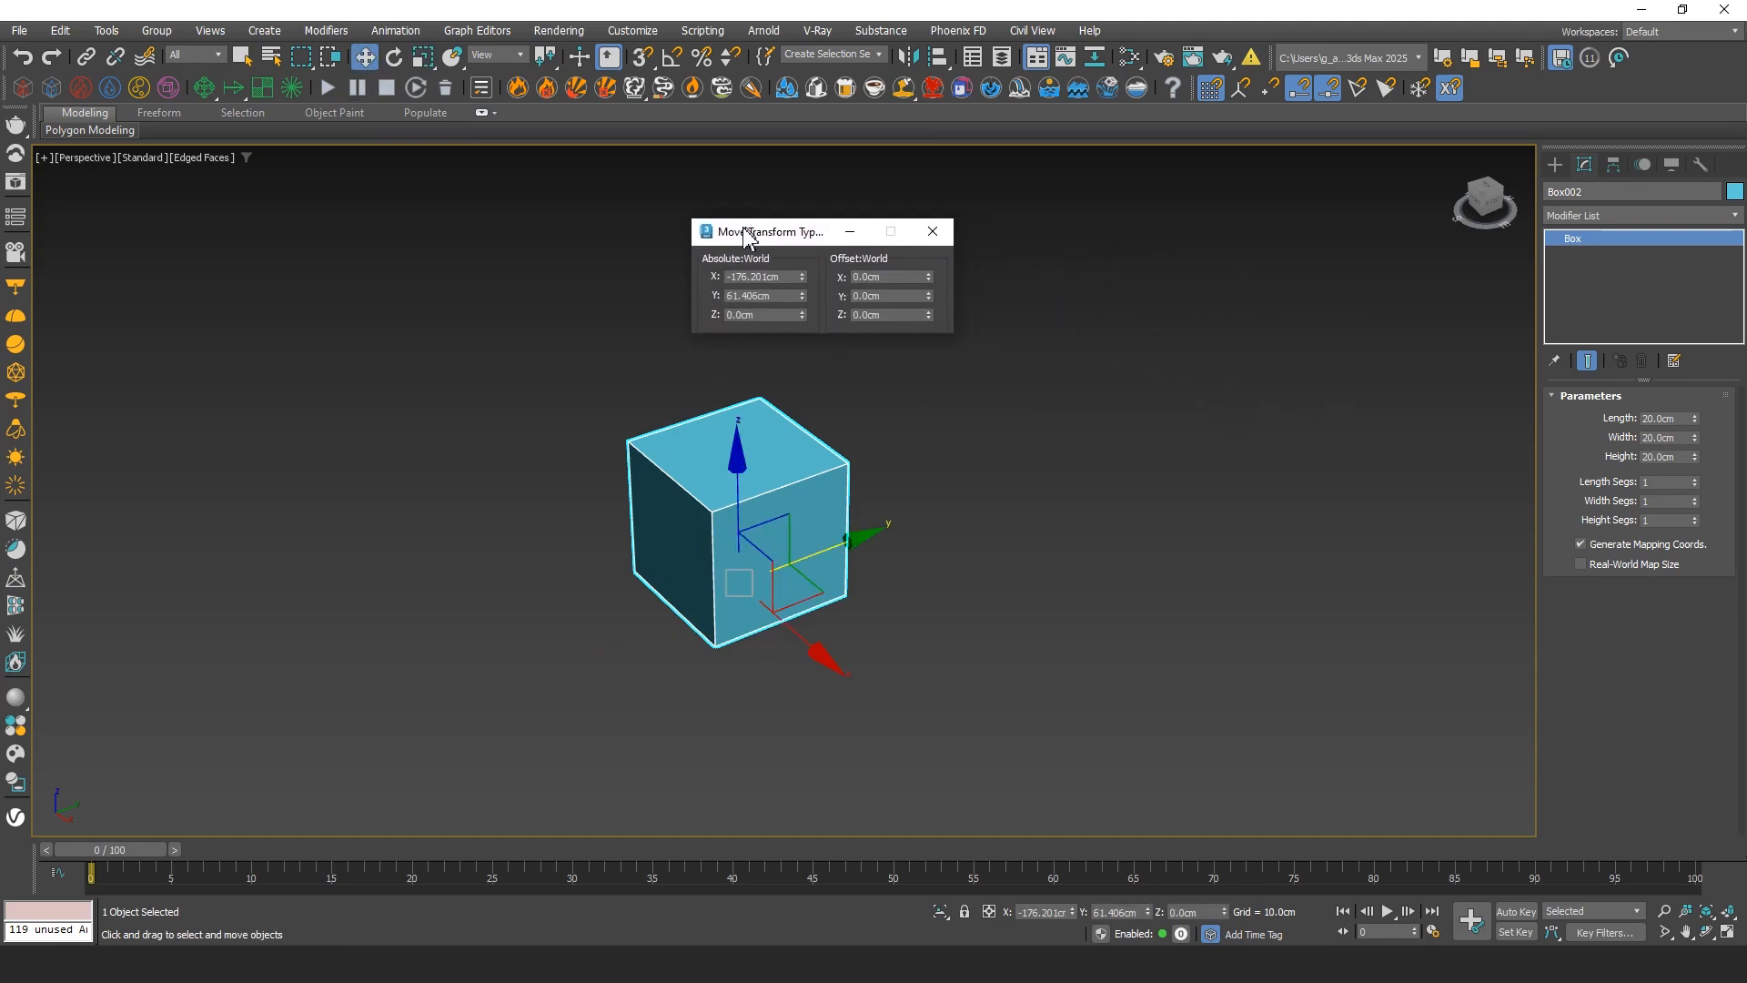
{"action": "left_click", "coordinate": [394, 58]}
{"action": "left_click", "coordinate": [422, 59]}
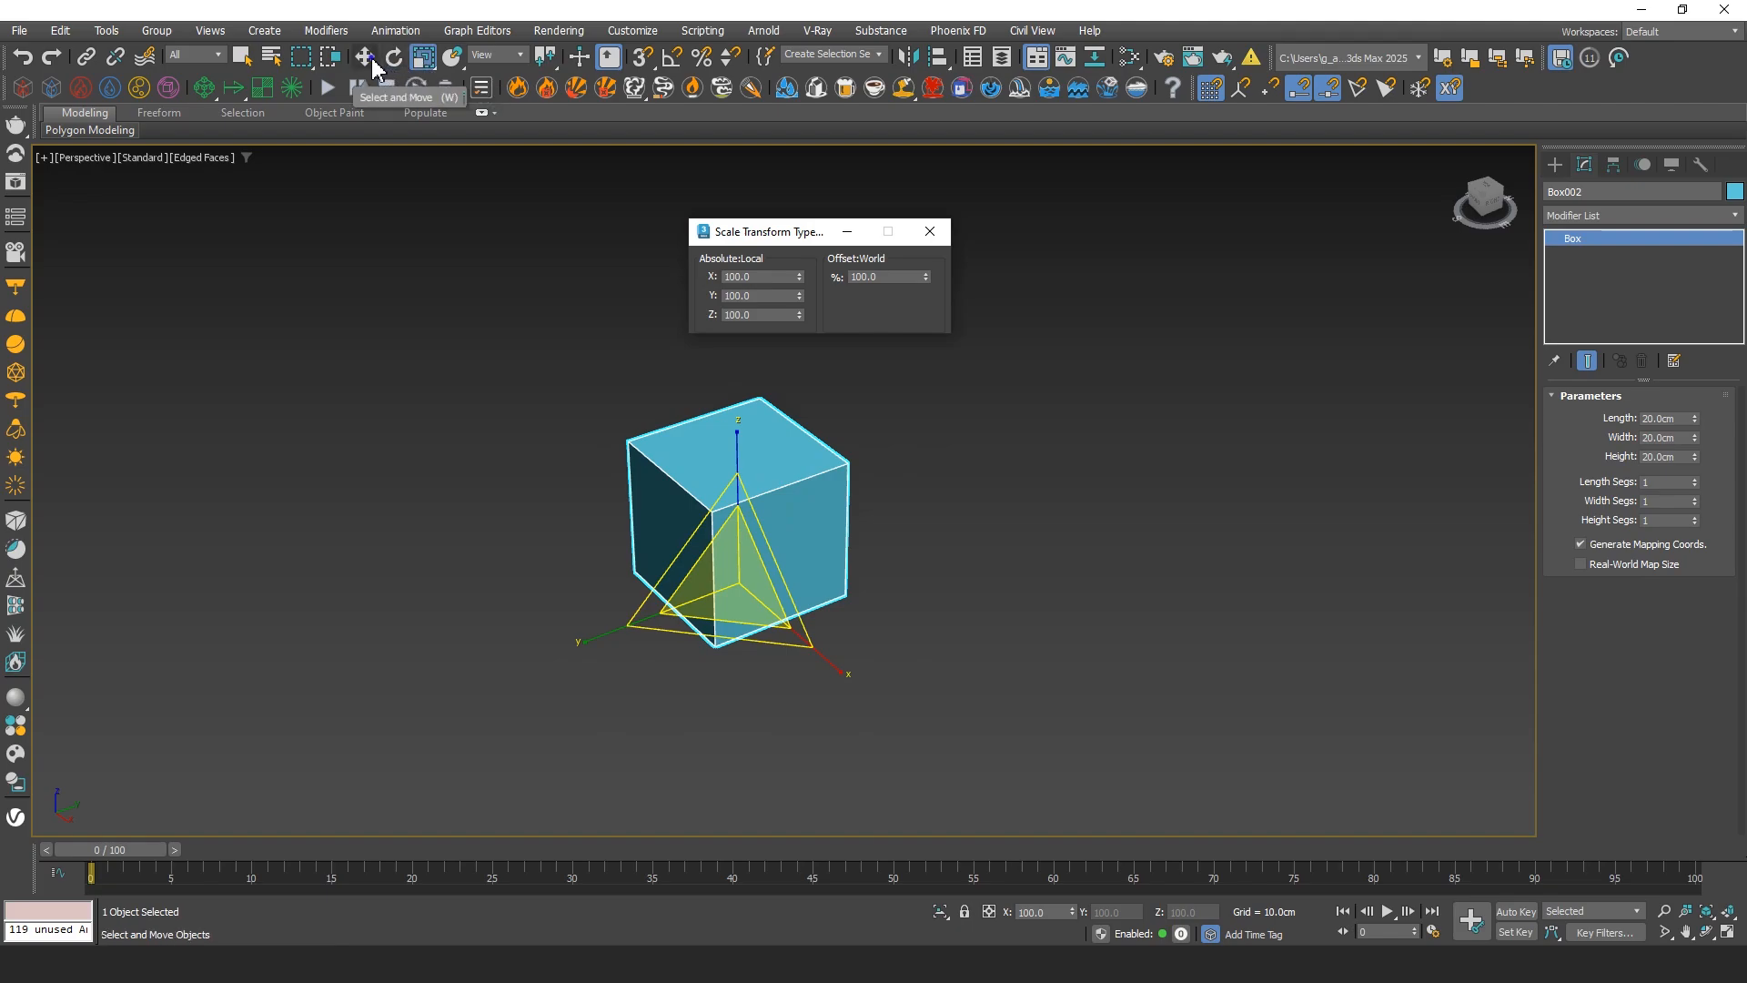
{"action": "left_click", "coordinate": [365, 59]}
{"action": "left_click_drag", "start_coordinate": [798, 277], "coordinate": [928, 224]}
{"action": "right_click", "coordinate": [784, 297]}
{"action": "right_click", "coordinate": [856, 323]}
{"action": "right_click", "coordinate": [929, 225]}
{"action": "left_click", "coordinate": [930, 232]}
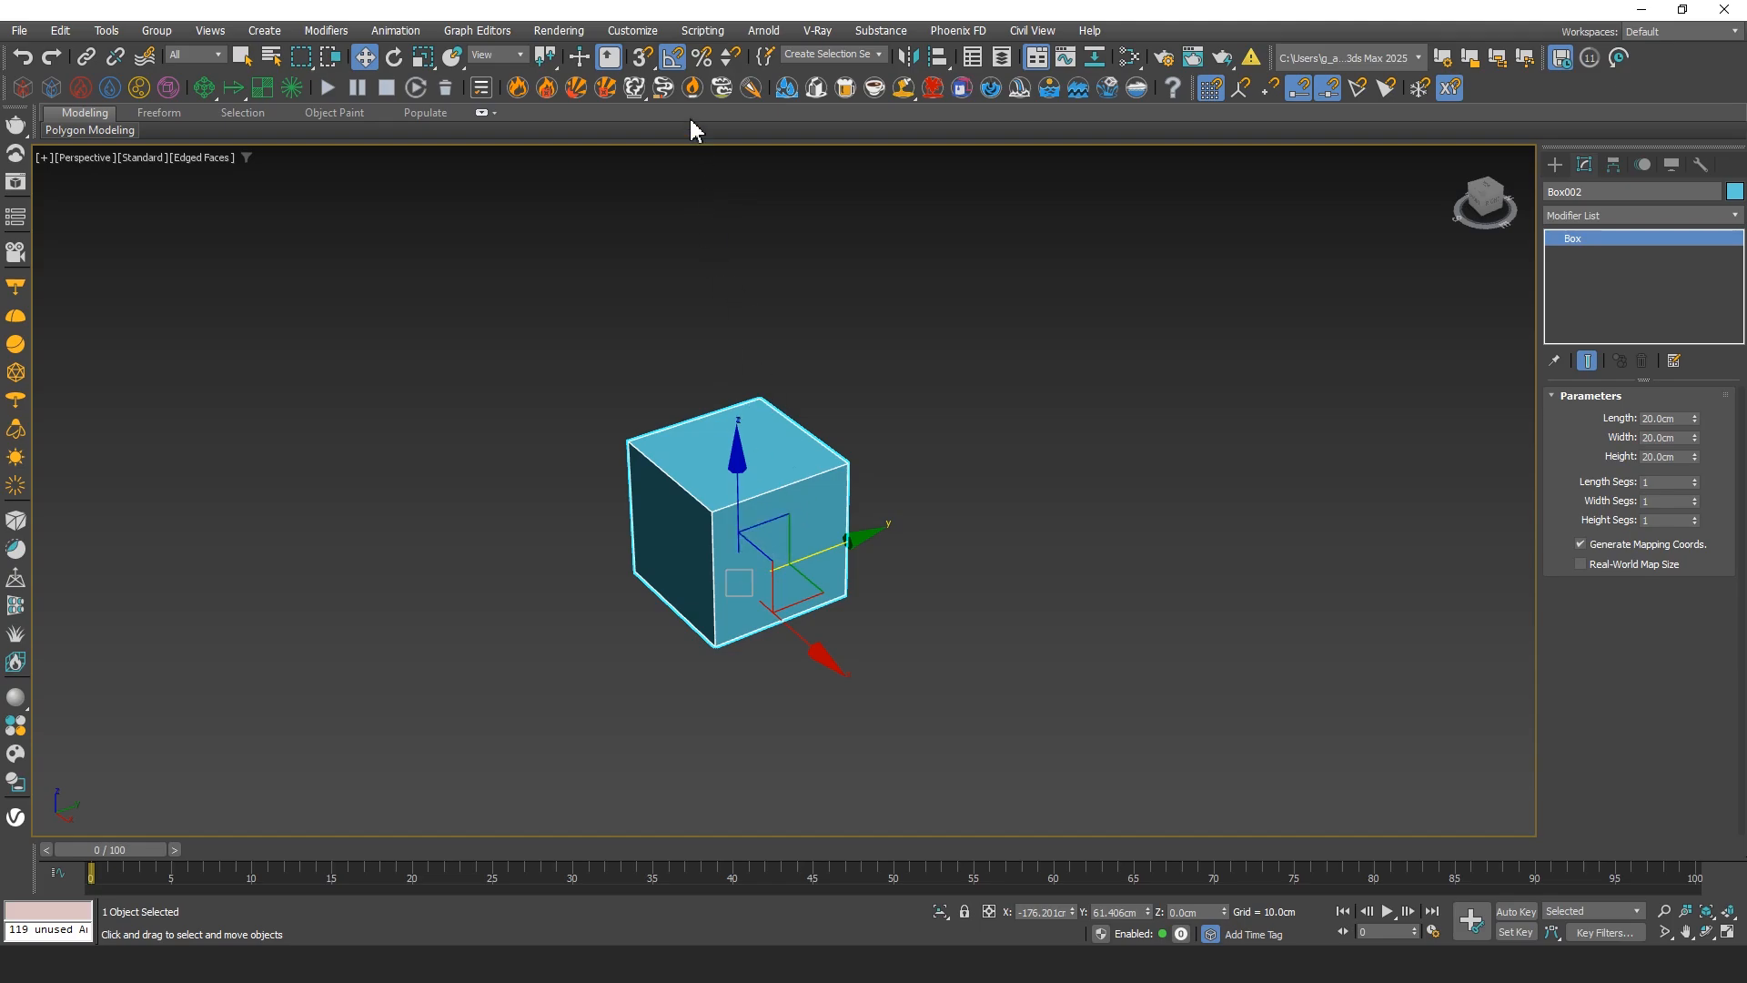
Try rotating the cube about its Z axis with angle snap on, cancelling the rotation
{"action": "key", "text": "e"}
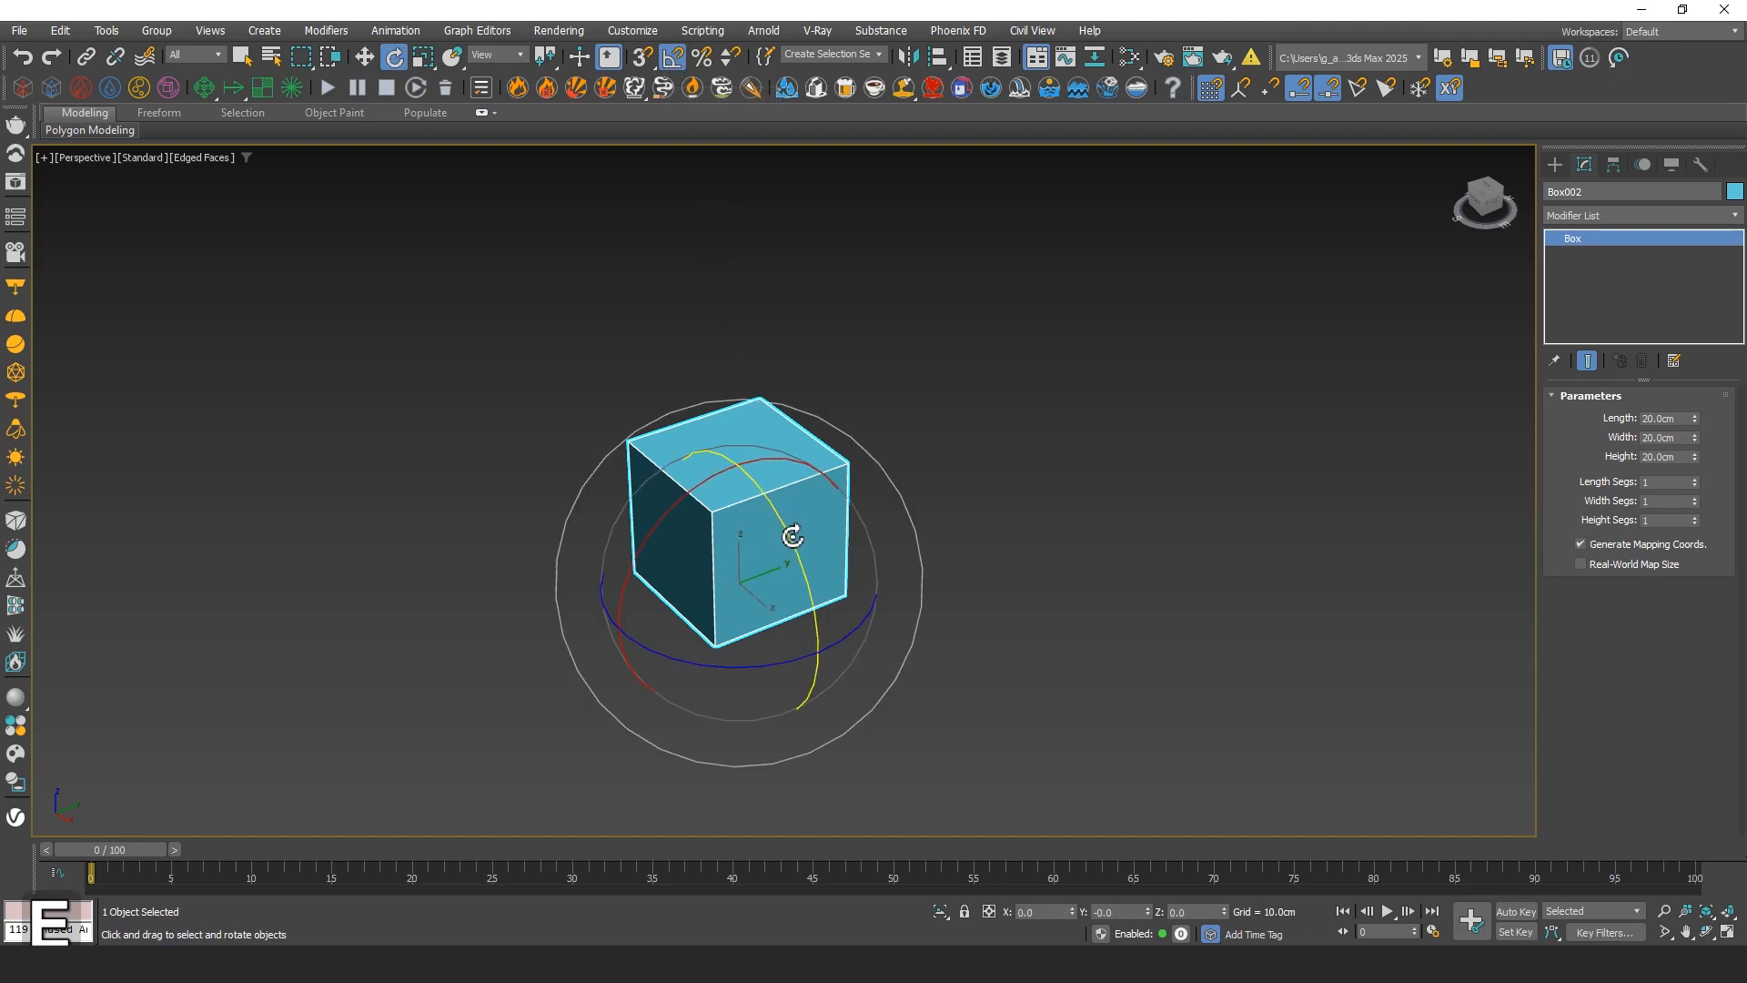
{"action": "scroll", "coordinate": [732, 673], "scroll_direction": "up", "scroll_amount": 4}
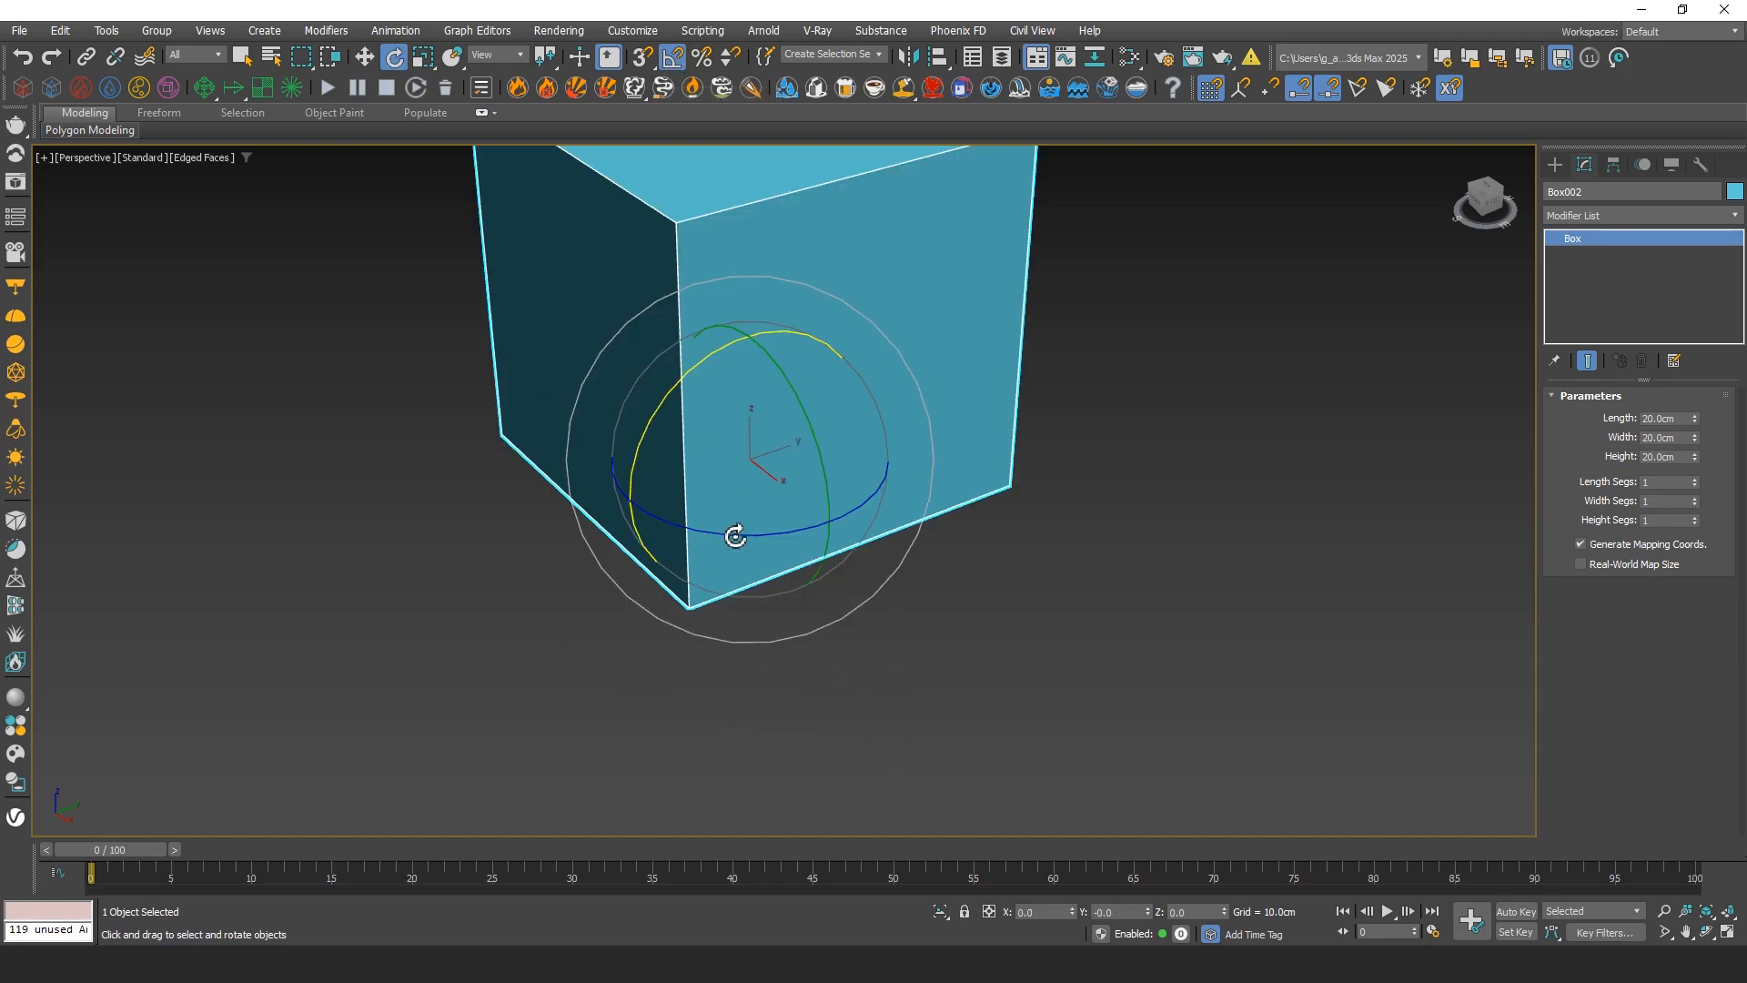
{"action": "middle_click_drag", "start_coordinate": [735, 536], "coordinate": [765, 612]}
{"action": "left_click_drag", "start_coordinate": [766, 608], "coordinate": [841, 606]}
{"action": "right_click", "coordinate": [841, 606]}
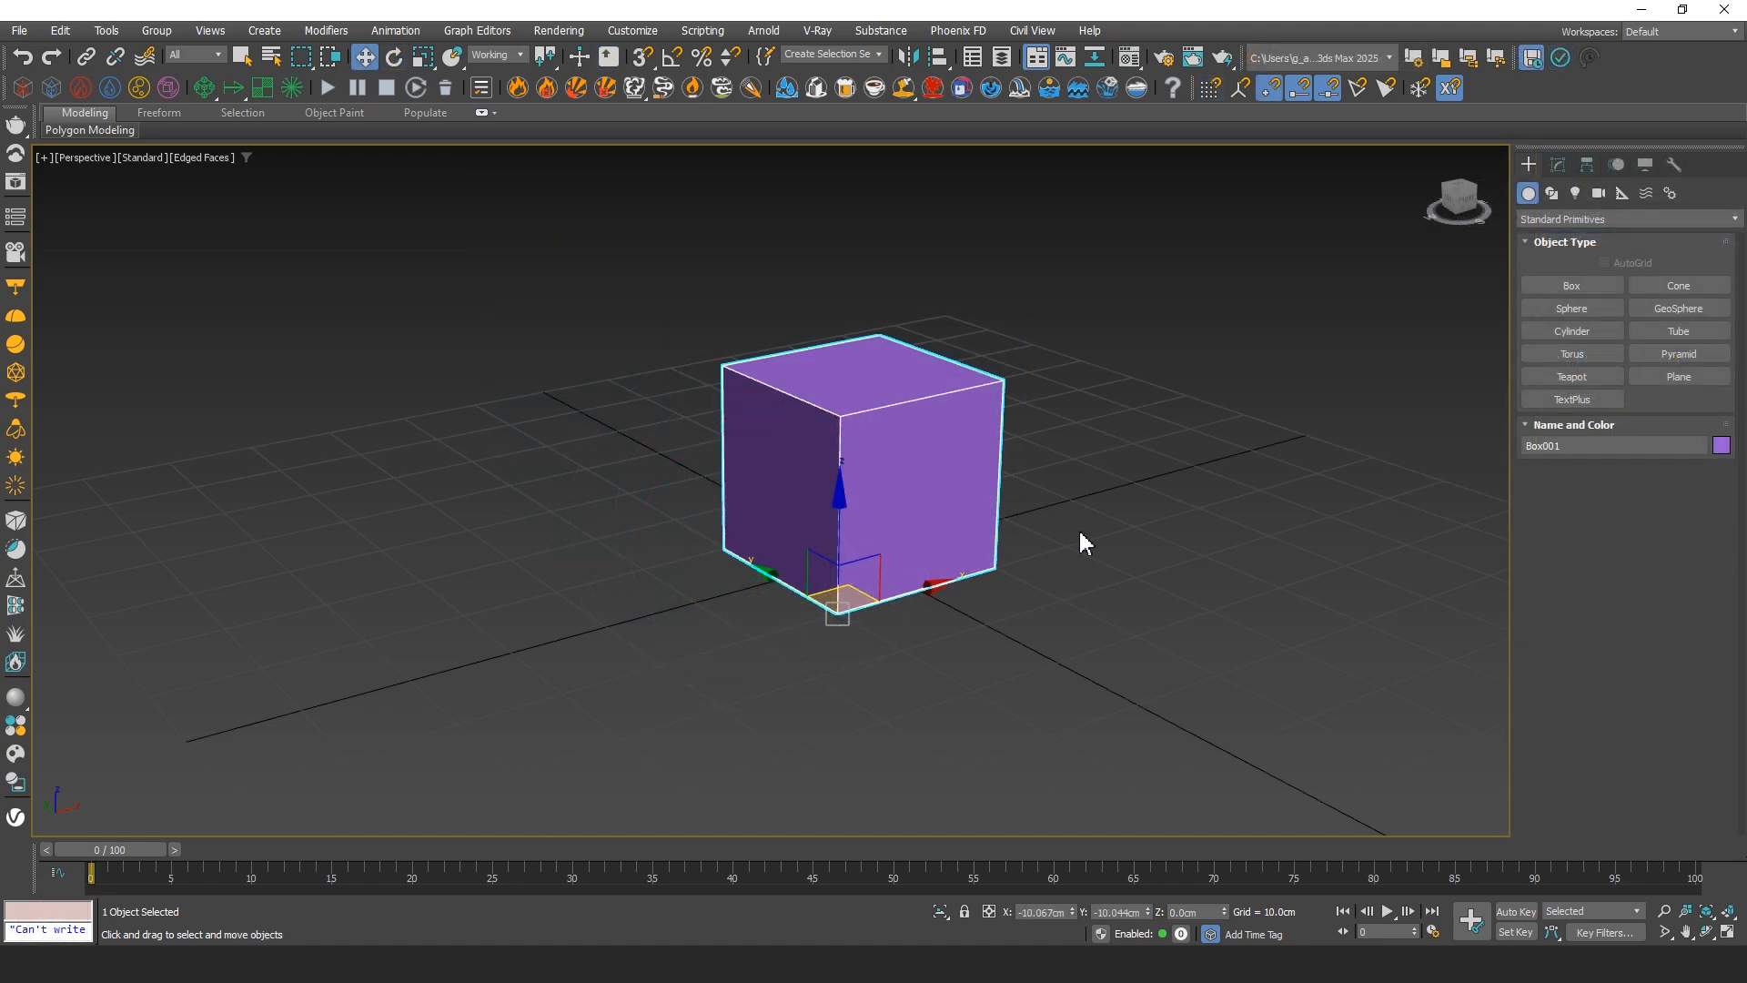
Select the purple cube and move it to about X -15 cm and Y -5.6 cm
{"action": "left_click", "coordinate": [1145, 528]}
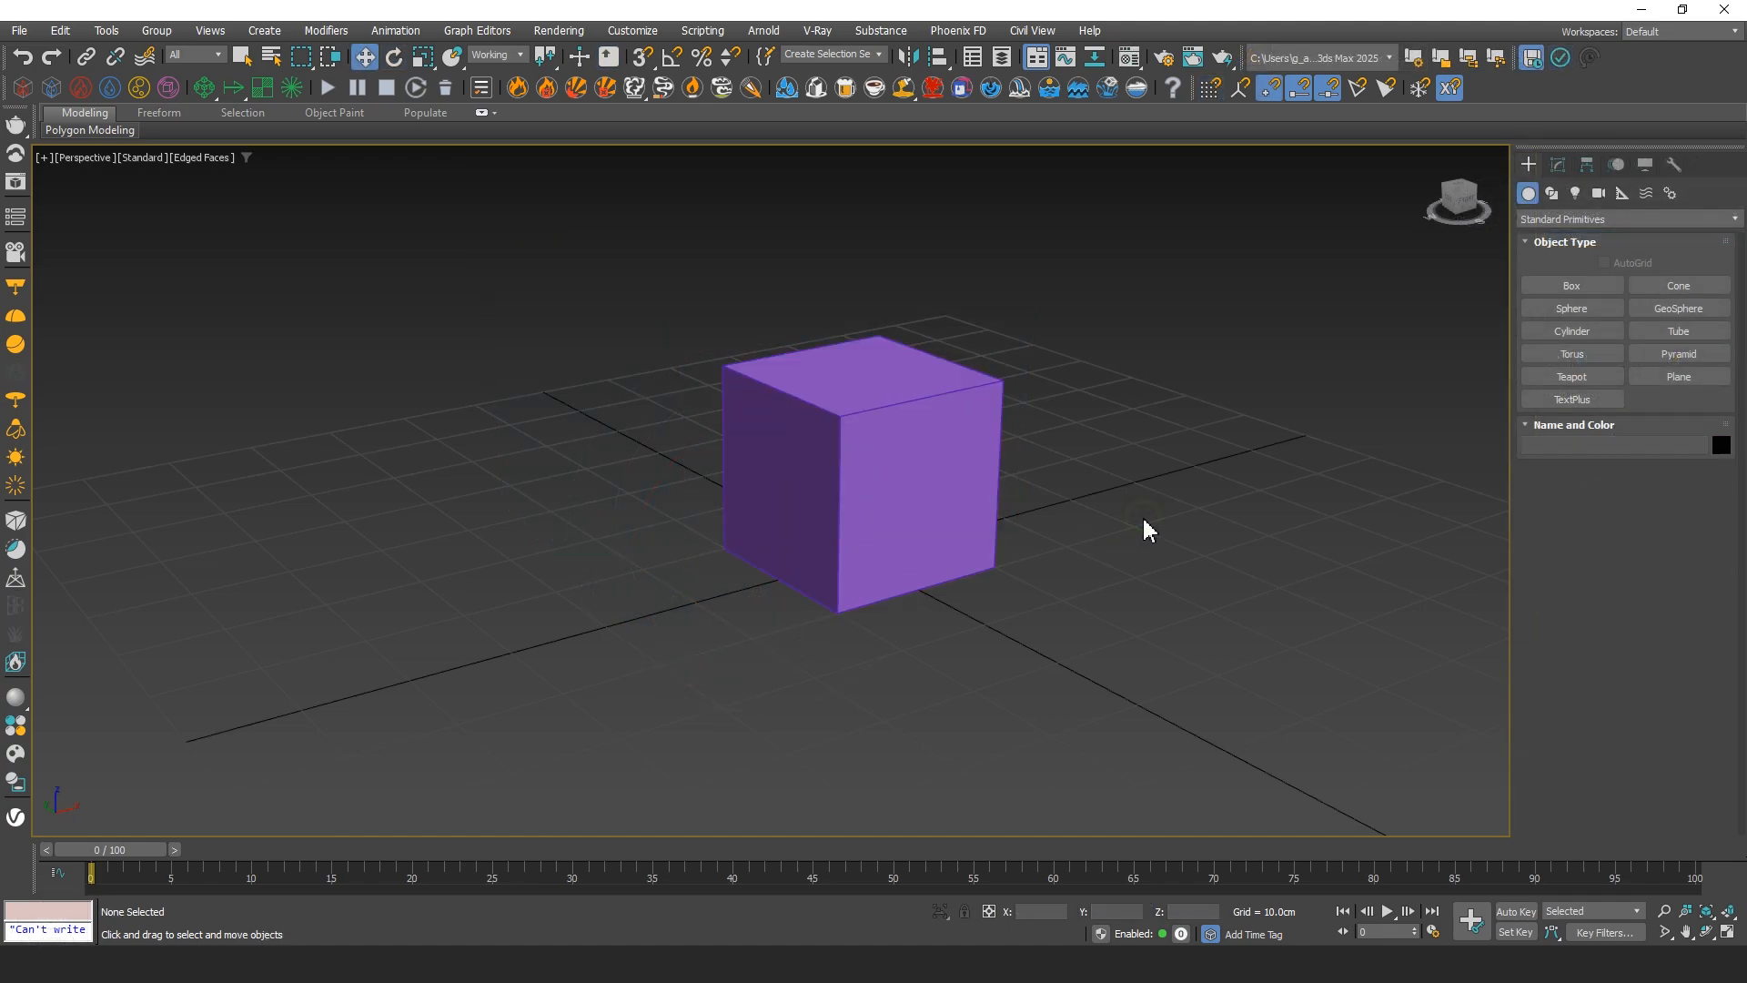
{"action": "left_click", "coordinate": [928, 496]}
{"action": "middle_click_drag", "start_coordinate": [928, 495], "coordinate": [1024, 646], "text": "alt"}
{"action": "left_click_drag", "start_coordinate": [1043, 642], "coordinate": [954, 706]}
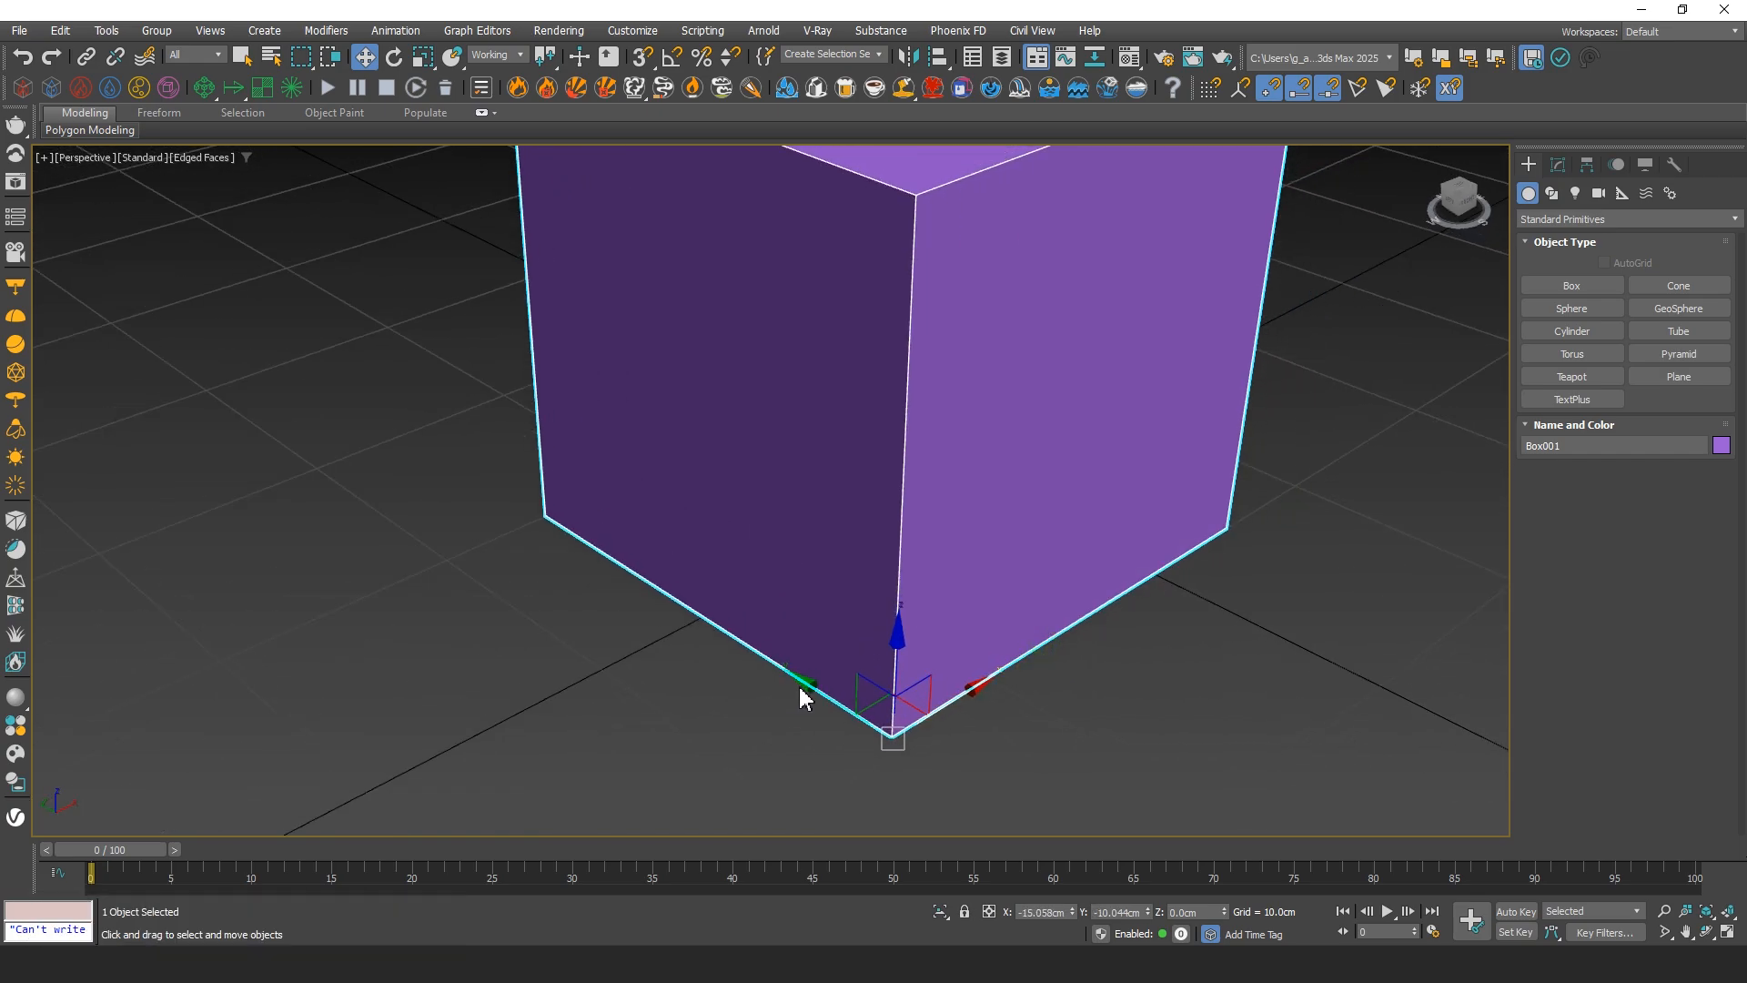
{"action": "left_click_drag", "start_coordinate": [801, 697], "coordinate": [726, 626]}
{"action": "mouse_move", "coordinate": [869, 608]}
{"action": "middle_mouse_down", "text": "alt"}
{"action": "mouse_move", "coordinate": [811, 577]}
{"action": "mouse_move", "coordinate": [873, 585]}
{"action": "middle_mouse_up", "text": "alt"}
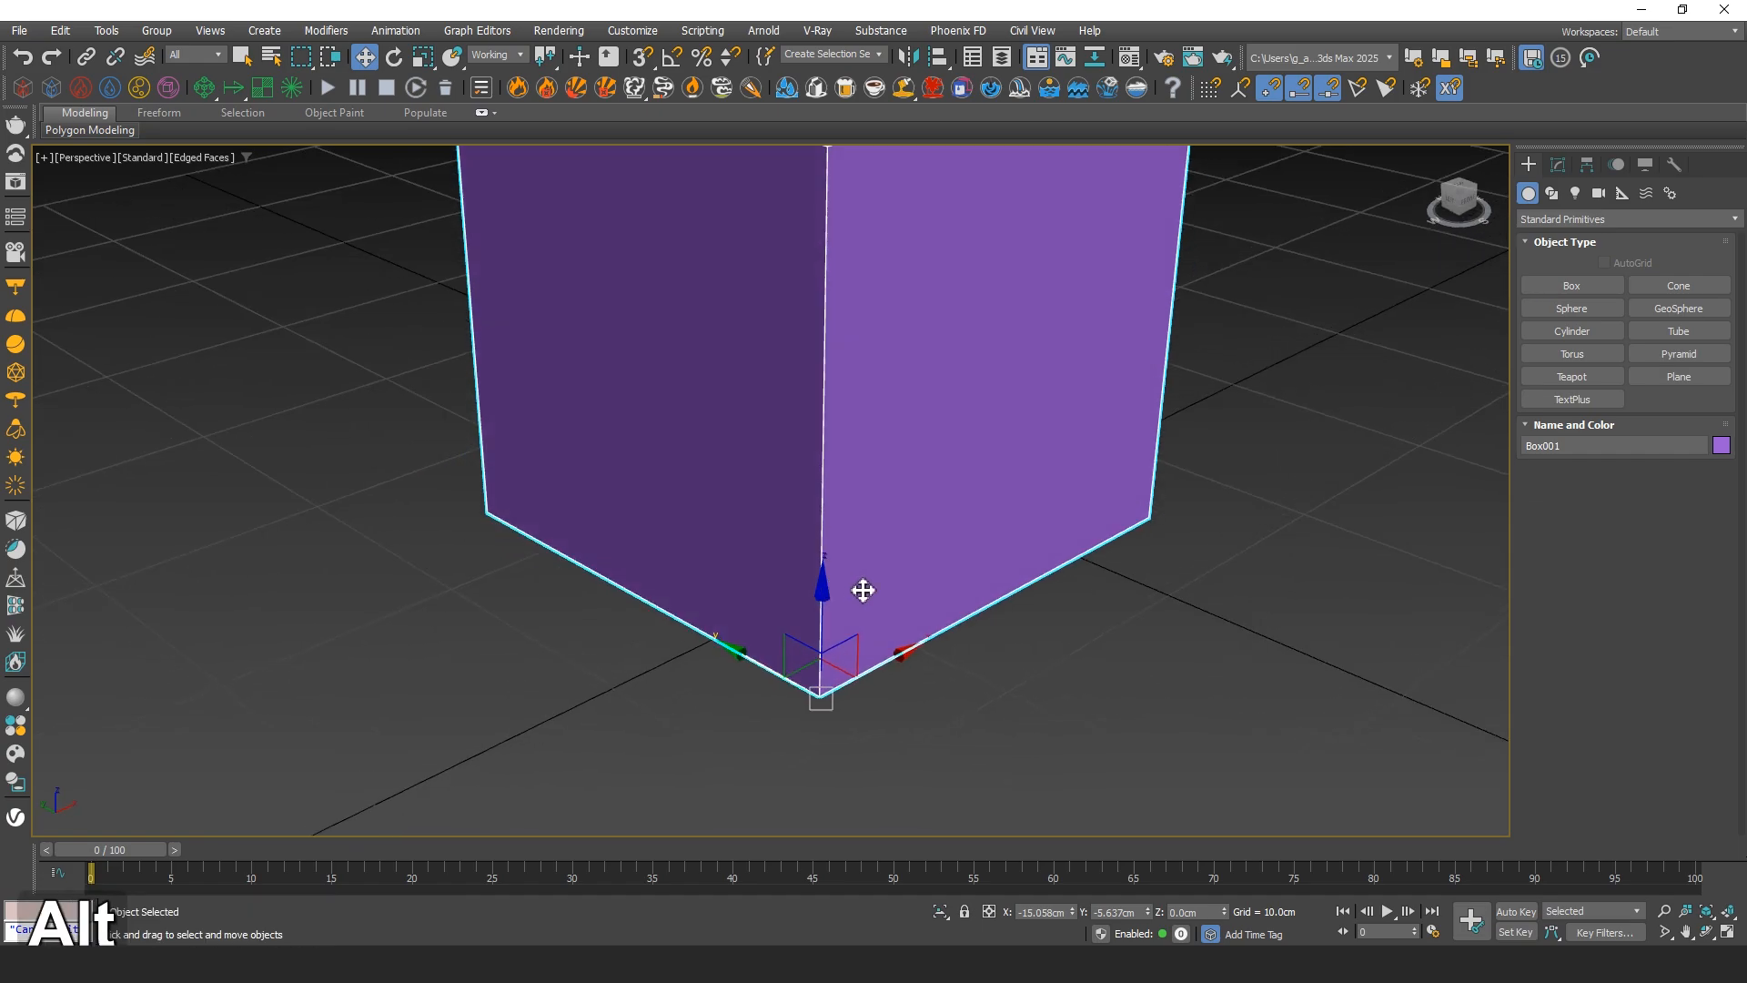
{"action": "middle_click_drag", "start_coordinate": [862, 589], "coordinate": [972, 461], "text": "alt"}
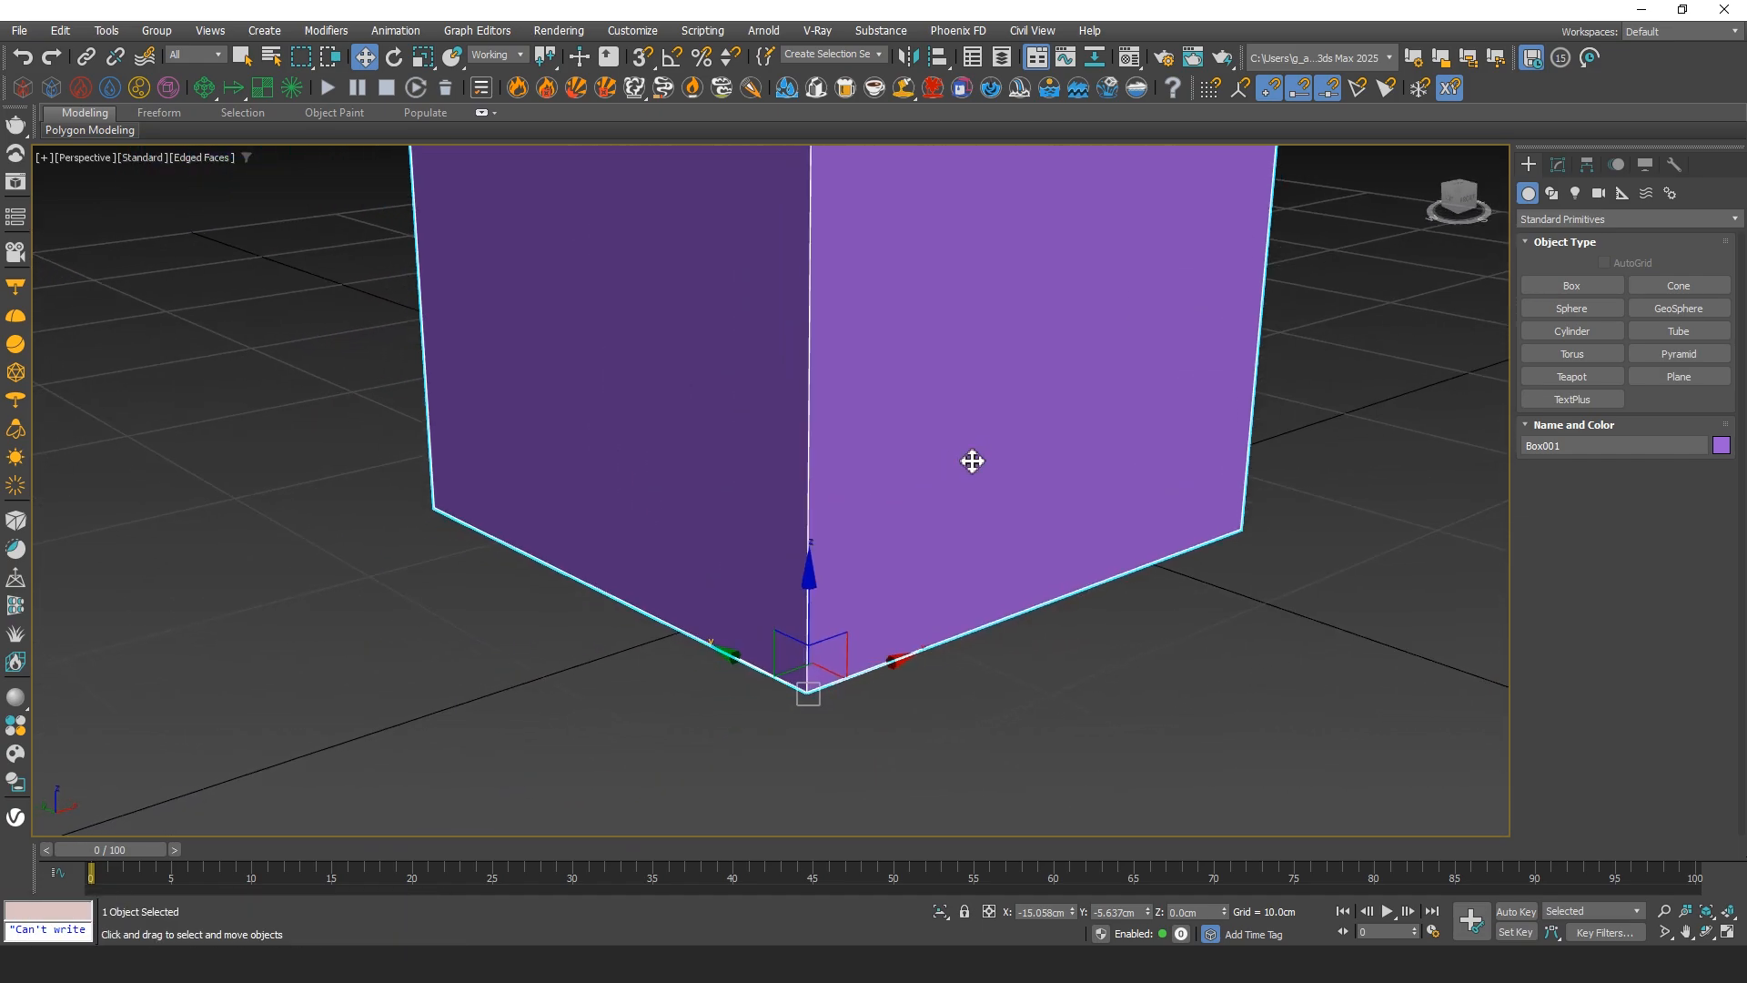
Try rotating the purple cube around its corner pivot about different axes, cancelling each rotation
{"action": "left_click", "coordinate": [387, 60]}
{"action": "middle_click_drag", "start_coordinate": [920, 519], "coordinate": [885, 600], "text": "alt"}
{"action": "left_click_drag", "start_coordinate": [991, 721], "coordinate": [1022, 638]}
{"action": "middle_click_drag", "start_coordinate": [1022, 638], "coordinate": [596, 507], "text": "alt"}
{"action": "left_click_drag", "start_coordinate": [596, 507], "coordinate": [516, 537]}
{"action": "right_click", "coordinate": [516, 538]}
{"action": "middle_click_drag", "start_coordinate": [772, 508], "coordinate": [831, 536], "text": "alt"}
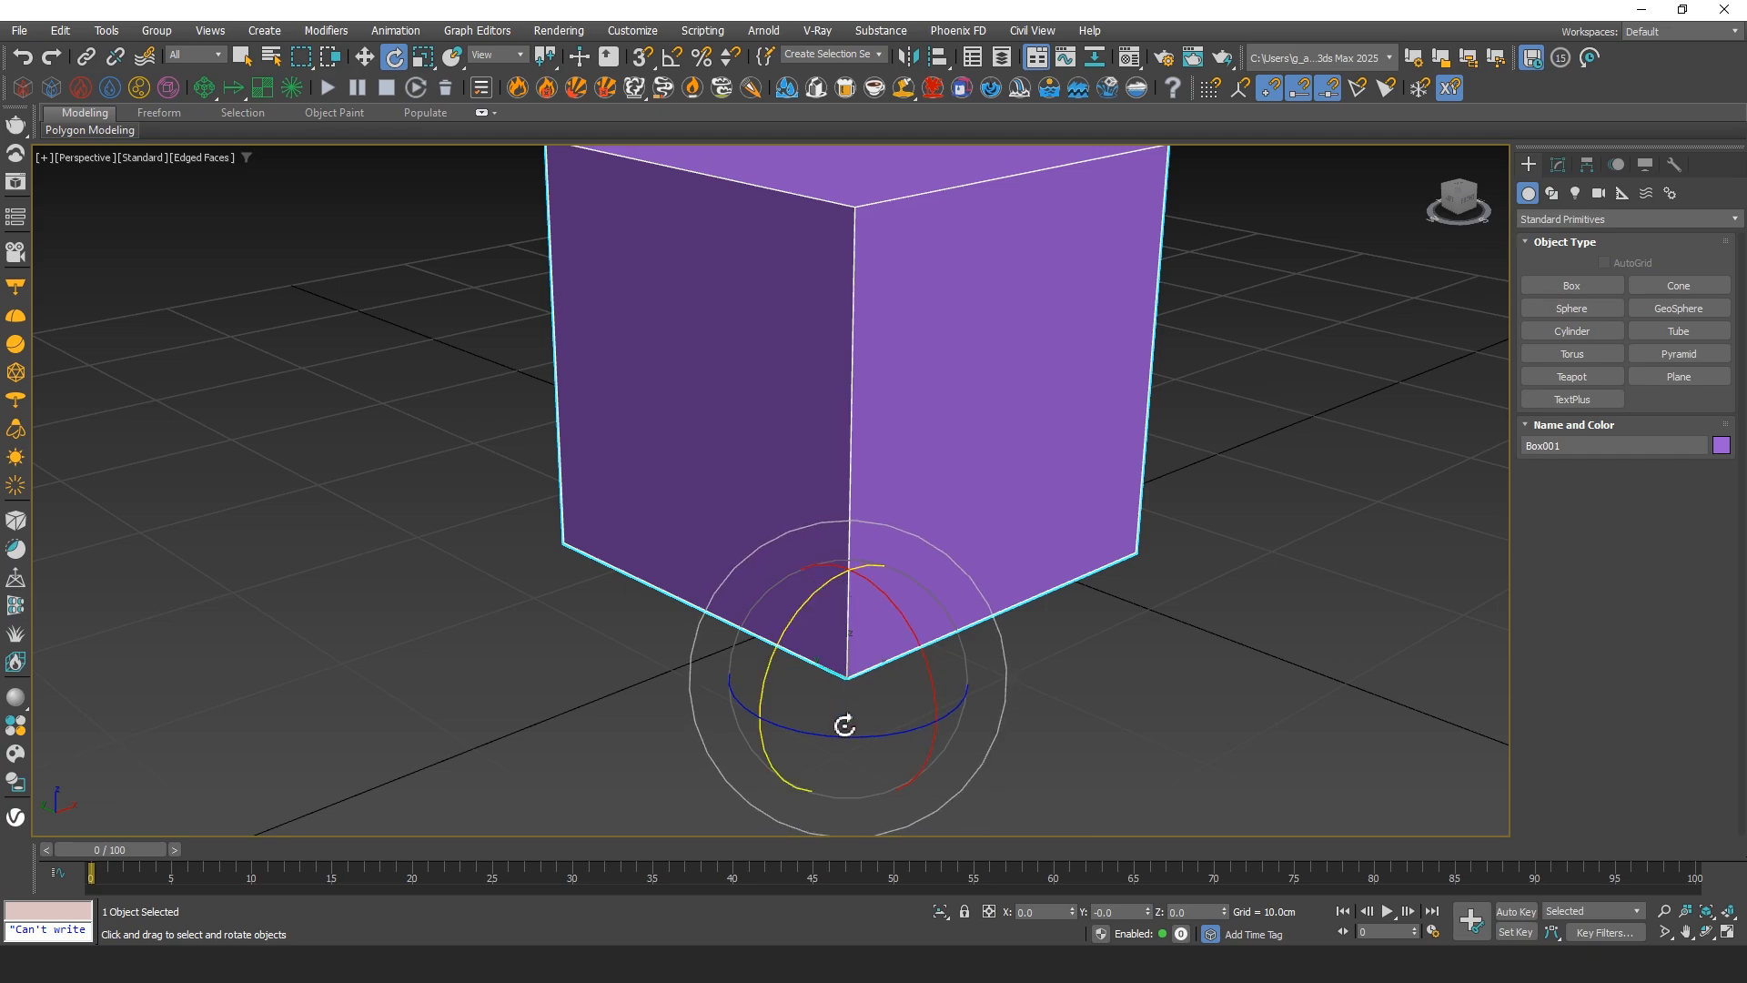
{"action": "left_click_drag", "start_coordinate": [850, 727], "coordinate": [924, 732]}
{"action": "right_click", "coordinate": [924, 733]}
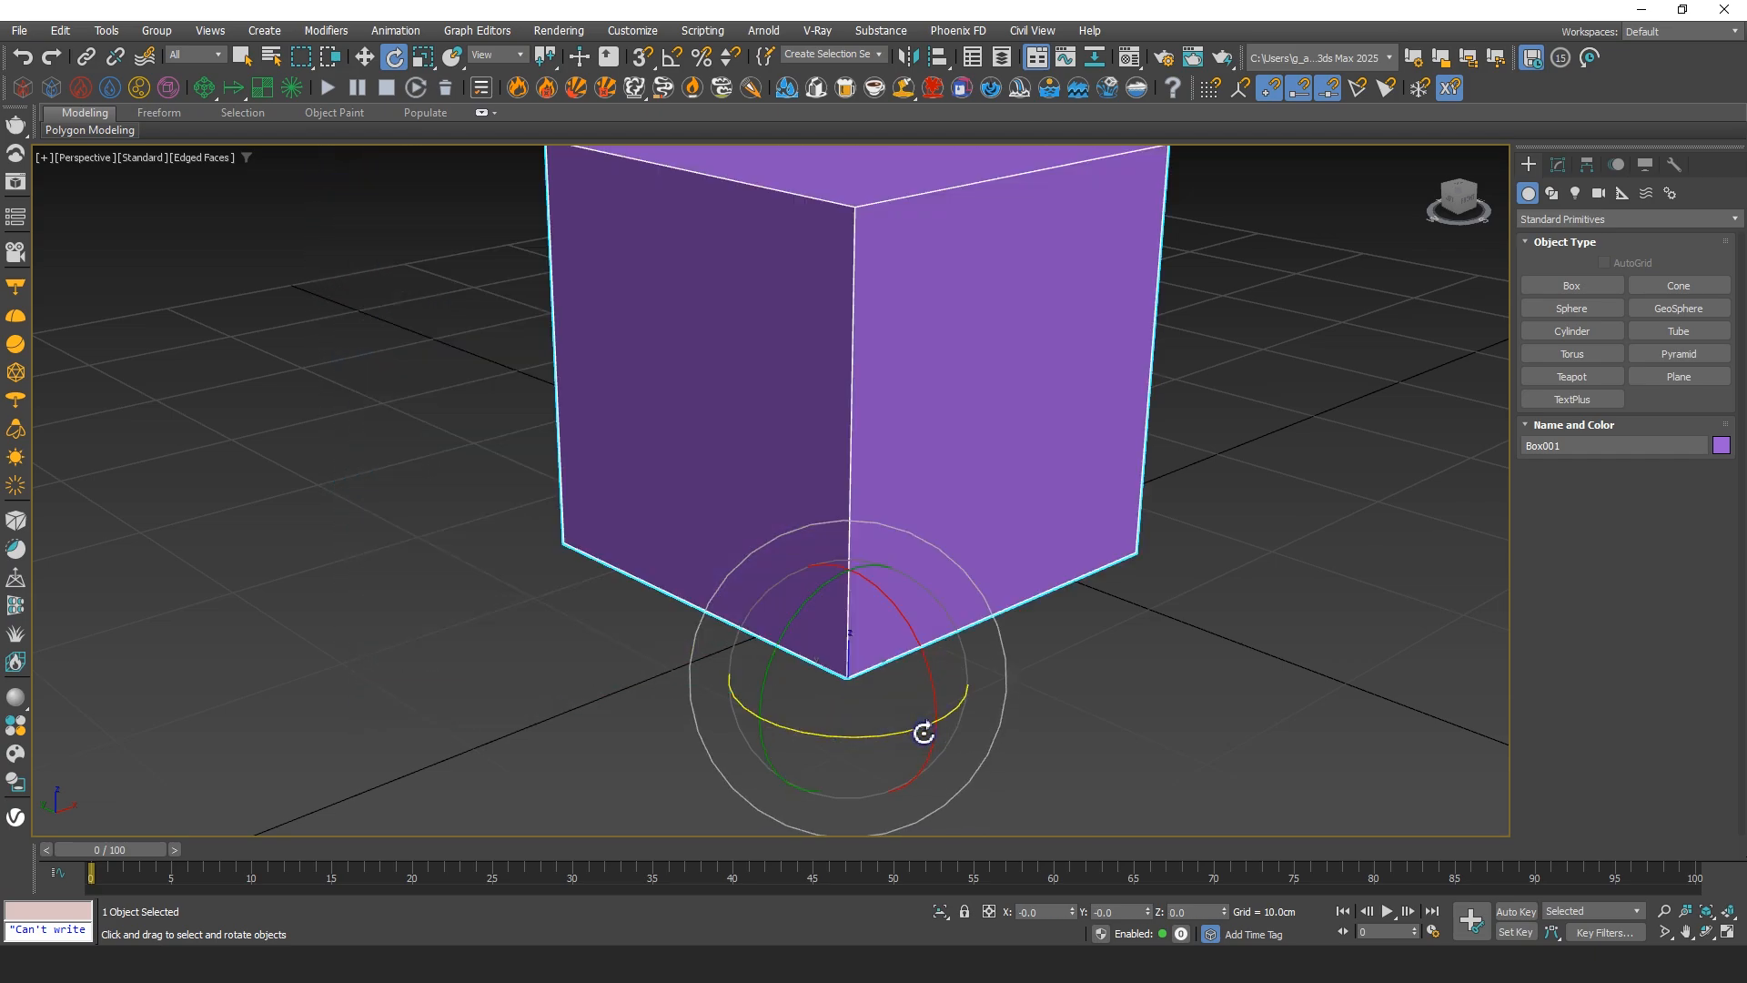
Activate the Move tool and turn on Affect Pivot Only in the purple cube's hierarchy settings
{"action": "key", "text": "w"}
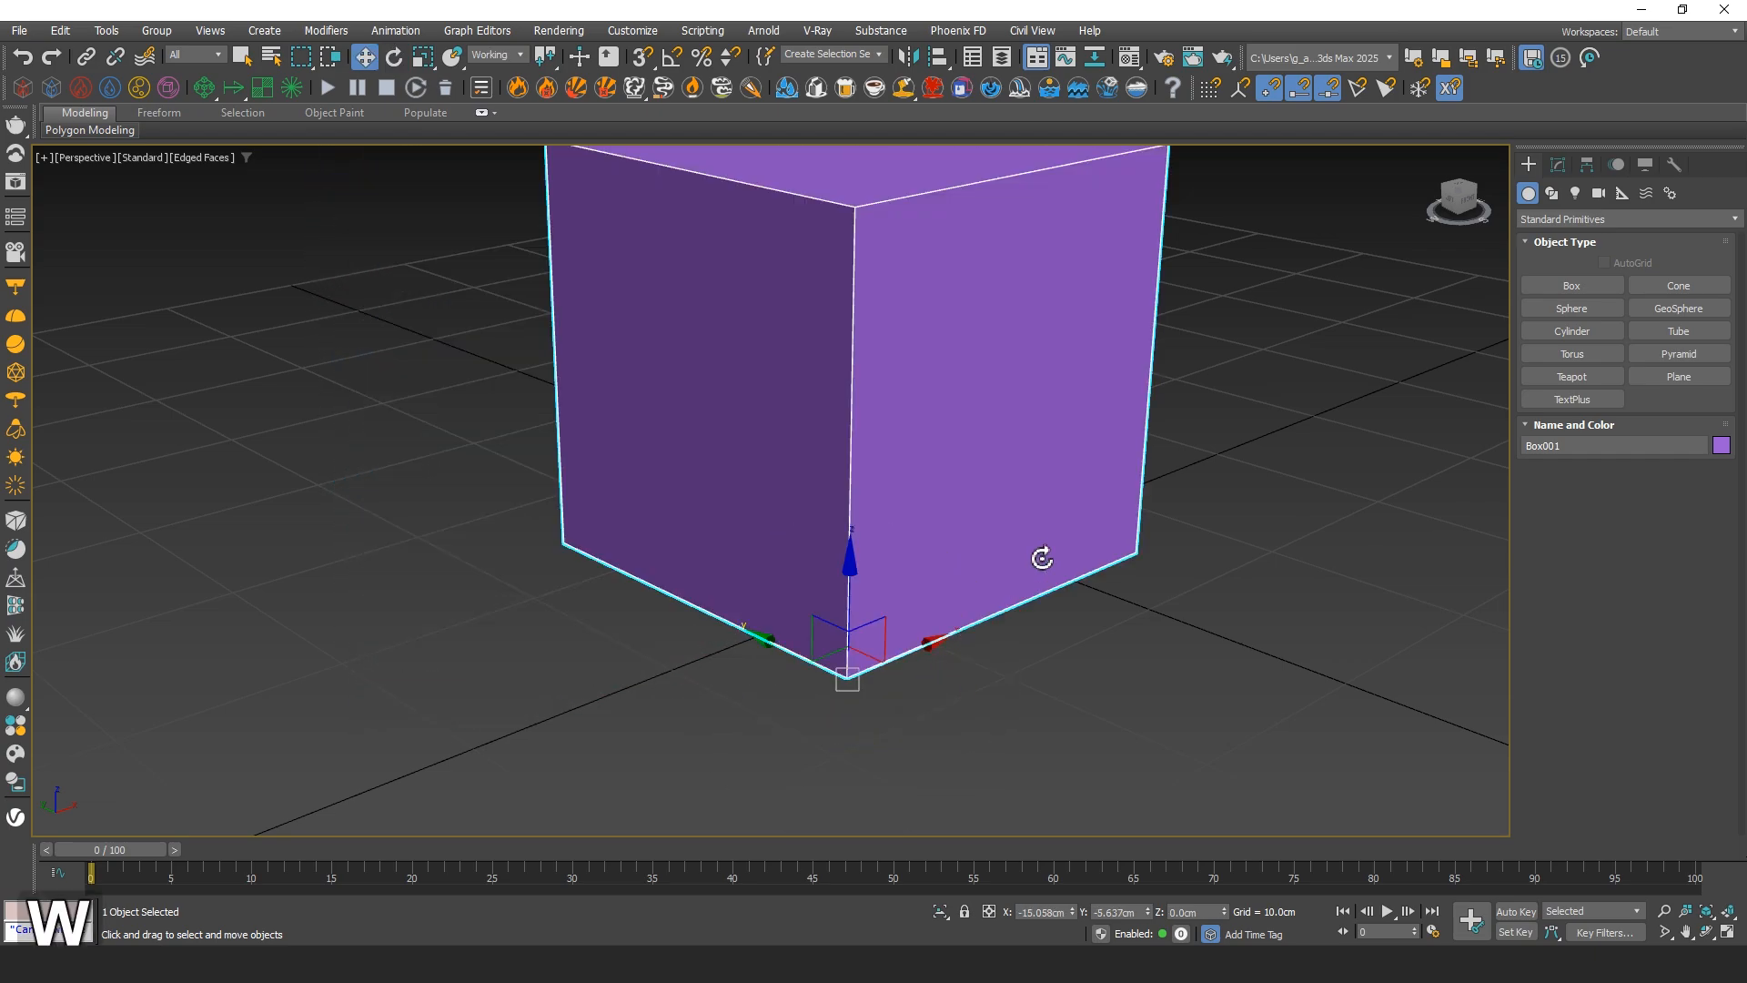
{"action": "left_click", "coordinate": [1589, 173]}
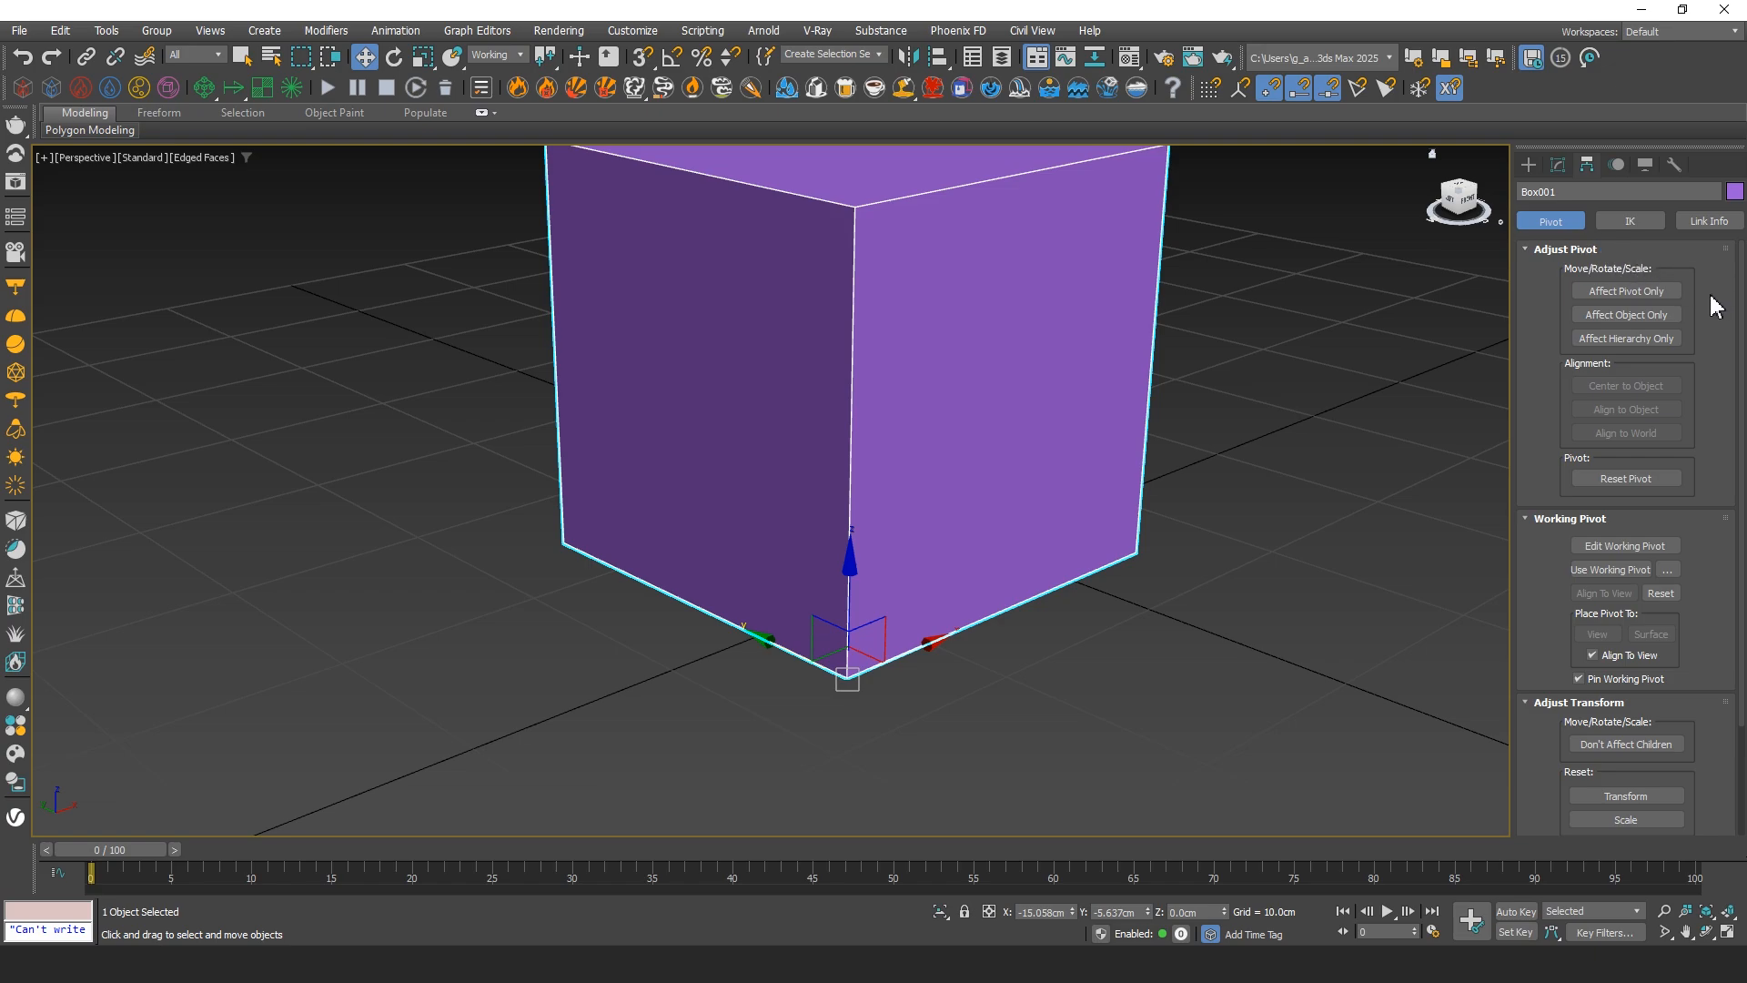
{"action": "left_click", "coordinate": [1626, 291]}
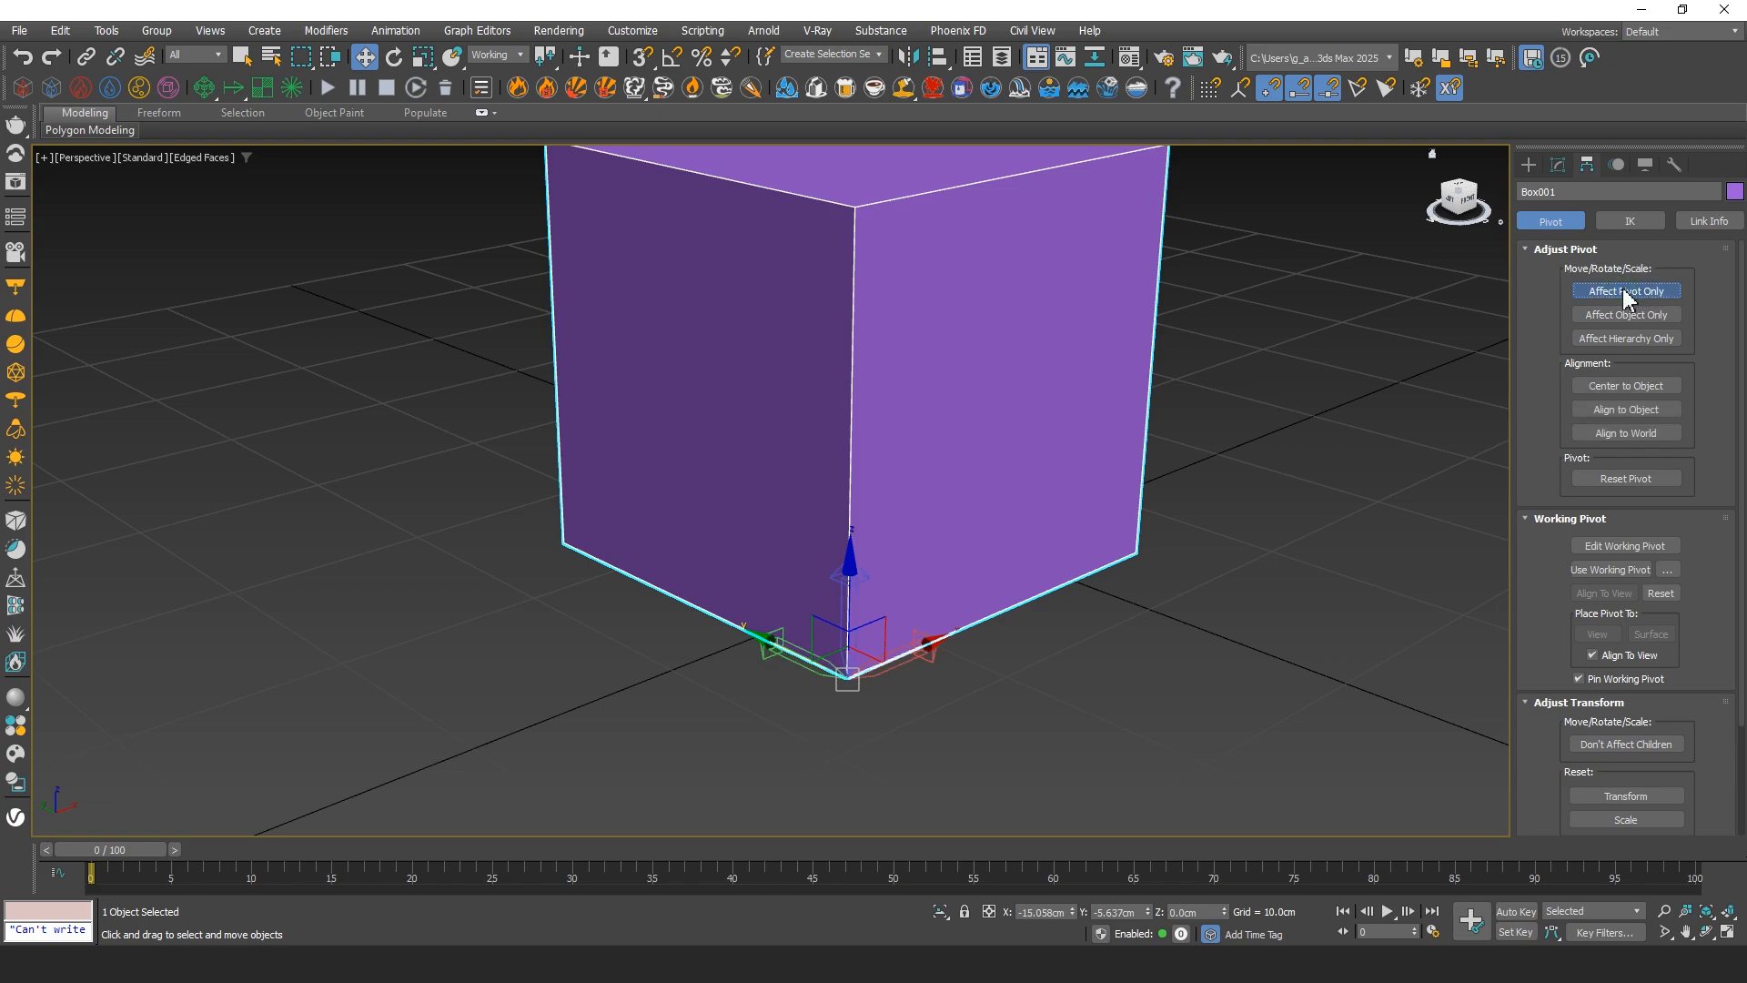
Move the pivot outside the purple cube, to about X -34 cm, Y 6.3 cm and Z 10.6 cm
{"action": "left_click_drag", "start_coordinate": [928, 644], "coordinate": [1092, 554]}
{"action": "left_click_drag", "start_coordinate": [1060, 451], "coordinate": [1086, 289]}
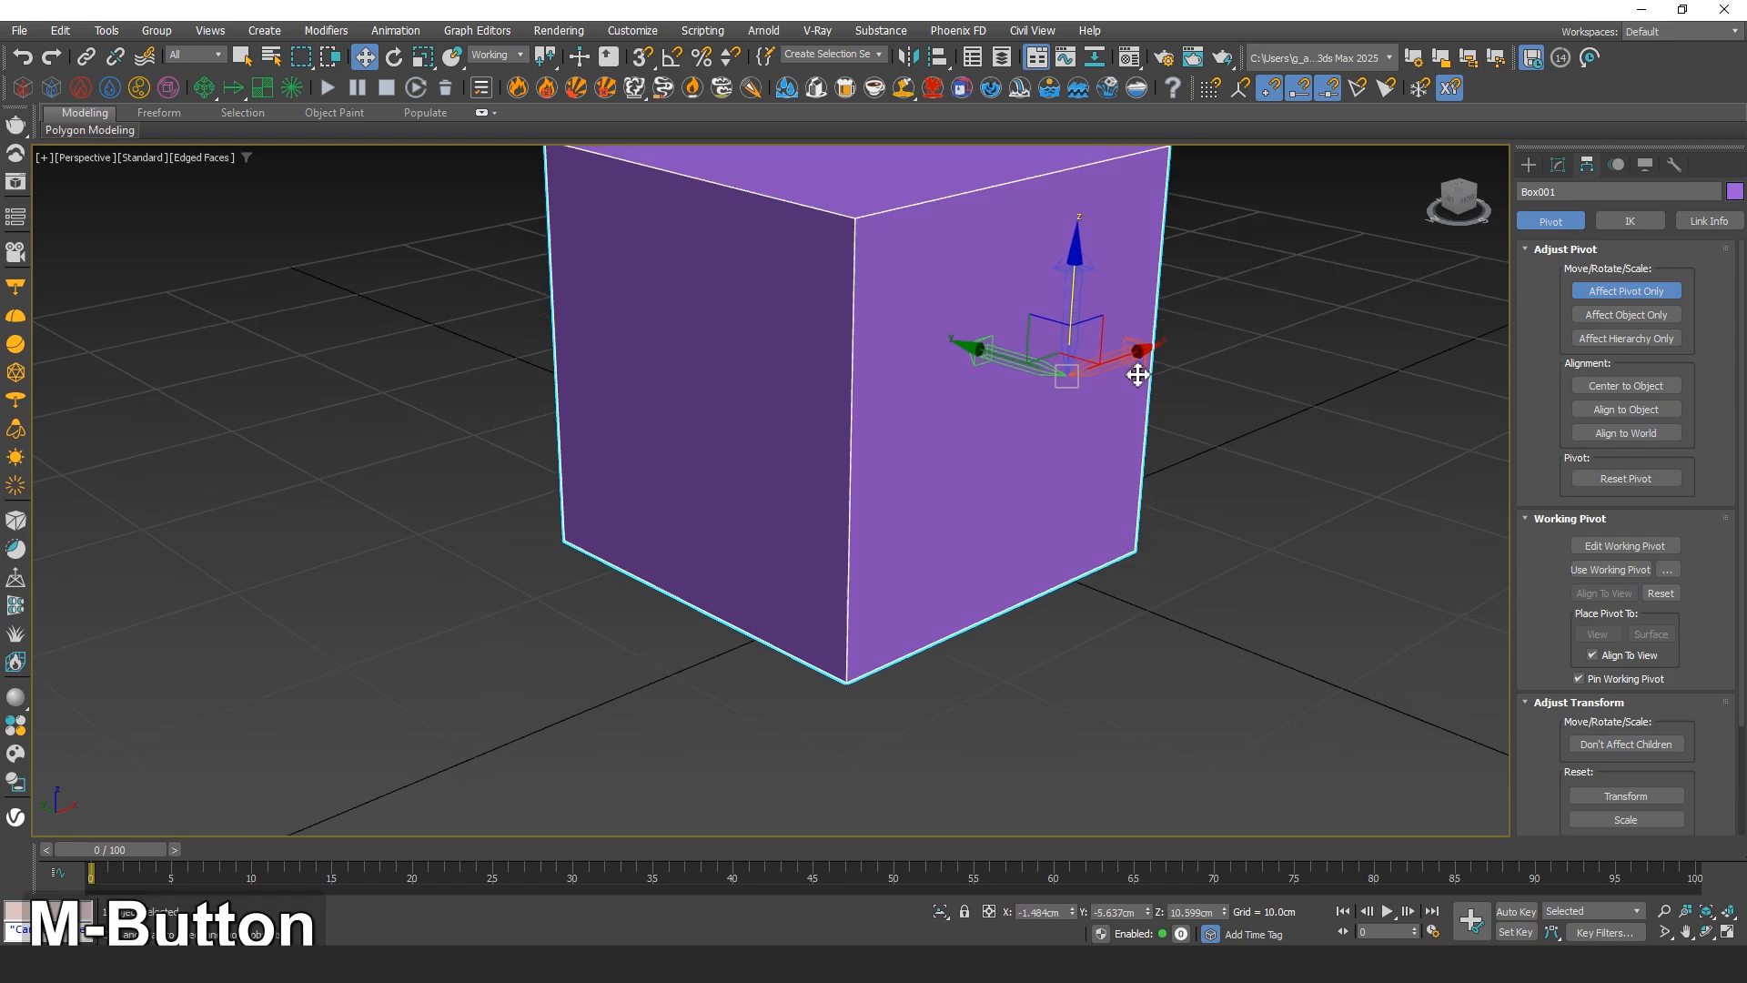
{"action": "middle_click_drag", "start_coordinate": [1138, 370], "coordinate": [1034, 328], "text": "alt"}
{"action": "left_click_drag", "start_coordinate": [1034, 327], "coordinate": [644, 390]}
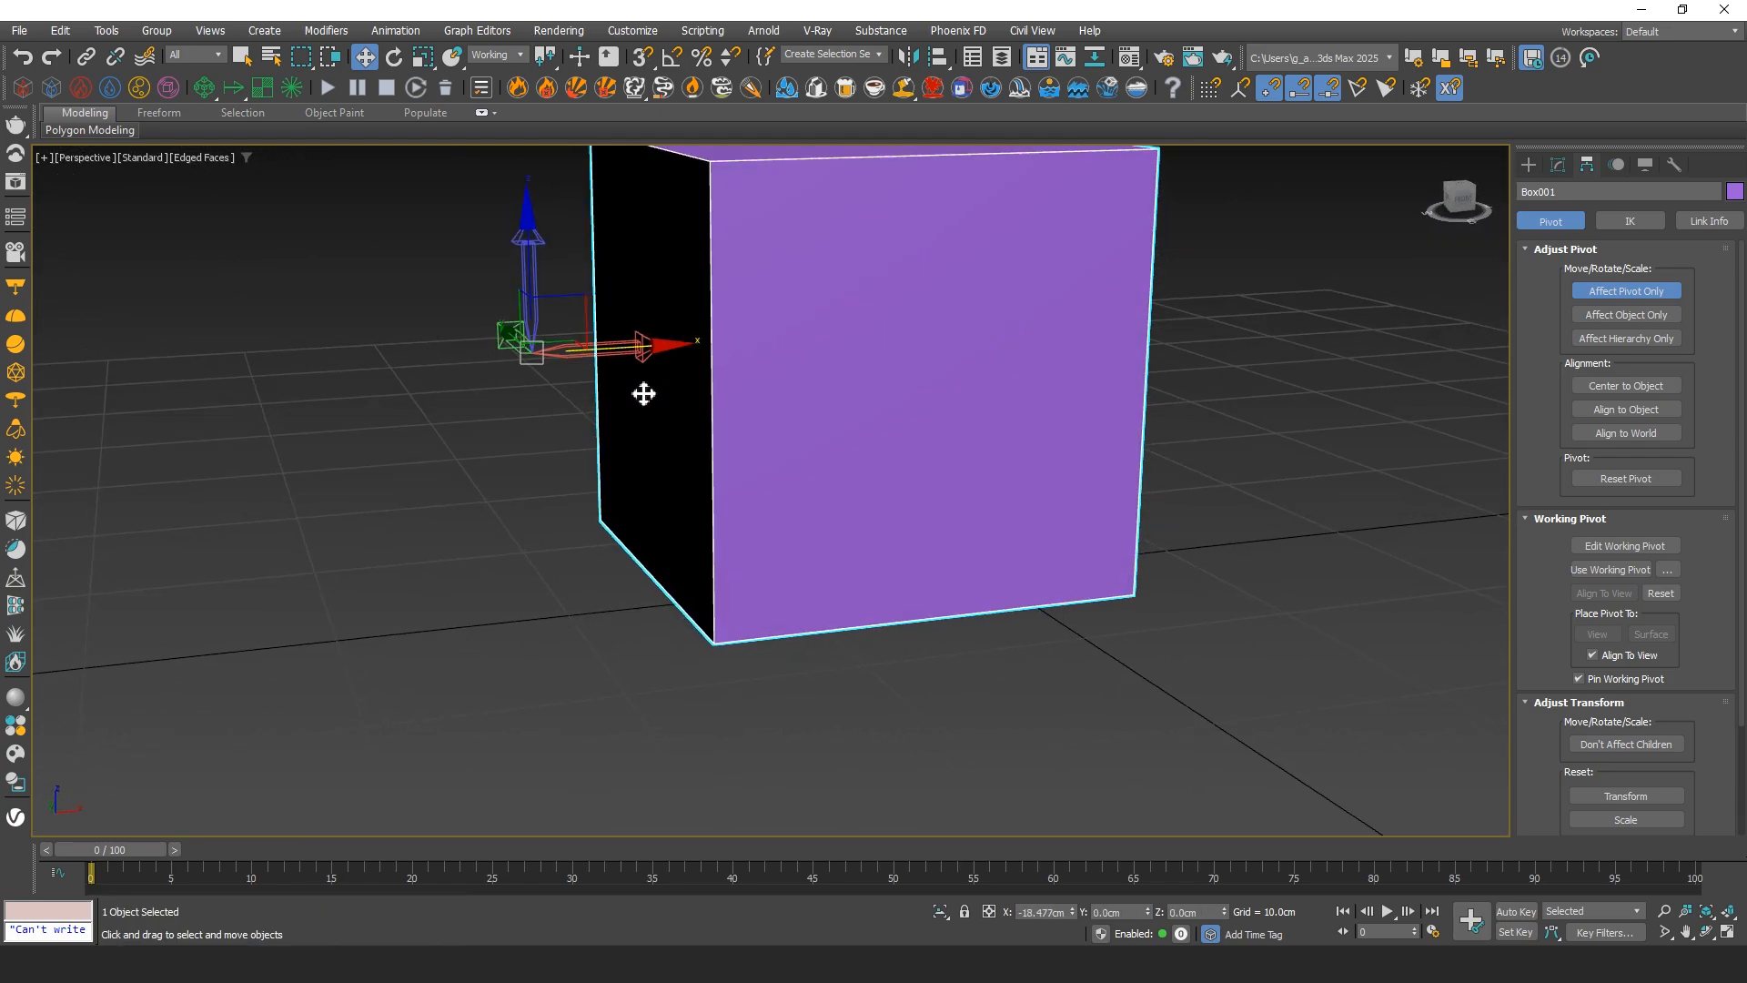
{"action": "middle_click_drag", "start_coordinate": [701, 413], "coordinate": [1001, 459], "text": "alt"}
{"action": "left_click_drag", "start_coordinate": [1104, 406], "coordinate": [1301, 526]}
{"action": "middle_click_drag", "start_coordinate": [1301, 526], "coordinate": [859, 468]}
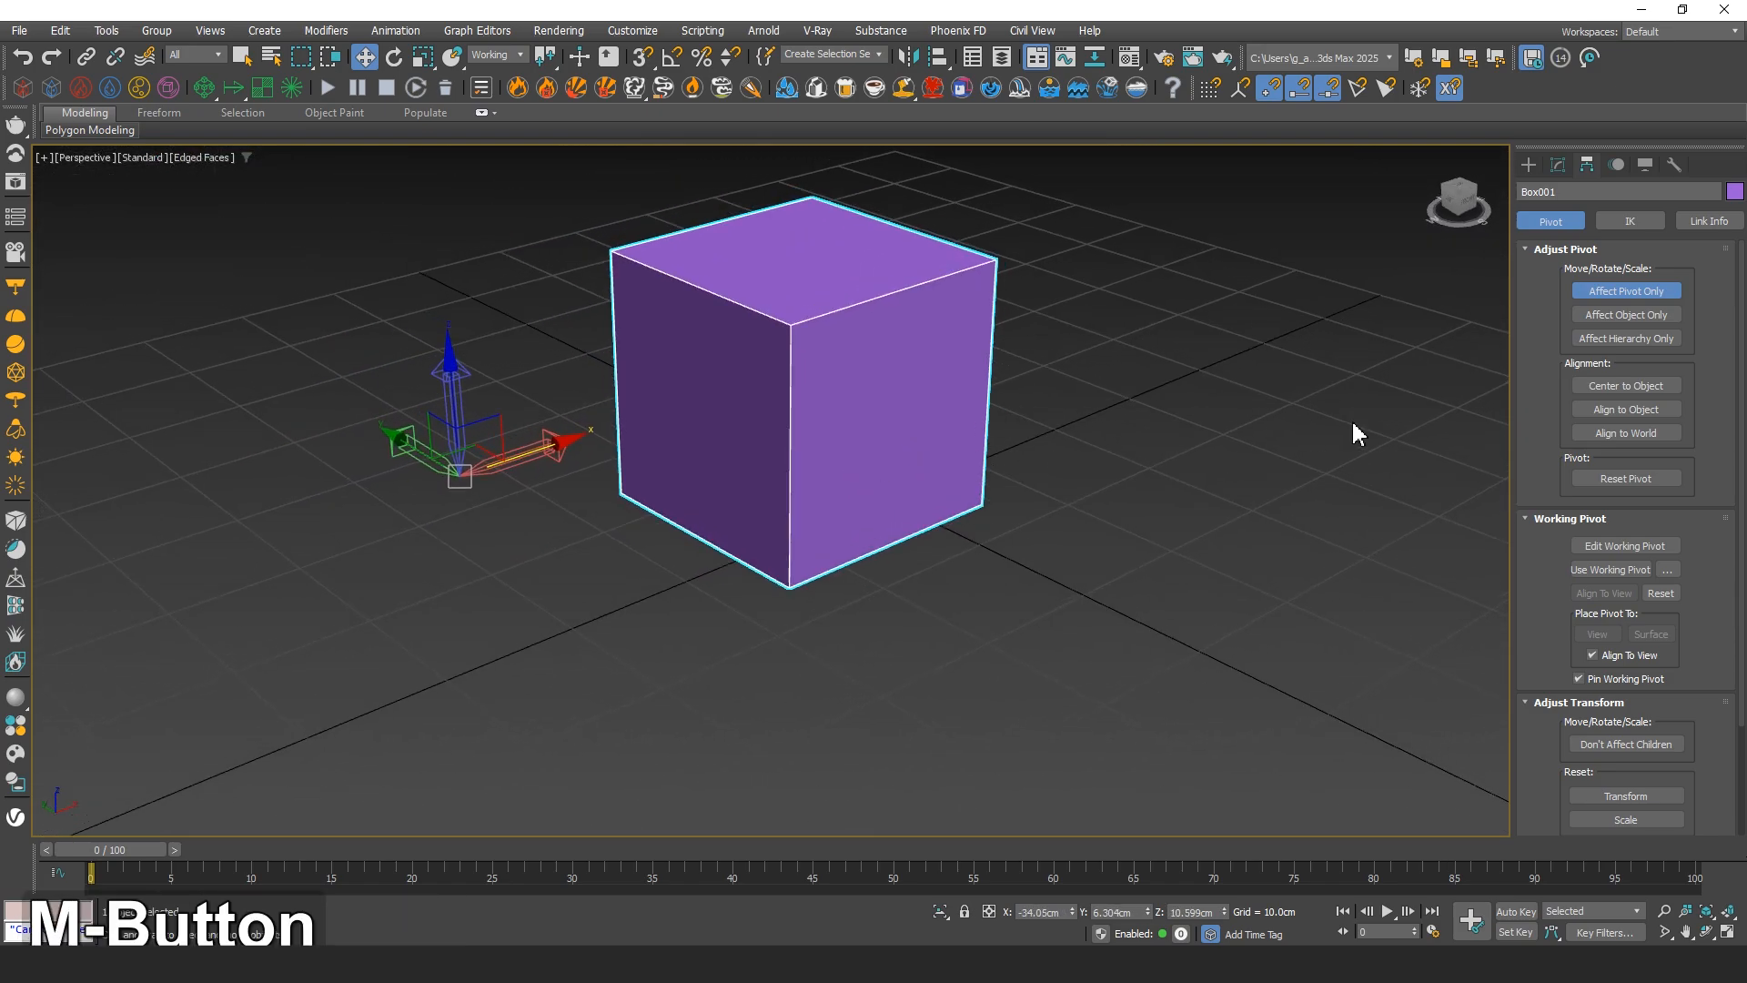
Center the purple cube's pivot to the object, then turn off Affect Pivot Only and activate the Rotate tool
{"action": "left_click", "coordinate": [1623, 387]}
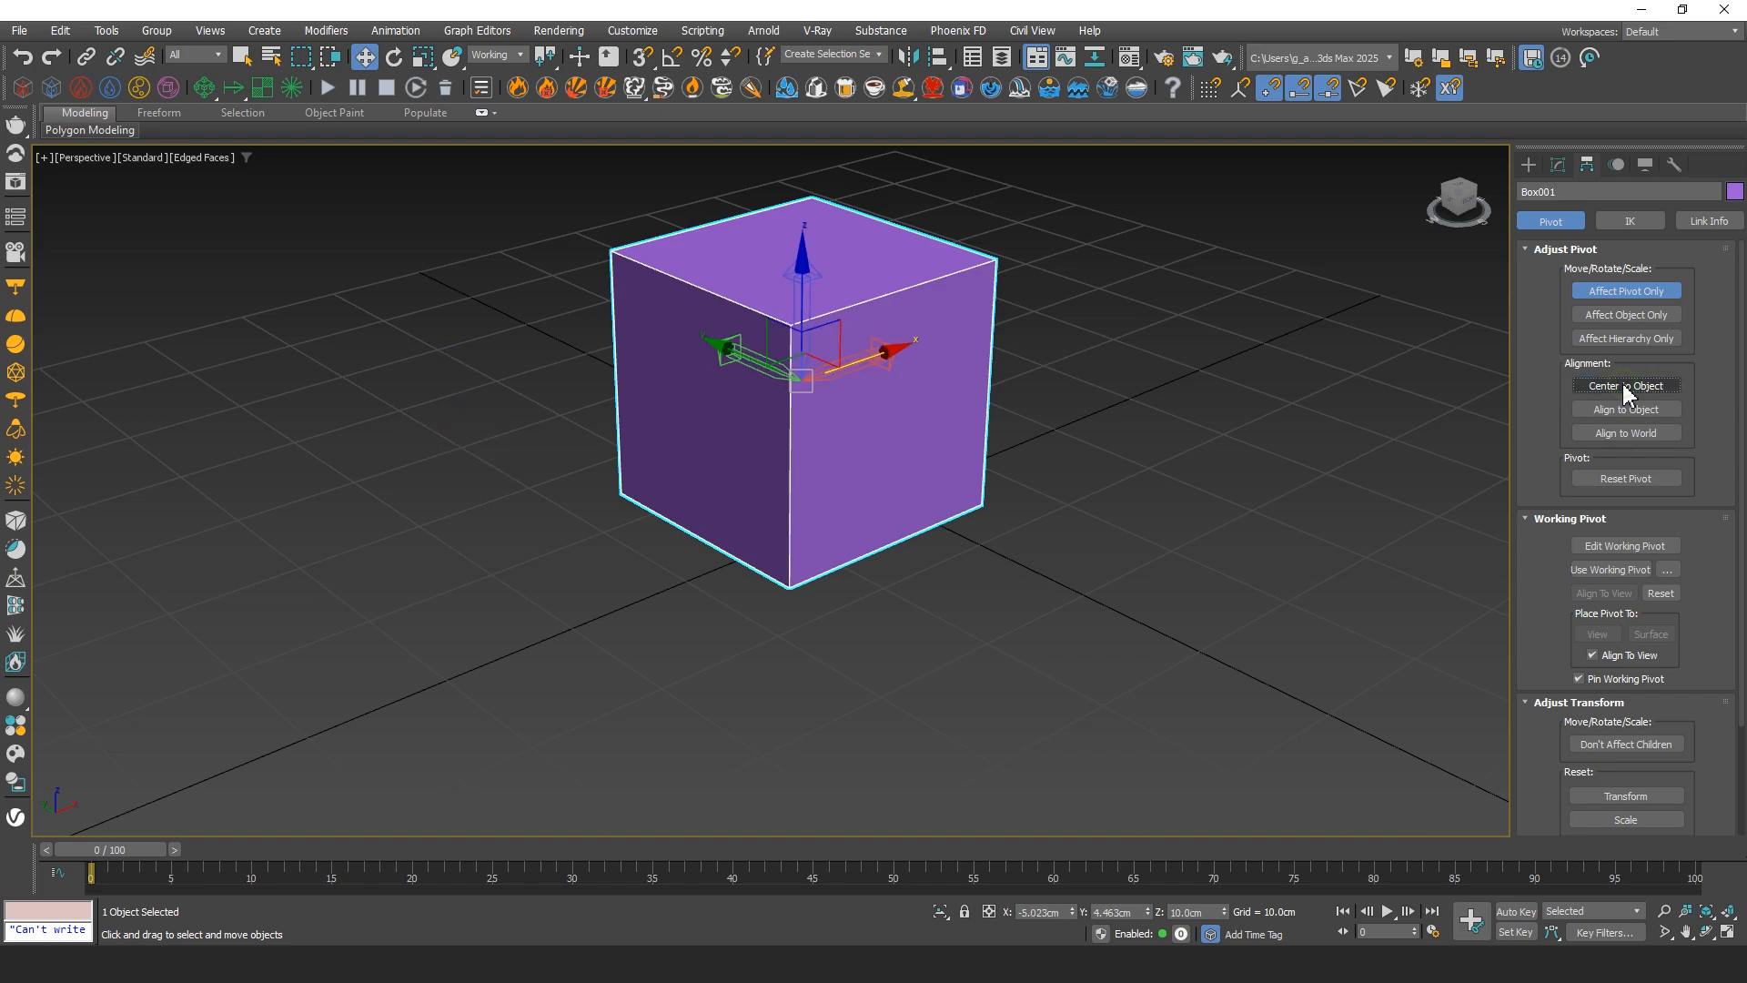
{"action": "middle_click_drag", "start_coordinate": [937, 448], "coordinate": [906, 423], "text": "alt"}
{"action": "scroll", "coordinate": [866, 387], "scroll_direction": "up", "scroll_amount": 3}
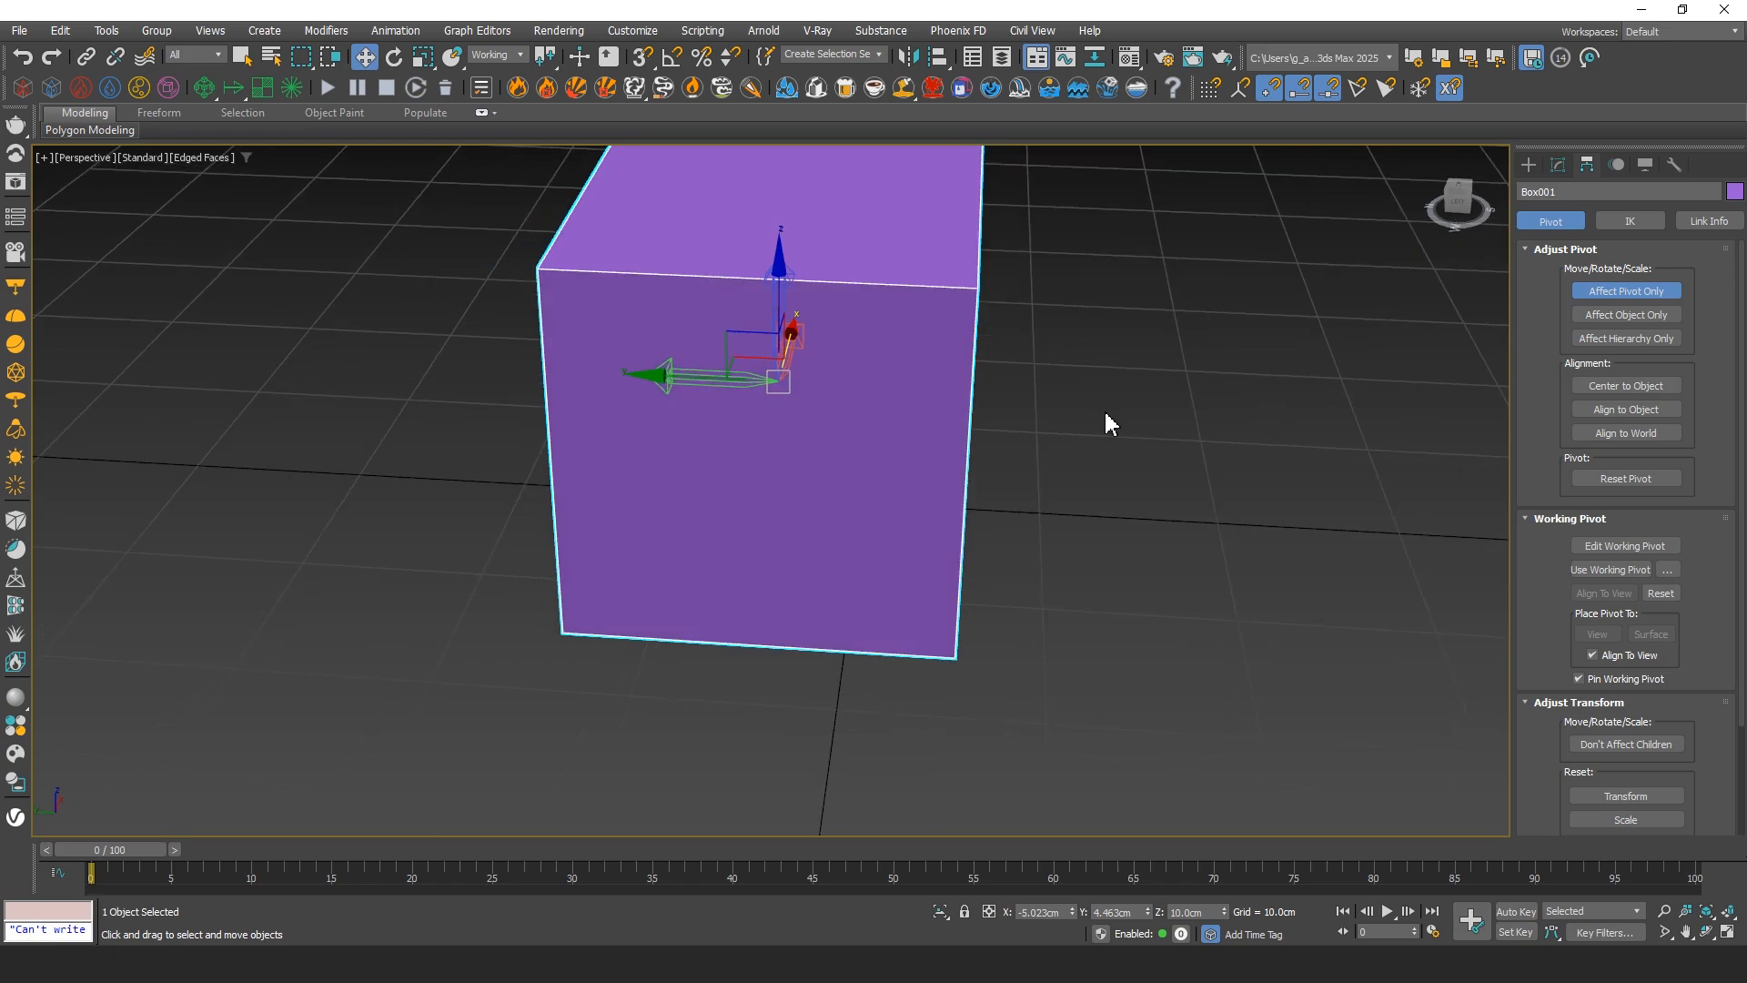
{"action": "left_click", "coordinate": [1584, 291]}
{"action": "middle_click_drag", "start_coordinate": [901, 401], "coordinate": [804, 394], "text": "alt"}
{"action": "key", "text": "e"}
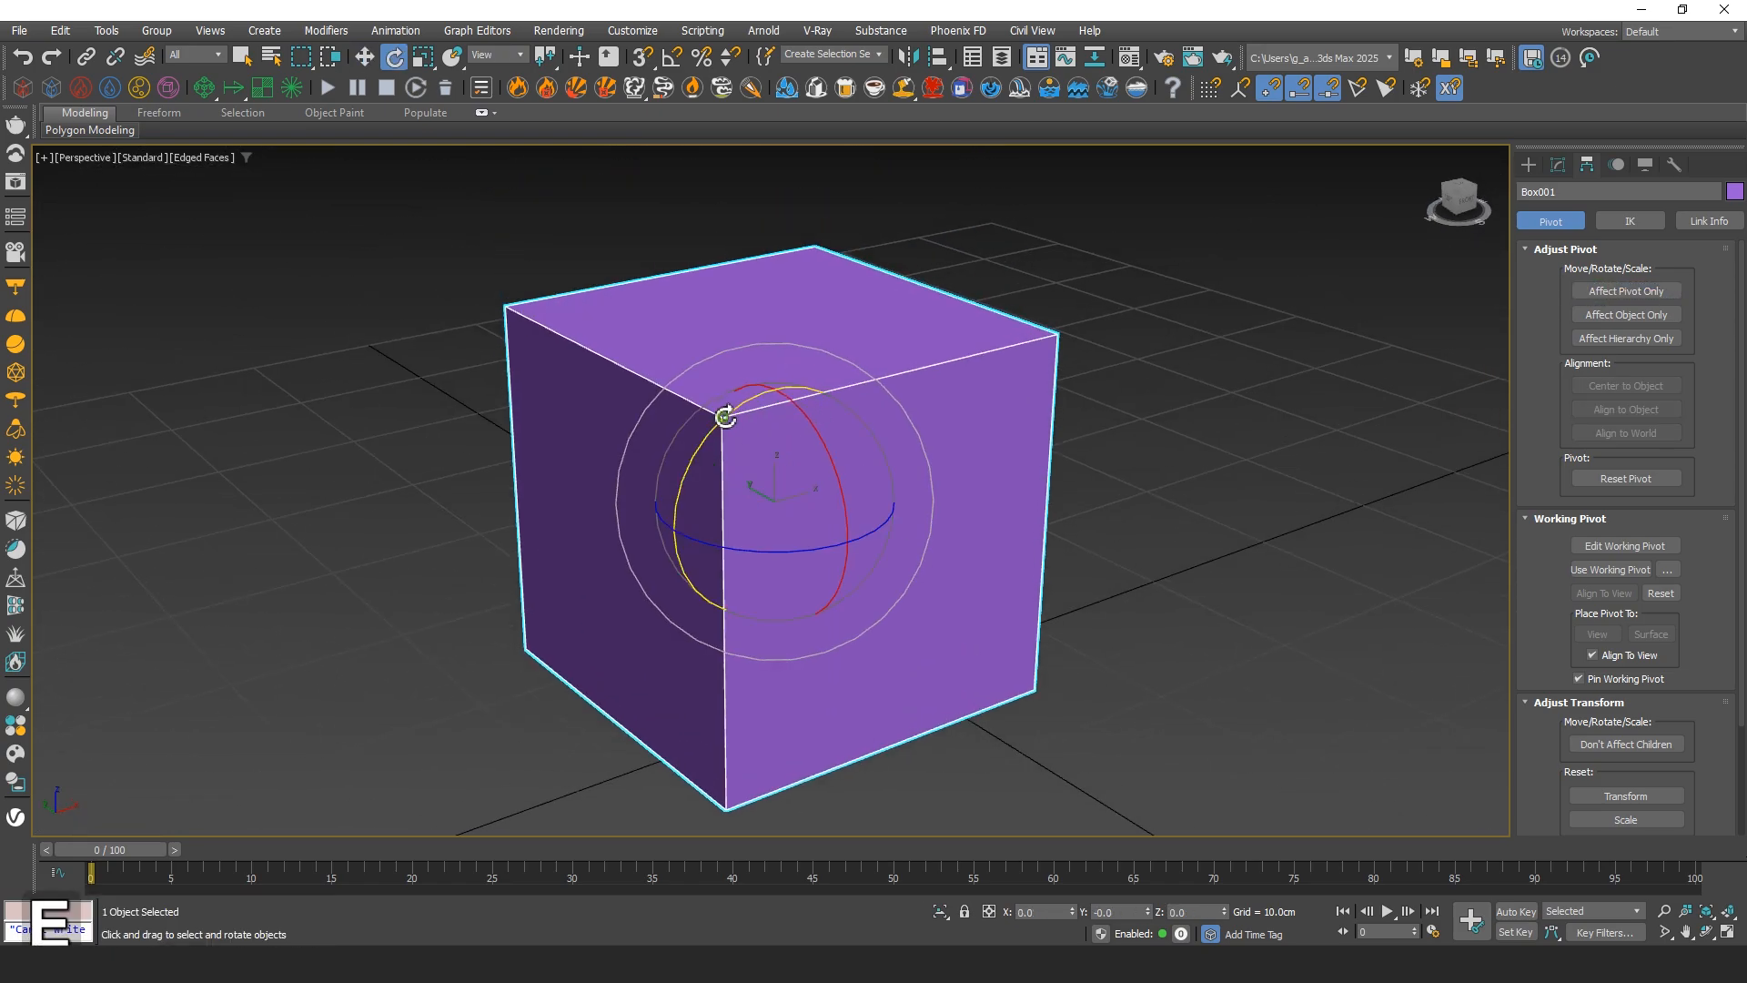
Tilt the purple cube around its centered pivot and turn on Affect Pivot Only
{"action": "left_click_drag", "start_coordinate": [722, 413], "coordinate": [661, 469]}
{"action": "left_click", "coordinate": [1598, 293]}
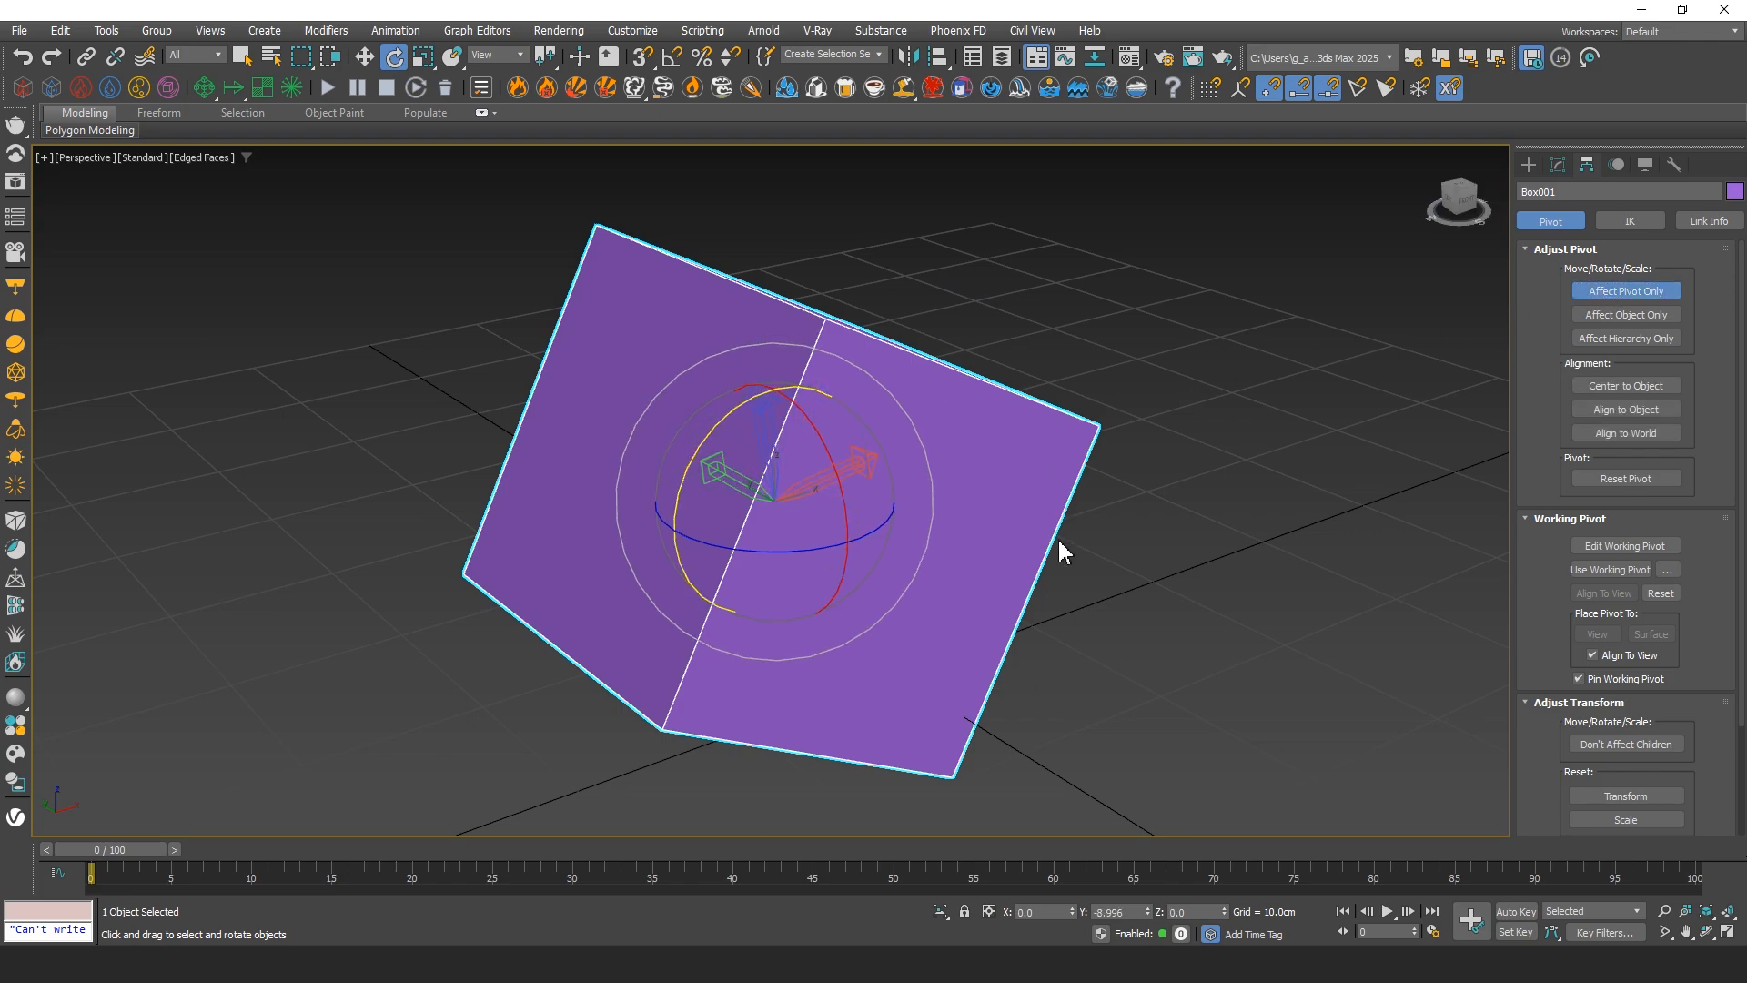
{"action": "middle_click_drag", "start_coordinate": [1057, 550], "coordinate": [959, 511], "text": "alt"}
Align the purple cube's pivot to the object, to the world, and to the object again
{"action": "left_click", "coordinate": [1634, 411]}
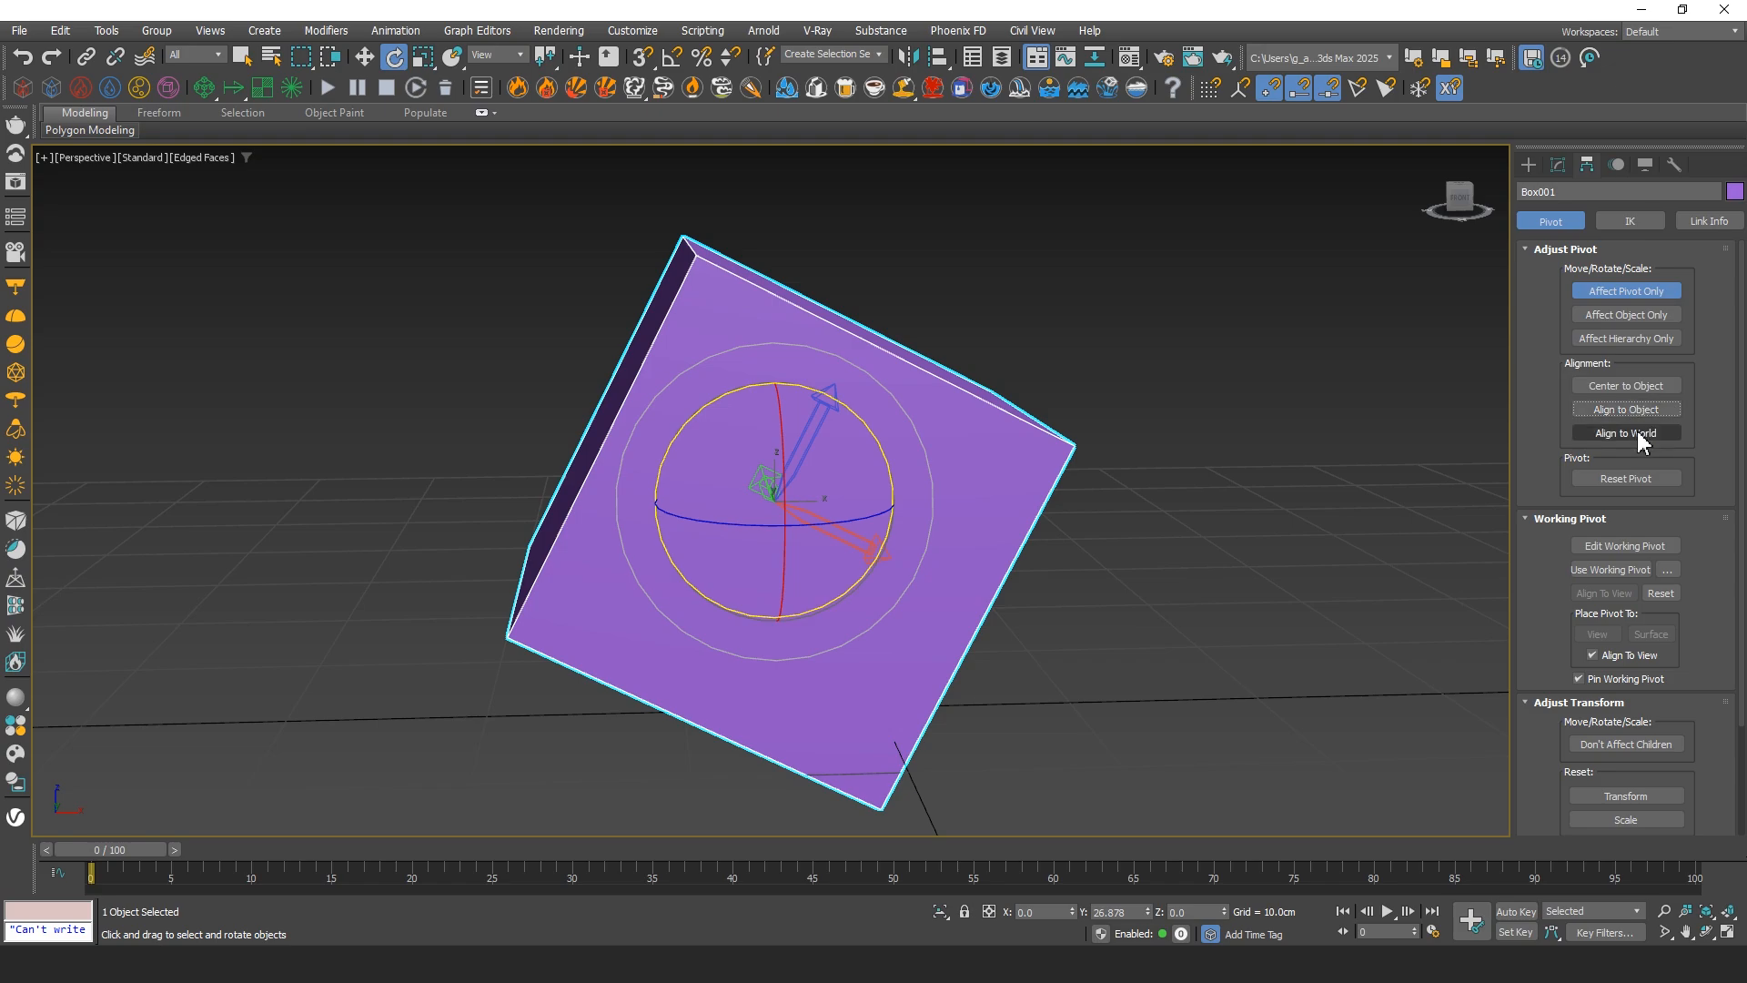
{"action": "left_click", "coordinate": [1639, 434]}
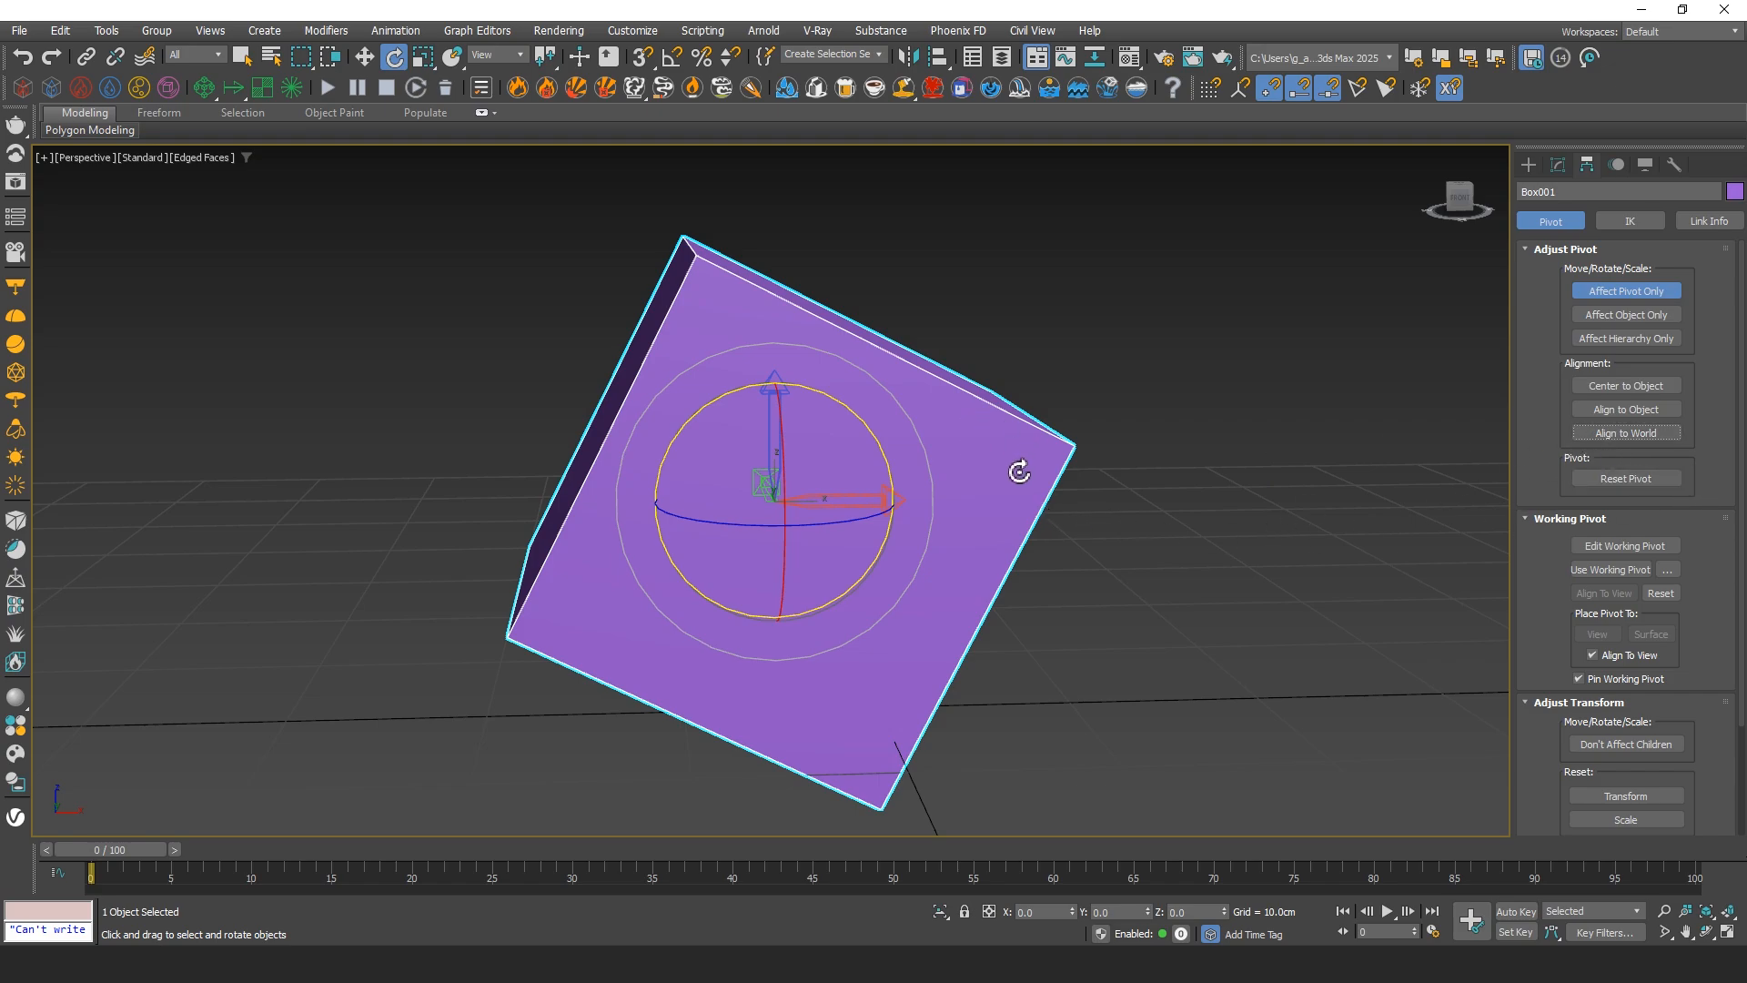
{"action": "mouse_move", "coordinate": [896, 493]}
{"action": "middle_mouse_down", "text": "alt"}
{"action": "mouse_move", "coordinate": [917, 492]}
{"action": "mouse_move", "coordinate": [888, 497]}
{"action": "mouse_move", "coordinate": [901, 490]}
{"action": "middle_mouse_up", "text": "alt"}
{"action": "left_click", "coordinate": [1629, 411]}
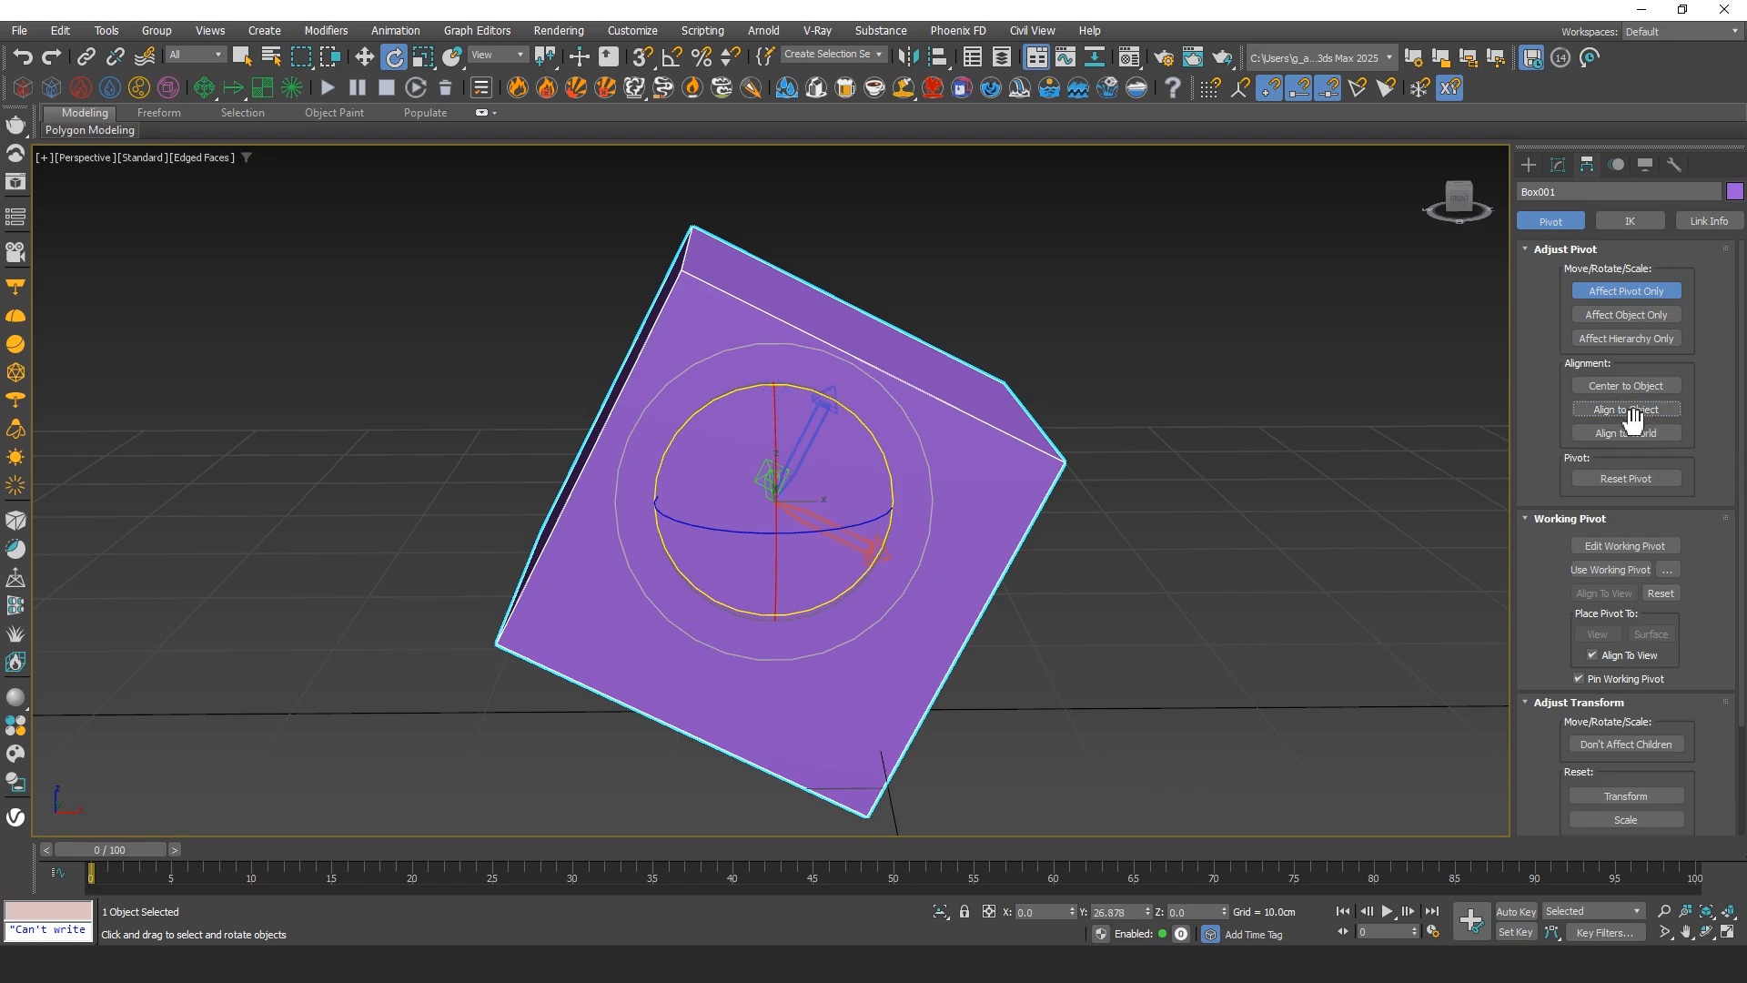
Reset the purple cube's pivot to its default position and view the cube from the opposite side
{"action": "left_click", "coordinate": [1625, 479]}
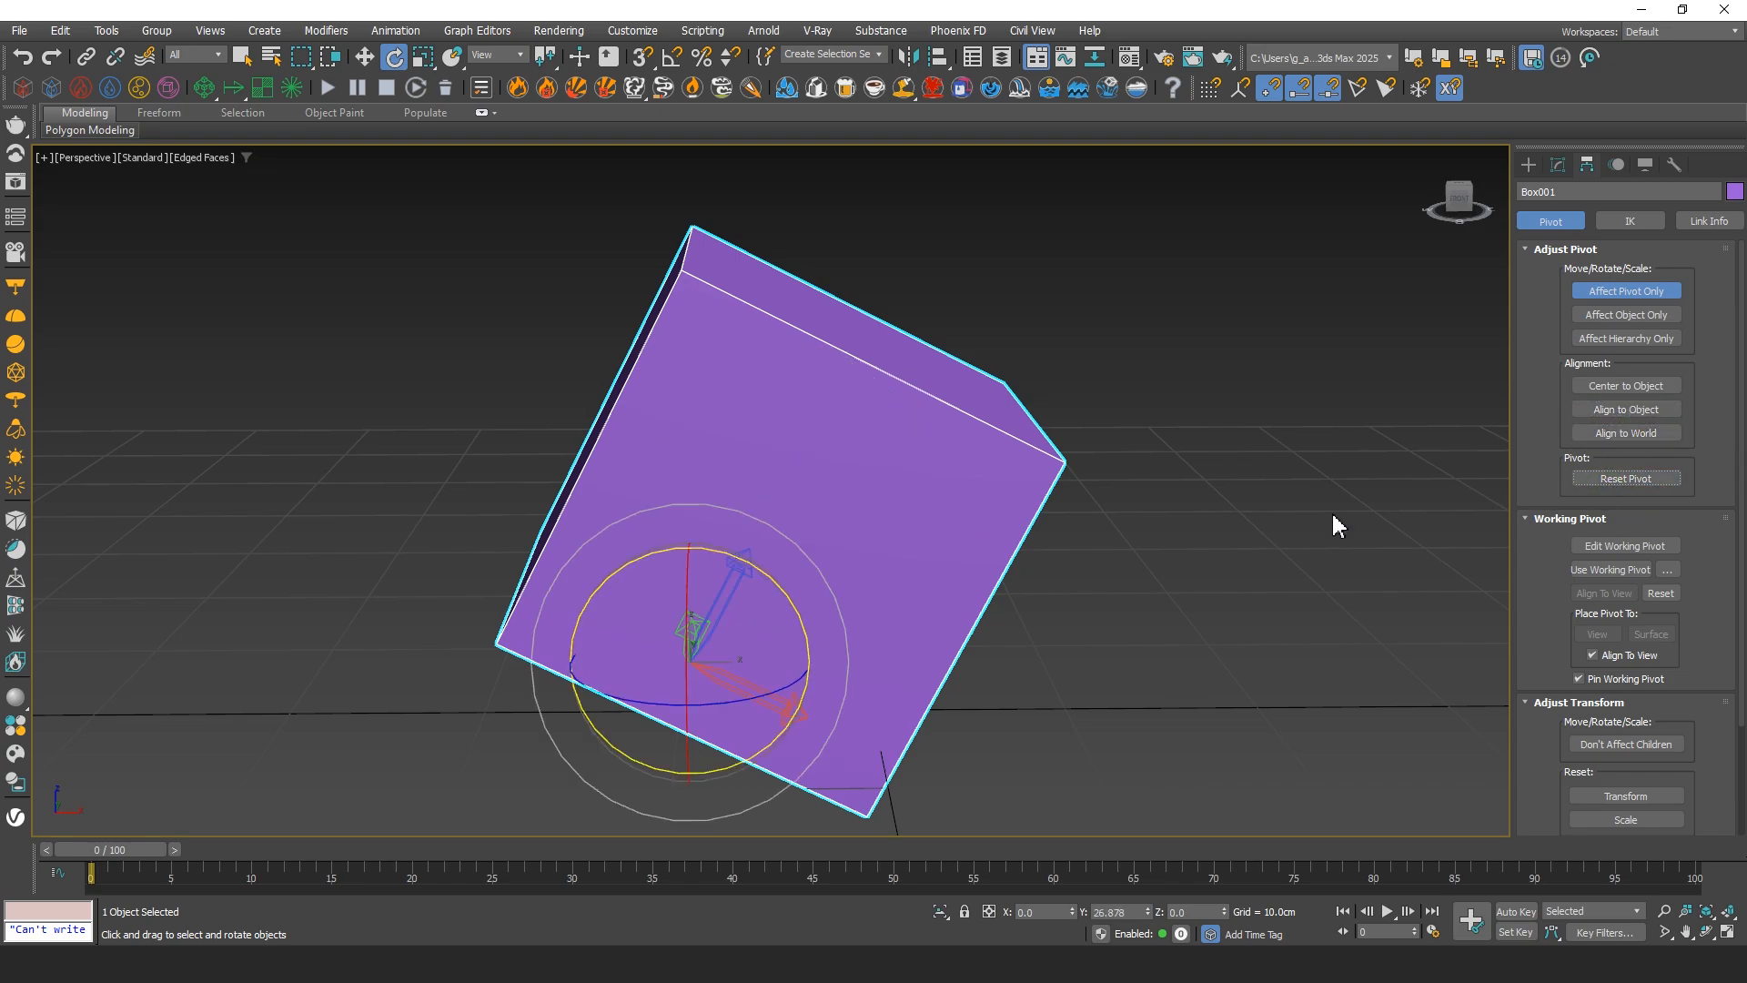
{"action": "middle_click_drag", "start_coordinate": [883, 519], "coordinate": [557, 460], "text": "alt"}
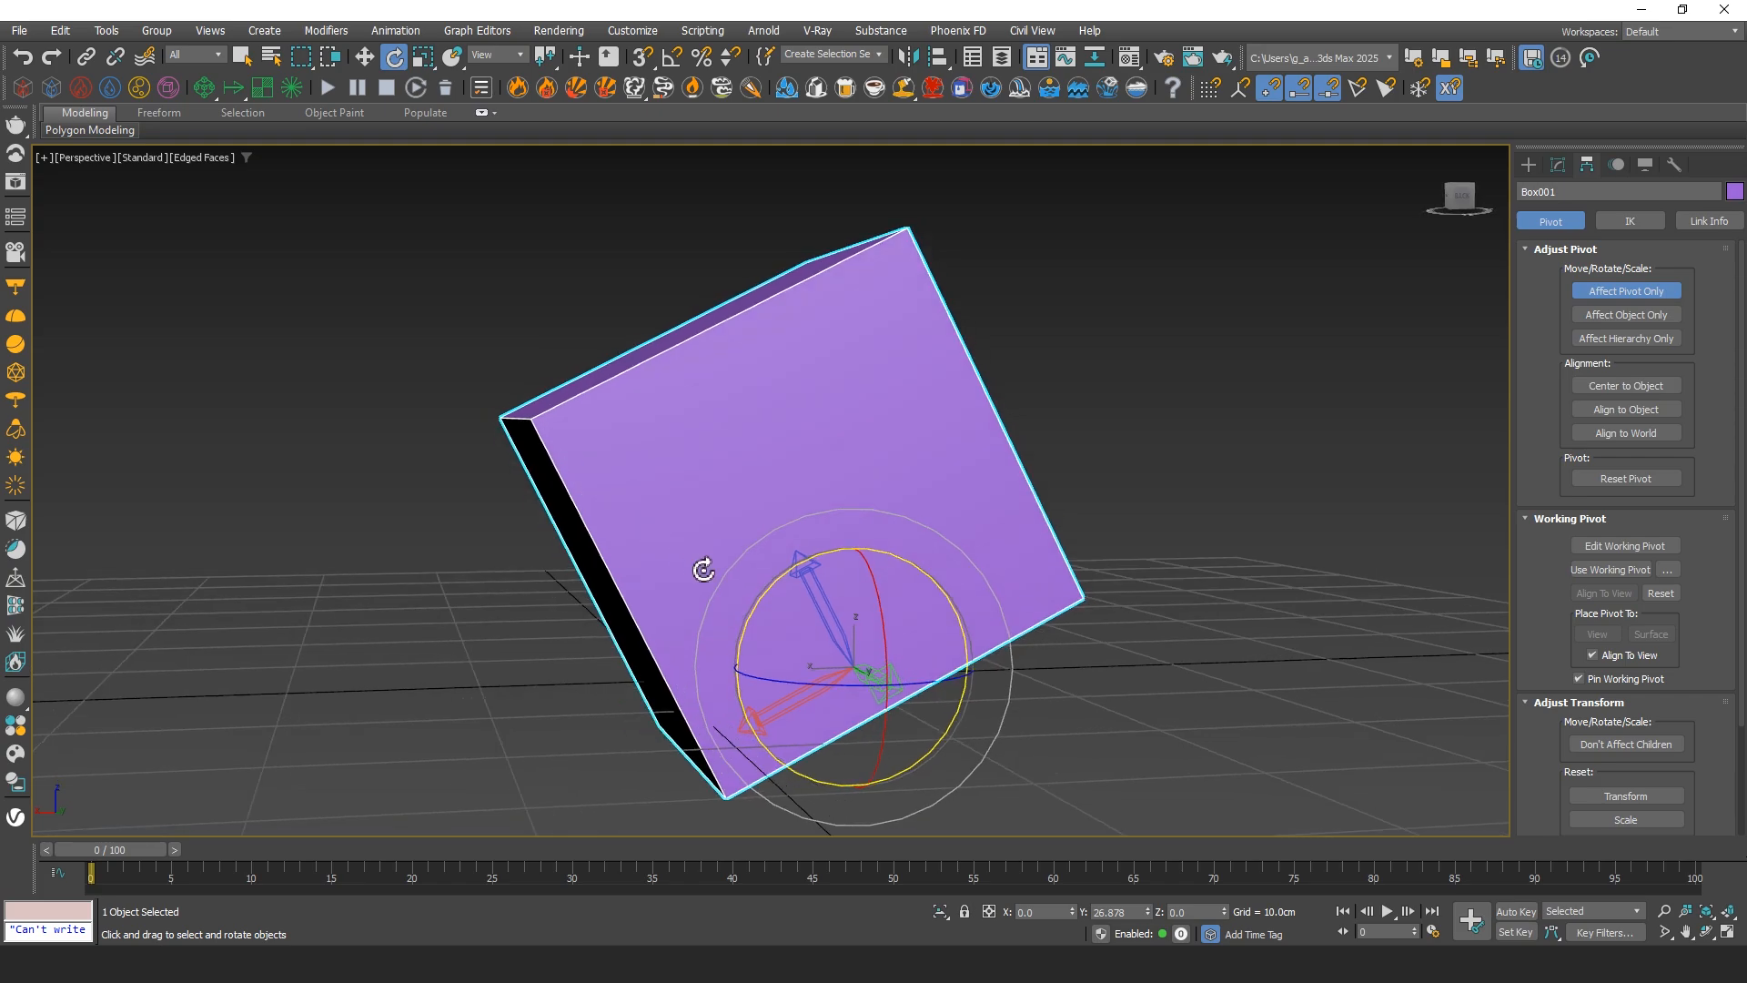
{"action": "middle_click_drag", "start_coordinate": [703, 569], "coordinate": [1104, 597]}
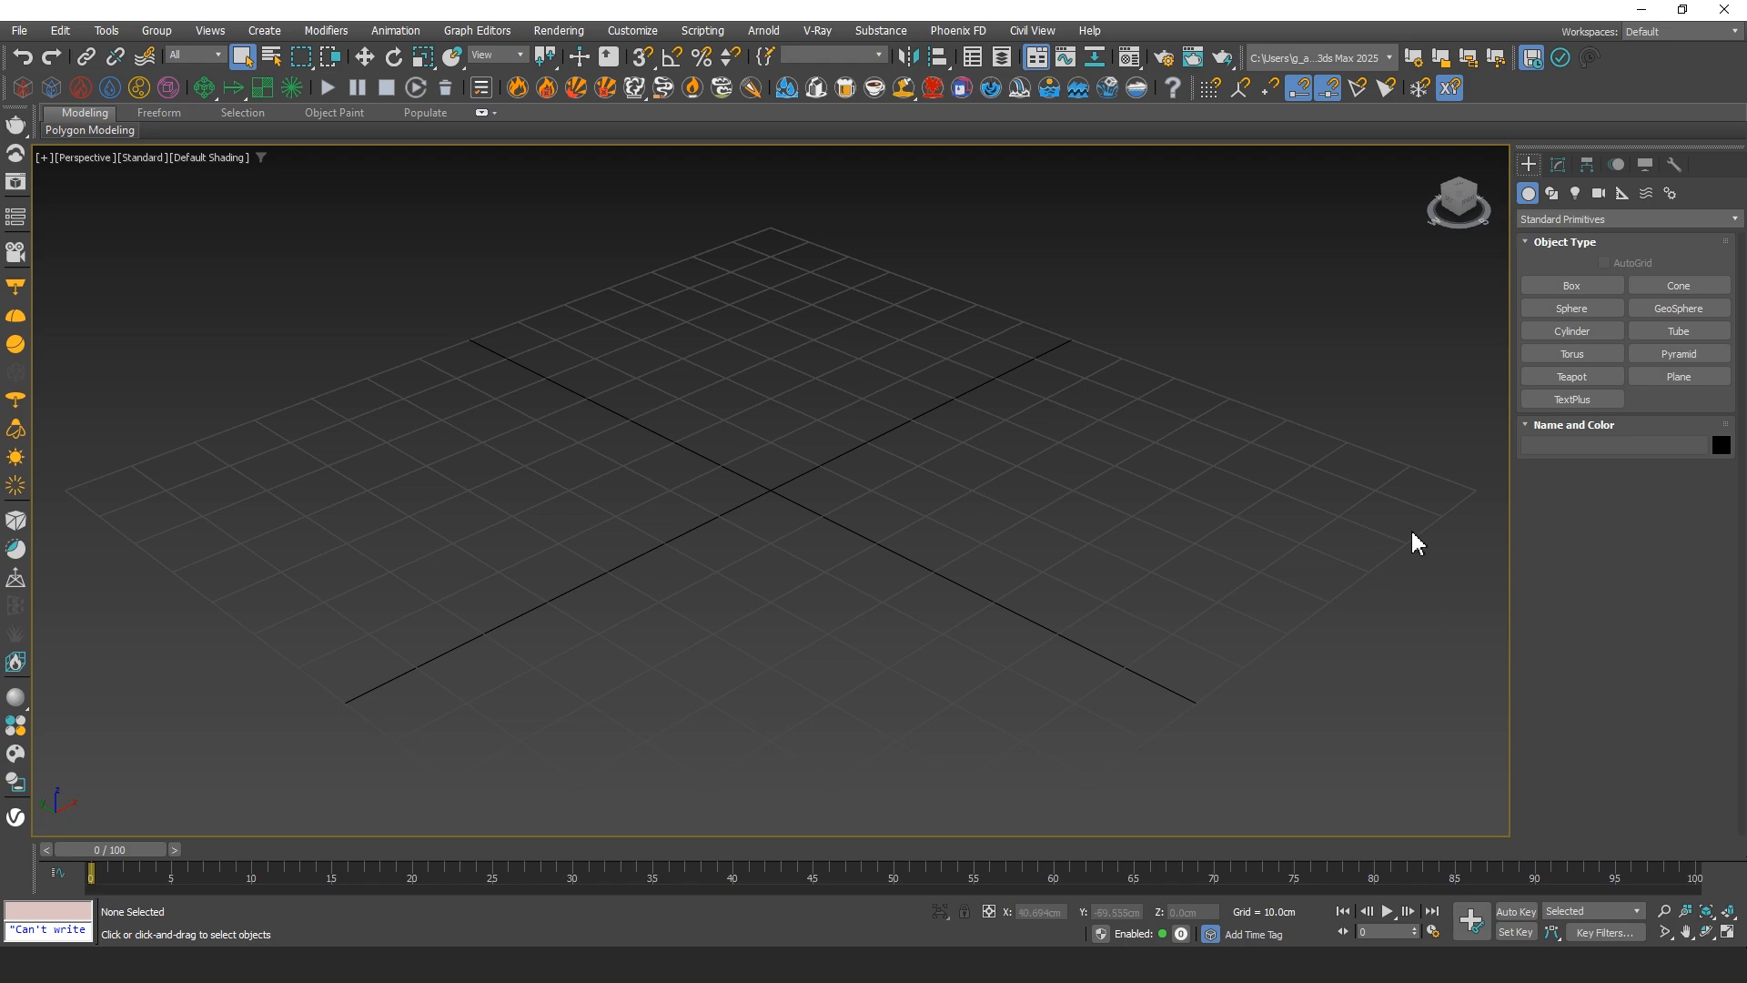
Create a standard cylinder of about 11.2 cm radius and 25.4 cm height near the grid center, and display edged faces
{"action": "left_click", "coordinate": [1559, 167]}
{"action": "left_click", "coordinate": [1529, 165]}
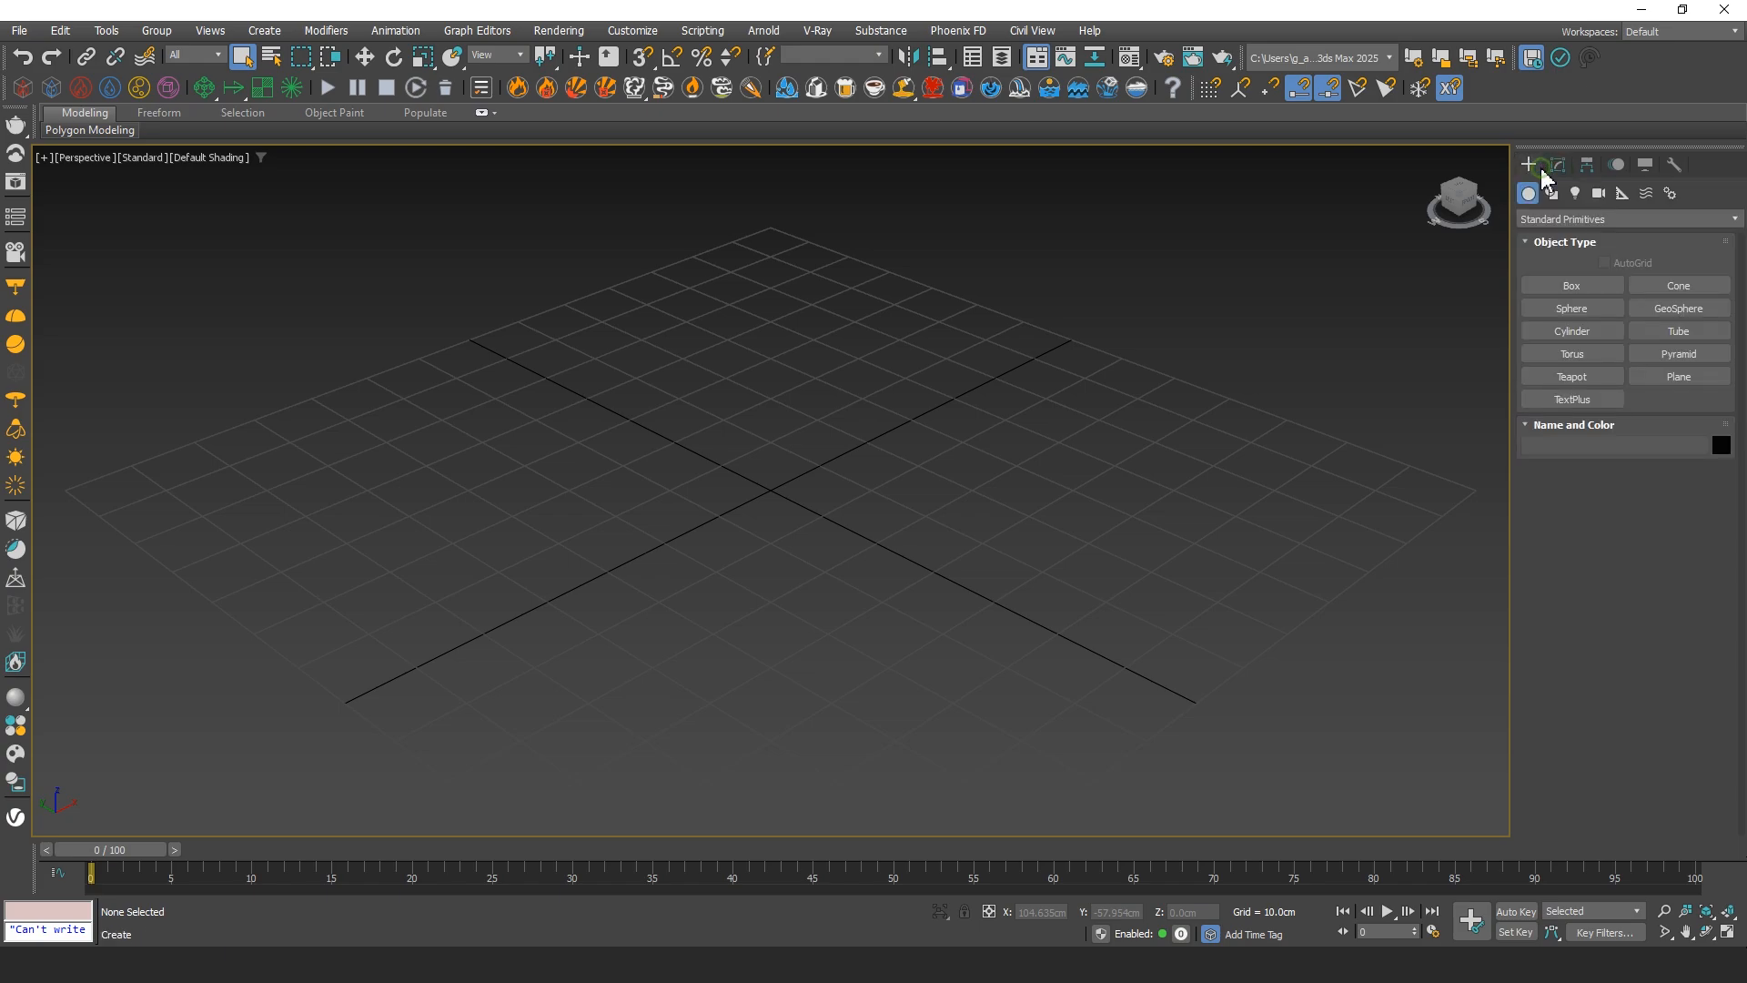
{"action": "left_click", "coordinate": [1583, 221]}
{"action": "left_click", "coordinate": [1563, 237]}
{"action": "left_click", "coordinate": [1583, 331]}
{"action": "left_click_drag", "start_coordinate": [755, 557], "coordinate": [729, 518]}
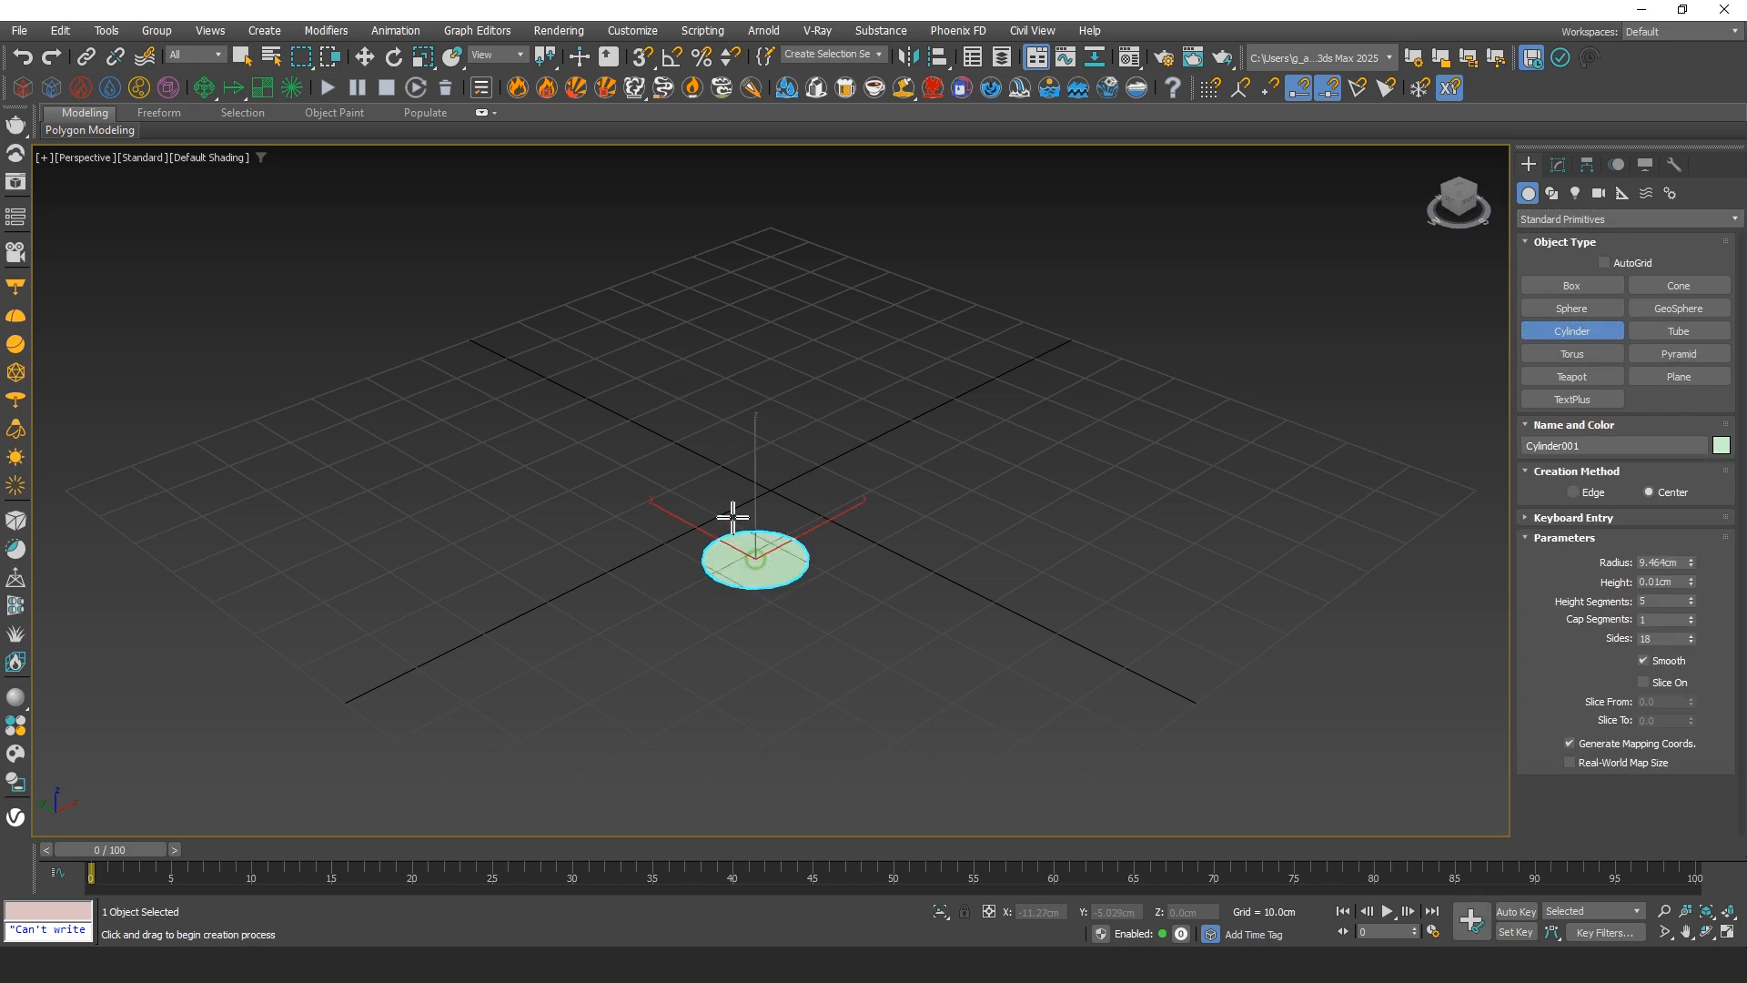
{"action": "left_click", "coordinate": [725, 409]}
{"action": "left_click", "coordinate": [725, 331]}
{"action": "key", "text": "F4"}
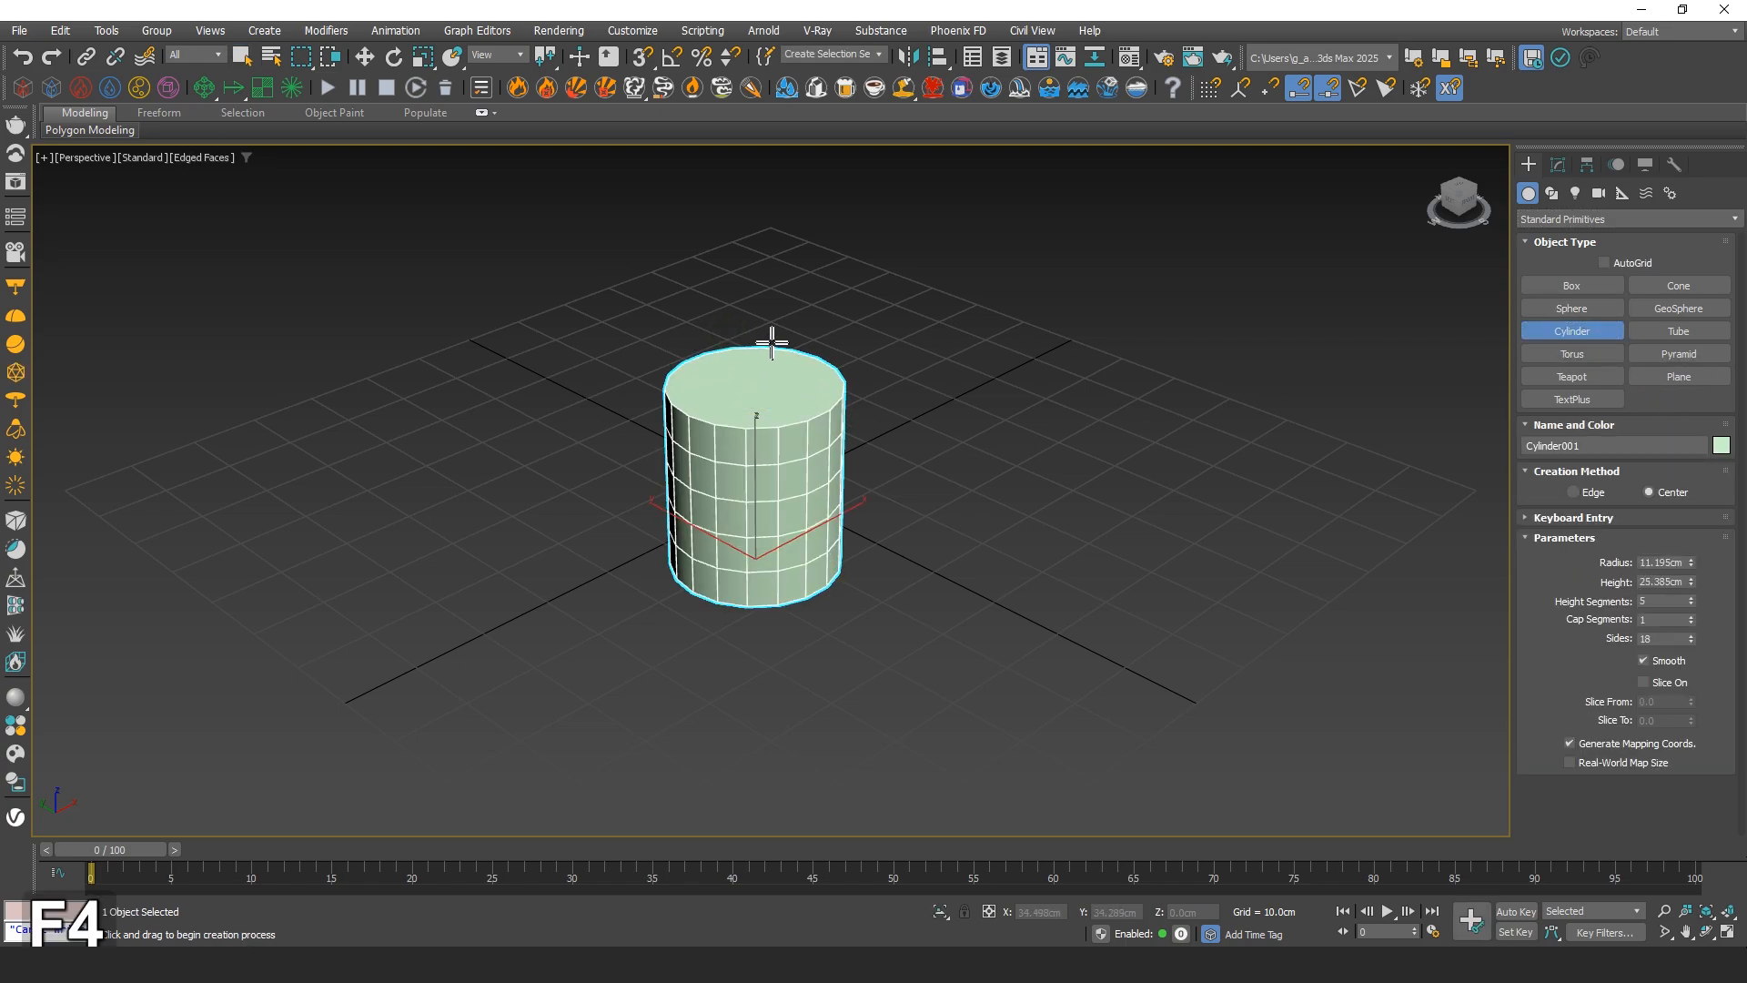
Create a torus beside the cylinder with radii of about 19 cm and 2.6 cm, using 71 segments and 13 sides
{"action": "left_click", "coordinate": [1585, 353]}
{"action": "left_click_drag", "start_coordinate": [1144, 581], "coordinate": [1120, 500]}
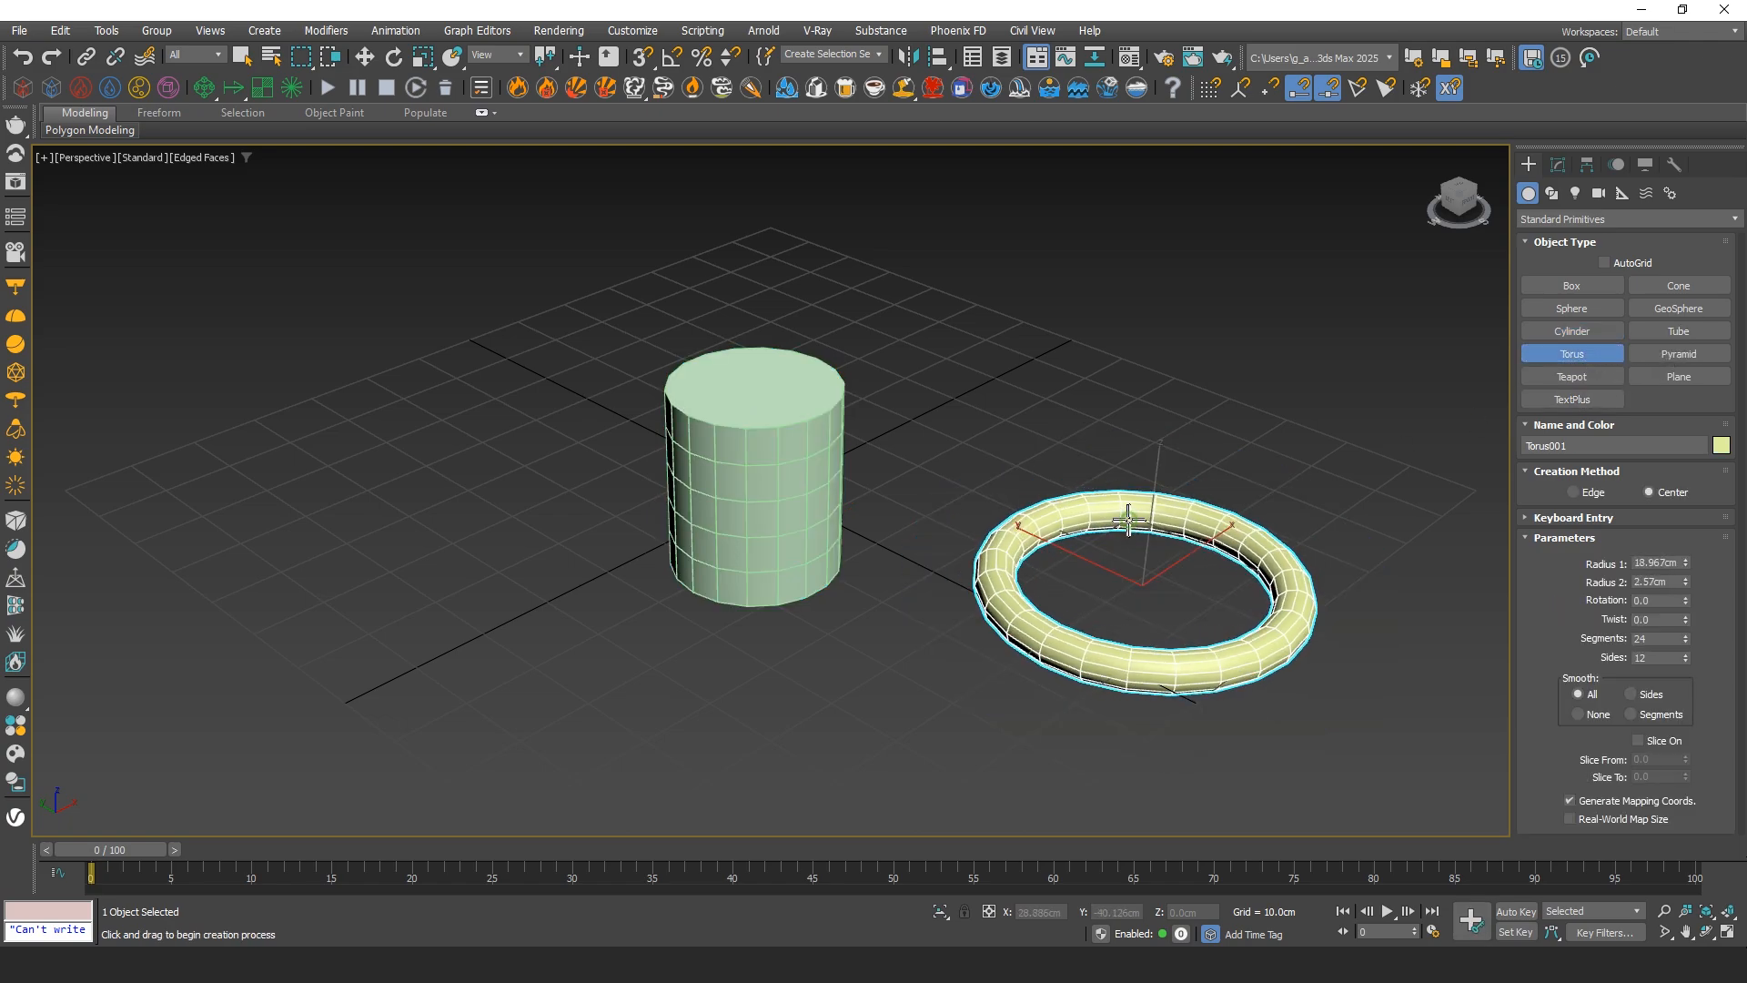
{"action": "left_click", "coordinate": [1129, 520]}
{"action": "left_click_drag", "start_coordinate": [1689, 639], "coordinate": [1689, 657]}
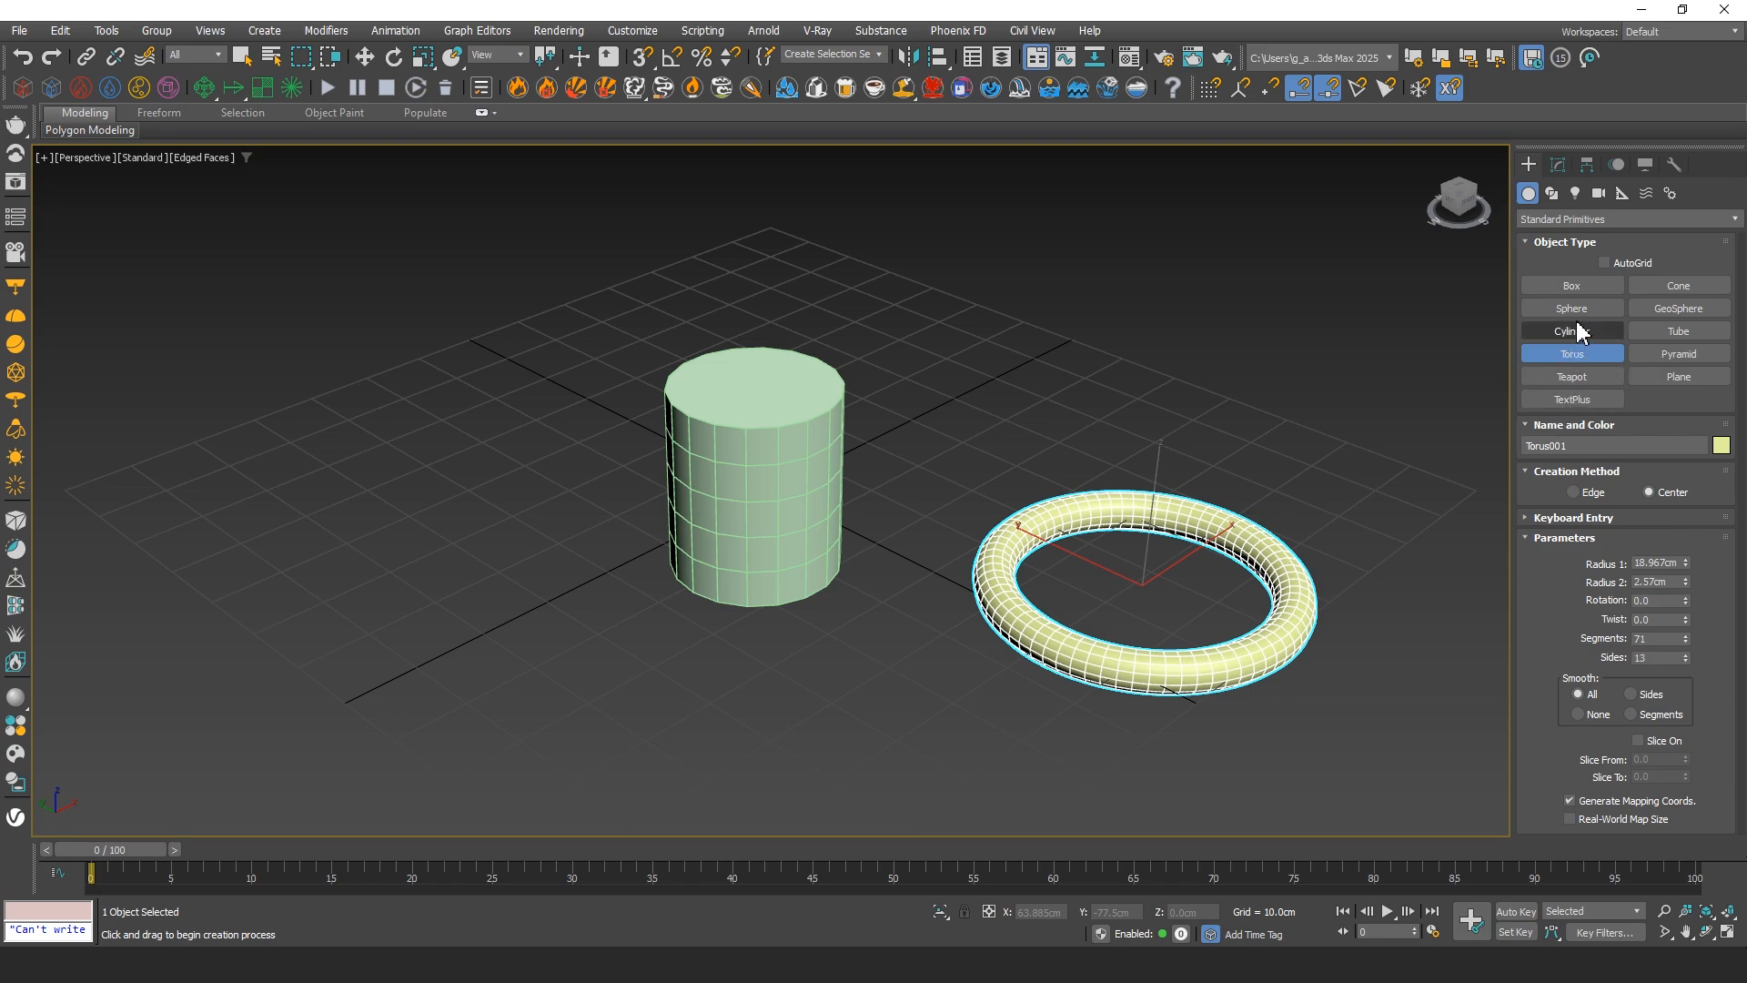
Create a truncated cone on the cylinder's other side, with radii of about 18.1 and 2.6 cm and height about 28.6 cm, then activate Move
{"action": "left_click", "coordinate": [1679, 286]}
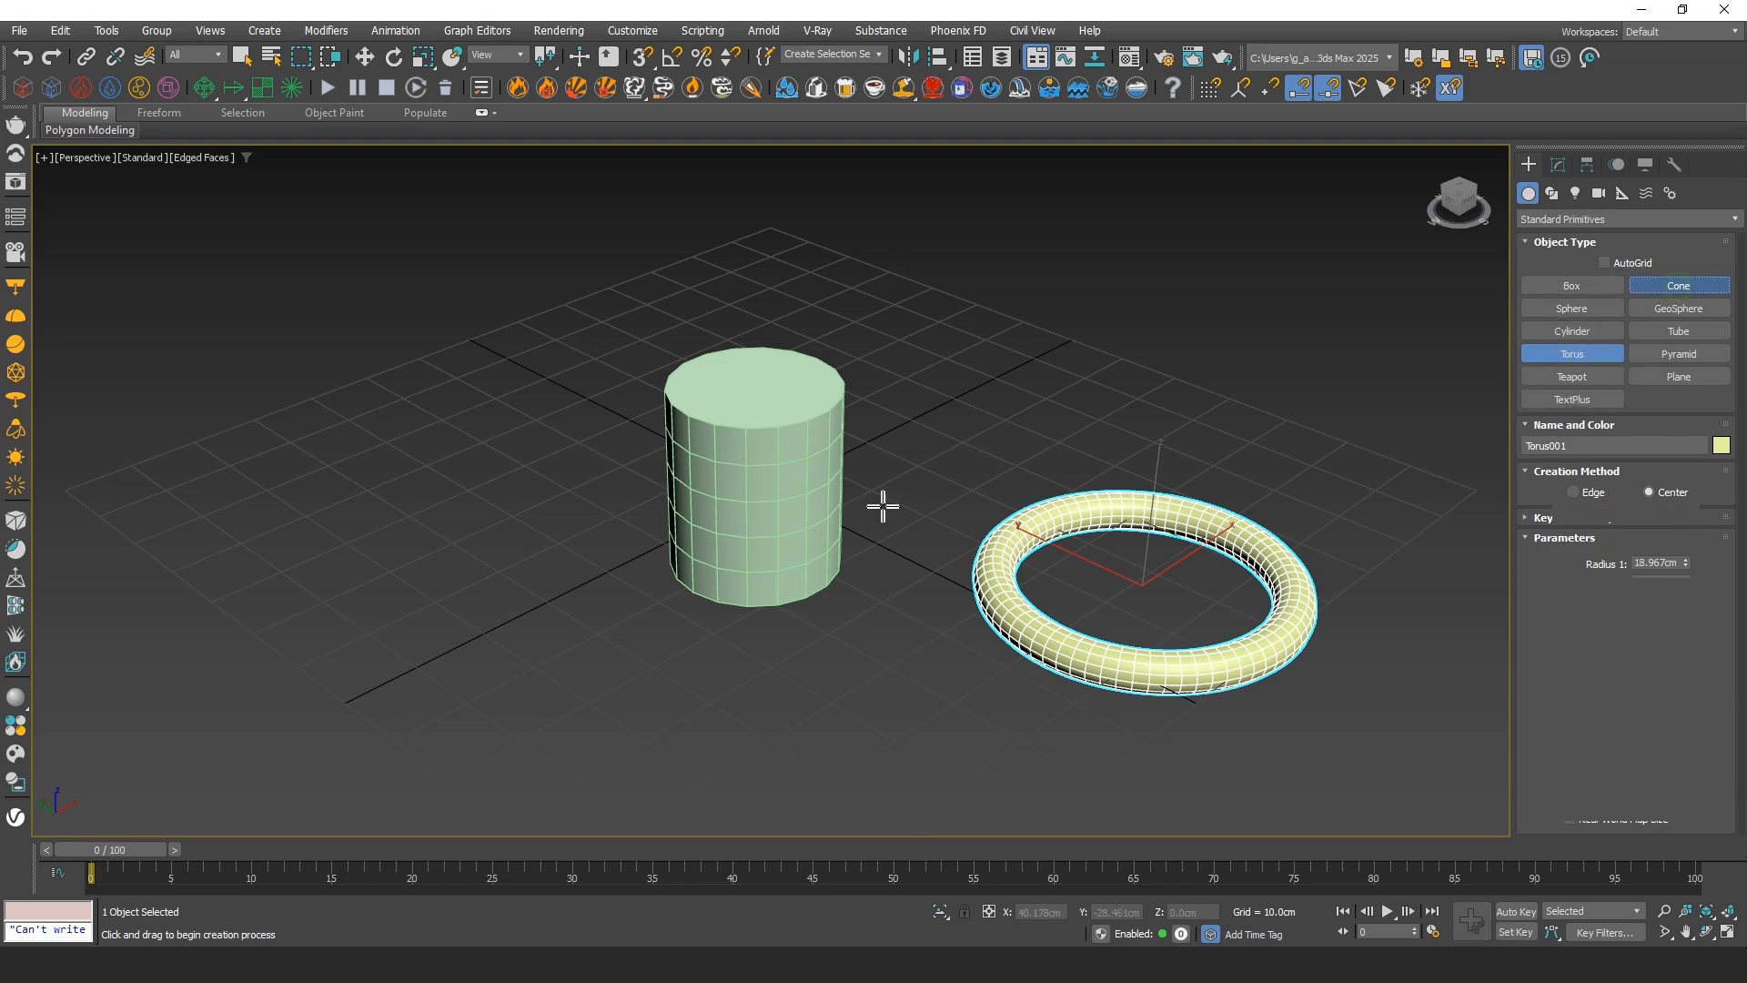
{"action": "left_click_drag", "start_coordinate": [410, 550], "coordinate": [405, 488]}
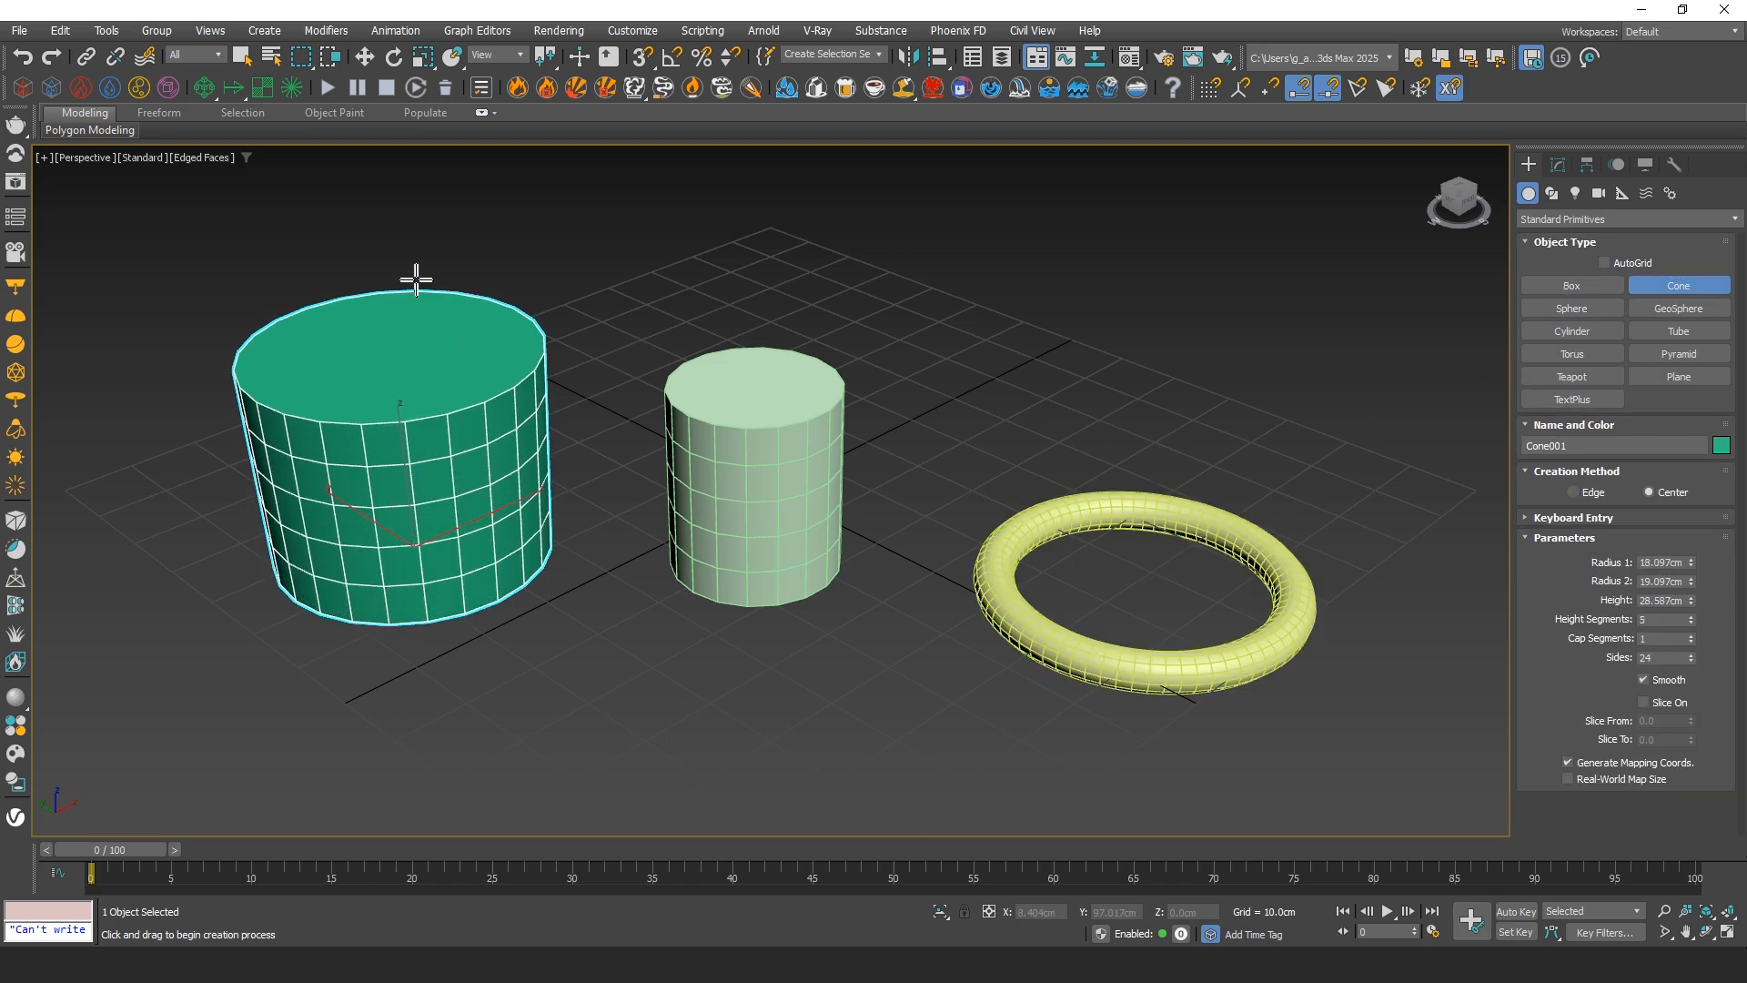
{"action": "left_click", "coordinate": [416, 280]}
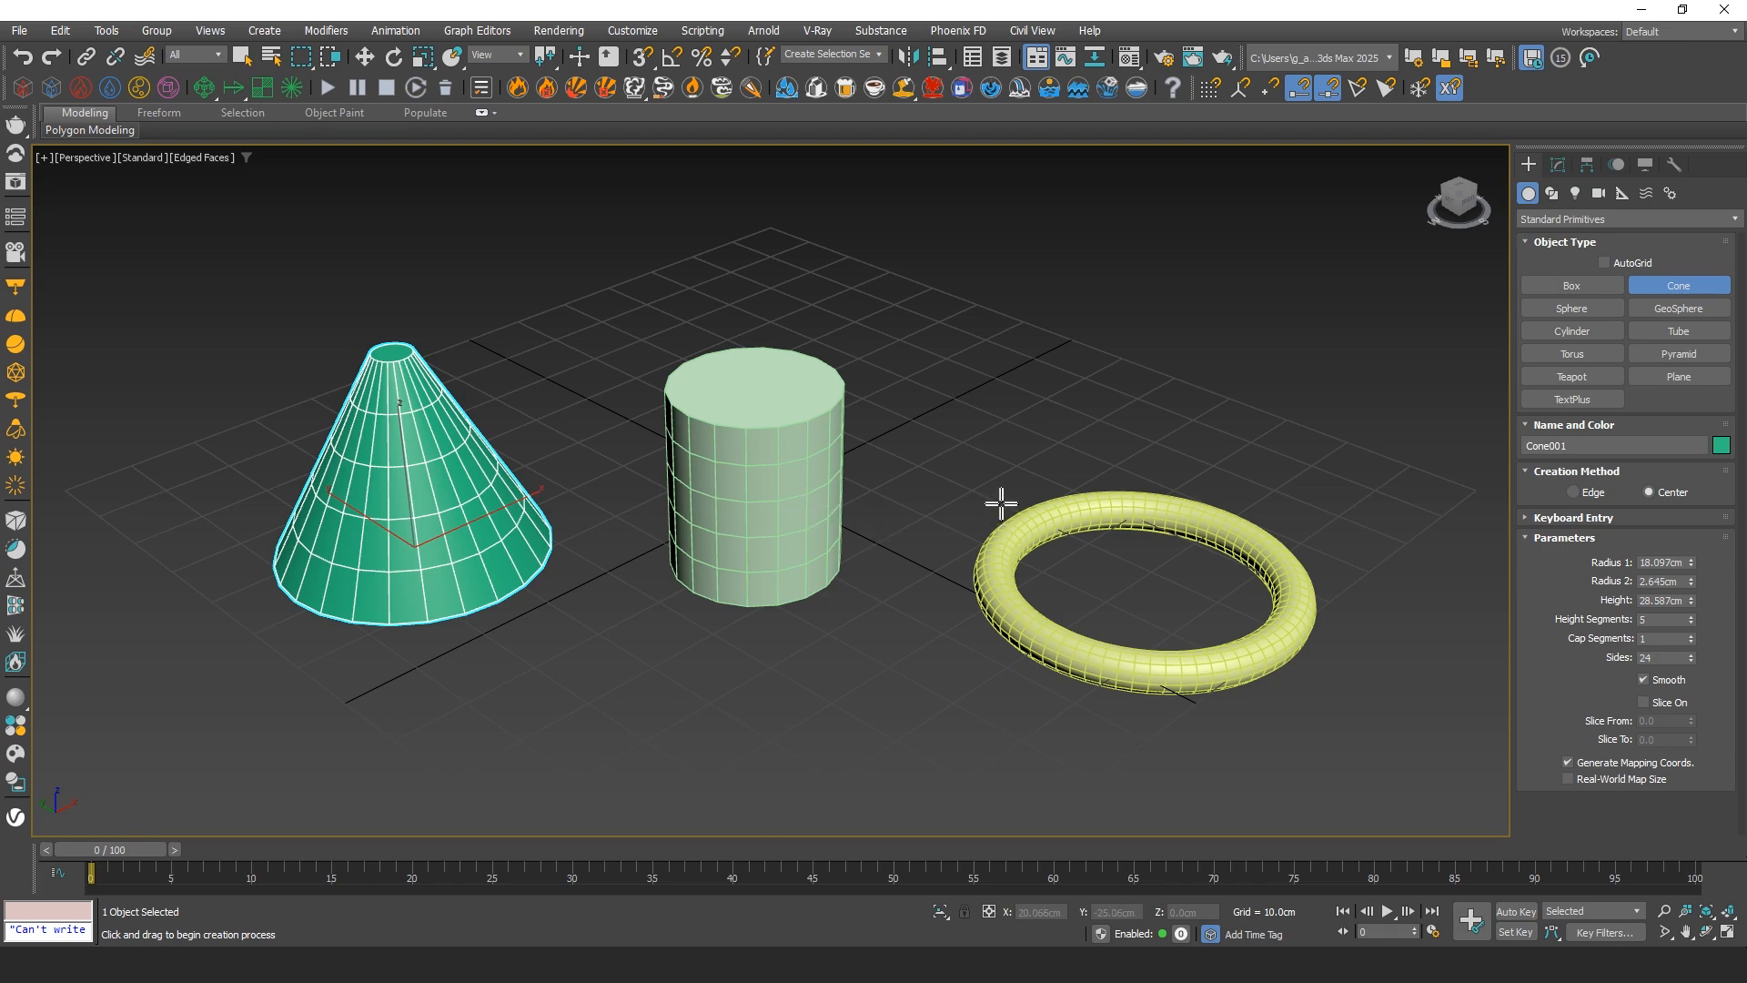
{"action": "key", "text": "w"}
{"action": "middle_click", "coordinate": [994, 472]}
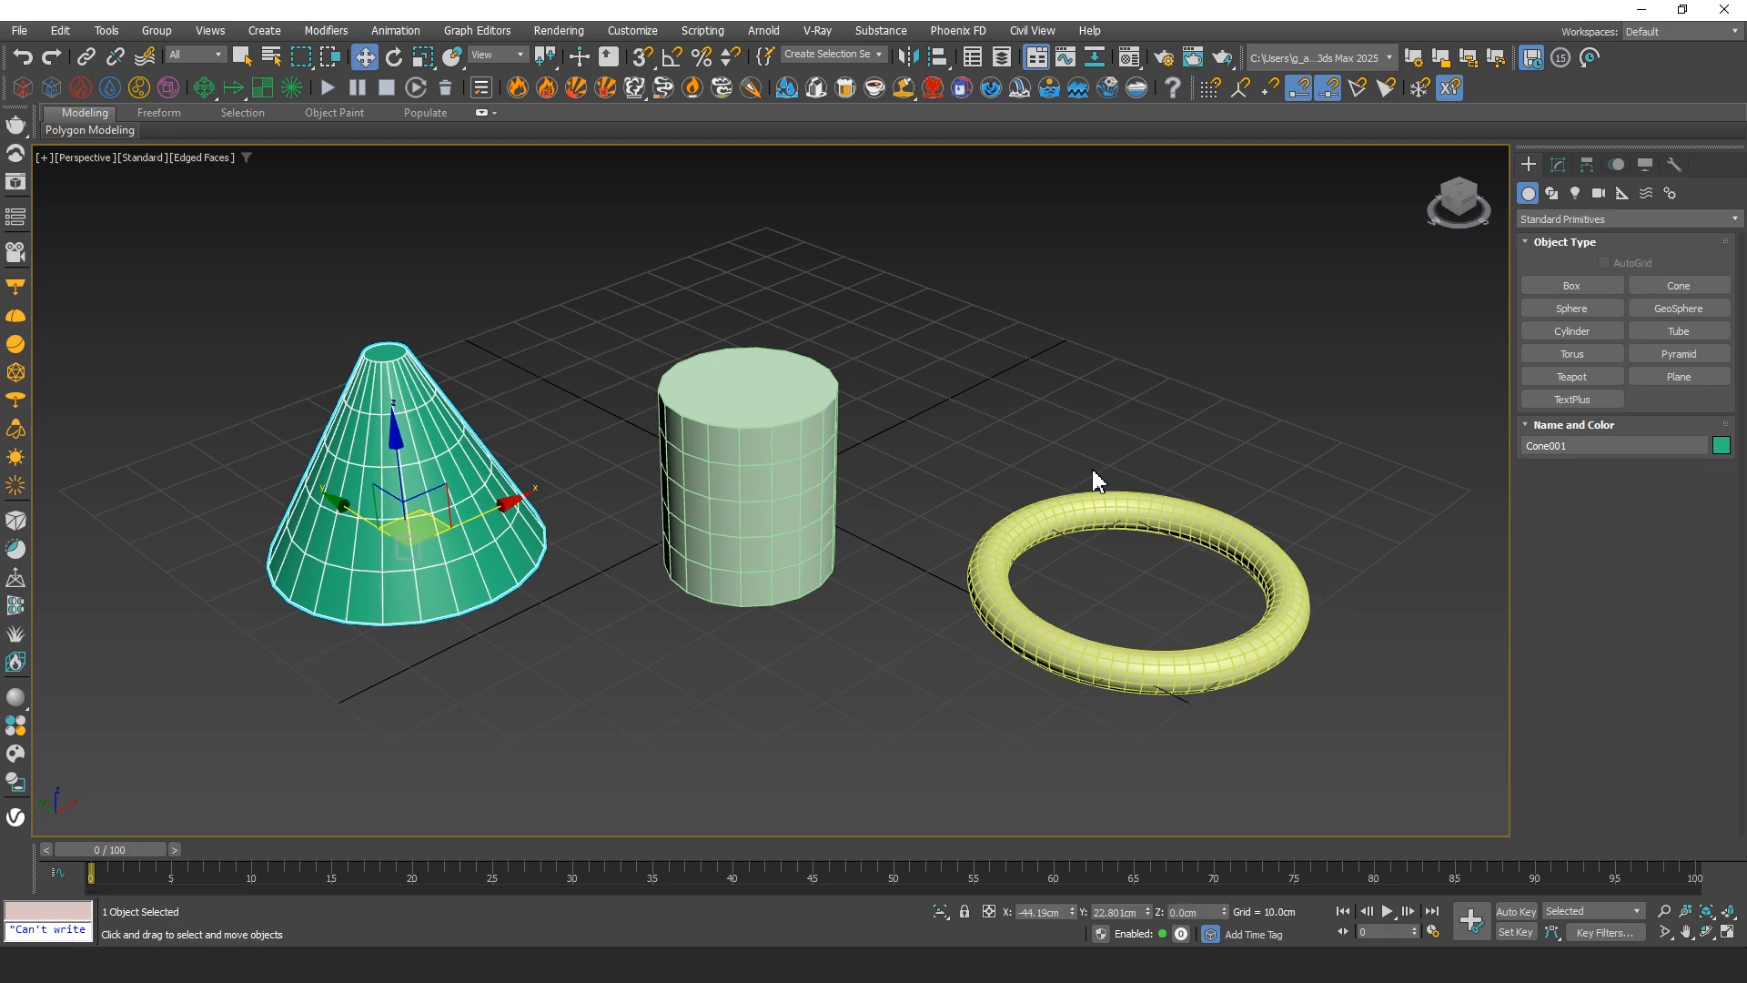
Create a tube in front of the cylinder, radii about 8.3 and 11 cm, height about 19.5 cm, with 7 height segments and 47 sides
{"action": "left_click", "coordinate": [1674, 332]}
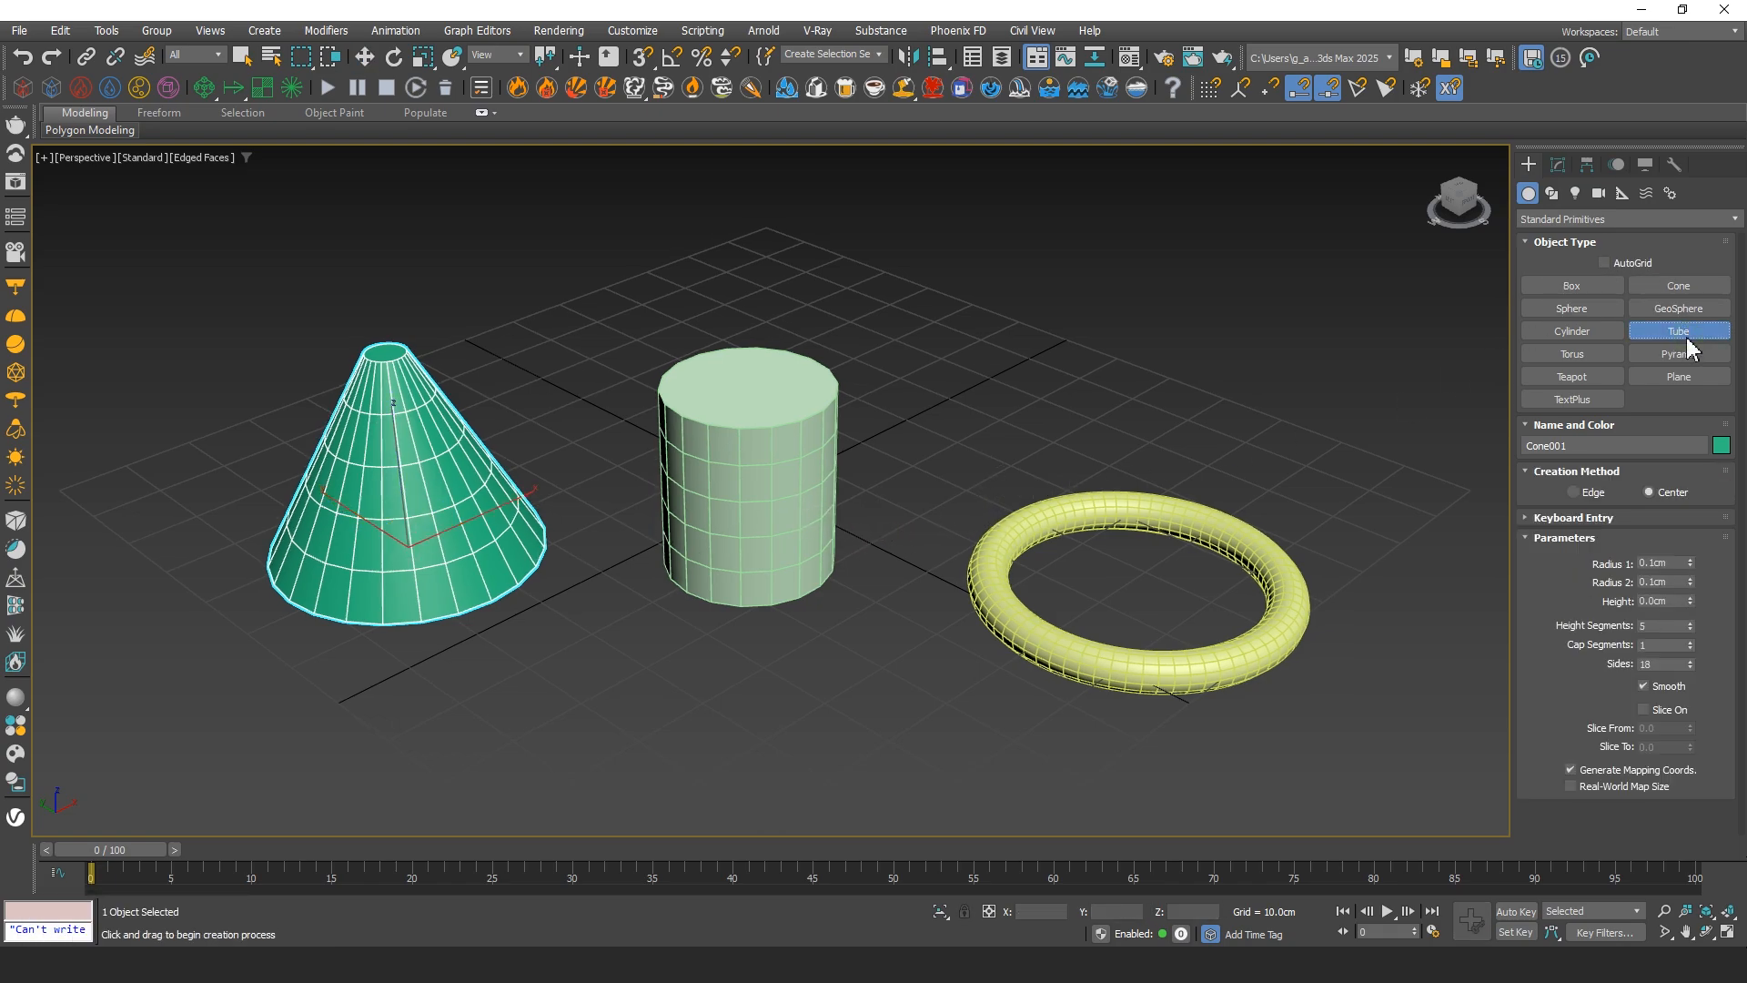
{"action": "middle_click_drag", "start_coordinate": [869, 495], "coordinate": [920, 309]}
{"action": "left_click_drag", "start_coordinate": [858, 662], "coordinate": [846, 624]}
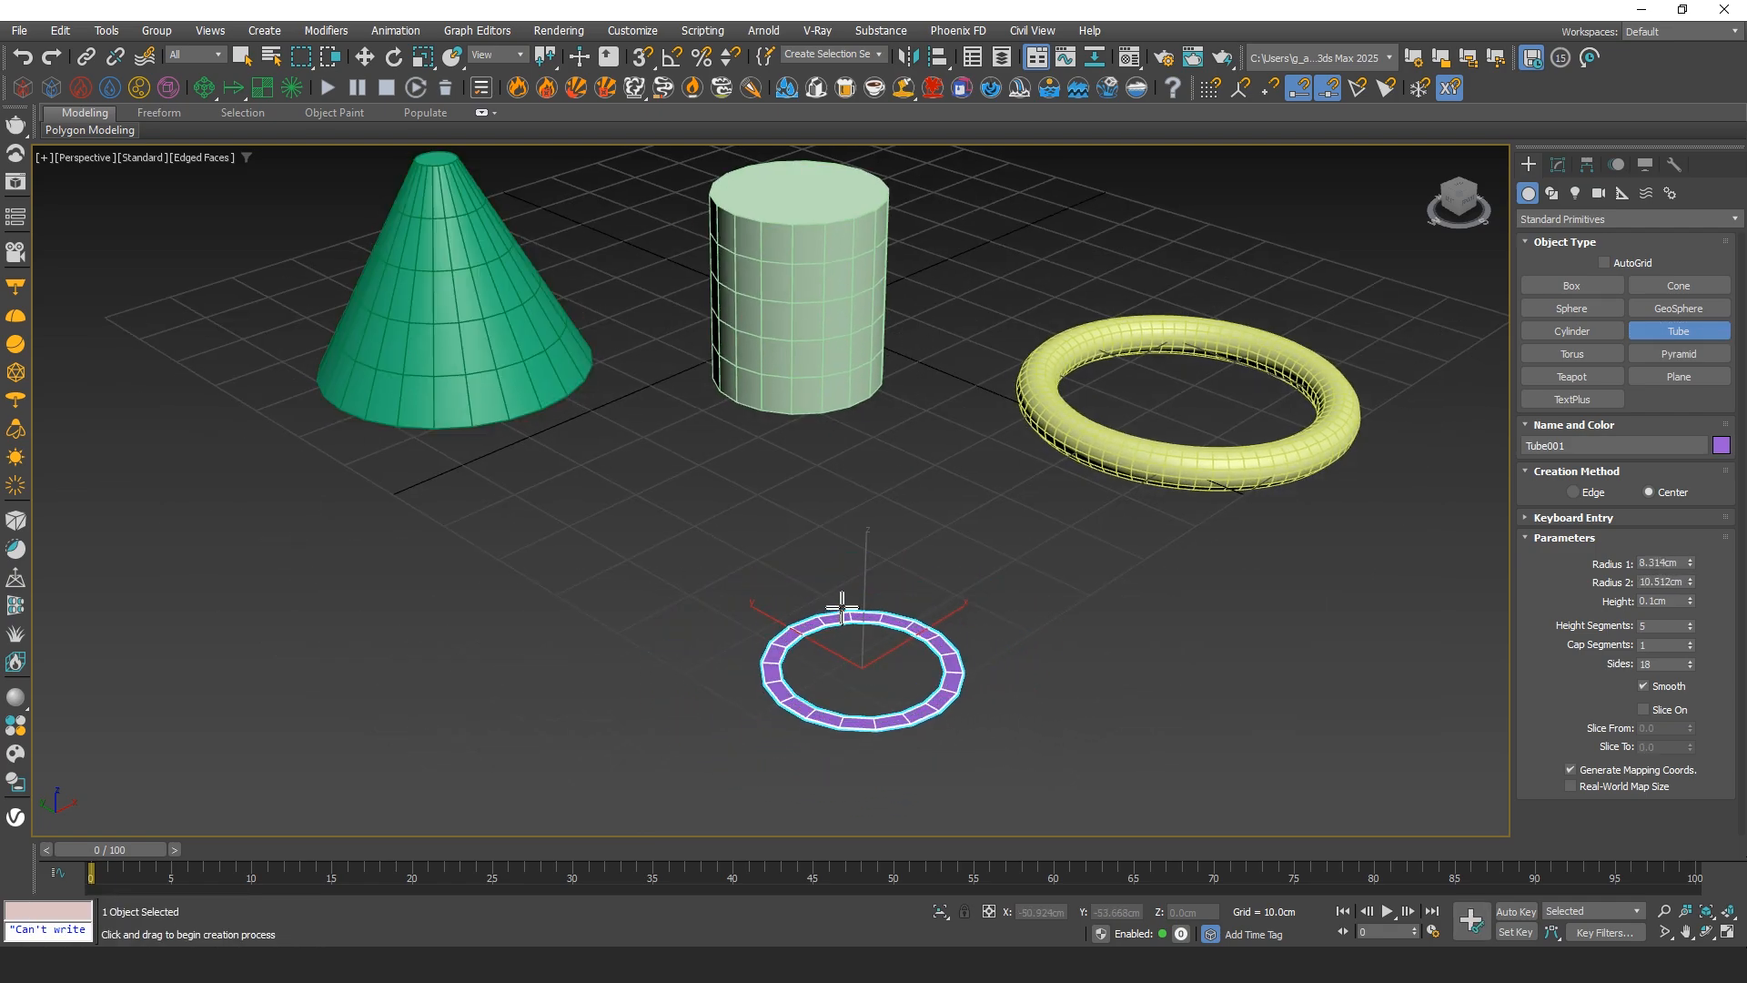
{"action": "left_click", "coordinate": [844, 606]}
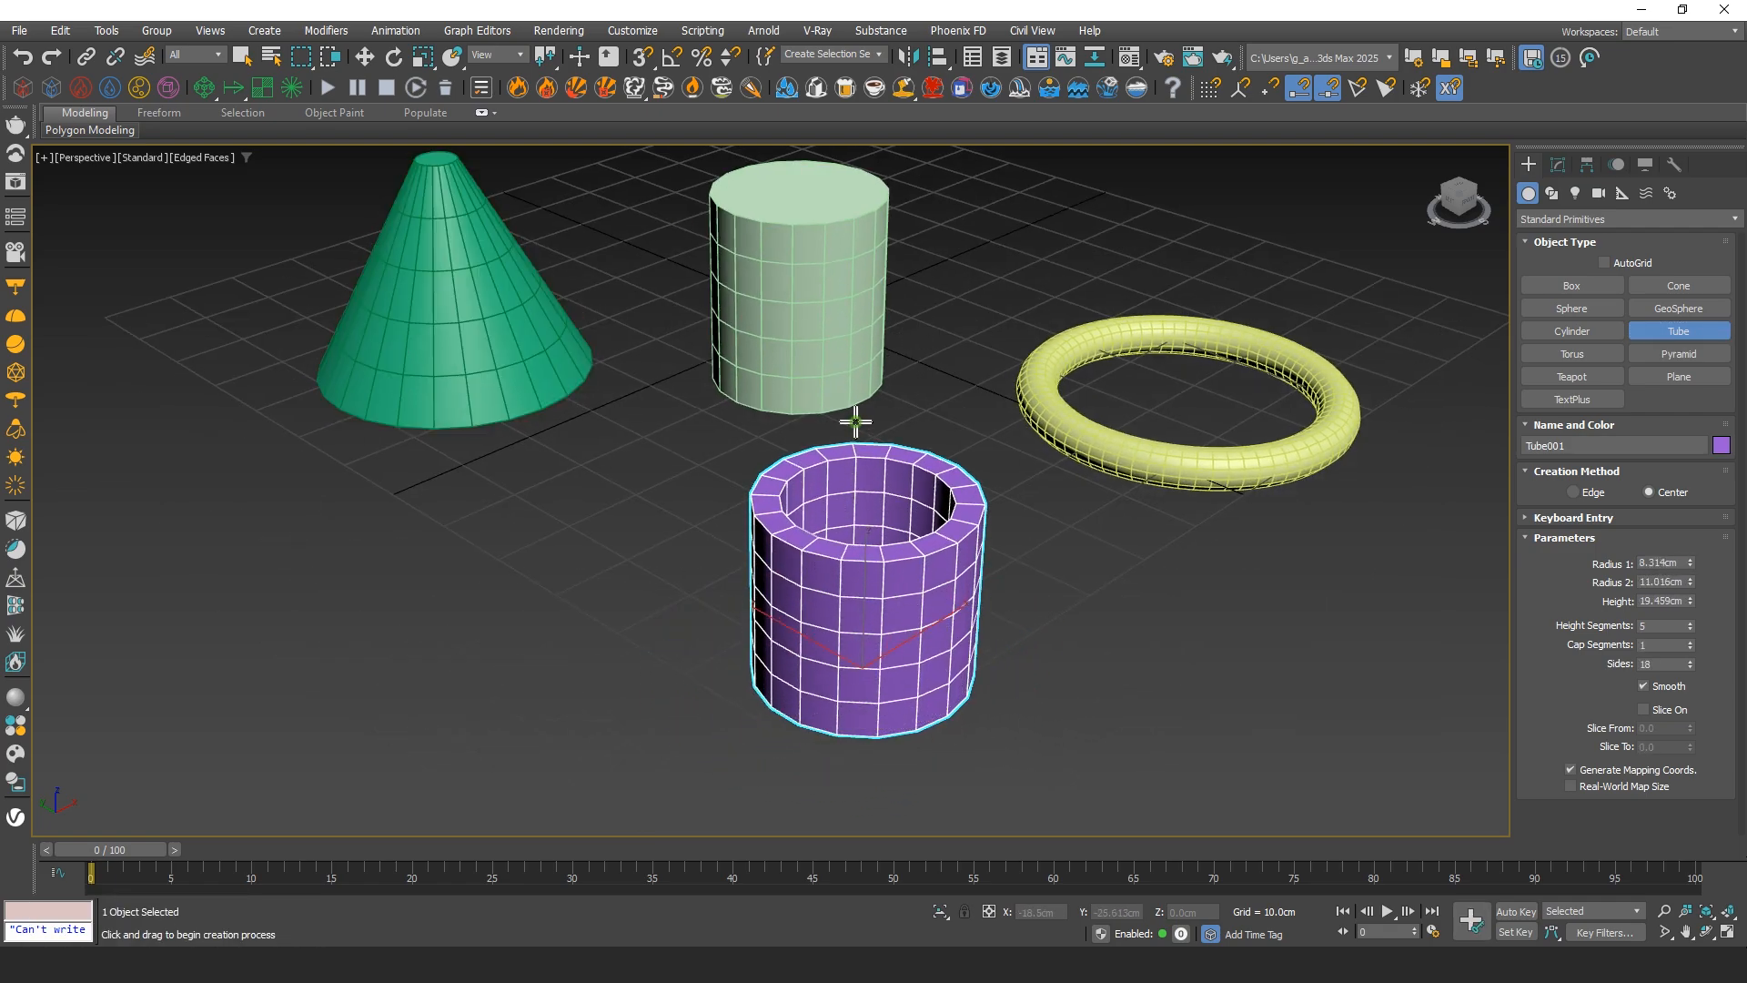
{"action": "left_click_drag", "start_coordinate": [1693, 663], "coordinate": [1696, 625]}
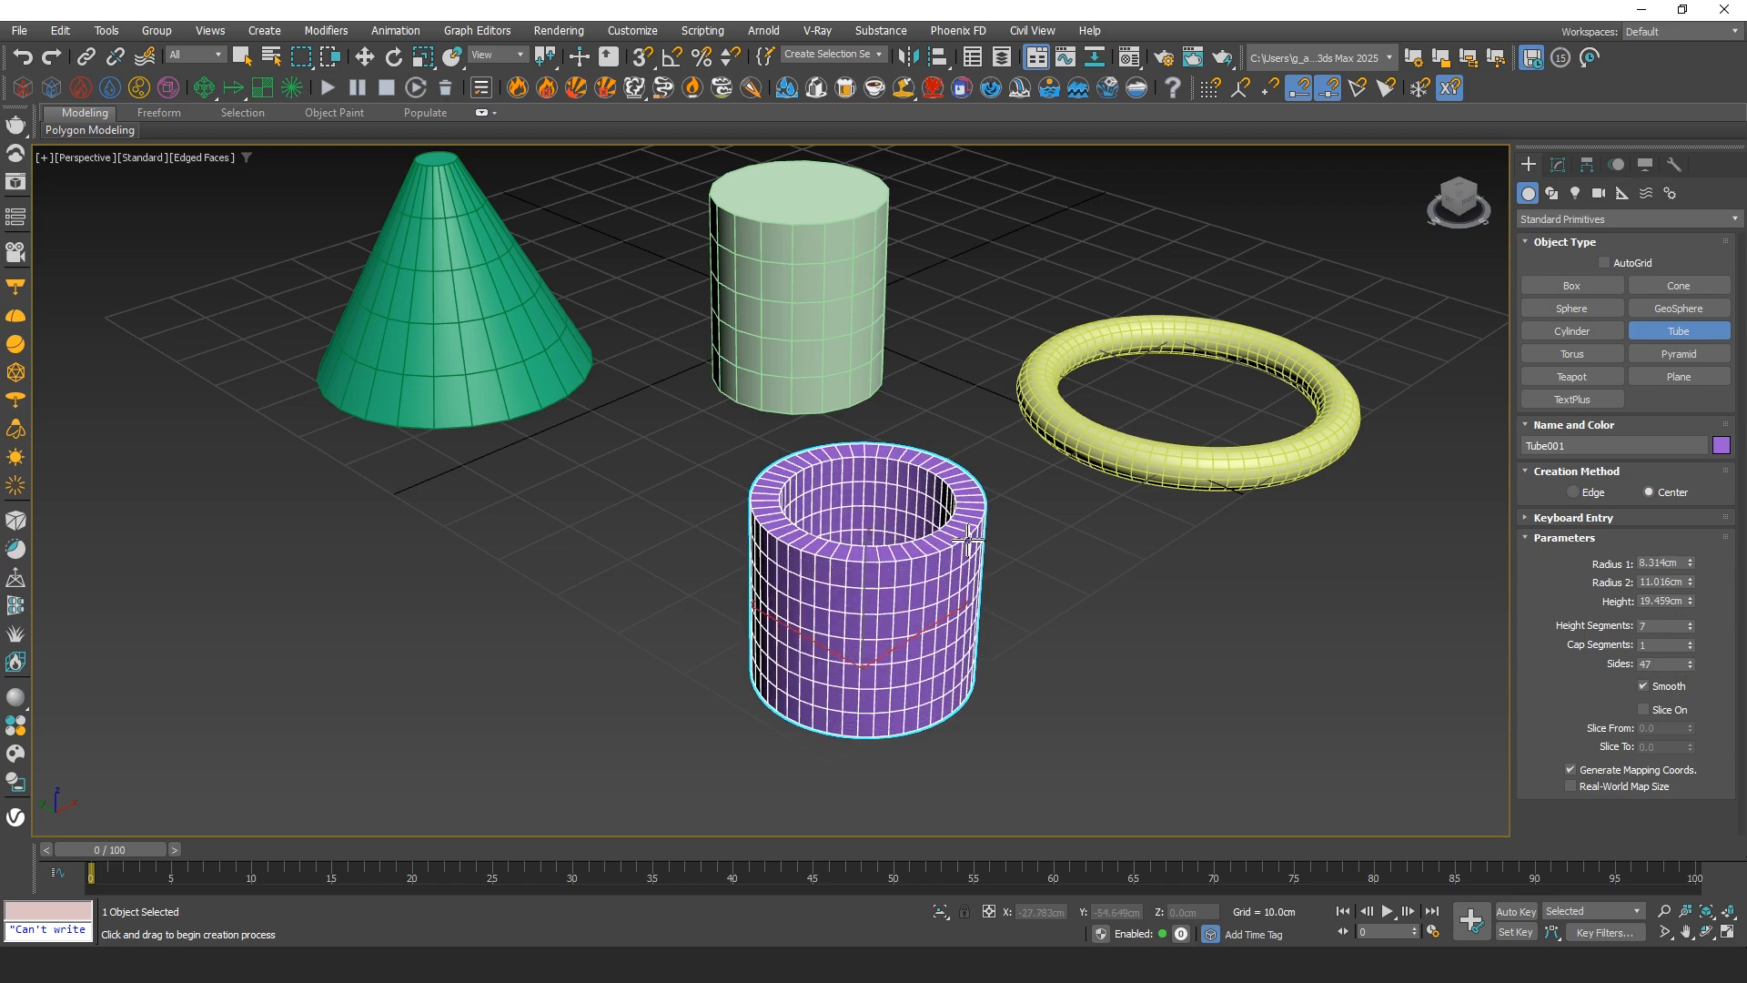
{"action": "middle_click_drag", "start_coordinate": [969, 538], "coordinate": [1053, 488]}
{"action": "middle_click_drag", "start_coordinate": [1197, 494], "coordinate": [1167, 508], "text": "alt"}
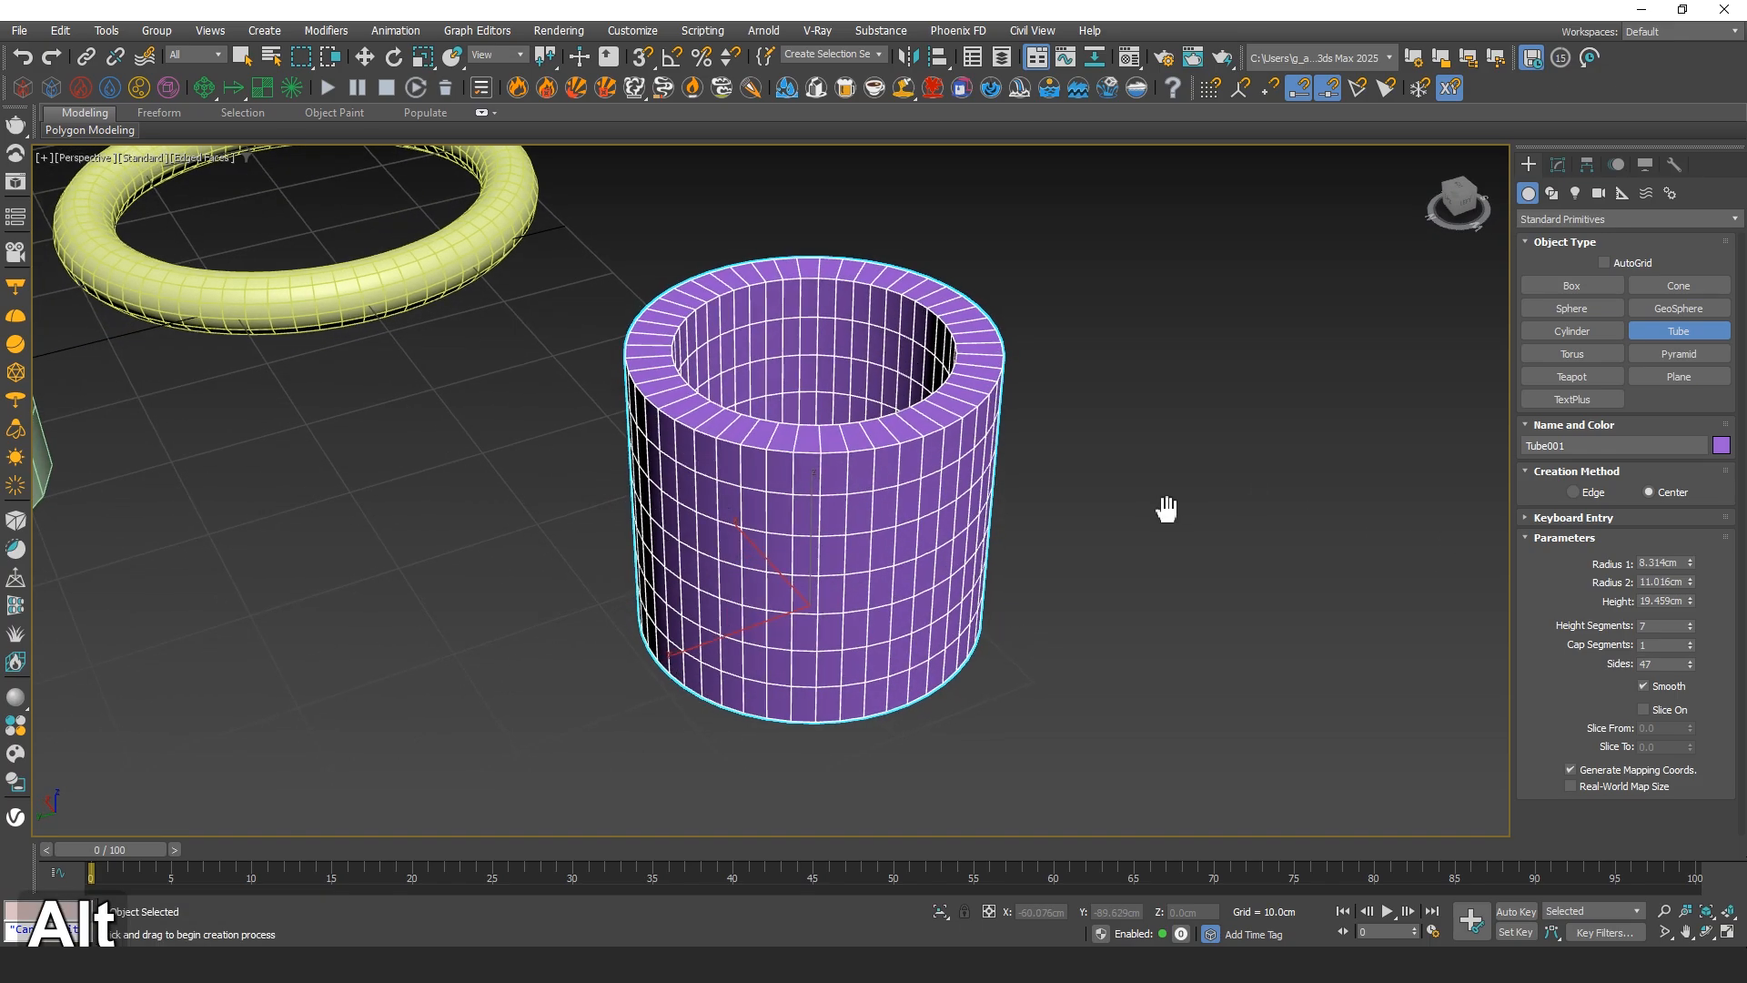
{"action": "middle_click_drag", "start_coordinate": [885, 510], "coordinate": [1257, 515]}
{"action": "scroll", "coordinate": [1474, 417], "scroll_direction": "down", "scroll_amount": 3}
{"action": "left_click", "coordinate": [1591, 353]}
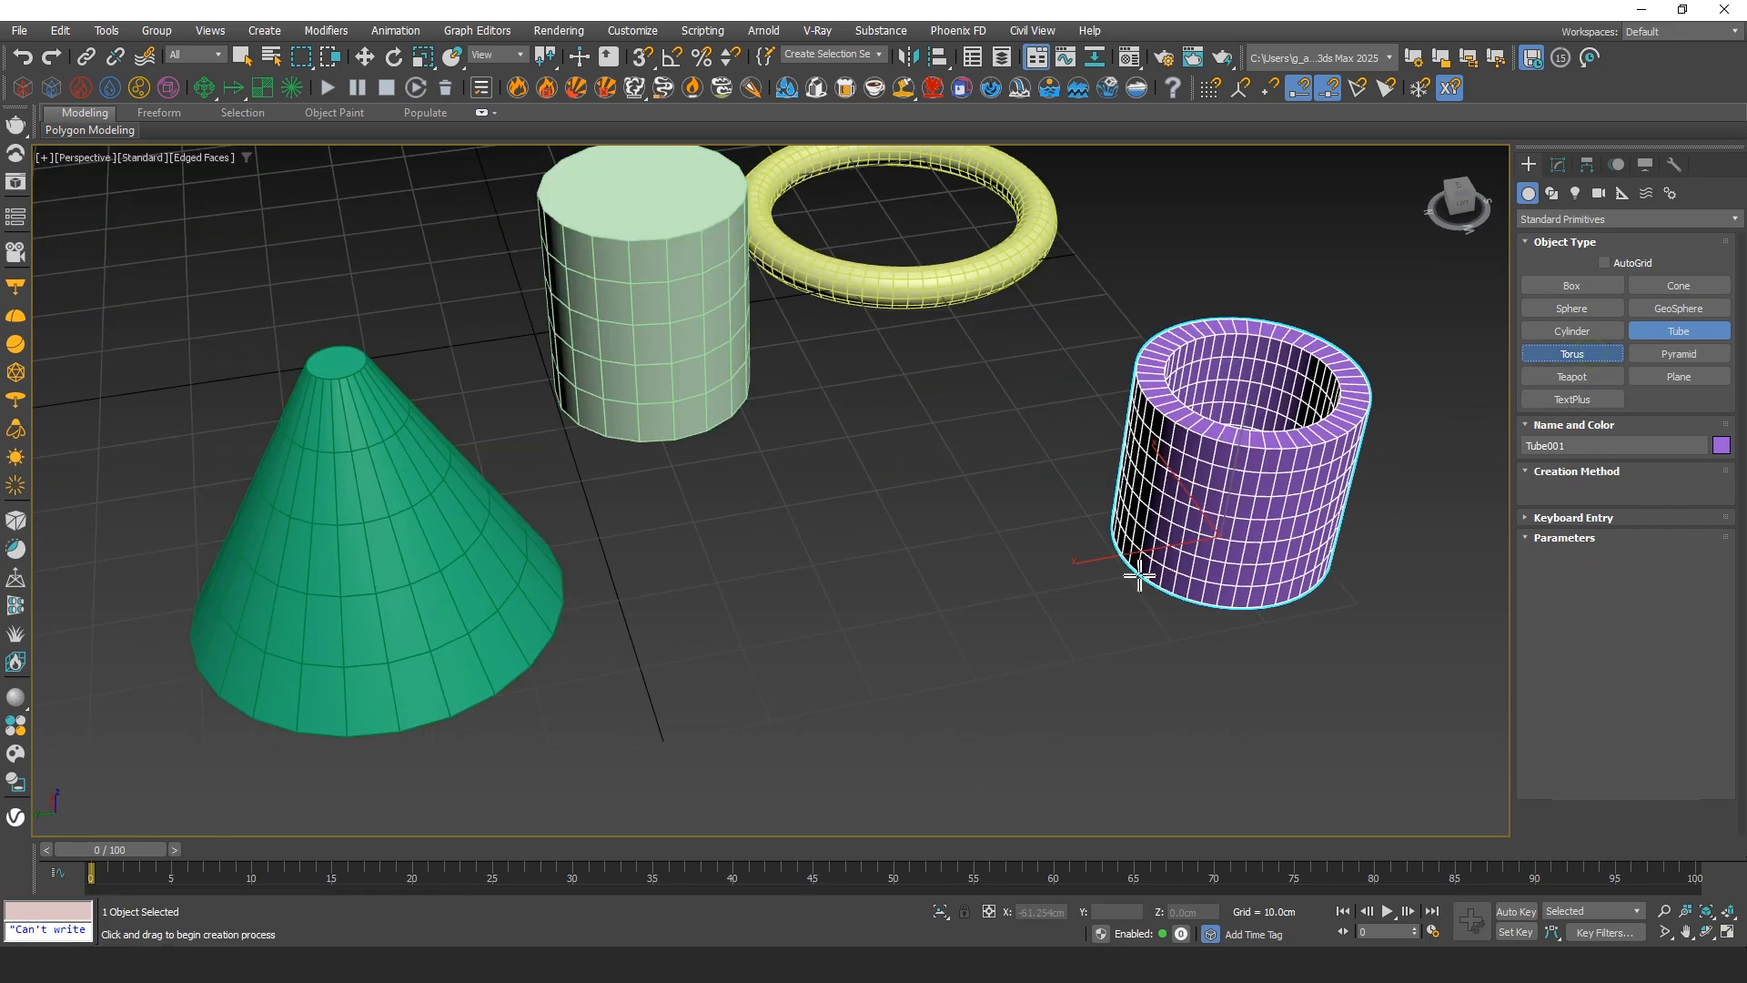
{"action": "left_click_drag", "start_coordinate": [963, 517], "coordinate": [944, 455]}
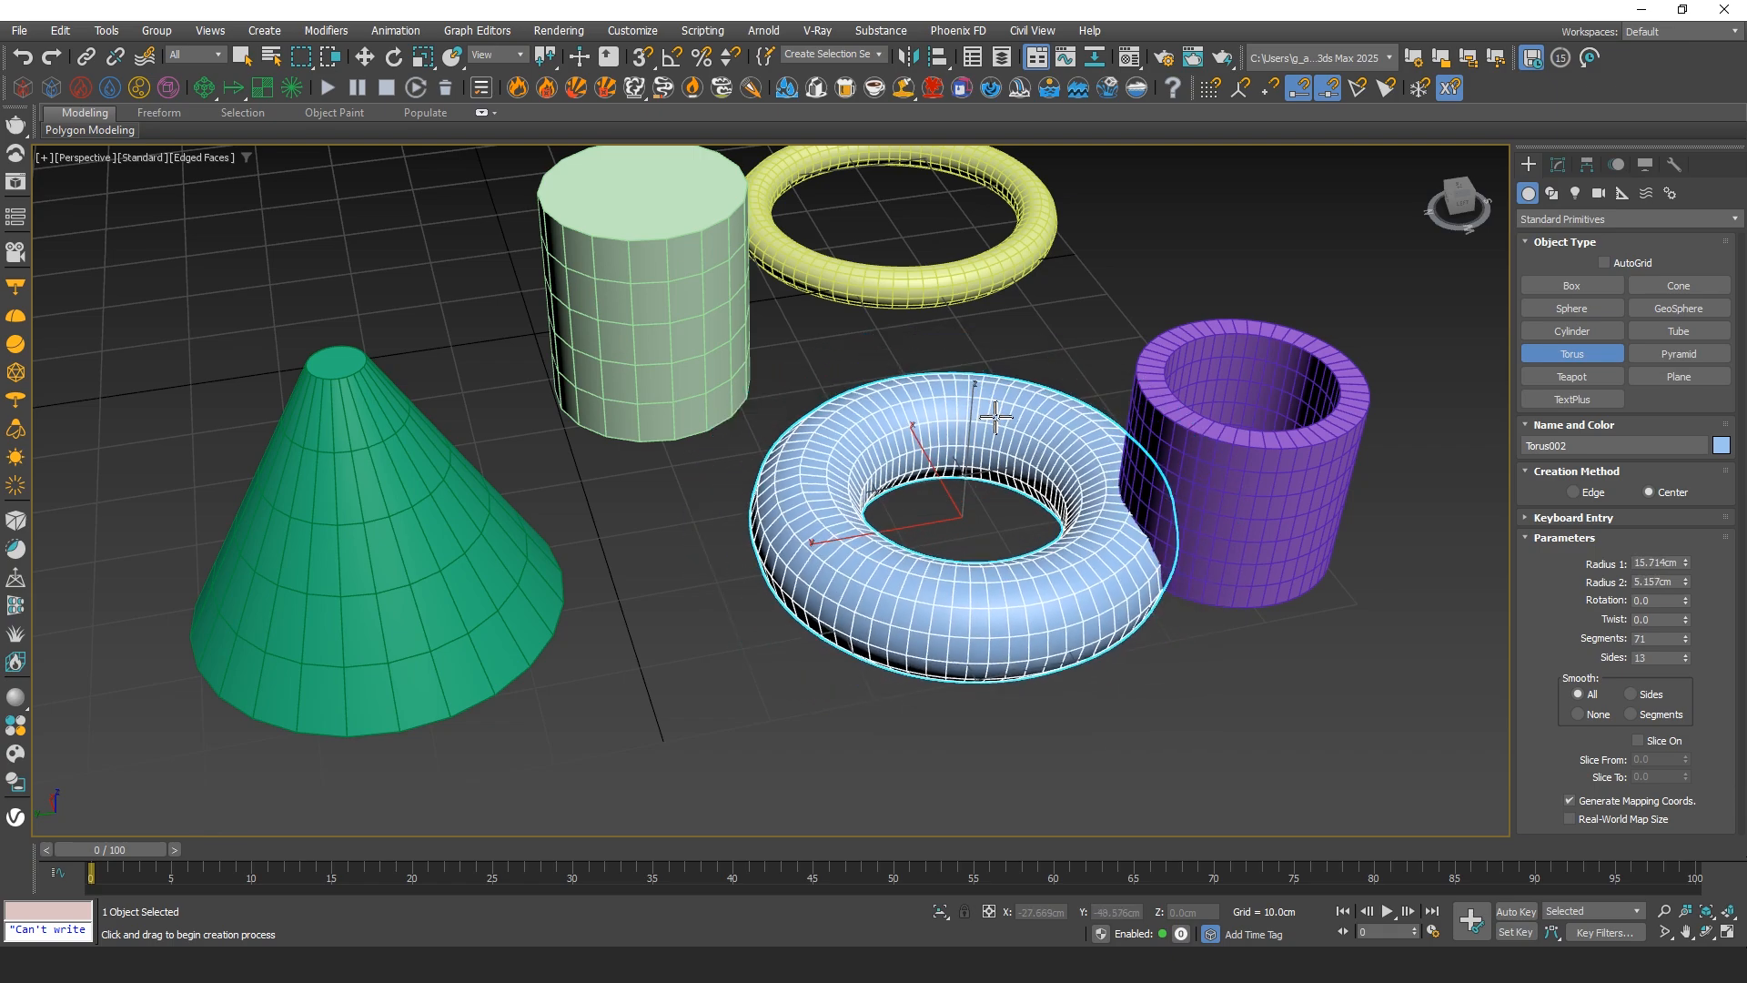
{"action": "right_click", "coordinate": [1001, 482]}
{"action": "middle_click_drag", "start_coordinate": [1036, 432], "coordinate": [1128, 420]}
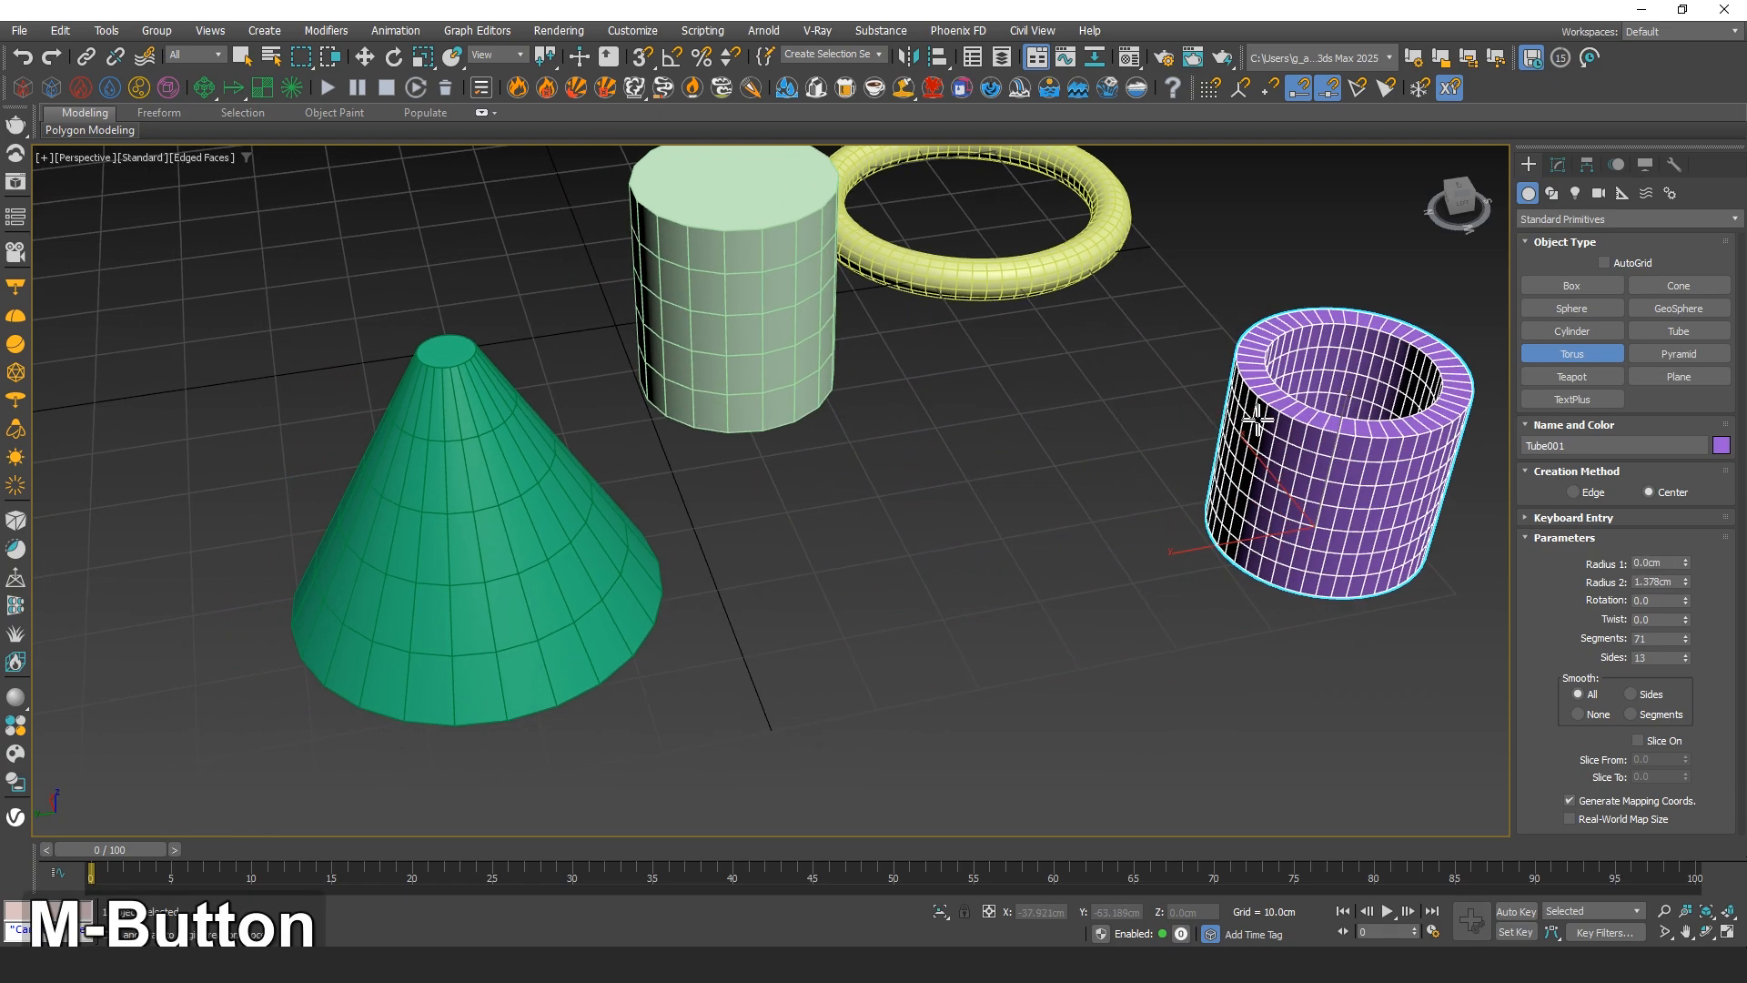
Create a pyramid with a base about 17 cm wide near the cone, switch to the Move tool and deselect it
{"action": "left_click", "coordinate": [1677, 357]}
{"action": "left_click_drag", "start_coordinate": [880, 705], "coordinate": [969, 561]}
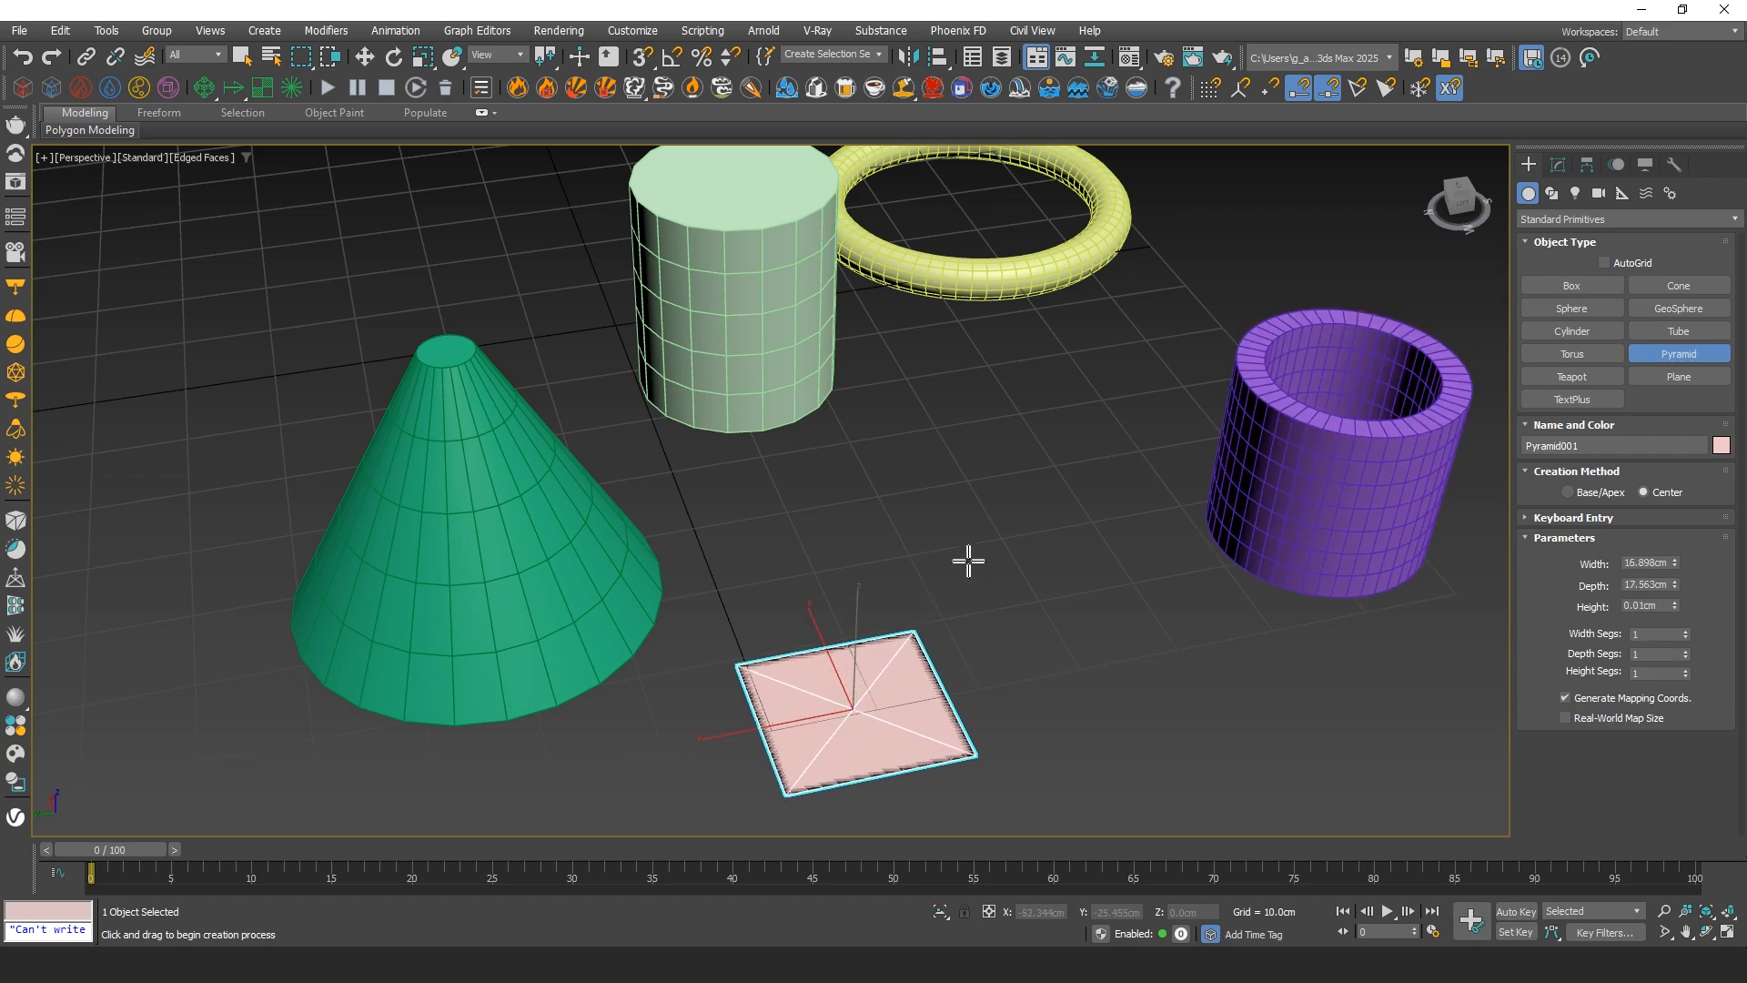
{"action": "left_click", "coordinate": [956, 355]}
{"action": "middle_click_drag", "start_coordinate": [956, 354], "coordinate": [879, 523], "text": "alt"}
{"action": "key", "text": "w"}
{"action": "middle_click_drag", "start_coordinate": [880, 446], "coordinate": [859, 527]}
{"action": "scroll", "coordinate": [926, 538], "scroll_direction": "down", "scroll_amount": 3}
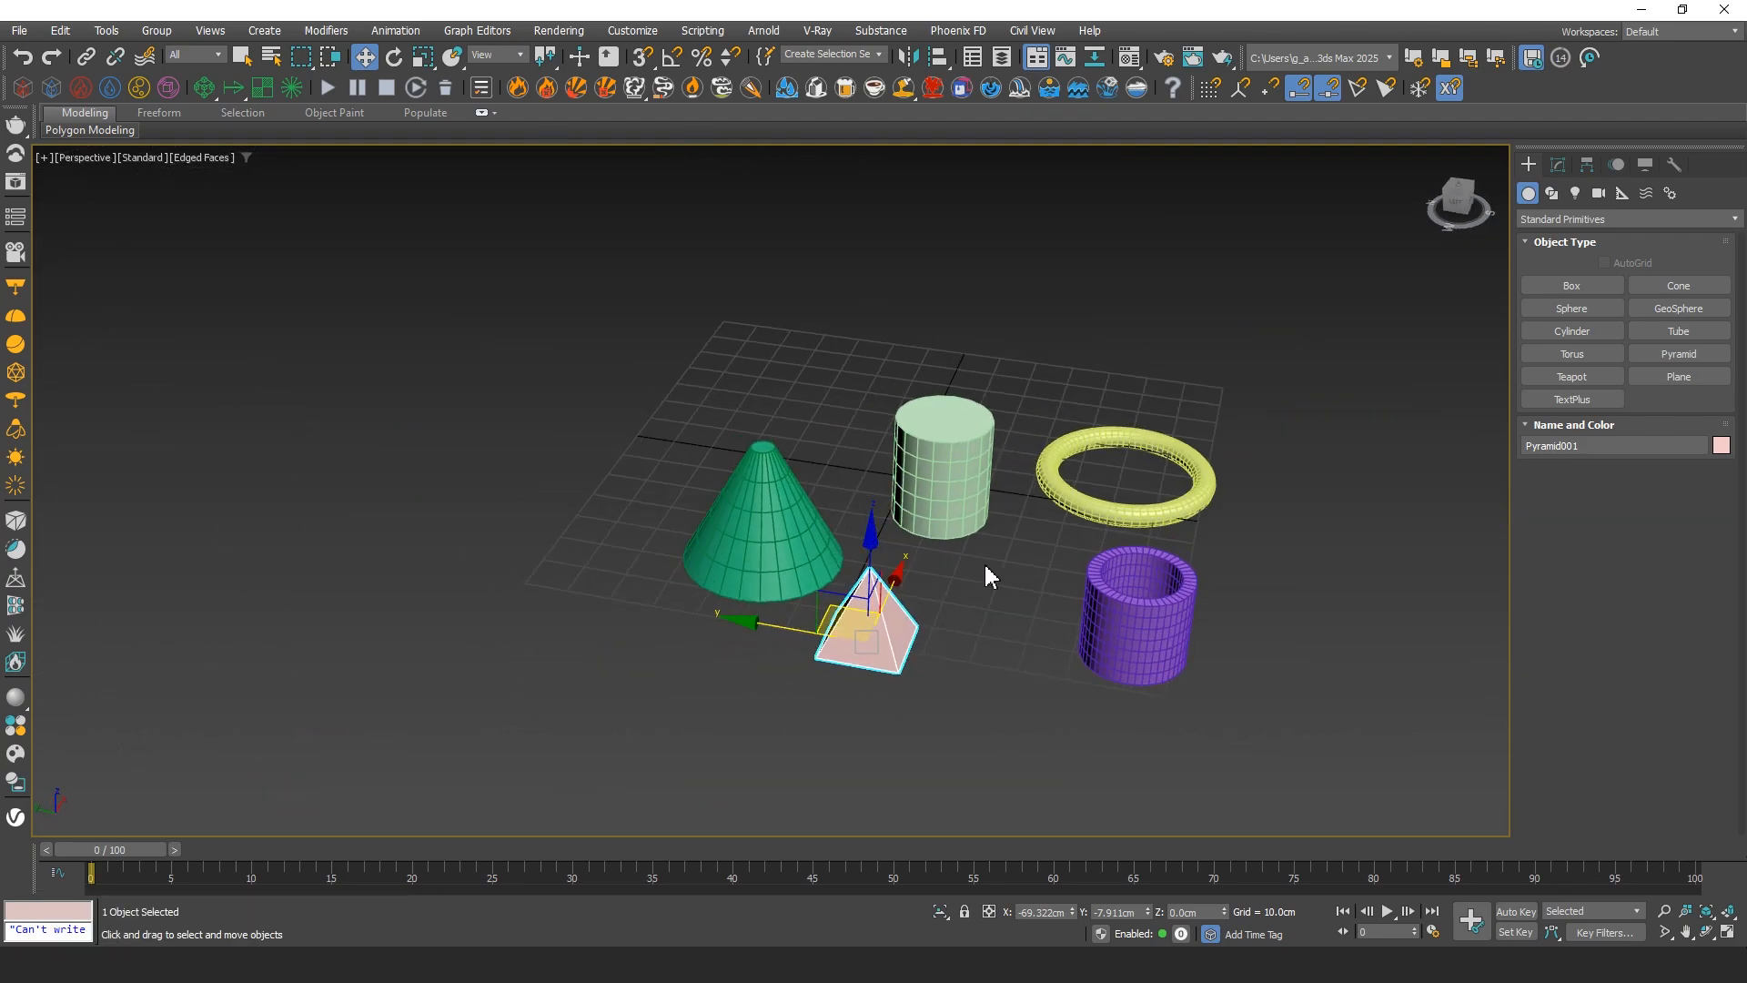
{"action": "middle_click_drag", "start_coordinate": [987, 560], "coordinate": [835, 512], "text": "alt"}
{"action": "scroll", "coordinate": [941, 538], "scroll_direction": "up", "scroll_amount": 3}
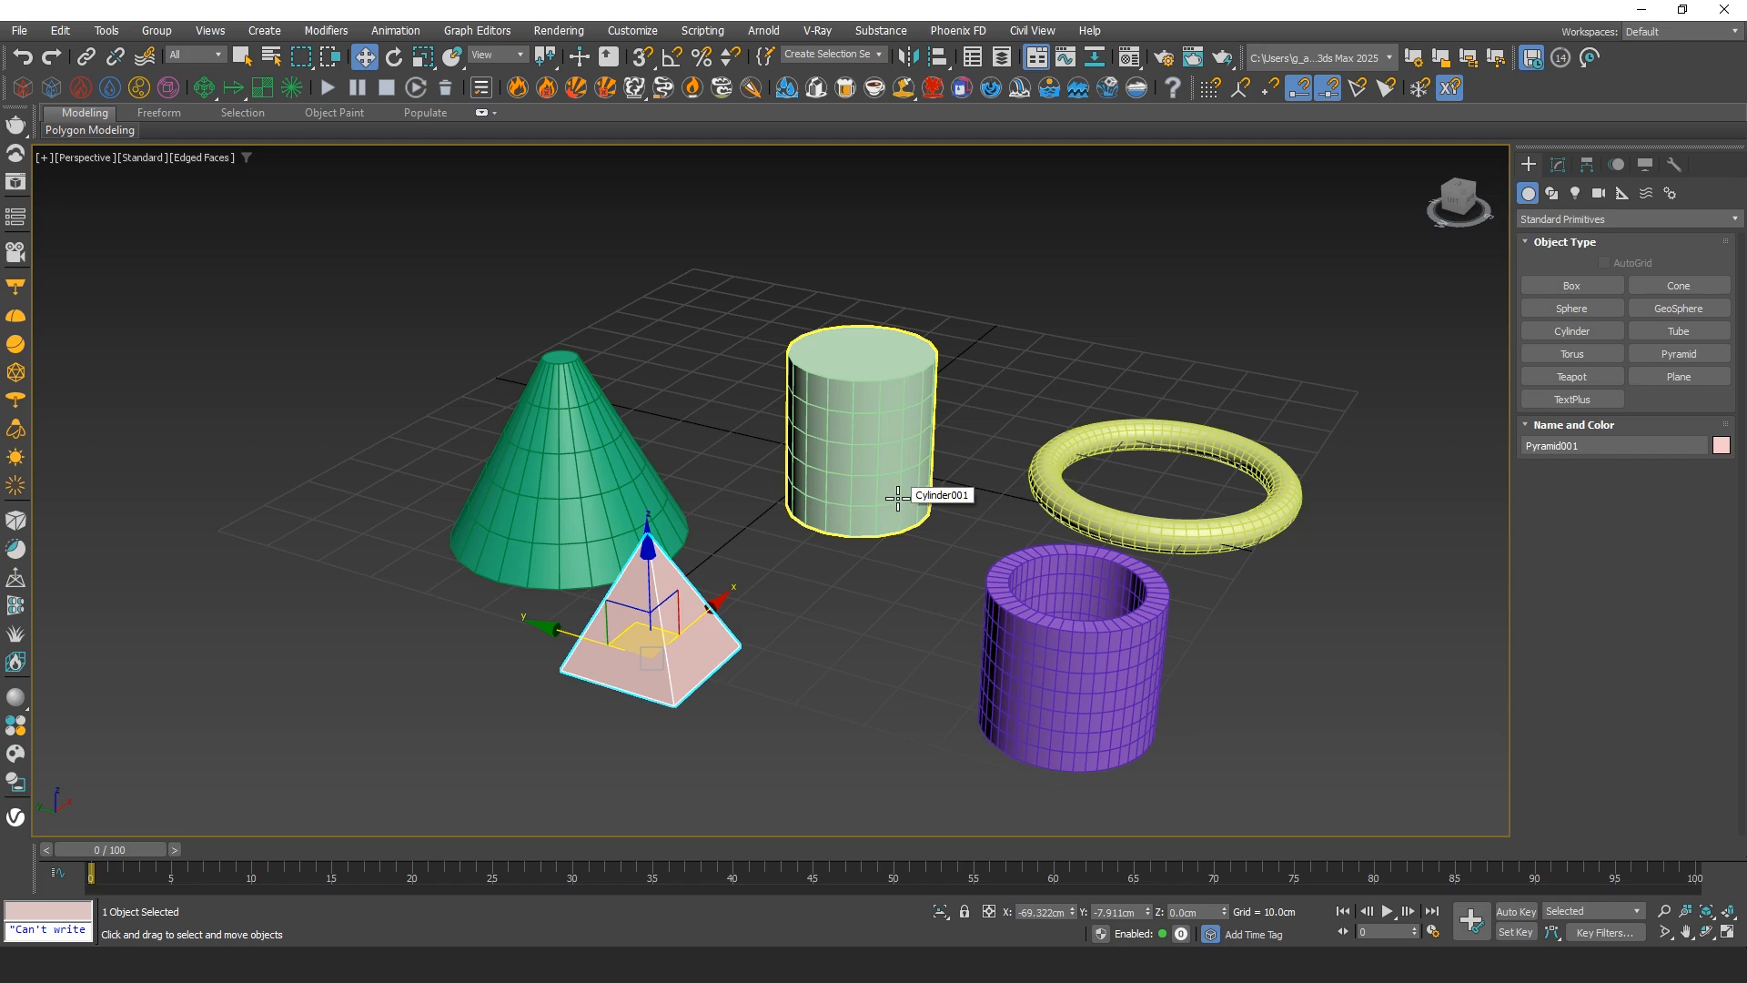
{"action": "left_click", "coordinate": [1016, 558]}
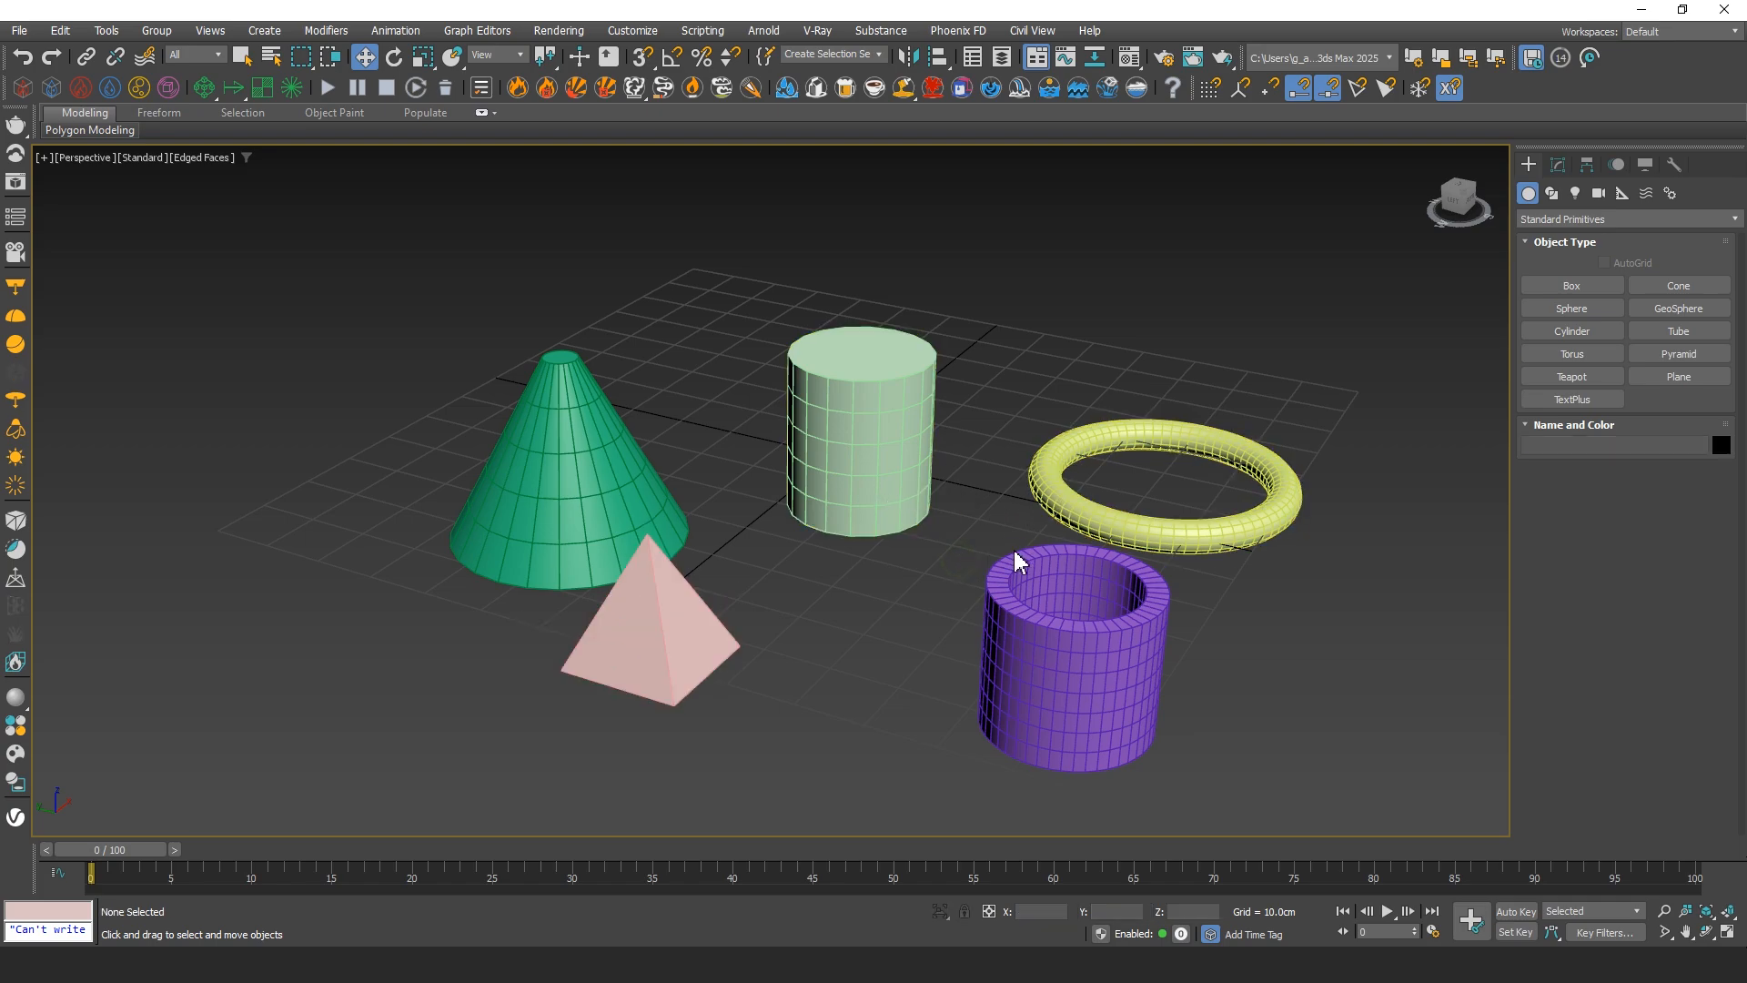
Create a plane of about 73.7 by 62.3 cm beside the other objects, with one length segment and one width segment
{"action": "left_click", "coordinate": [1679, 377]}
{"action": "middle_click_drag", "start_coordinate": [1139, 443], "coordinate": [901, 473]}
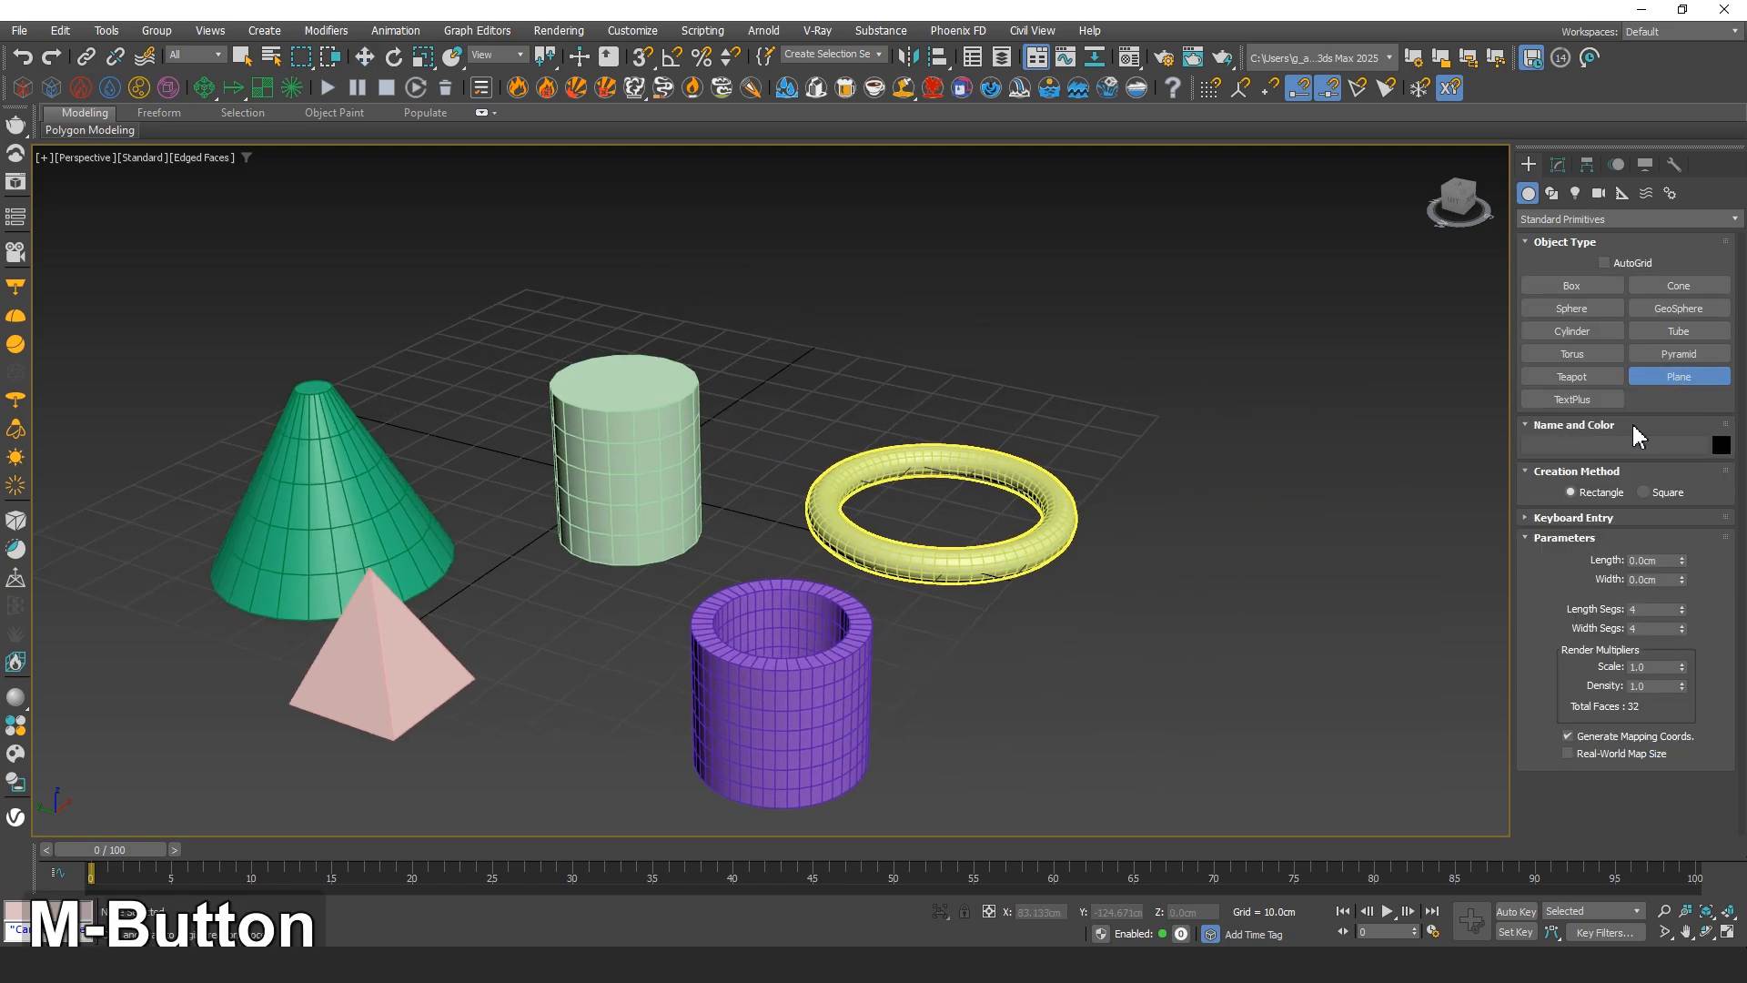
{"action": "middle_click_drag", "start_coordinate": [1432, 427], "coordinate": [714, 316], "text": "alt"}
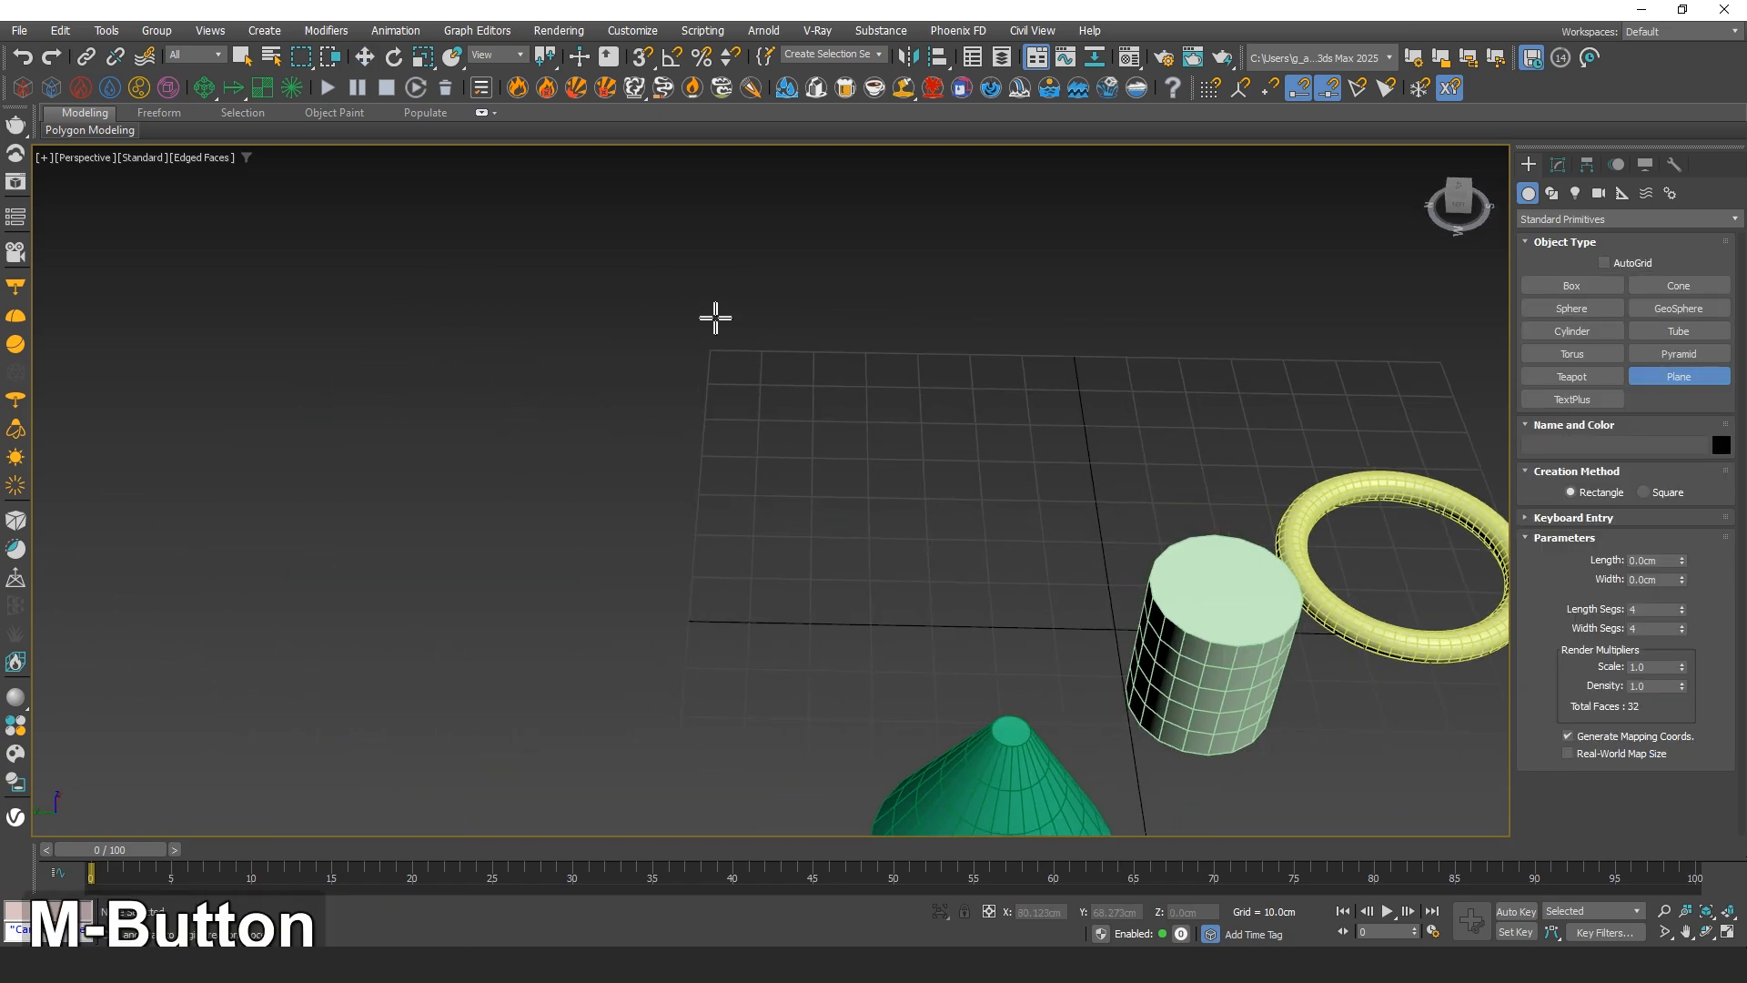
{"action": "left_click_drag", "start_coordinate": [706, 324], "coordinate": [1054, 556]}
{"action": "middle_click_drag", "start_coordinate": [1247, 515], "coordinate": [1112, 508], "text": "alt"}
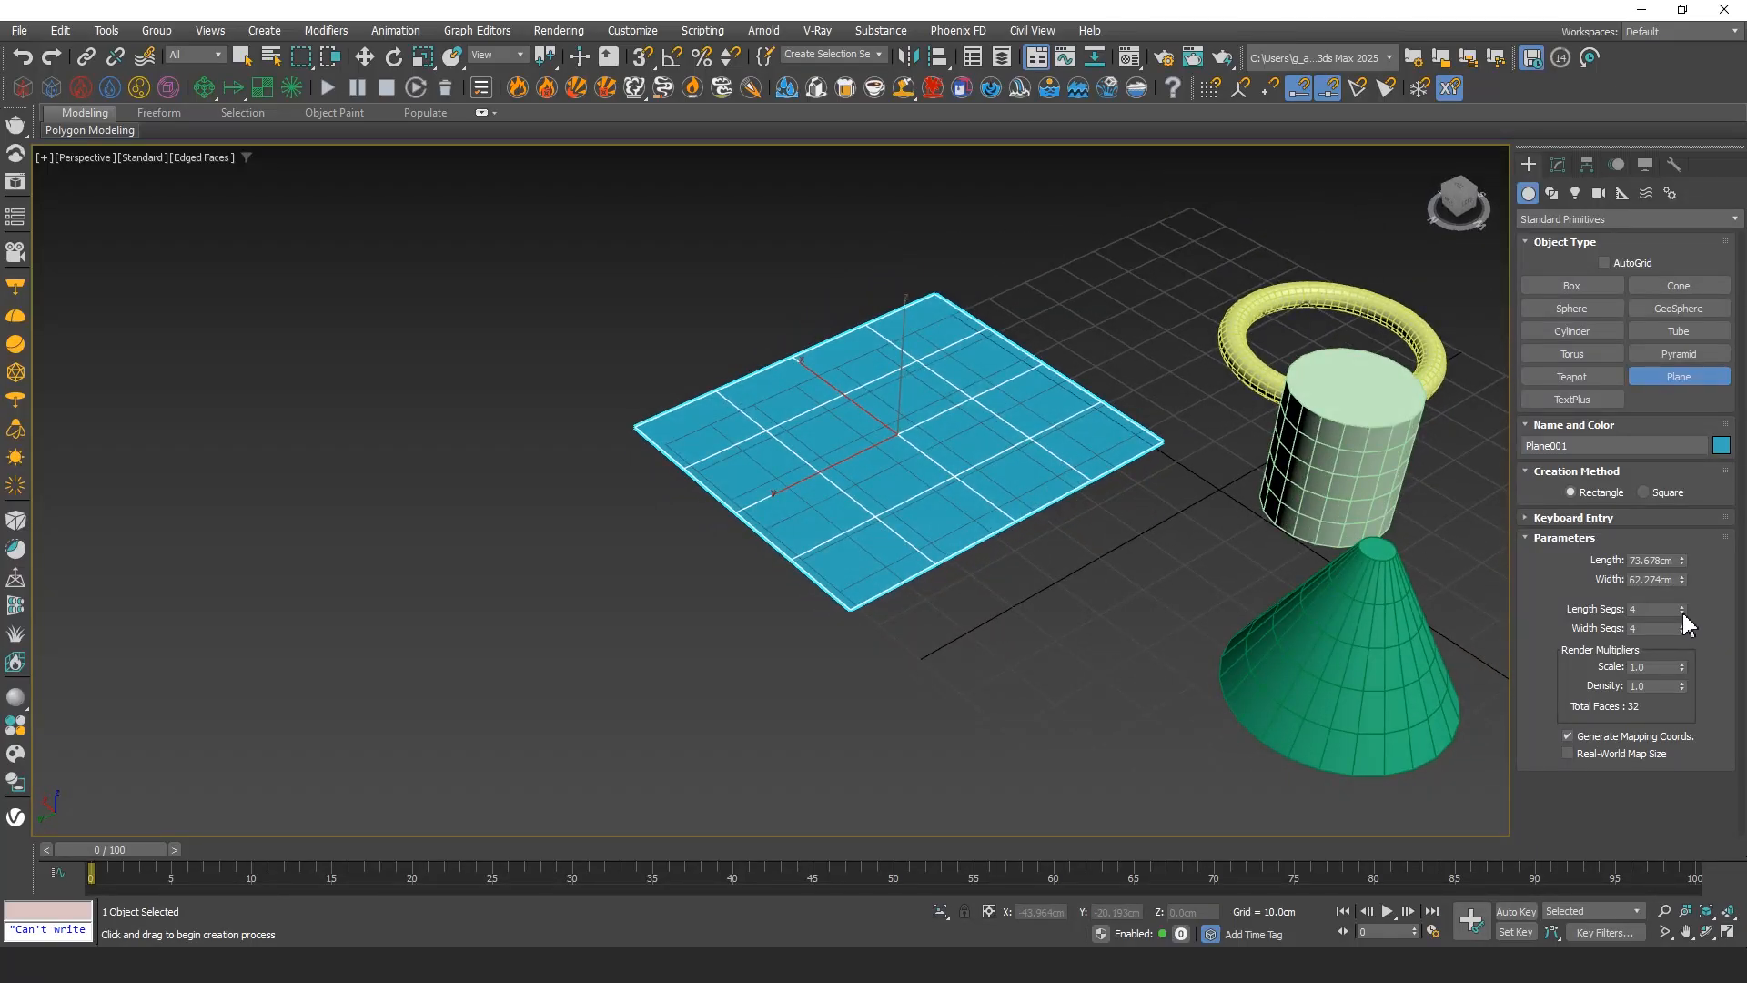
{"action": "left_click_drag", "start_coordinate": [1683, 631], "coordinate": [1691, 684]}
Select the green cone with the Move tool and set its Radius 2 to 0 cm for a pointed tip
{"action": "middle_click_drag", "start_coordinate": [919, 508], "coordinate": [975, 513], "text": "alt"}
{"action": "middle_click_drag", "start_coordinate": [975, 513], "coordinate": [811, 464]}
{"action": "middle_click_drag", "start_coordinate": [1010, 552], "coordinate": [937, 560]}
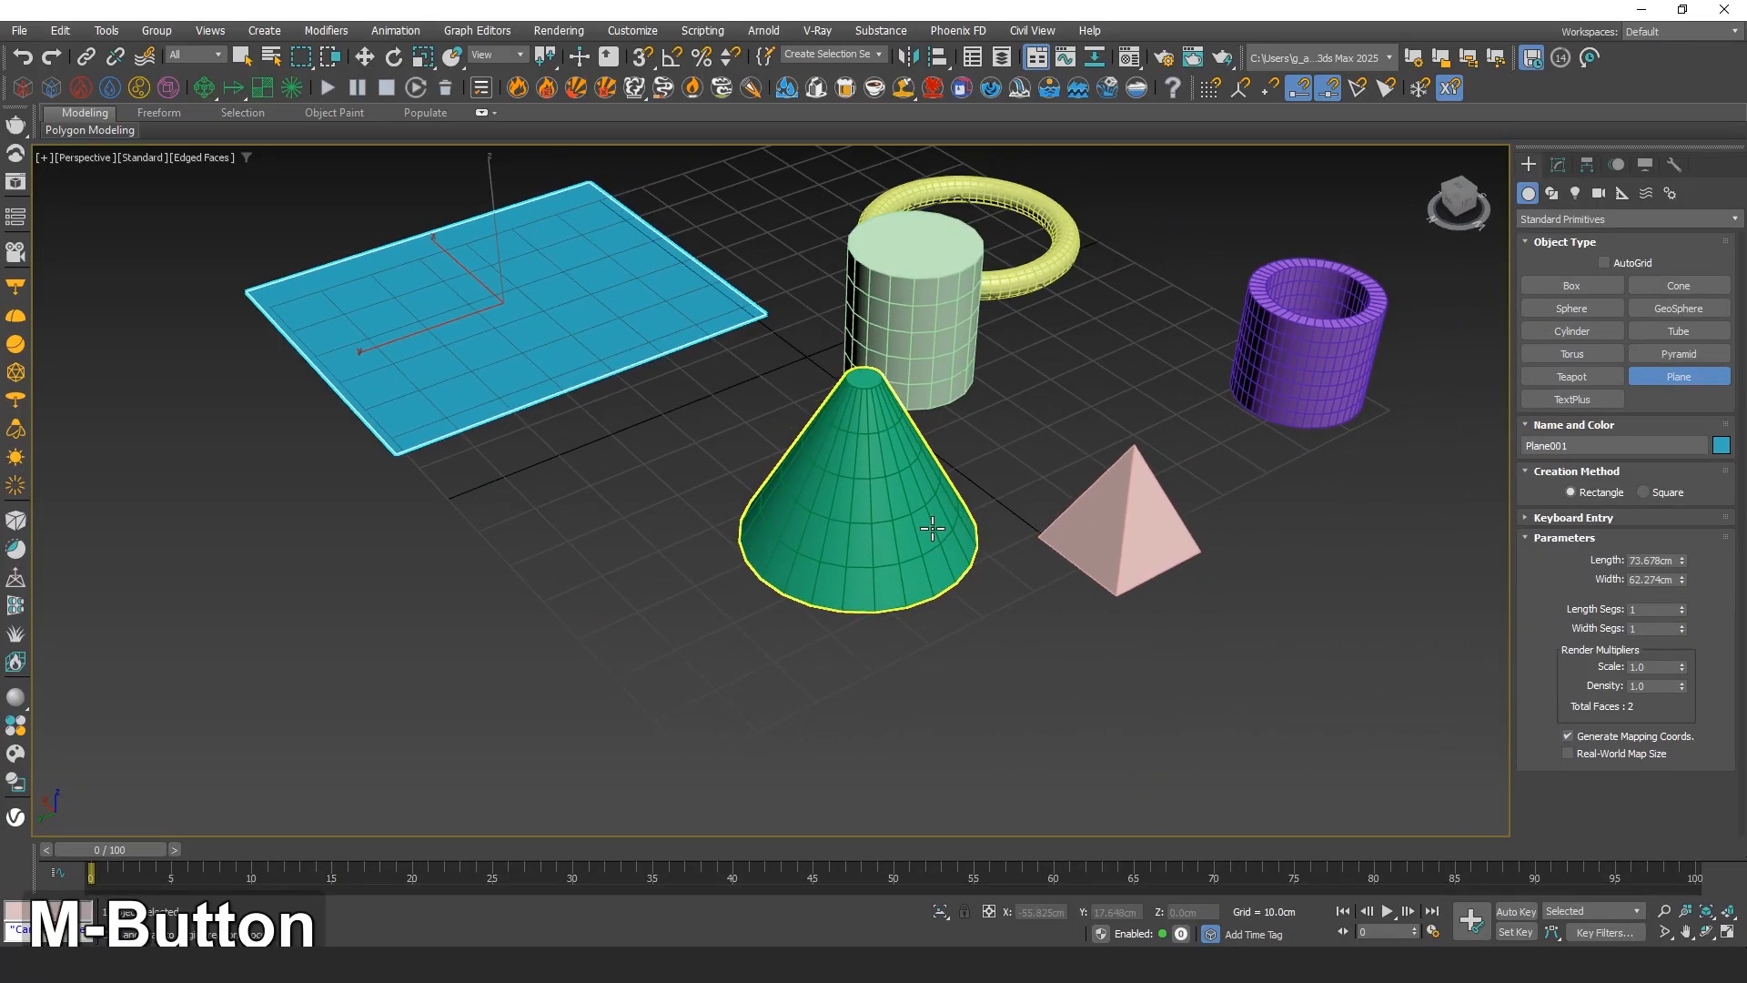
{"action": "key", "text": "w"}
{"action": "left_click", "coordinate": [901, 502]}
{"action": "left_click", "coordinate": [1558, 164]}
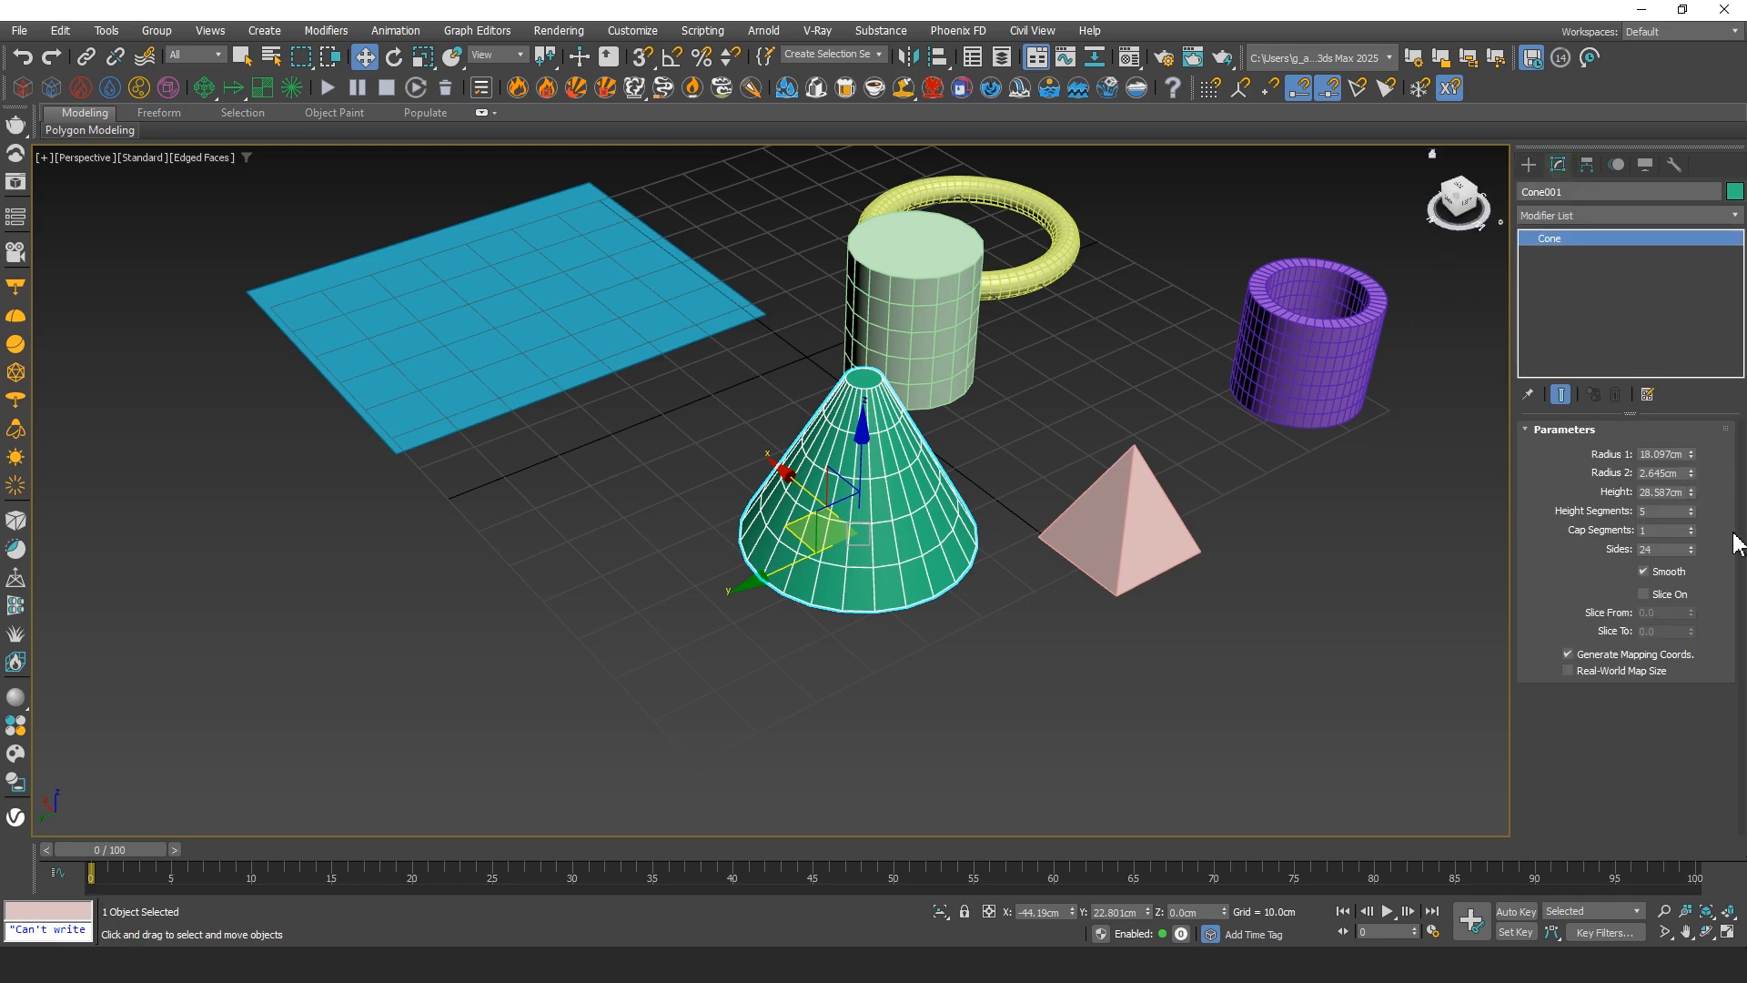
{"action": "left_click_drag", "start_coordinate": [1692, 475], "coordinate": [1724, 585]}
{"action": "middle_click_drag", "start_coordinate": [1125, 527], "coordinate": [1122, 541], "text": "alt"}
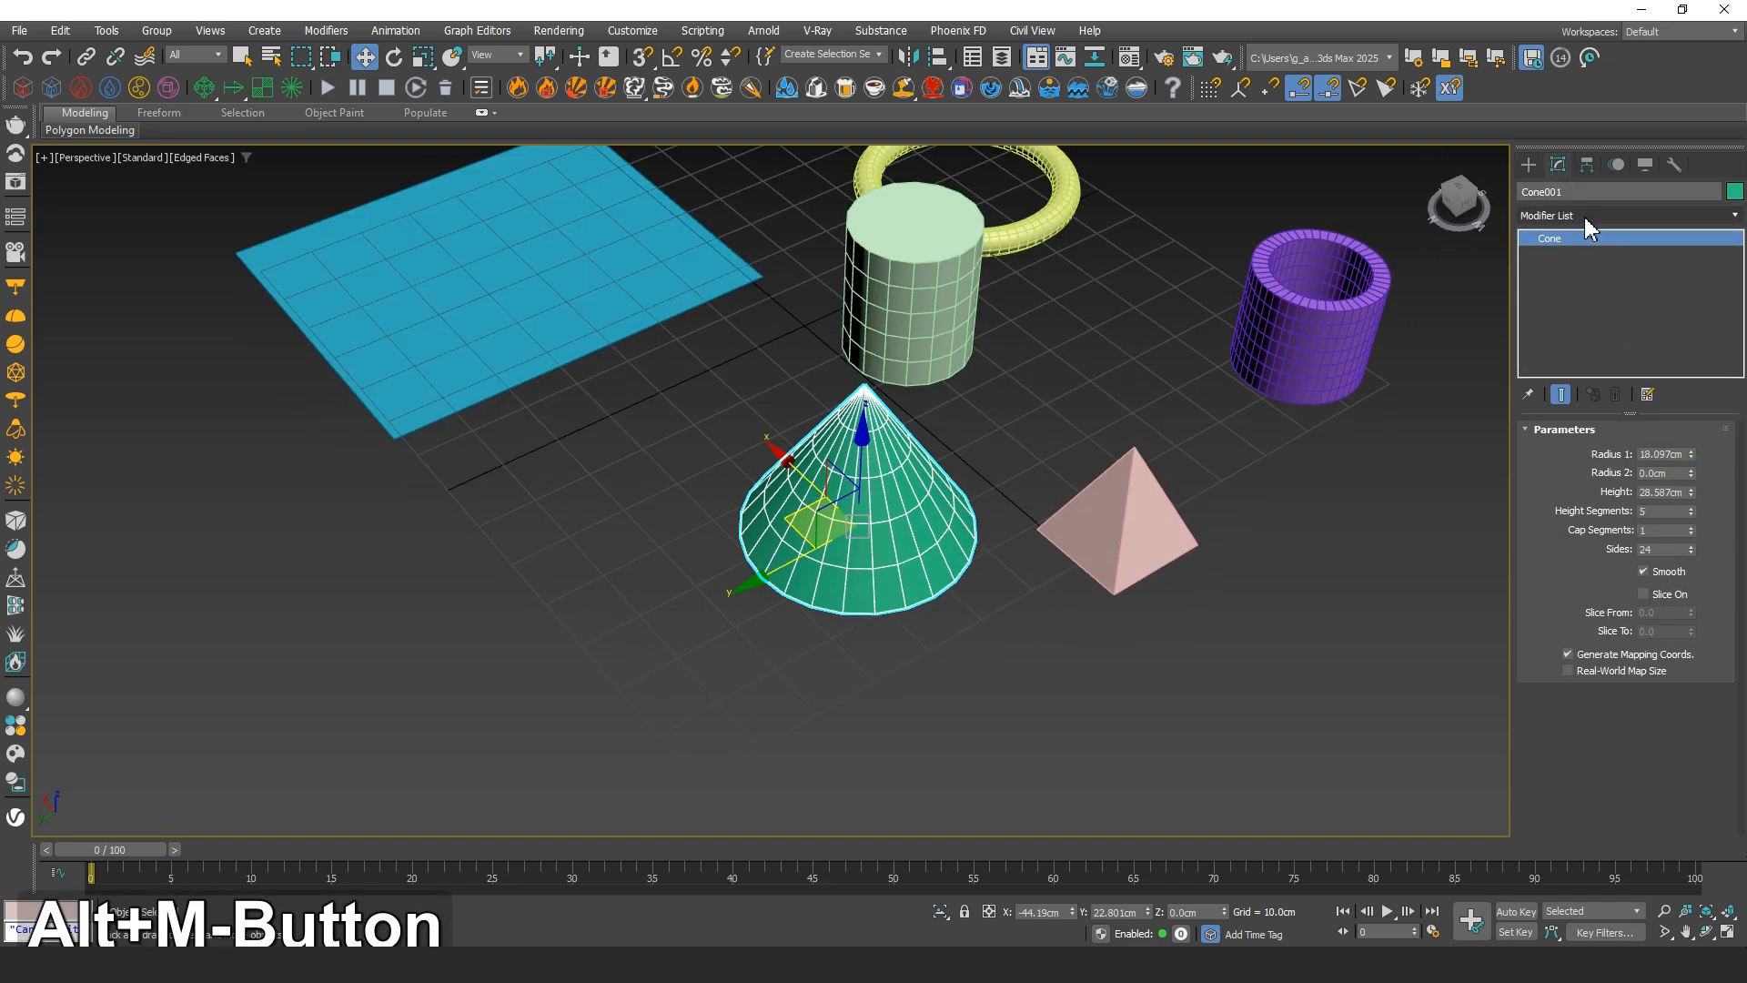
Switch the geometry creation category from Standard Primitives to Extended Primitives
{"action": "left_click", "coordinate": [1529, 165]}
{"action": "left_click", "coordinate": [1572, 219]}
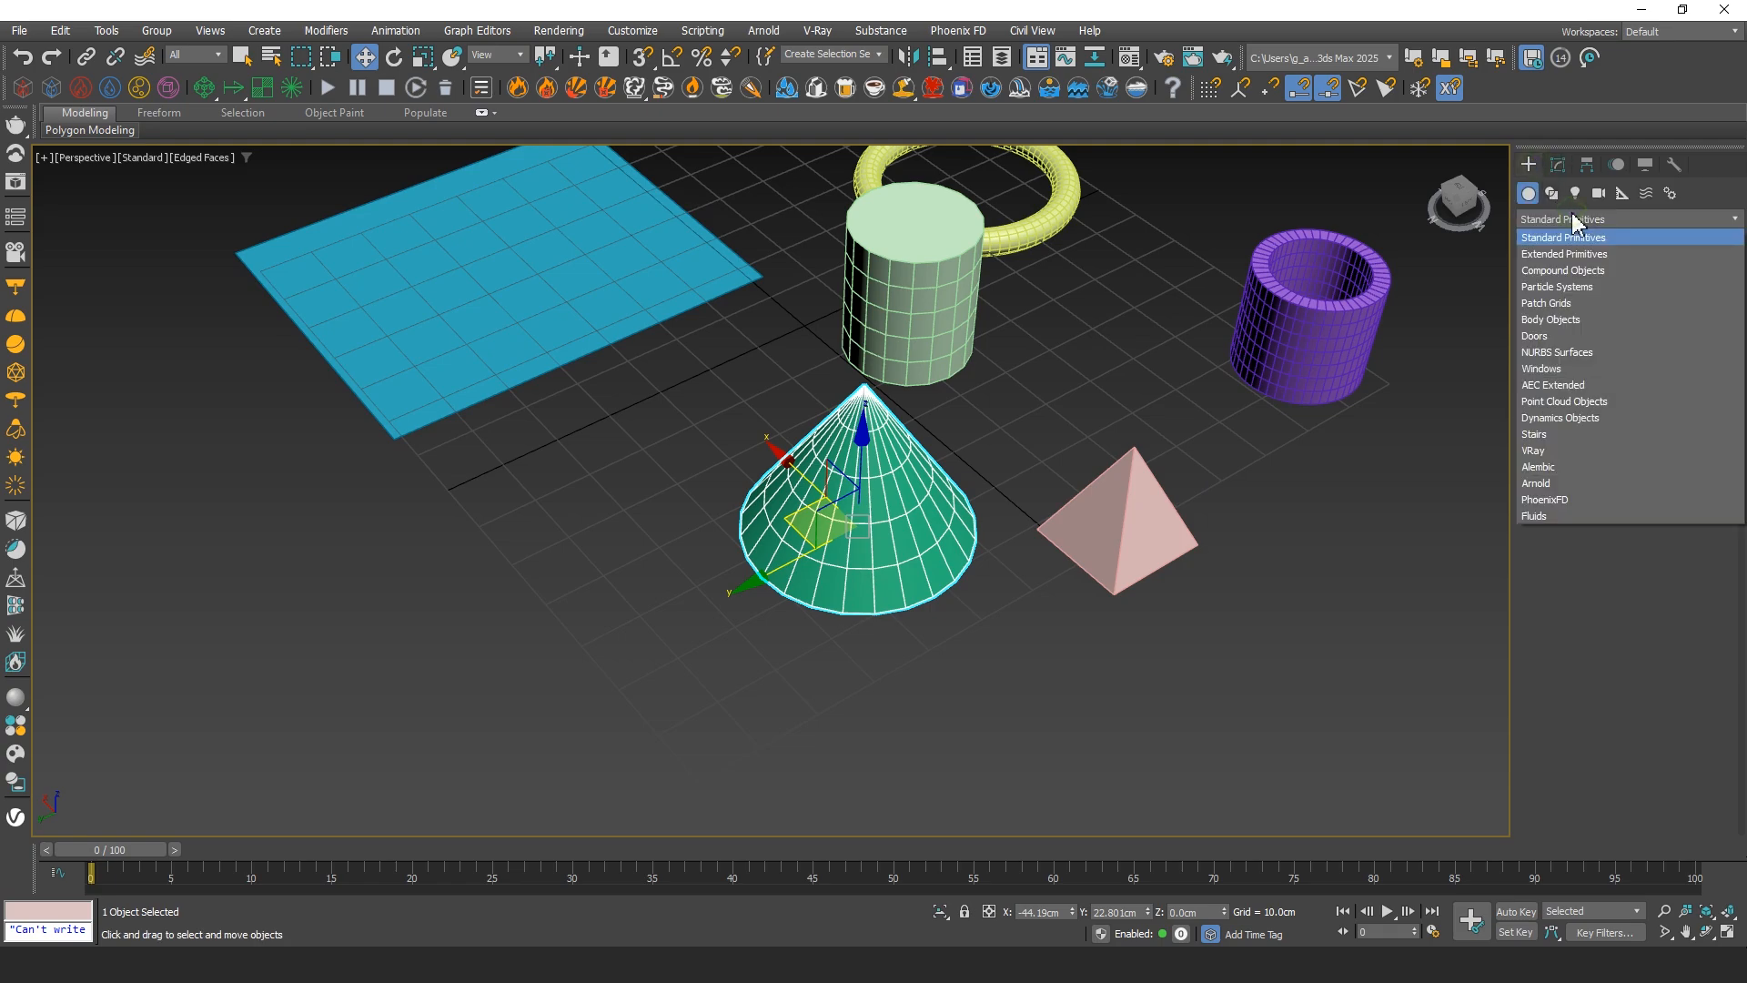
{"action": "left_click", "coordinate": [1531, 161]}
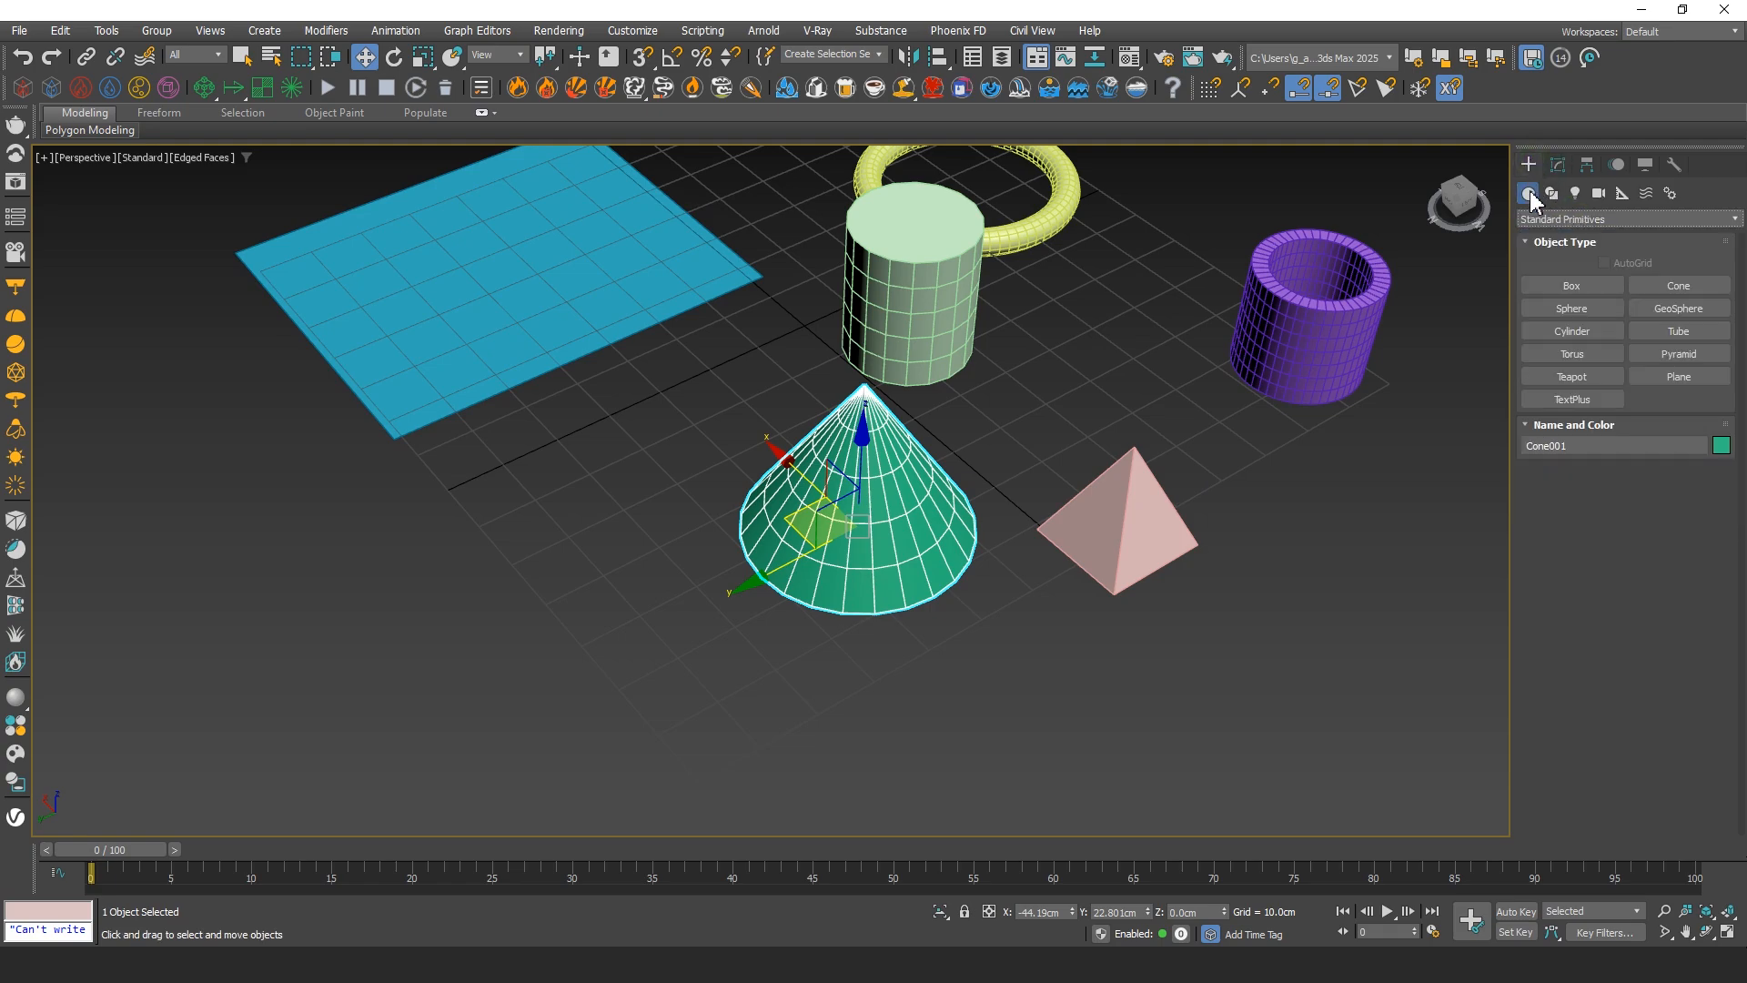
{"action": "left_click", "coordinate": [1594, 220]}
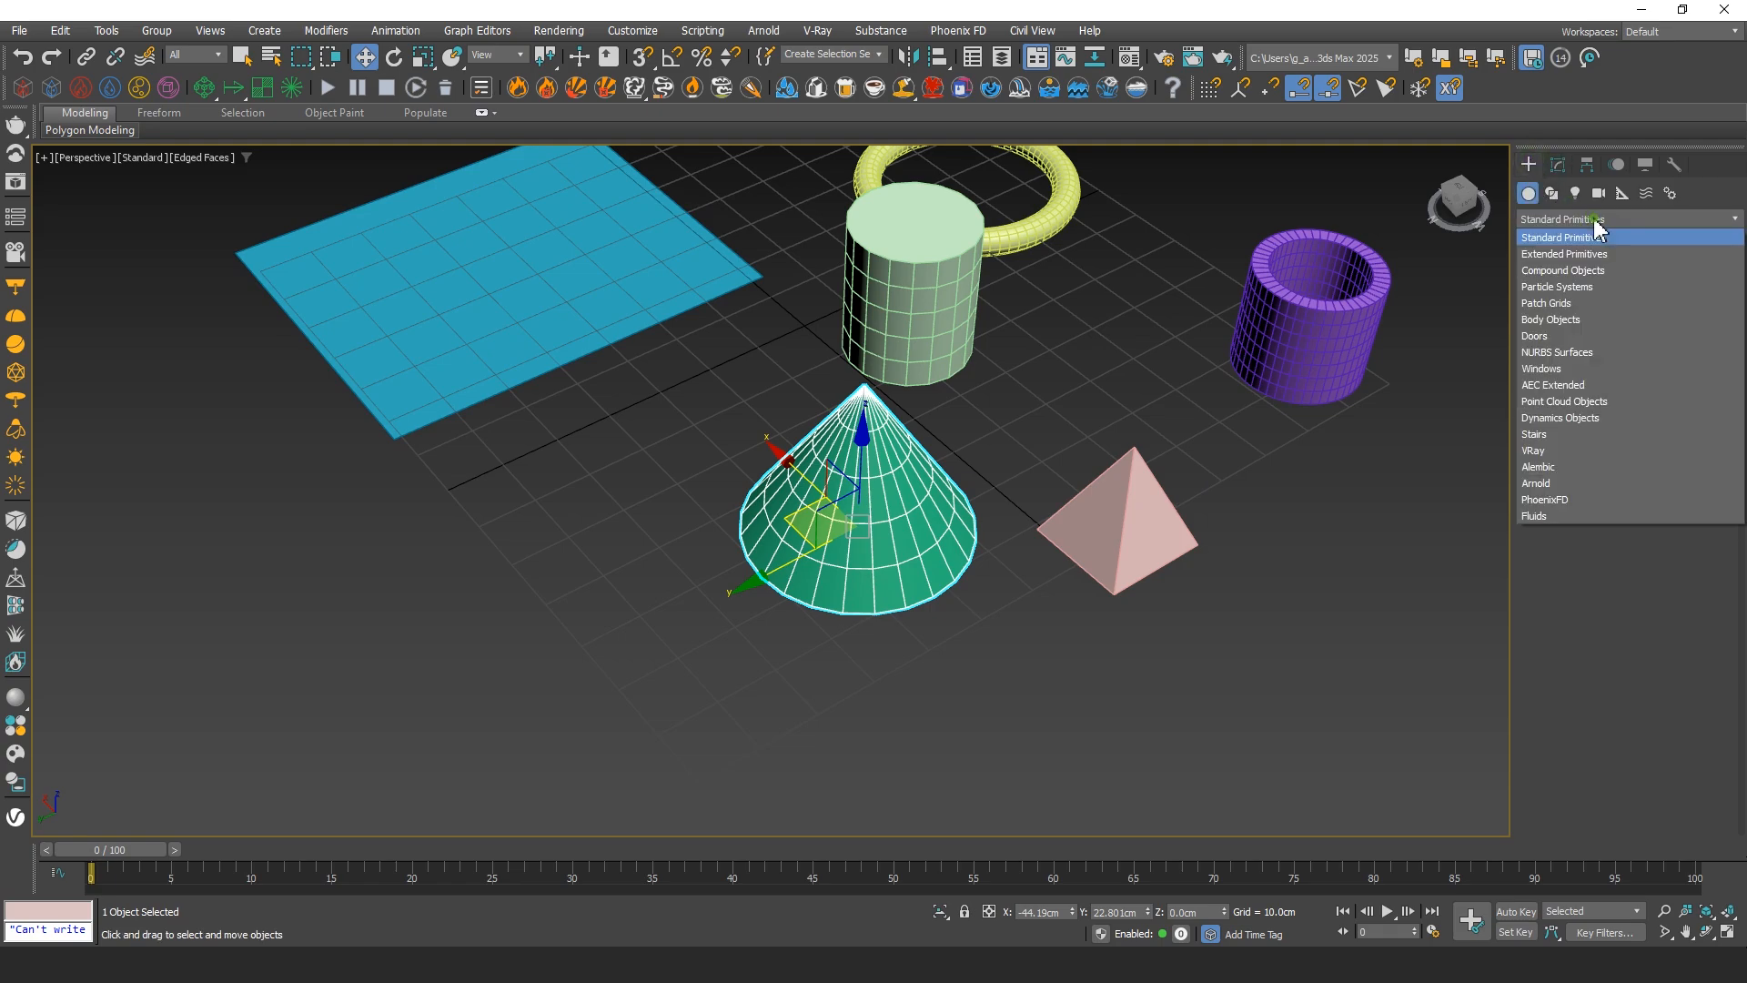
{"action": "left_click", "coordinate": [1593, 253]}
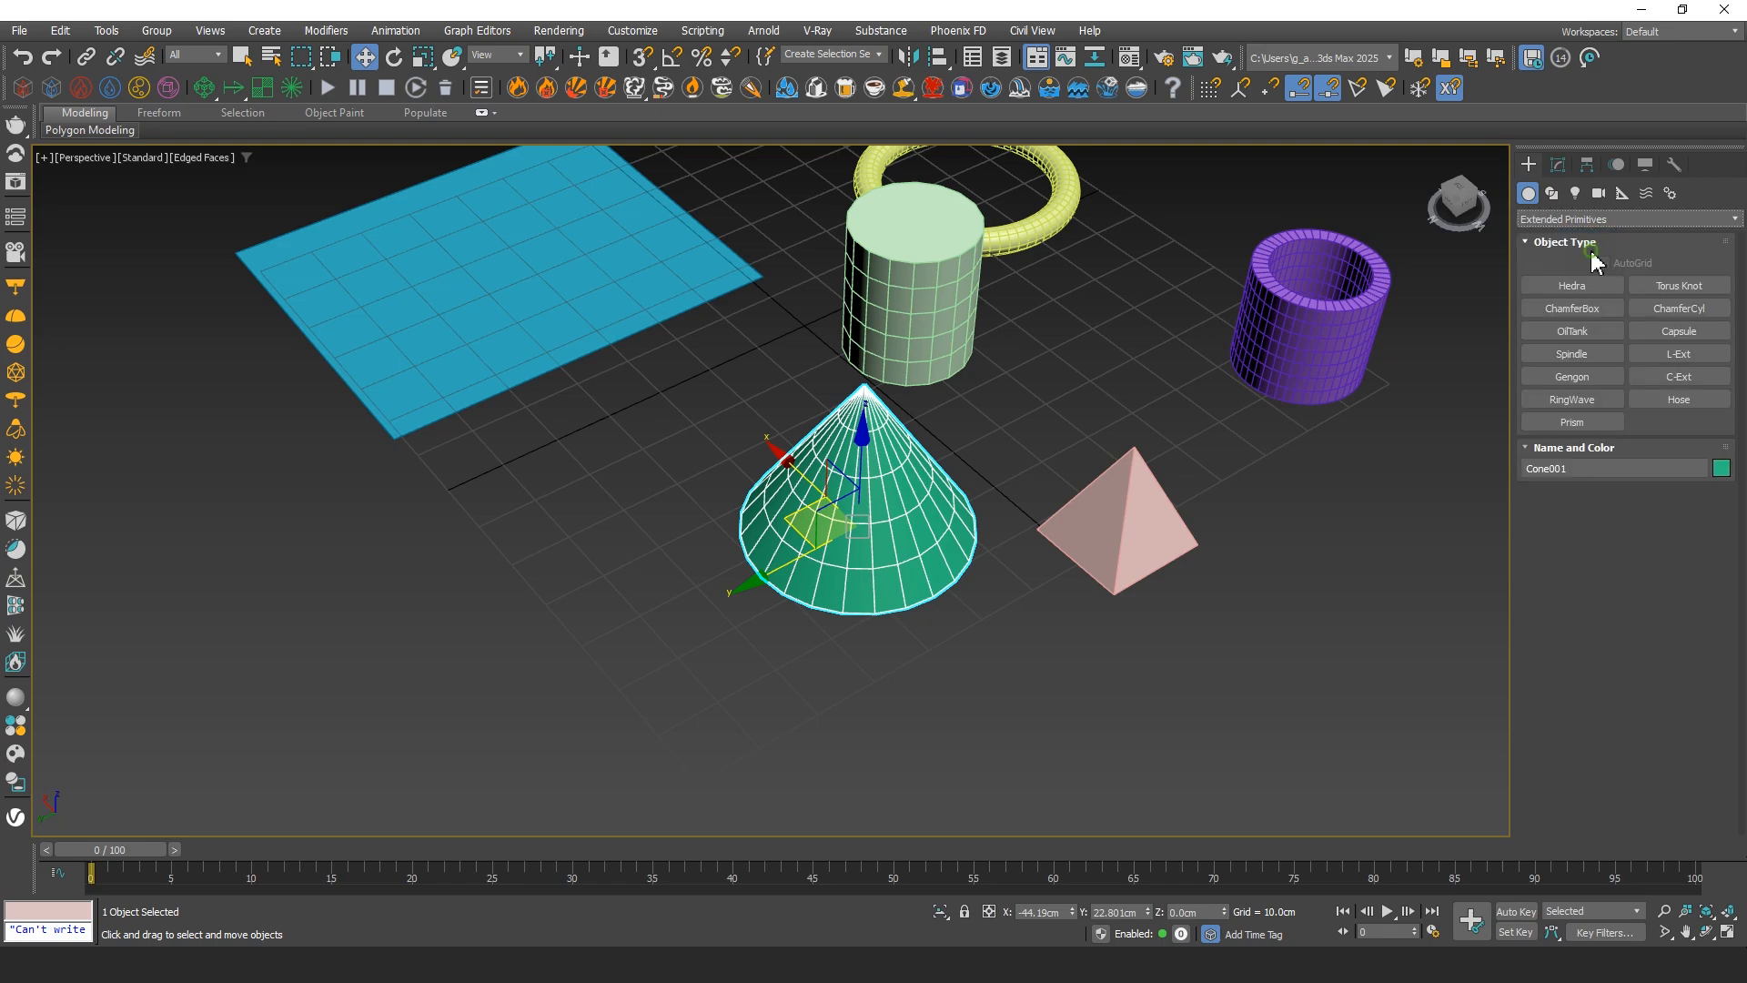
{"action": "middle_click_drag", "start_coordinate": [1328, 424], "coordinate": [1460, 397]}
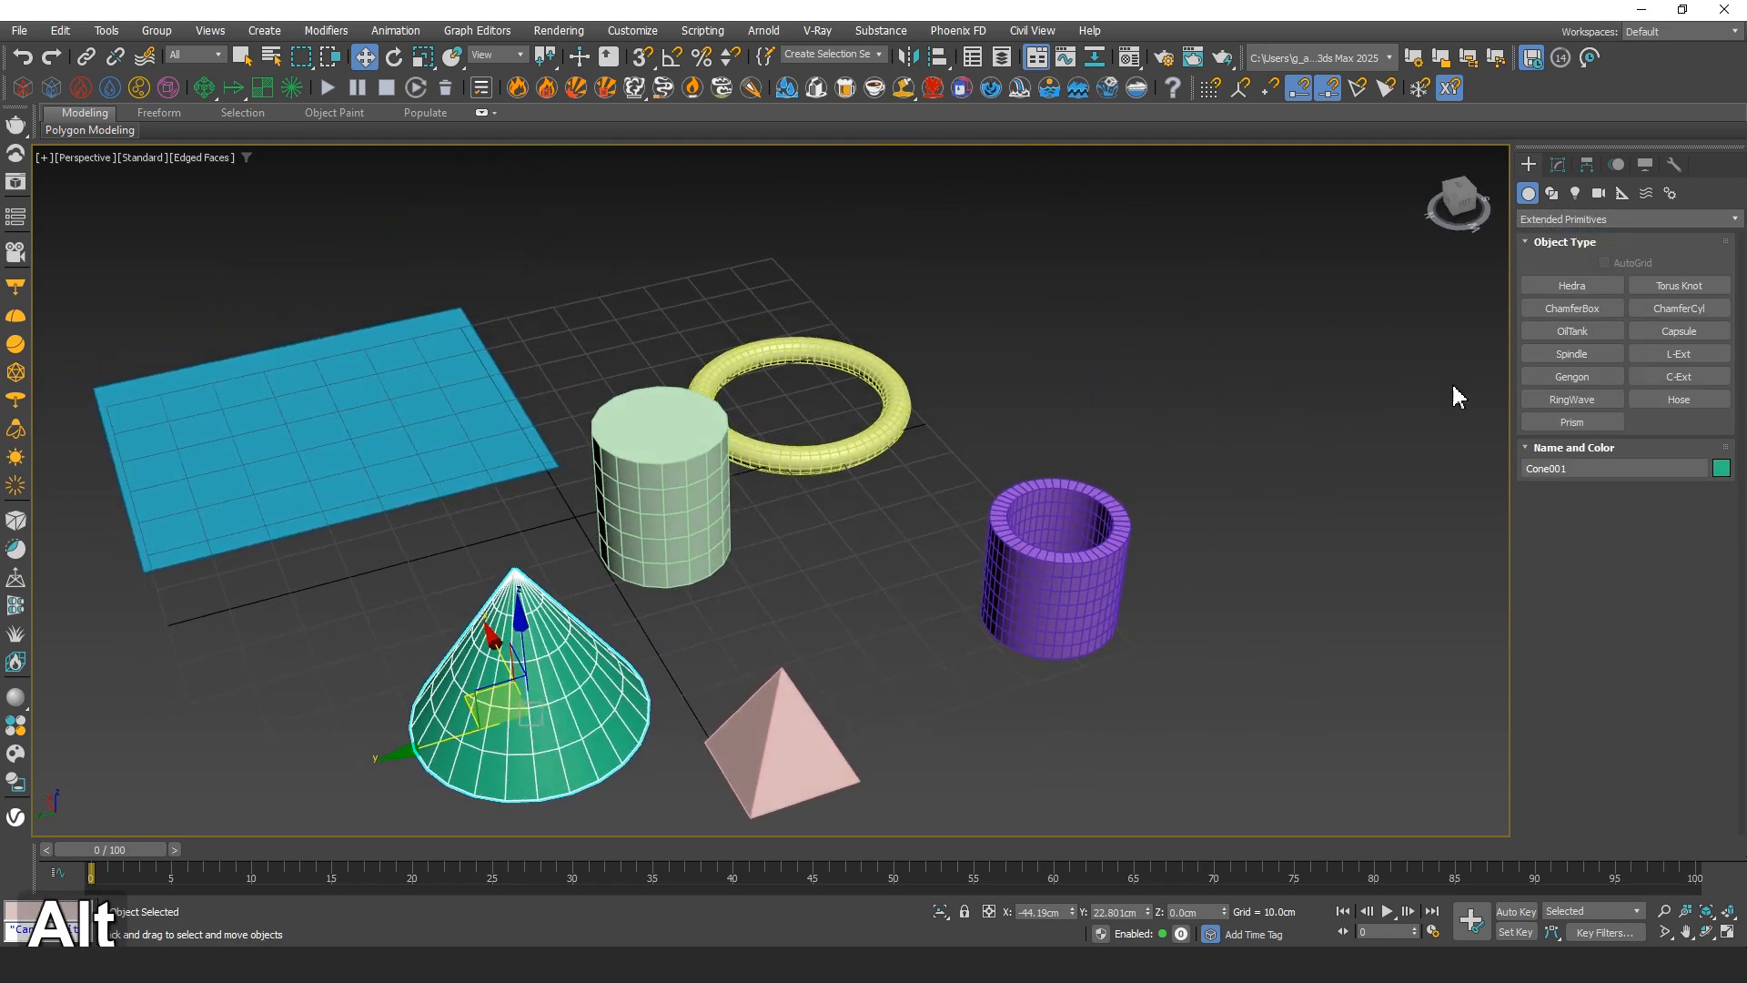
Create a chamfer box of about 62.7 by 47.7 cm and 28.2 cm high beside the cone, with softly rounded edges
{"action": "left_click", "coordinate": [1585, 302]}
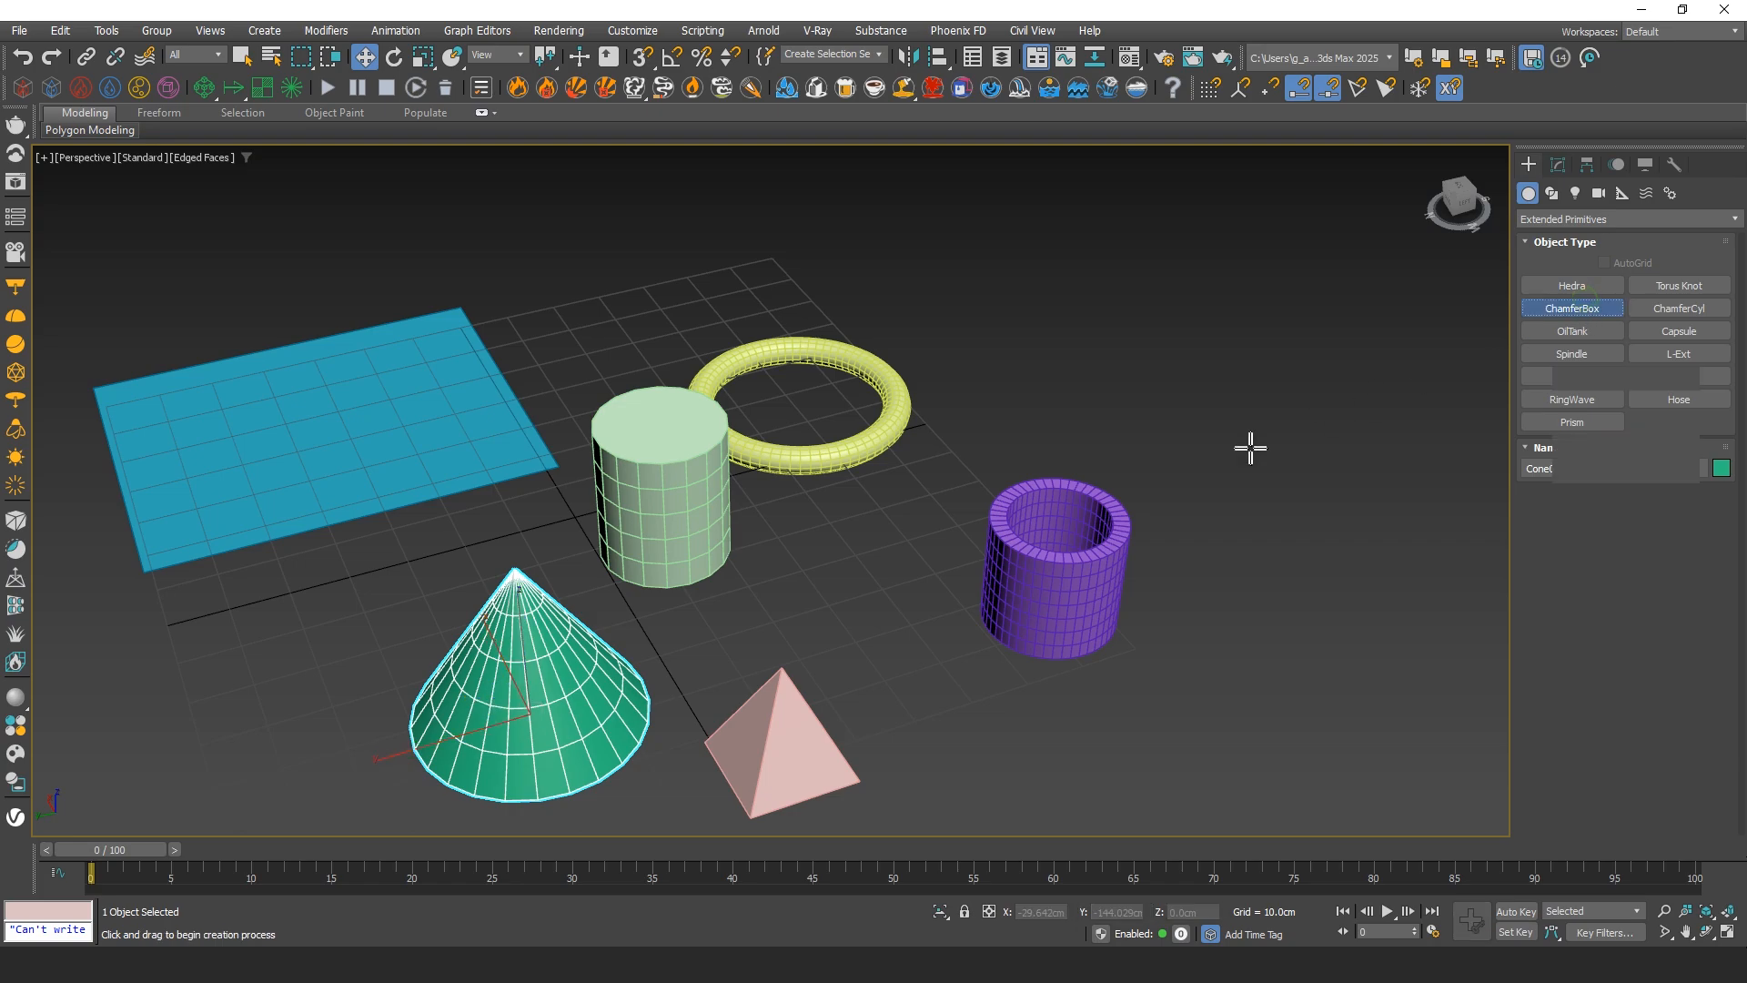
{"action": "middle_click_drag", "start_coordinate": [952, 553], "coordinate": [1447, 314]}
{"action": "middle_click_drag", "start_coordinate": [601, 537], "coordinate": [750, 523]}
{"action": "left_click_drag", "start_coordinate": [475, 503], "coordinate": [998, 597]}
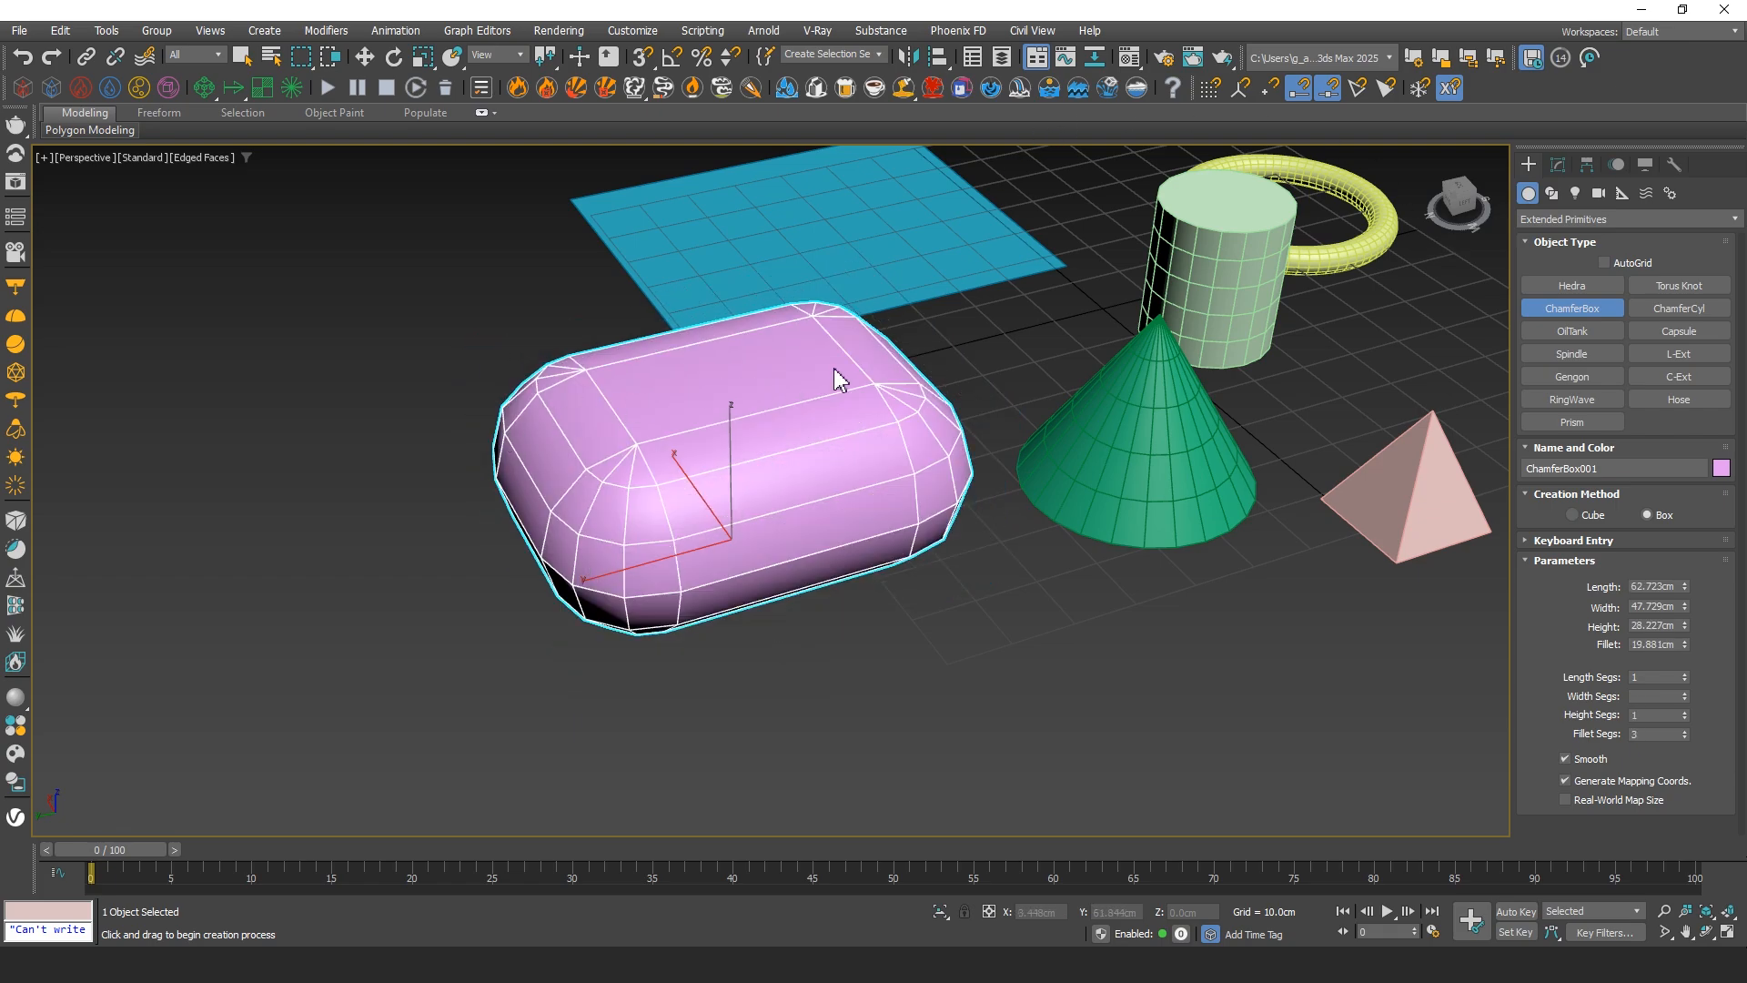
Create an oil tank with a radius of about 7.5 cm, a height of about 46.3 cm and domed caps in front of the tube
{"action": "left_click", "coordinate": [1554, 331]}
{"action": "middle_click_drag", "start_coordinate": [1111, 576], "coordinate": [1229, 593]}
{"action": "left_click_drag", "start_coordinate": [1228, 592], "coordinate": [1285, 583]}
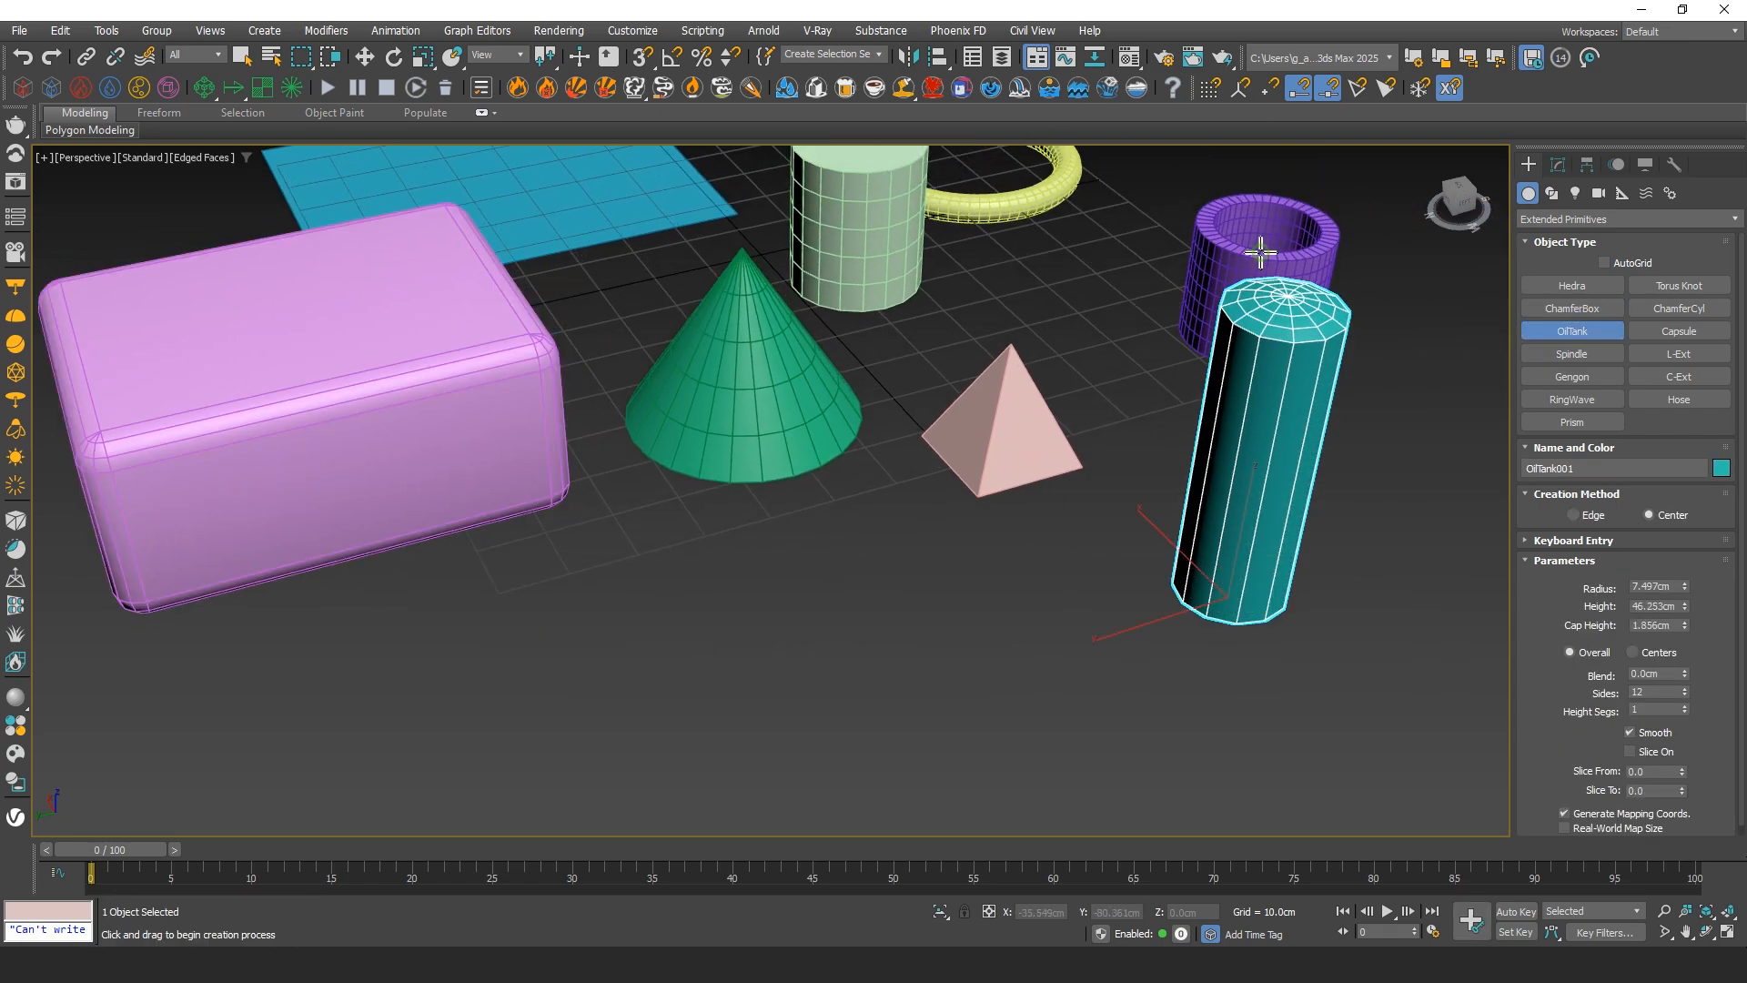
{"action": "left_click", "coordinate": [1209, 315]}
Create a capsule with a radius of about 10.9 cm and a height of about 89 cm in front of the cone
{"action": "left_click", "coordinate": [1679, 332]}
{"action": "mouse_move", "coordinate": [725, 701]}
{"action": "left_mouse_down"}
{"action": "mouse_move", "coordinate": [697, 661]}
{"action": "mouse_move", "coordinate": [715, 605]}
{"action": "mouse_move", "coordinate": [721, 669]}
{"action": "left_mouse_up"}
{"action": "left_click", "coordinate": [681, 132]}
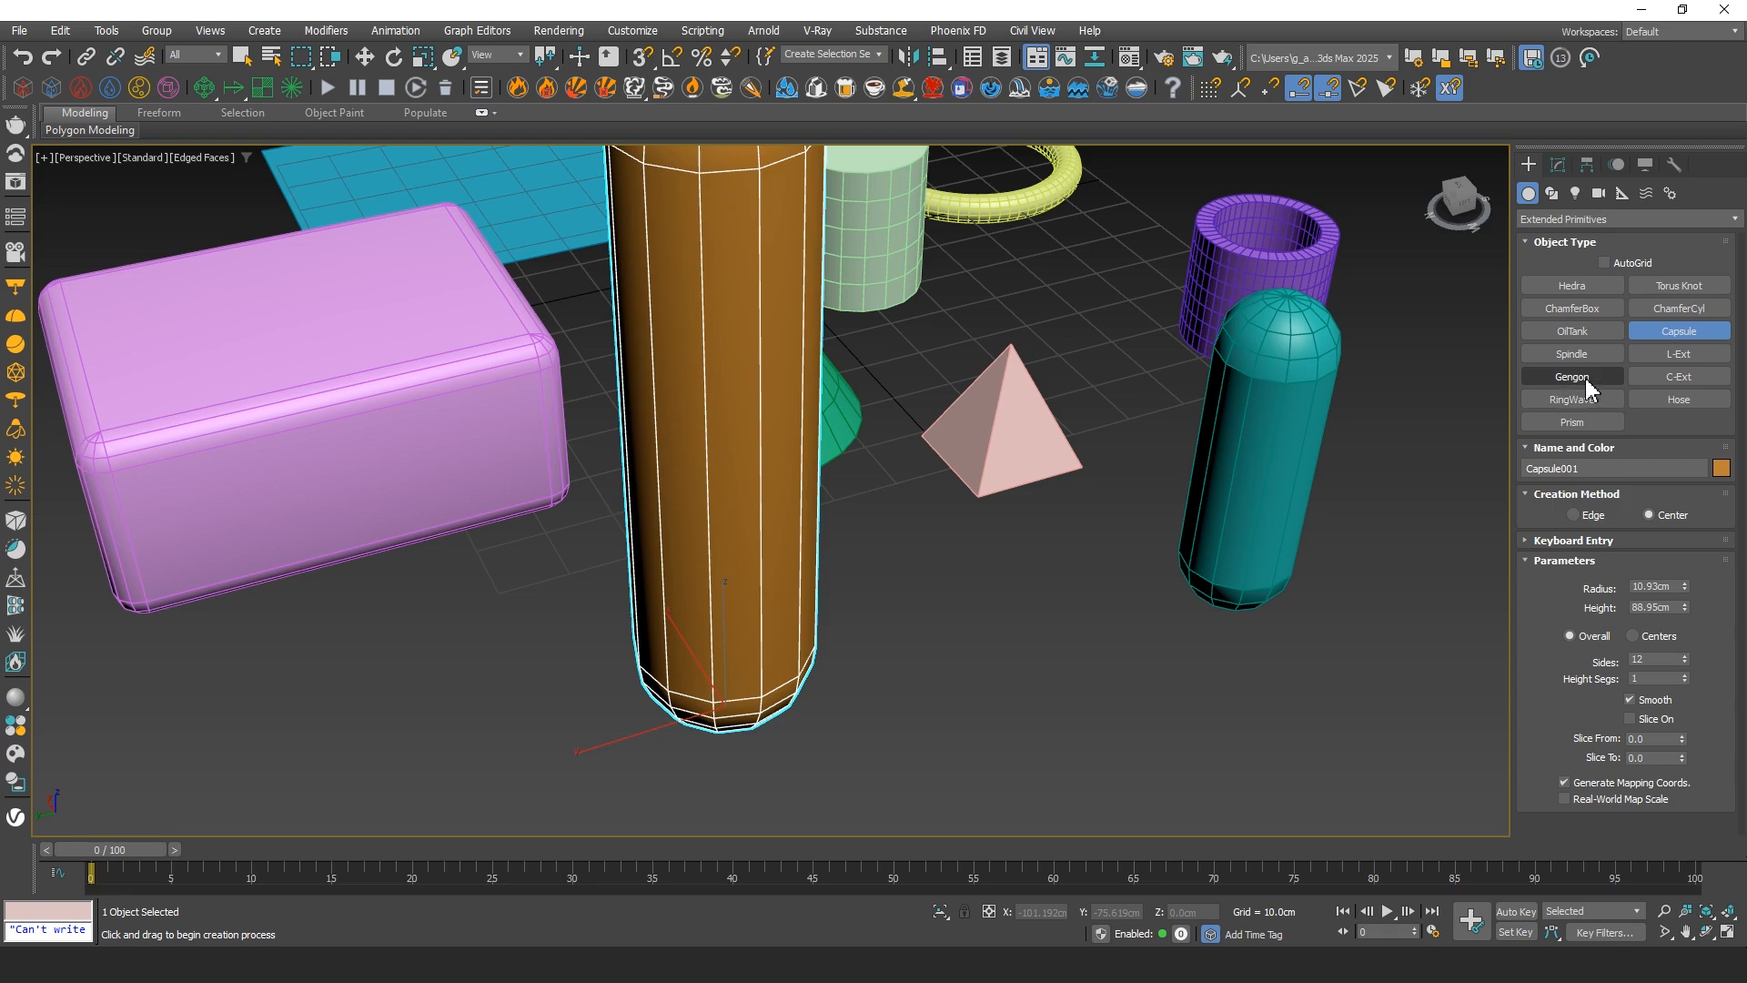
{"action": "middle_click_drag", "start_coordinate": [1022, 449], "coordinate": [1081, 450]}
{"action": "scroll", "coordinate": [1014, 471], "scroll_direction": "down", "scroll_amount": 5}
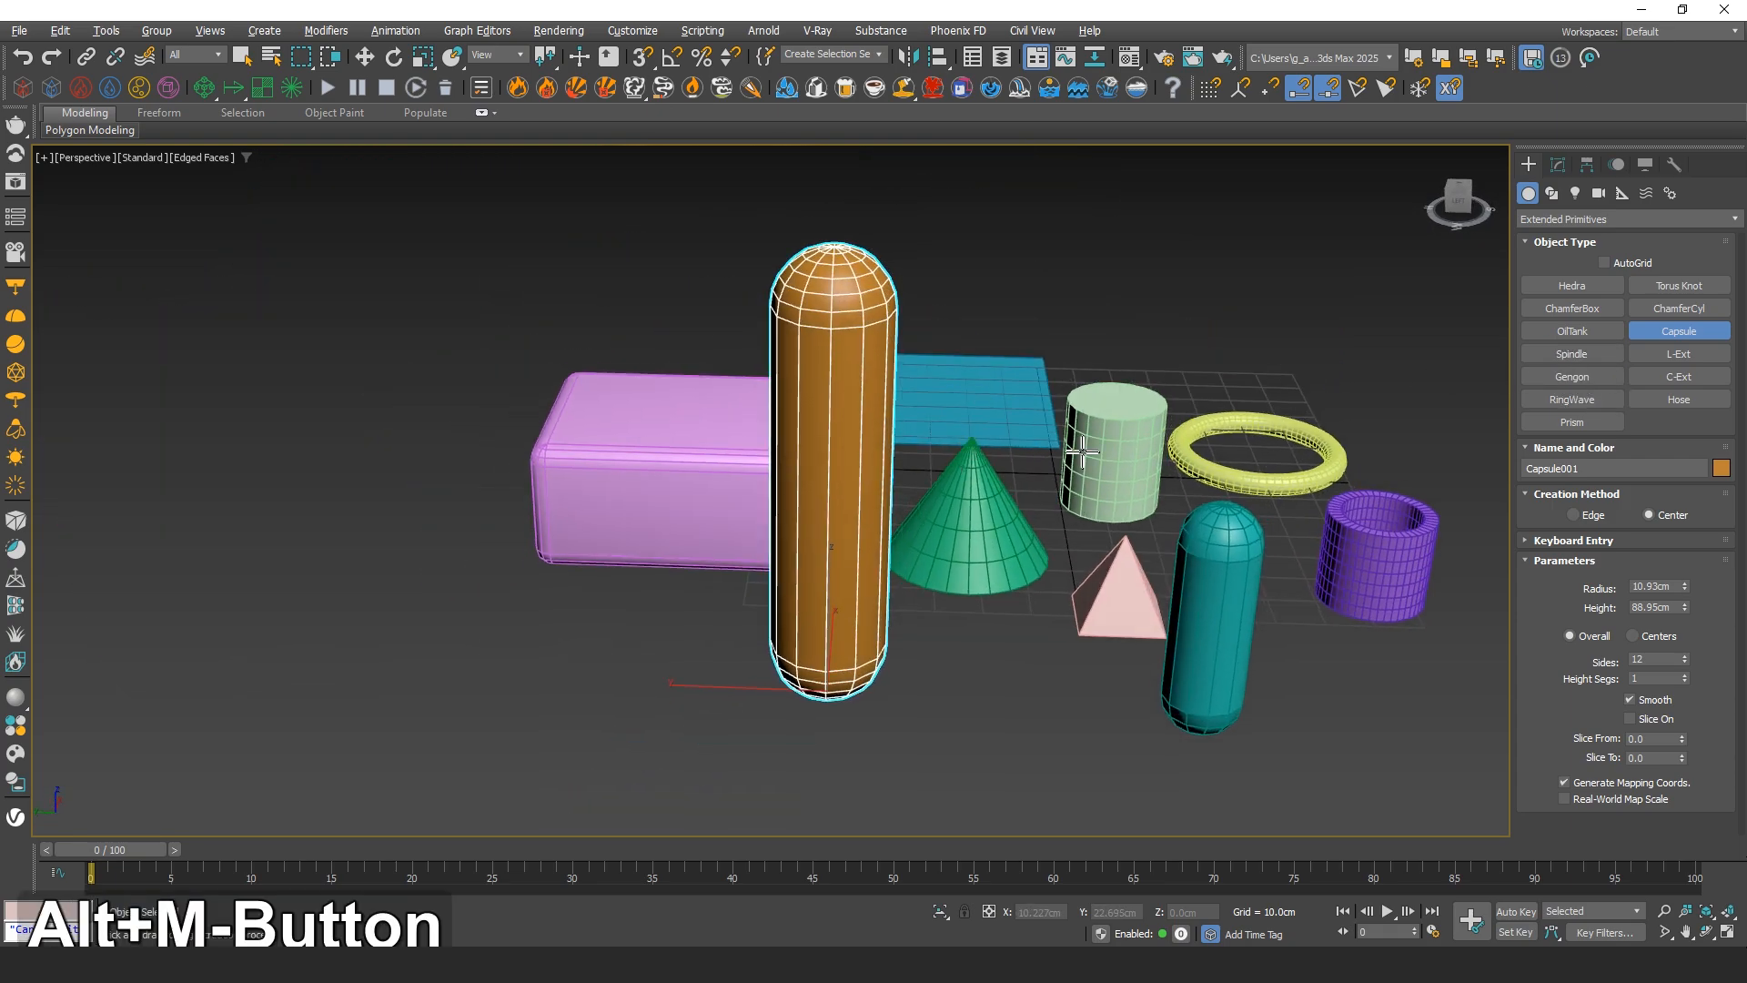
Increase the capsule's radius to make it much wider and switch to the Move tool
{"action": "left_click_drag", "start_coordinate": [1685, 586], "coordinate": [1610, 469]}
{"action": "middle_click_drag", "start_coordinate": [1235, 464], "coordinate": [1092, 450], "text": "alt"}
{"action": "middle_click_drag", "start_coordinate": [1180, 517], "coordinate": [884, 476]}
{"action": "key", "text": "w"}
{"action": "scroll", "coordinate": [889, 452], "scroll_direction": "down", "scroll_amount": 5}
{"action": "middle_click_drag", "start_coordinate": [883, 476], "coordinate": [840, 450], "text": "alt"}
{"action": "scroll", "coordinate": [826, 497], "scroll_direction": "up", "scroll_amount": 3}
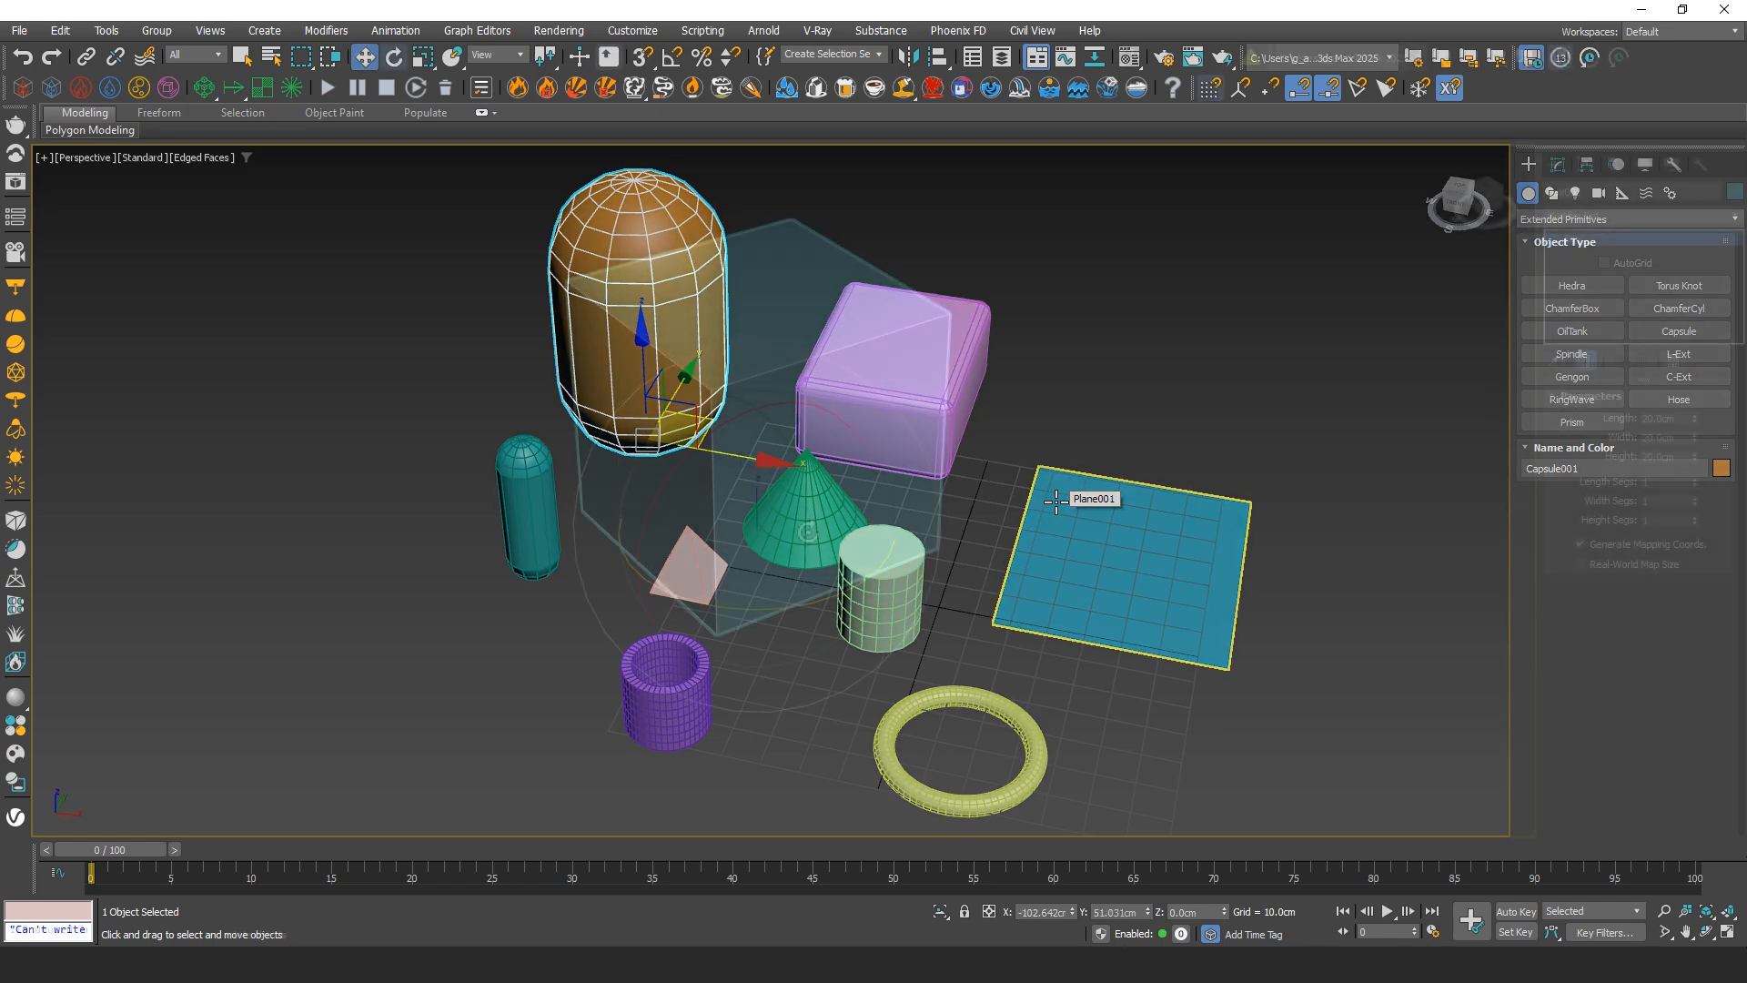
Move the light blue 20 cm box away from the fan with snapping, to X -60 cm and Y about 61.4 cm
{"action": "scroll", "coordinate": [807, 532], "scroll_direction": "down", "scroll_amount": 4}
{"action": "middle_click_drag", "start_coordinate": [810, 537], "coordinate": [425, 624], "text": "alt"}
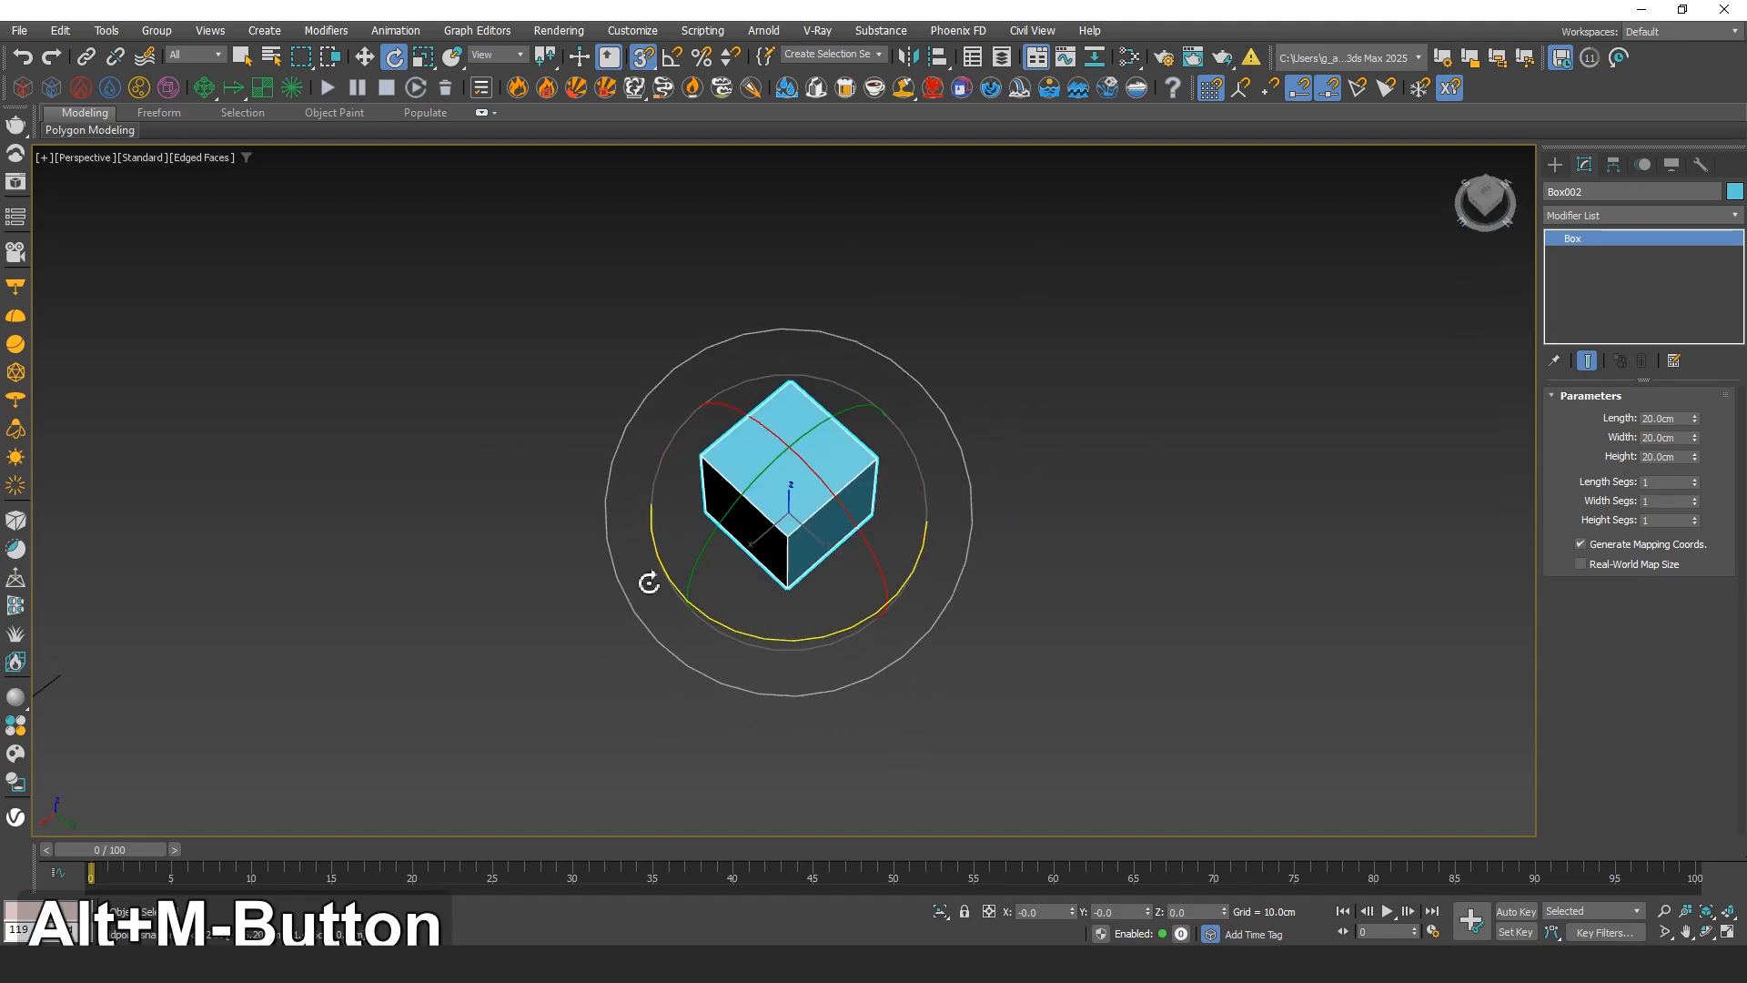
{"action": "scroll", "coordinate": [649, 578], "scroll_direction": "down", "scroll_amount": 4}
{"action": "scroll", "coordinate": [691, 543], "scroll_direction": "up", "scroll_amount": 2}
{"action": "key", "text": "w"}
{"action": "middle_click_drag", "start_coordinate": [534, 569], "coordinate": [964, 435]}
{"action": "scroll", "coordinate": [788, 476], "scroll_direction": "up", "scroll_amount": 3}
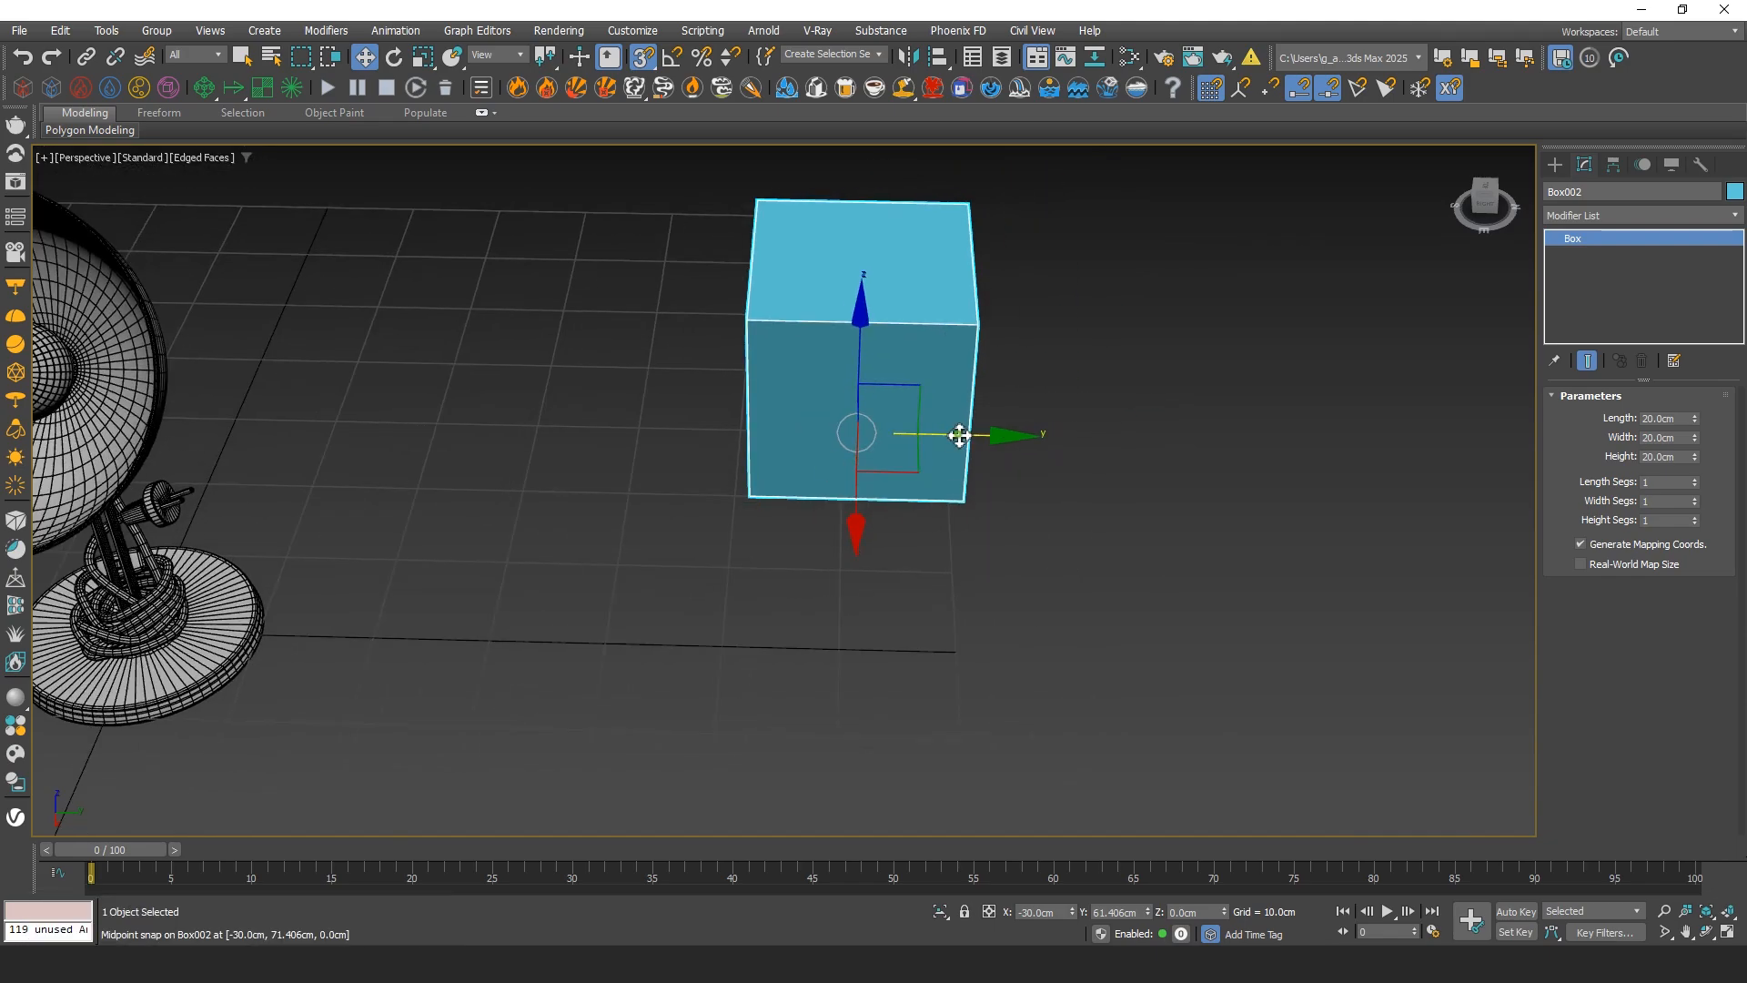
{"action": "left_click_drag", "start_coordinate": [961, 434], "coordinate": [727, 516]}
{"action": "left_click_drag", "start_coordinate": [735, 579], "coordinate": [663, 265]}
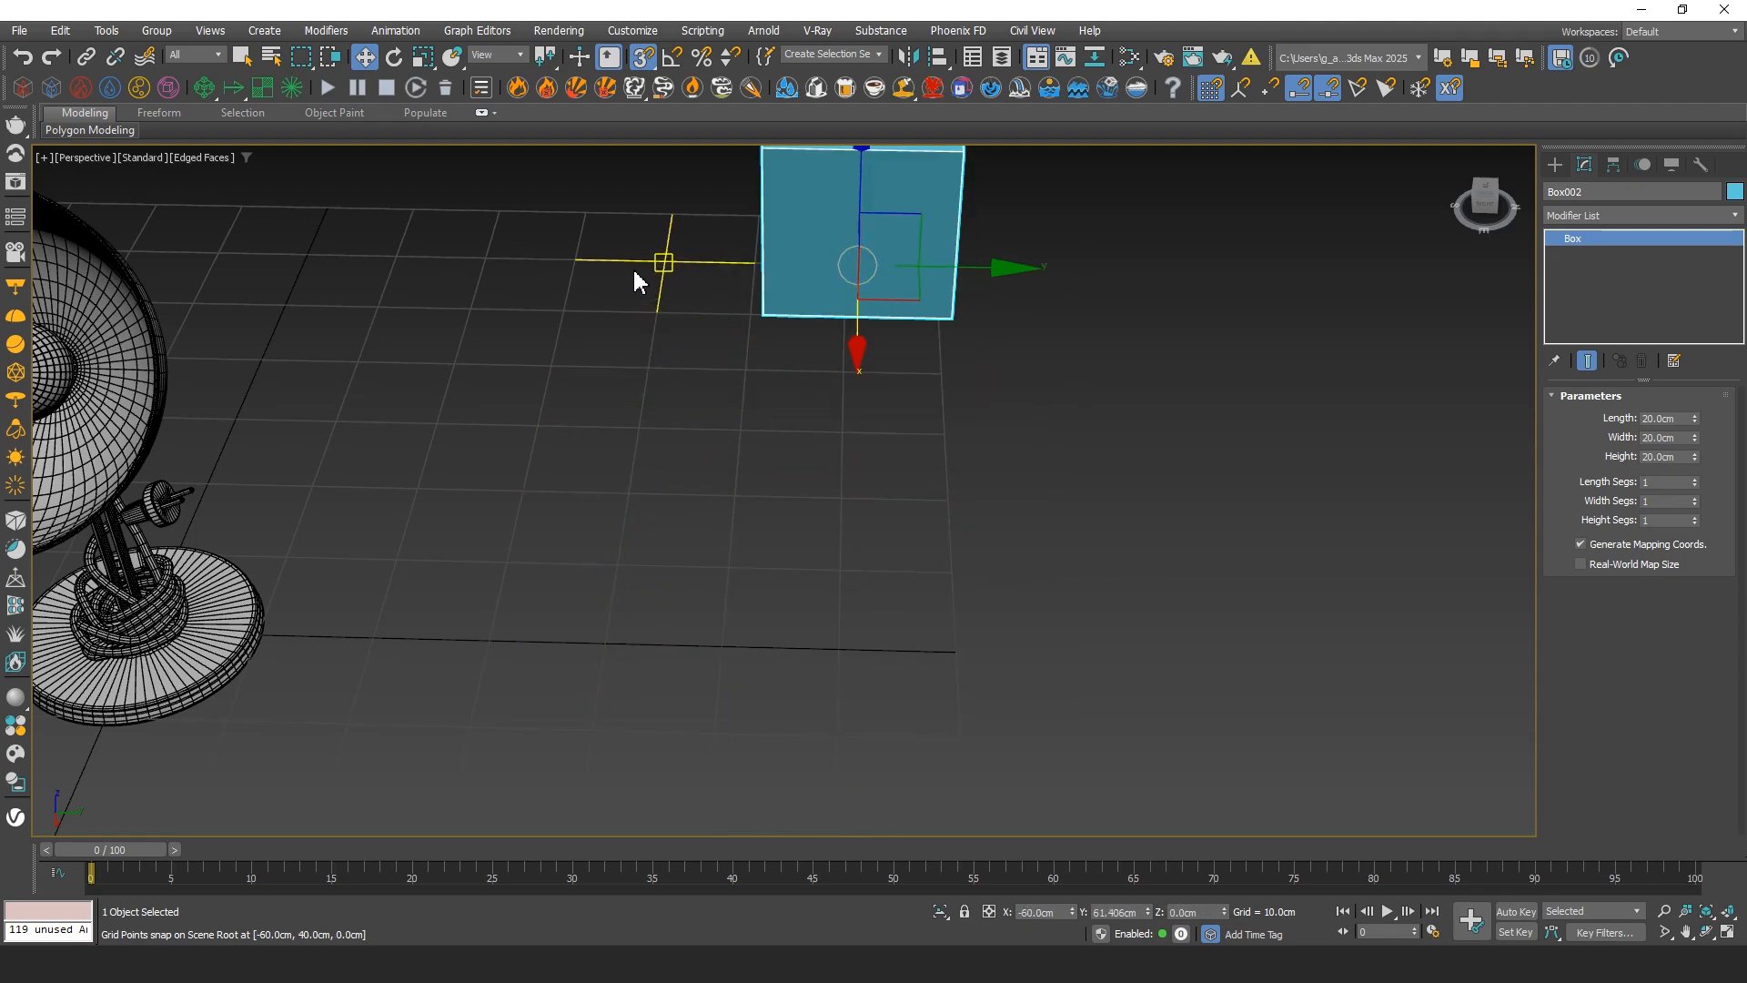
Open the Save File As dialog for the scene and close it without saving
{"action": "left_click", "coordinate": [16, 31]}
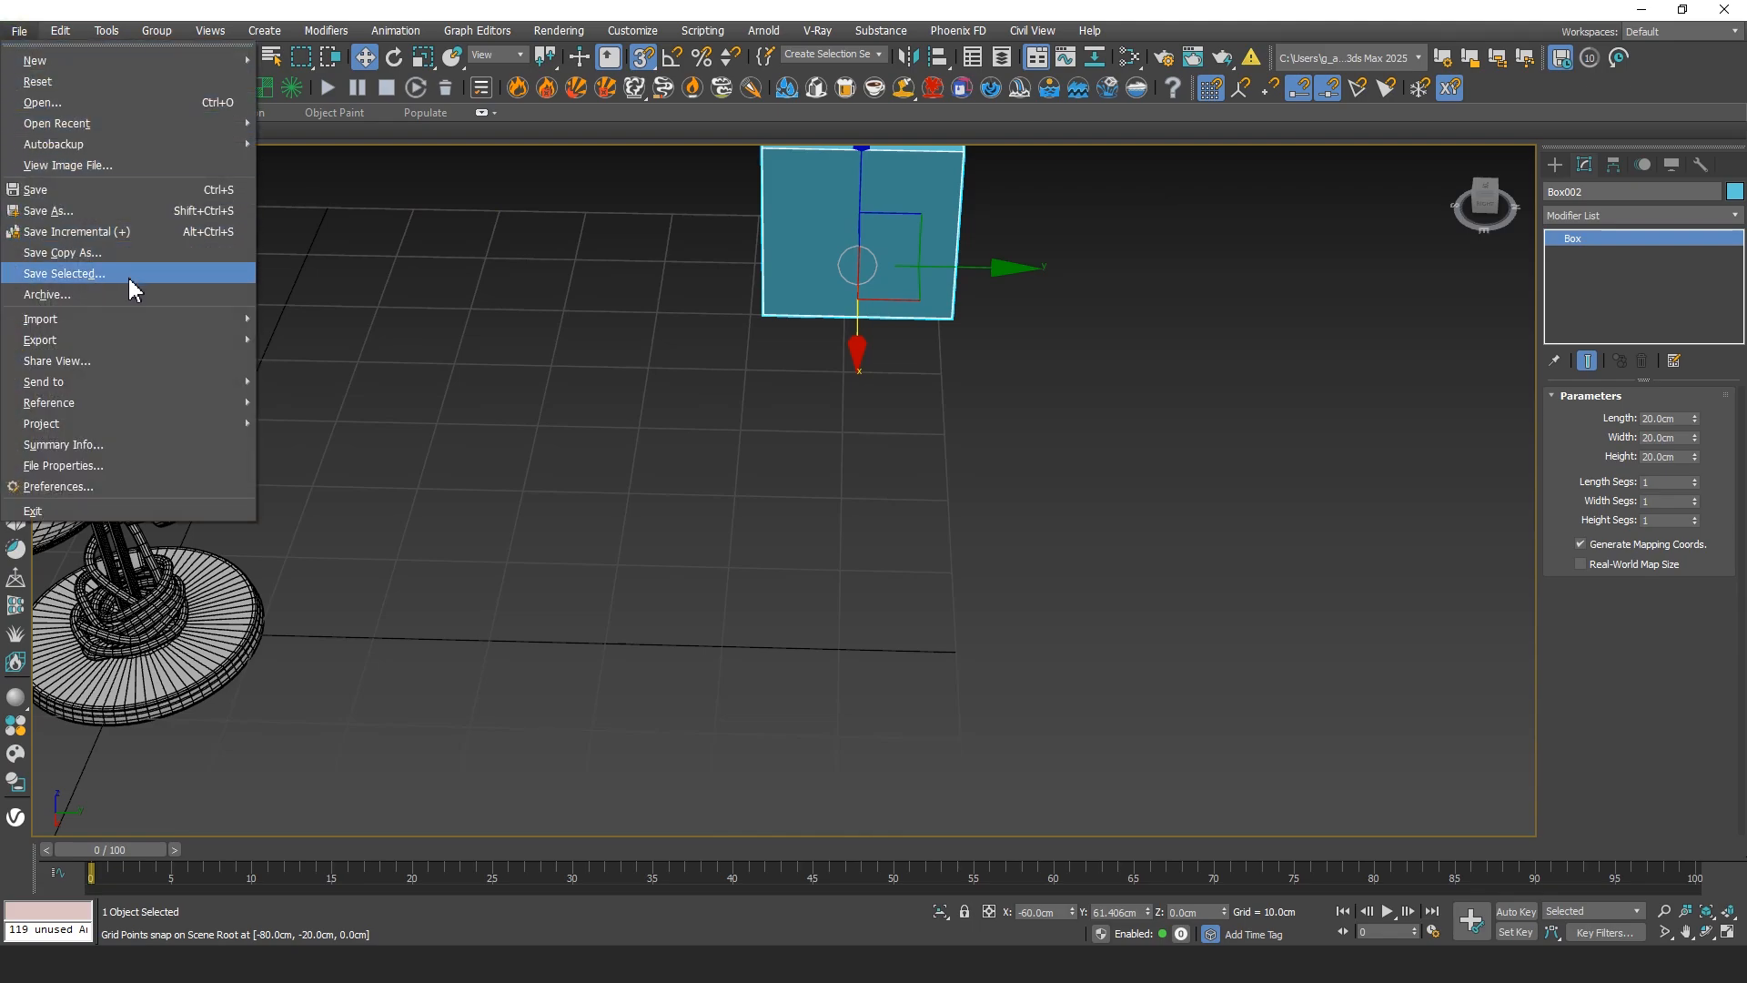
{"action": "left_click", "coordinate": [111, 210]}
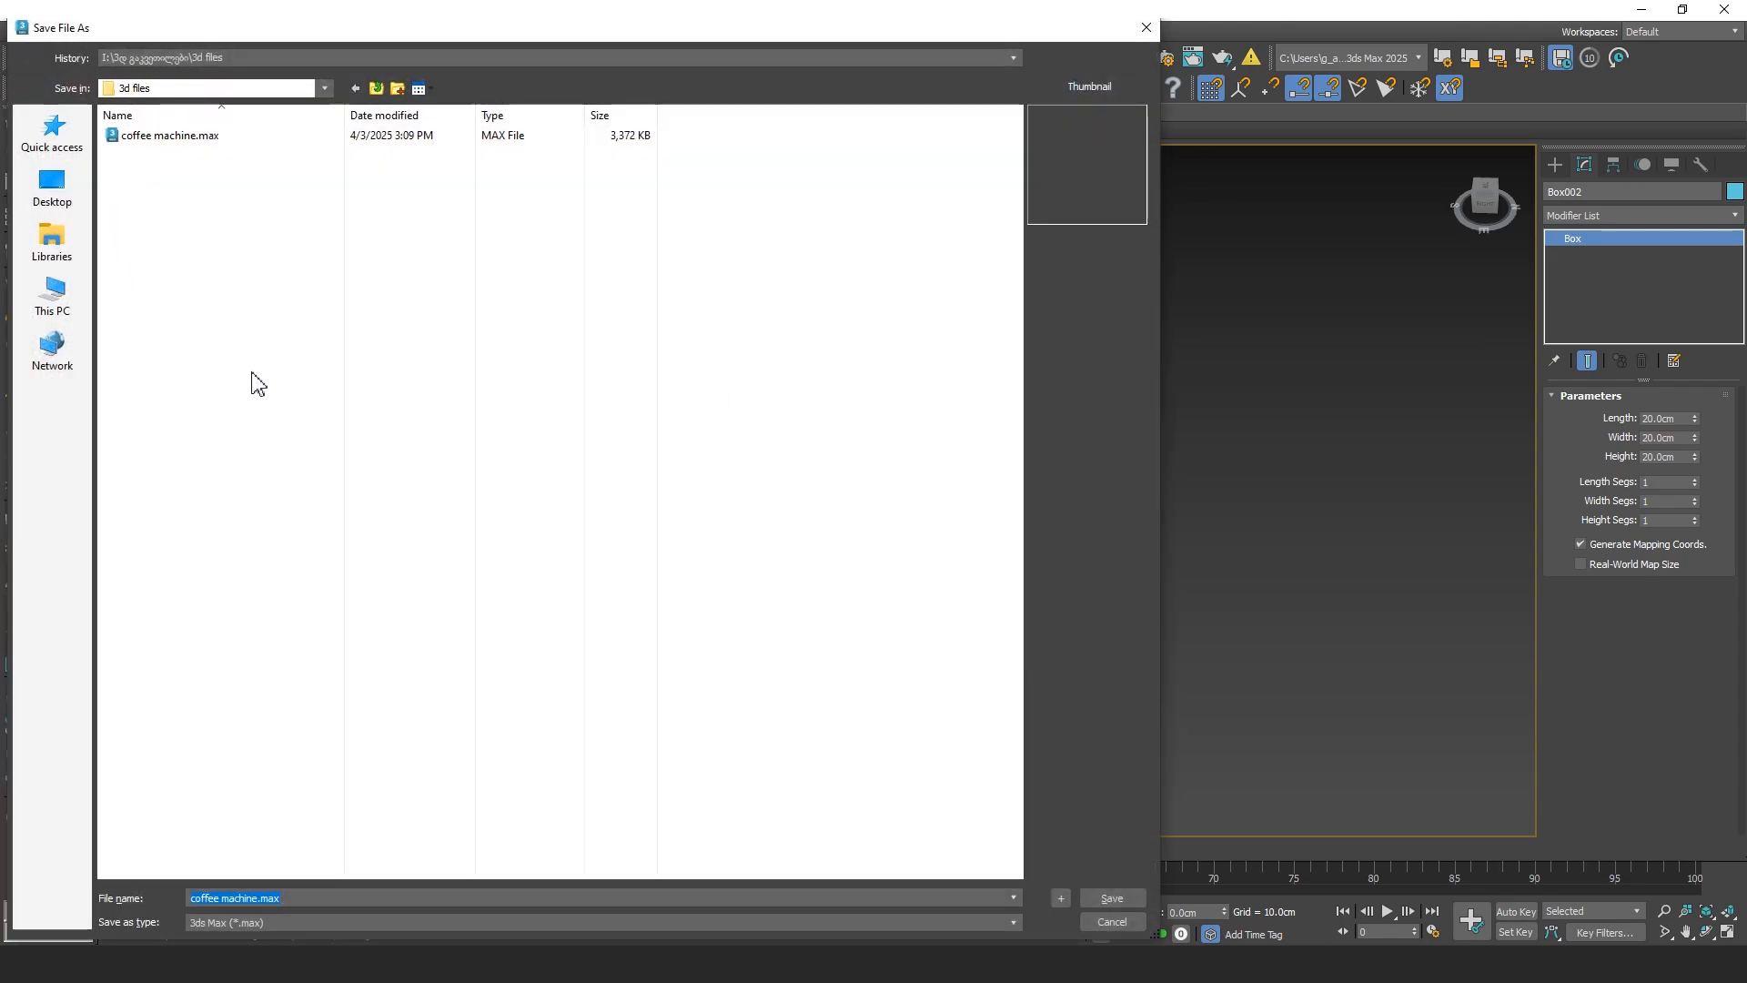
{"action": "left_click", "coordinate": [1114, 922]}
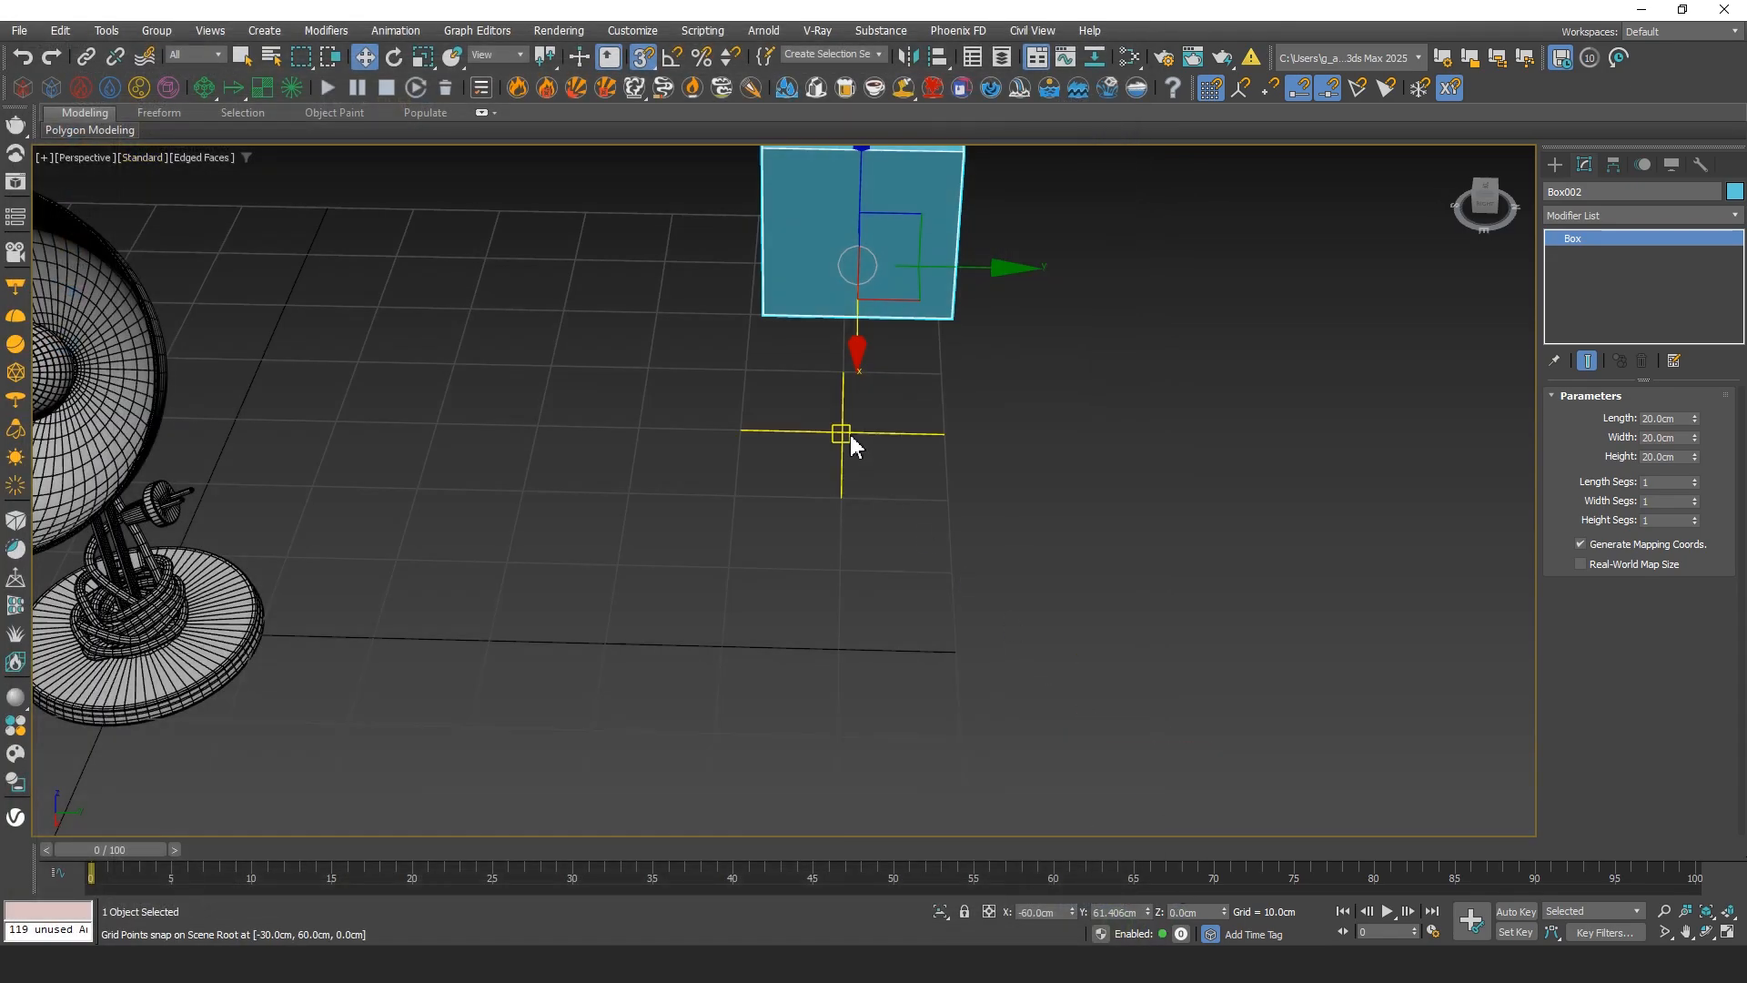
{"action": "middle_click_drag", "start_coordinate": [865, 413], "coordinate": [846, 683]}
{"action": "scroll", "coordinate": [843, 518], "scroll_direction": "up", "scroll_amount": 3}
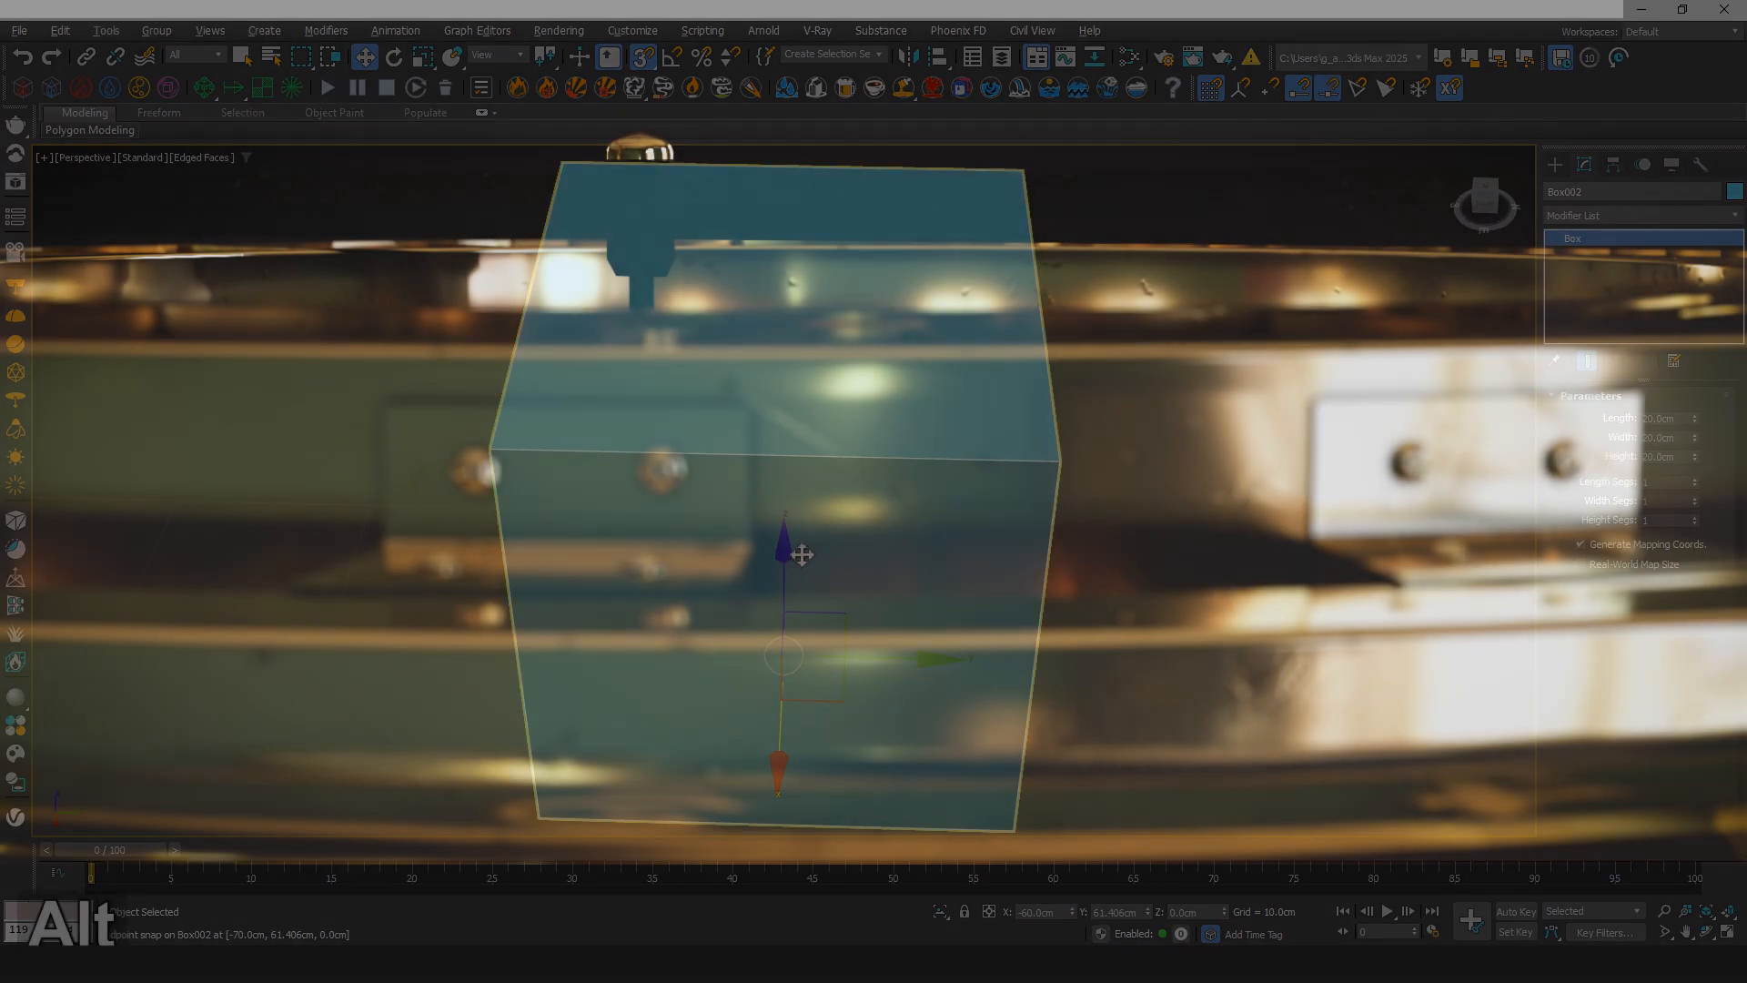